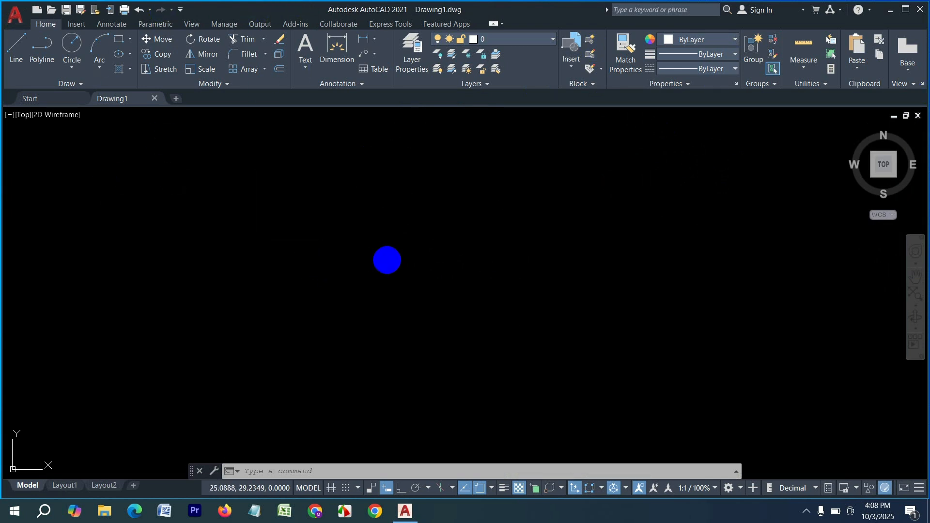
# Step: Set the drawing units' length type to Architectural with a precision of 0'-0"
pyautogui.click(330, 261)
pyautogui.click(448, 227)
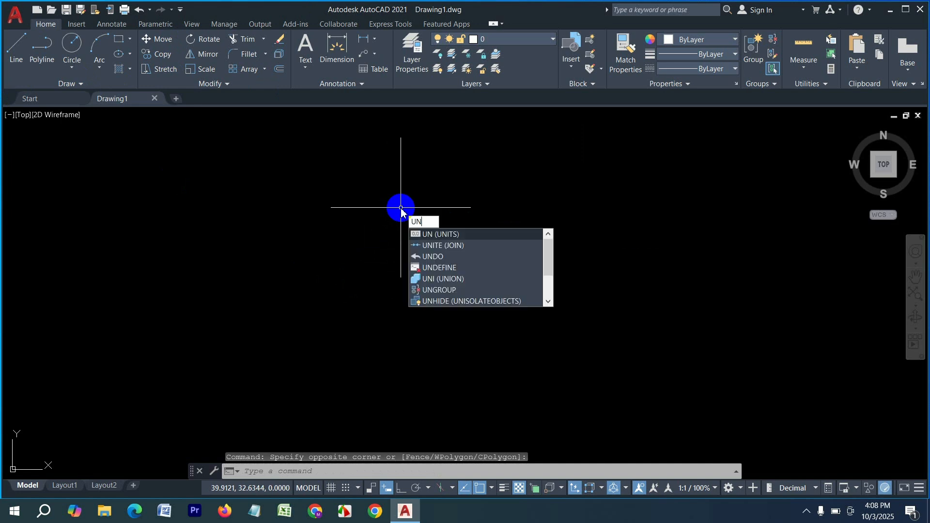
pyautogui.press('Return')
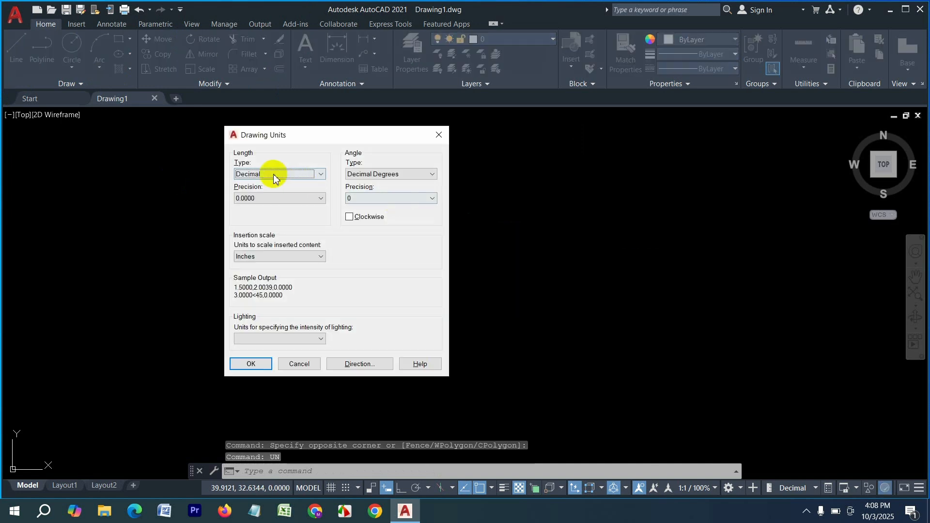
pyautogui.click(278, 176)
pyautogui.click(276, 183)
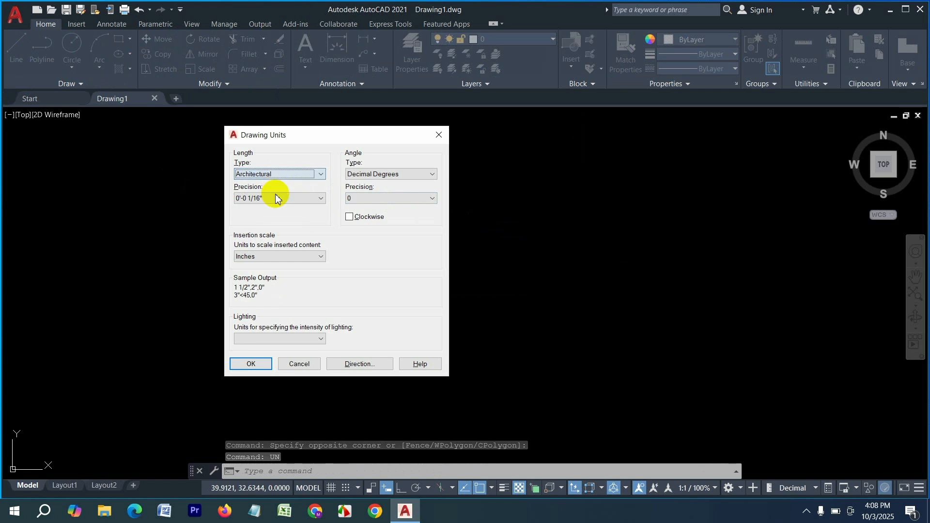
pyautogui.click(272, 204)
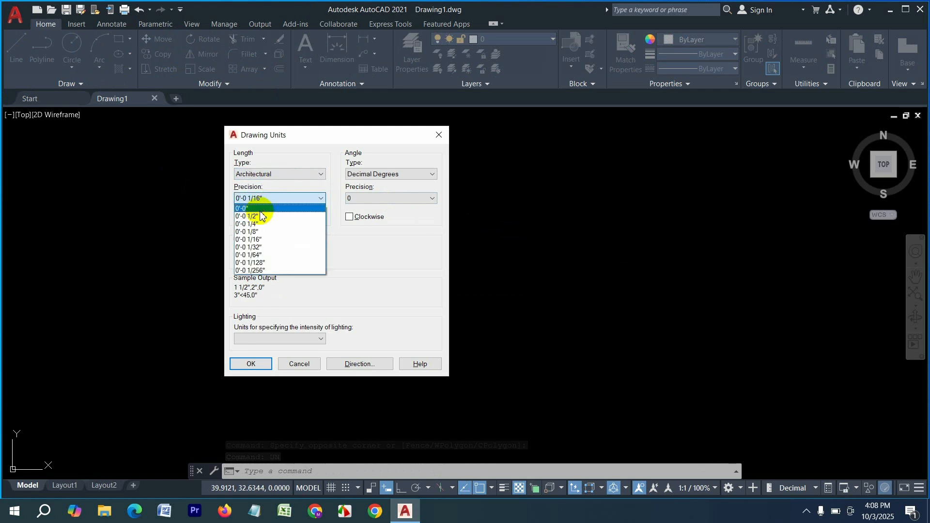
pyautogui.click(249, 209)
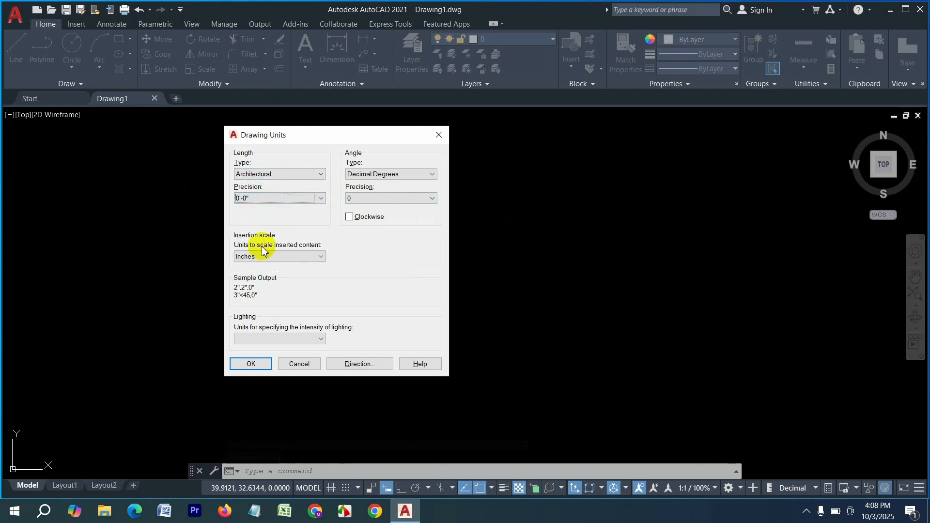
pyautogui.click(250, 364)
# Step: Set the Standard dimension style's primary units to Architectural format with a precision of 0'-0"
pyautogui.press('Return')
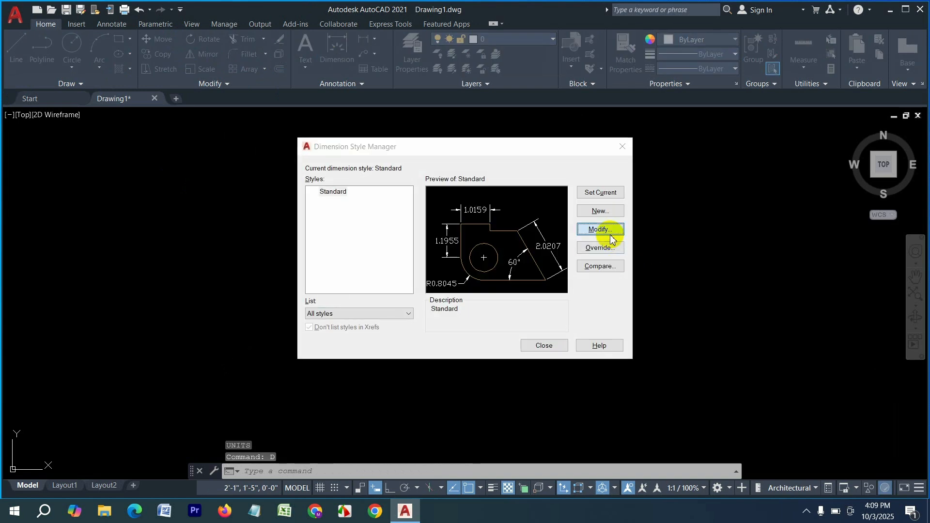
pyautogui.click(610, 232)
pyautogui.click(303, 116)
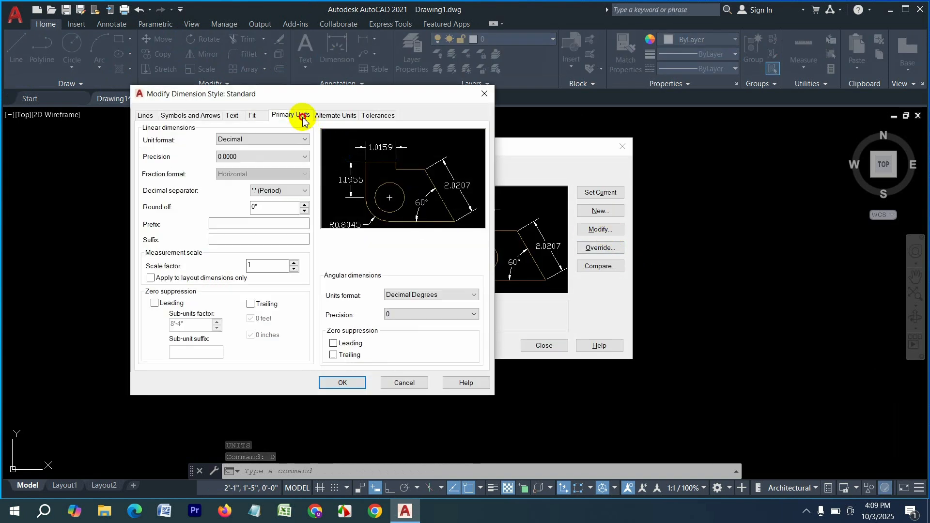
pyautogui.click(228, 140)
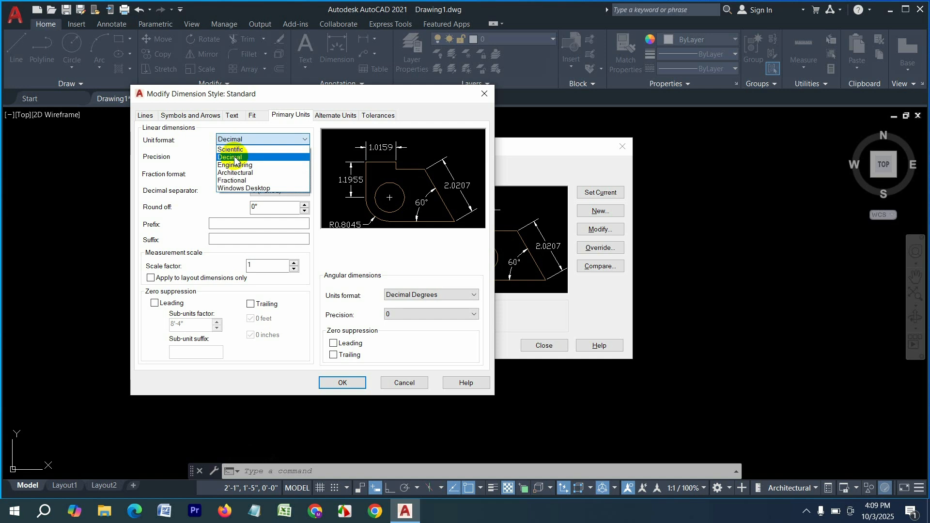
pyautogui.click(239, 170)
pyautogui.click(250, 157)
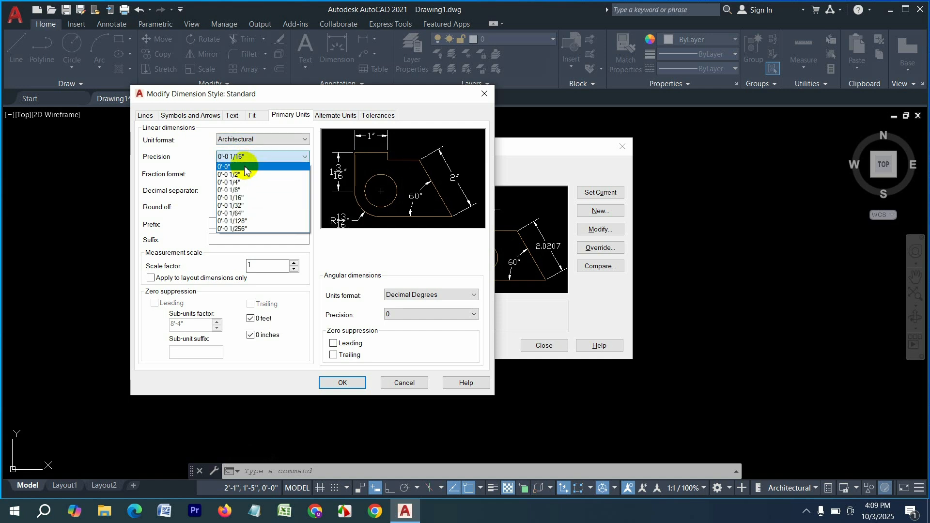
pyautogui.click(246, 166)
# Step: Set the Standard dimension style's text height to 6 and make the style current
pyautogui.click(233, 115)
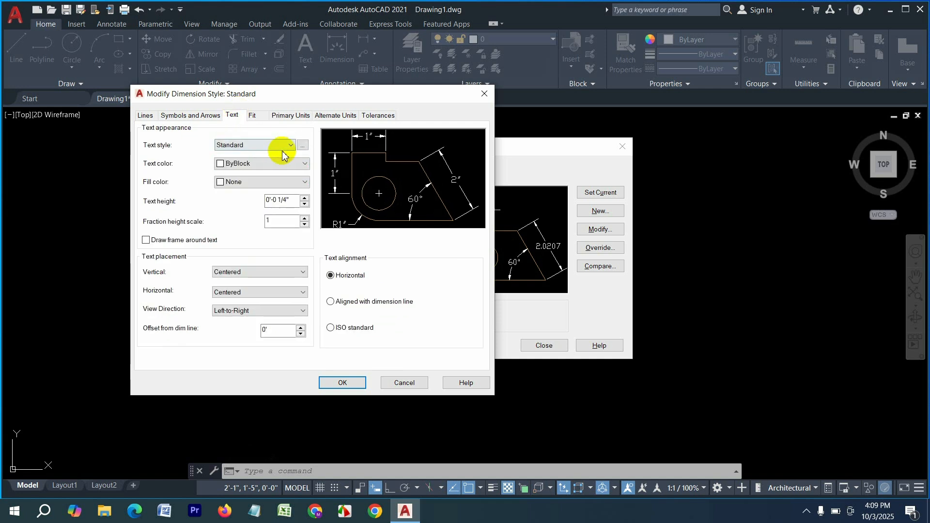
pyautogui.moveTo(302, 200); pyautogui.dragTo(227, 212)
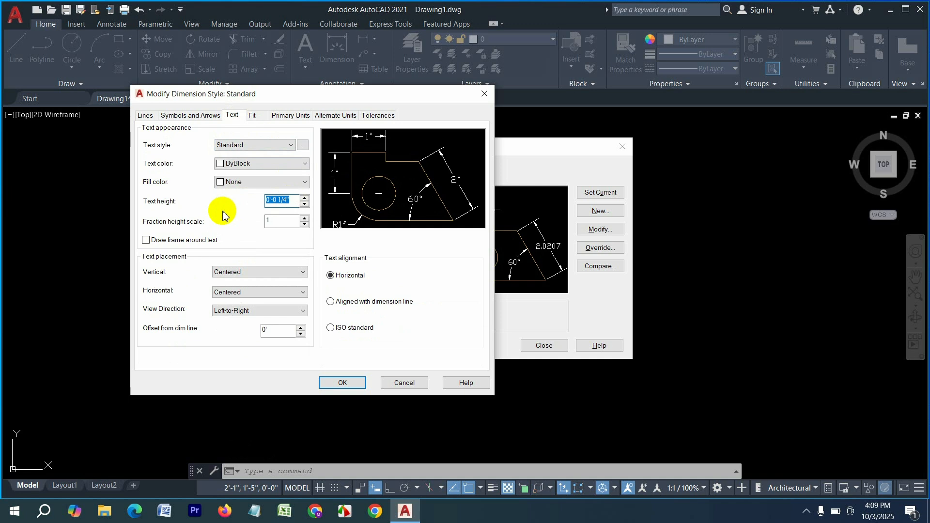
pyautogui.write('6')
pyautogui.click(345, 384)
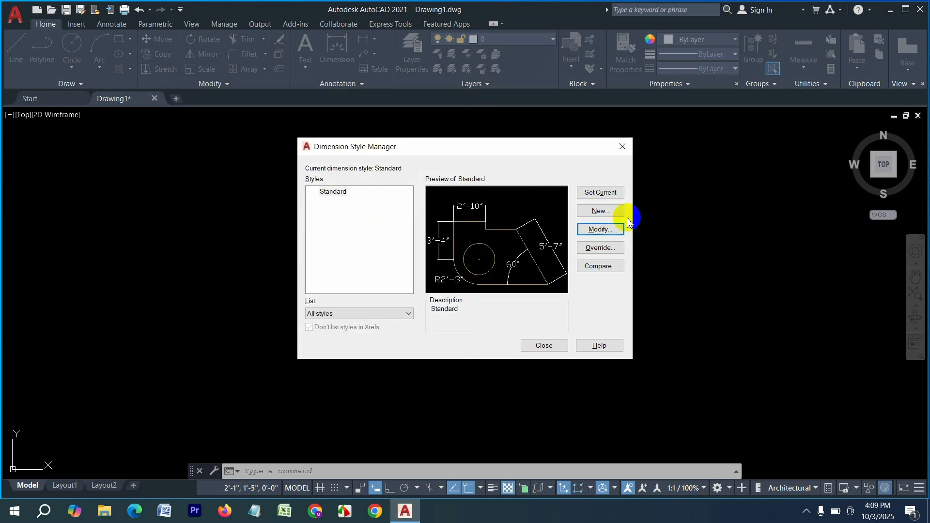
pyautogui.click(614, 194)
pyautogui.click(545, 350)
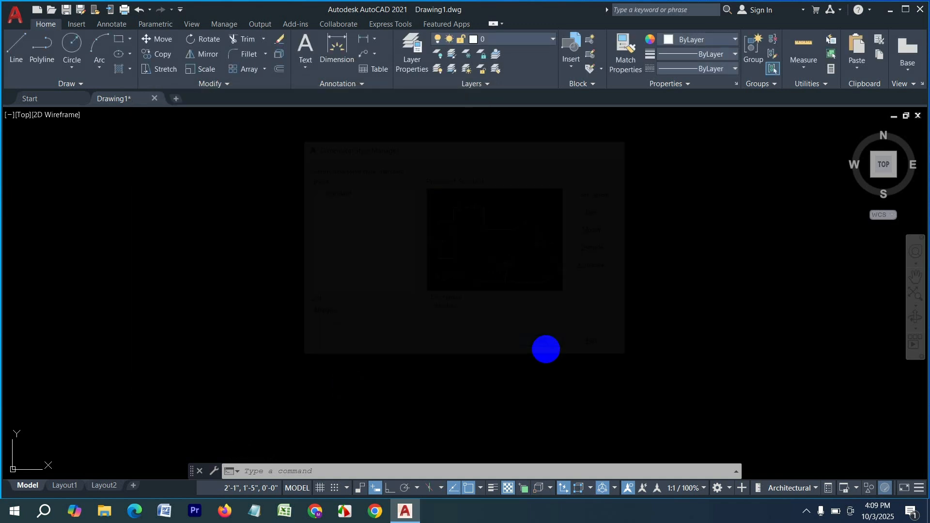
# Step: Enable all object snap modes in the drafting settings
pyautogui.write('os')
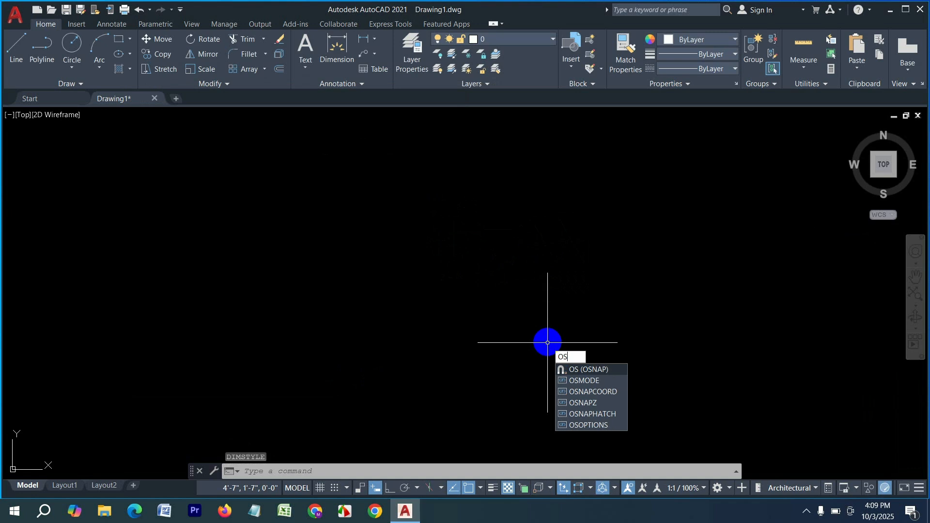
pyautogui.press('Return')
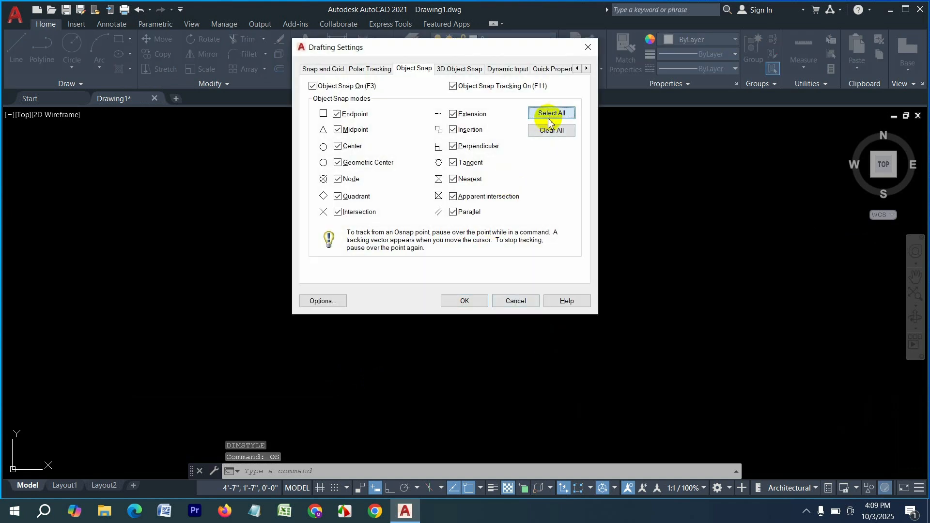
pyautogui.click(471, 299)
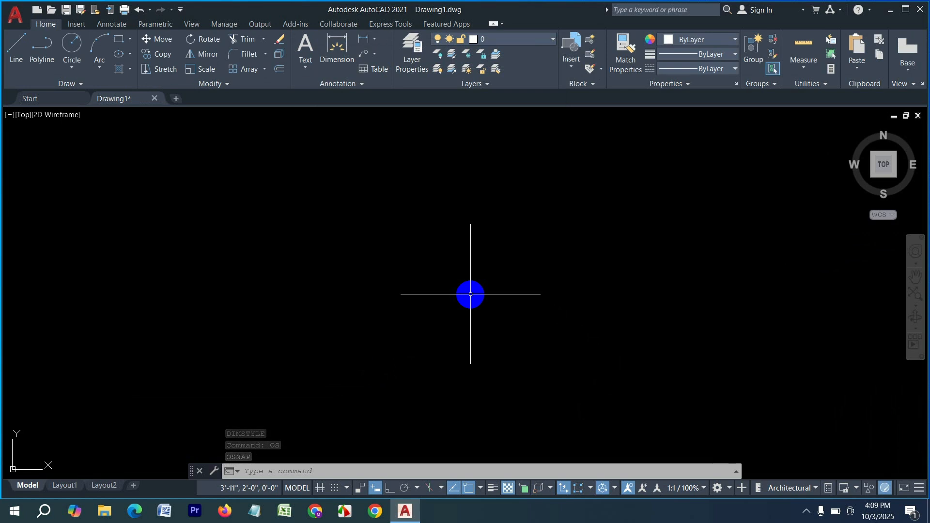
# Step: Set the UCS icon to the Noorigin option with the UCSICON command
pyautogui.scroll(-5, 258, 360)
pyautogui.scroll(4, 290, 445)
pyautogui.scroll(-5, 225, 340)
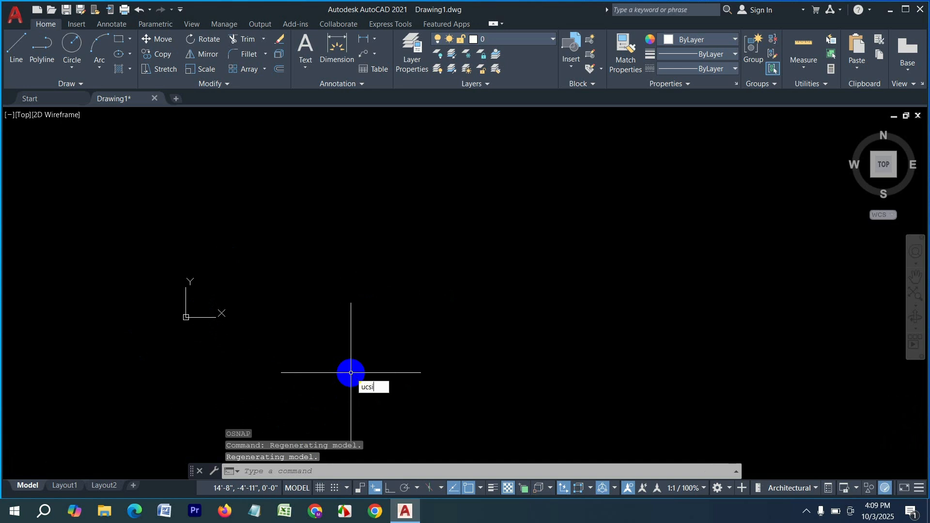
pyautogui.press('Return')
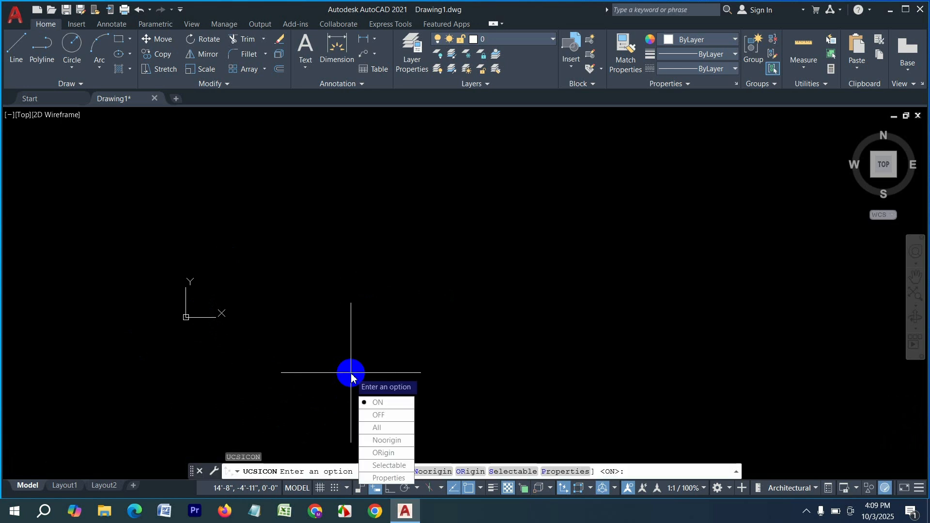
pyautogui.write('no')
pyautogui.press('Return')
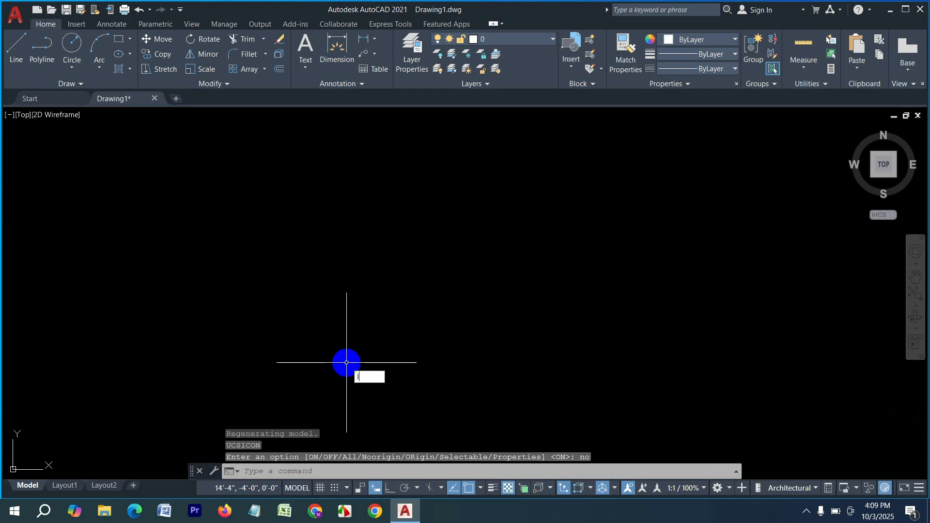
# Step: Turn on Ortho mode and draw a horizontal line 50' long as the plan's upper edge
pyautogui.write('l')
pyautogui.press('Return')
pyautogui.click(221, 185)
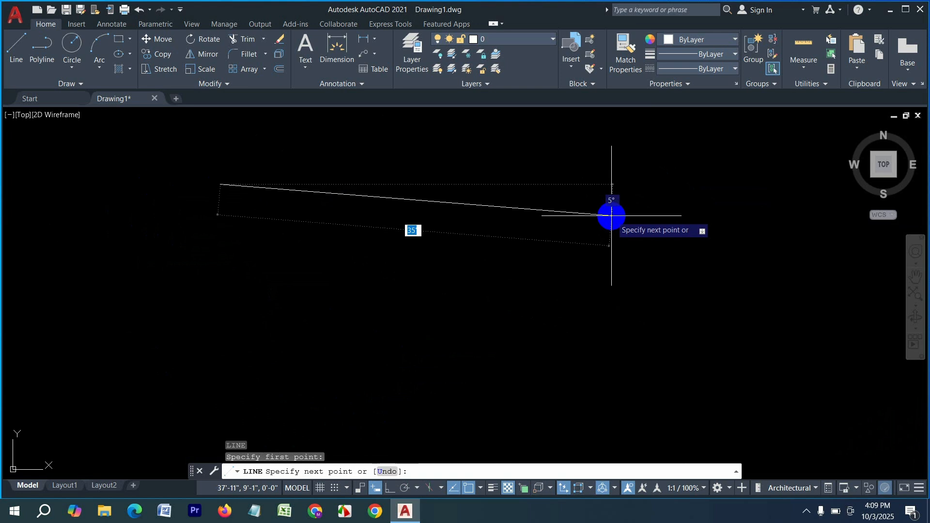
pyautogui.press('F8')
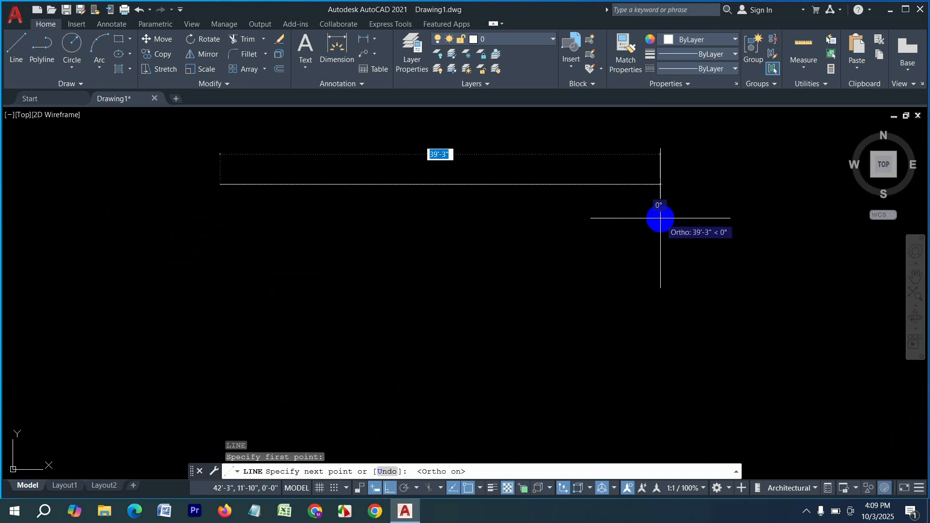
pyautogui.write('5')
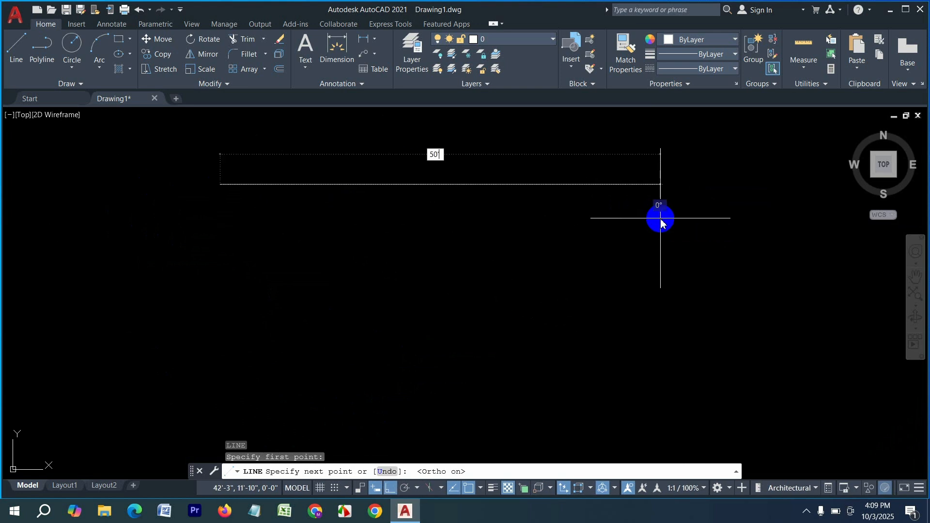
pyautogui.write('0')
pyautogui.press('Return')
pyautogui.press('Return')
# Step: Draw a vertical 50' line downward from the left endpoint of the horizontal line
pyautogui.press('Return')
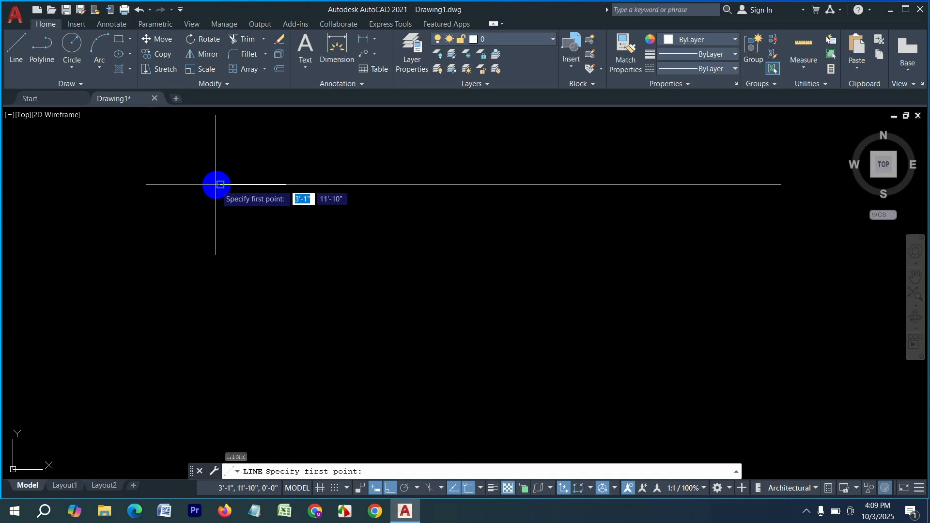
pyautogui.click(221, 185)
pyautogui.write('5')
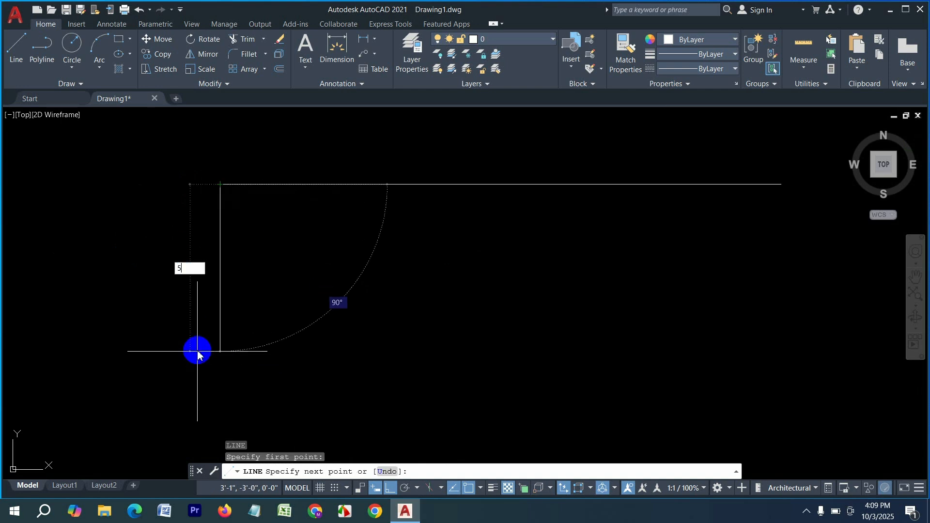
pyautogui.press('Return')
pyautogui.press('Return')
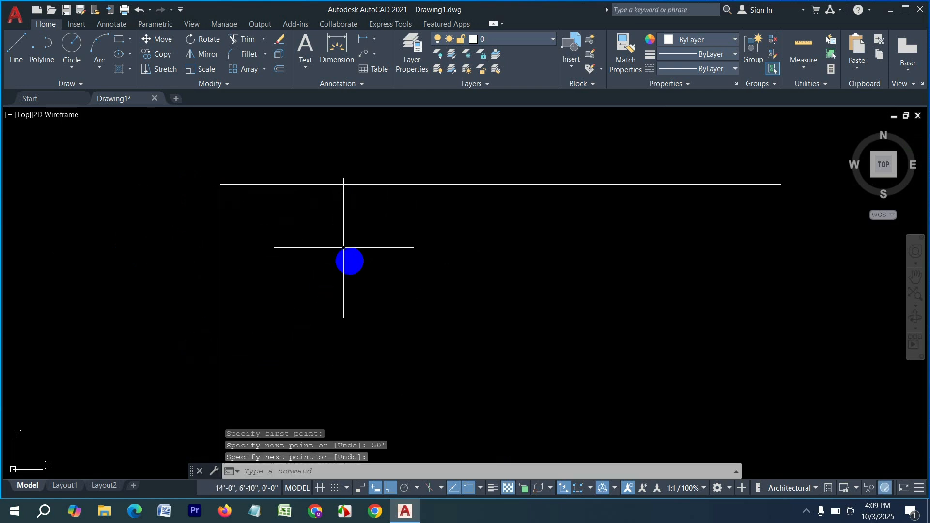
pyautogui.moveTo(348, 233); pyautogui.dragTo(339, 207, button='middle')
pyautogui.press('Escape')
# Step: Offset the left vertical line and the upper horizontal line inward by 5 inches to form the outer walls
pyautogui.write('o')
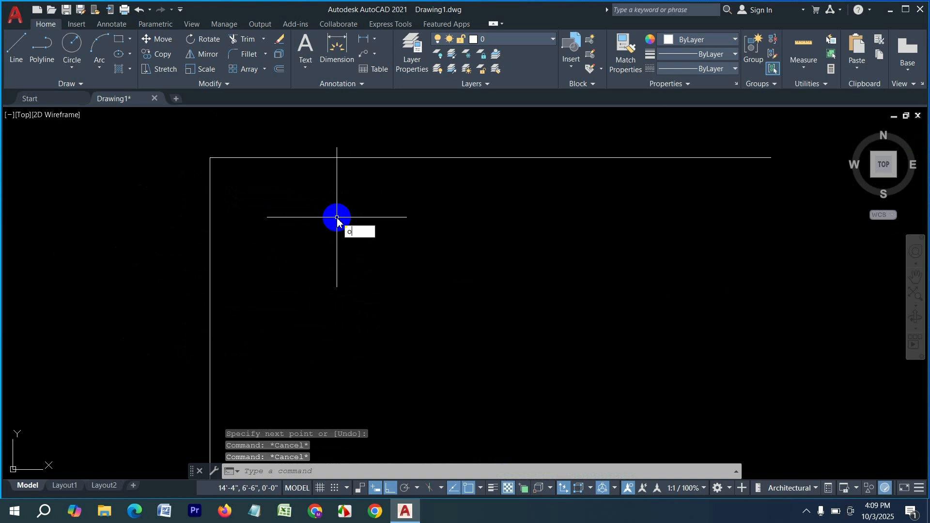
pyautogui.press('Return')
pyautogui.write('5')
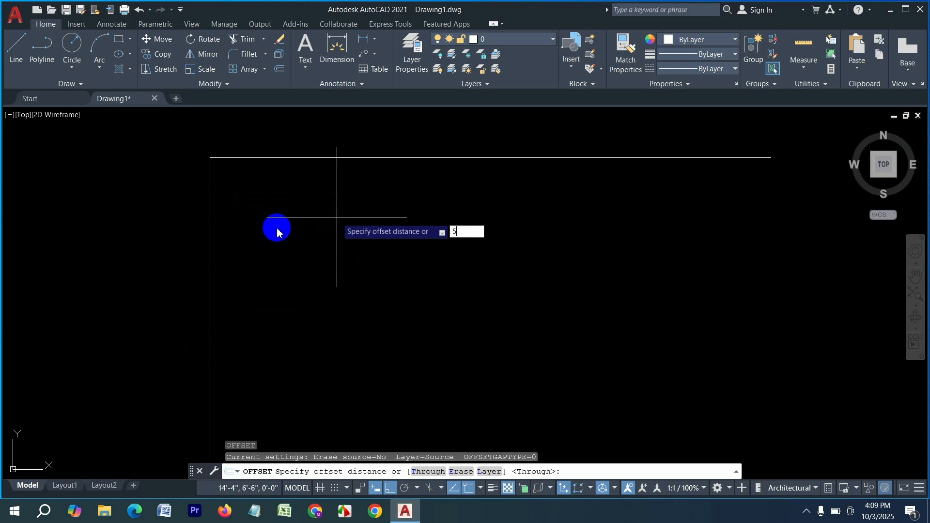
pyautogui.press('Return')
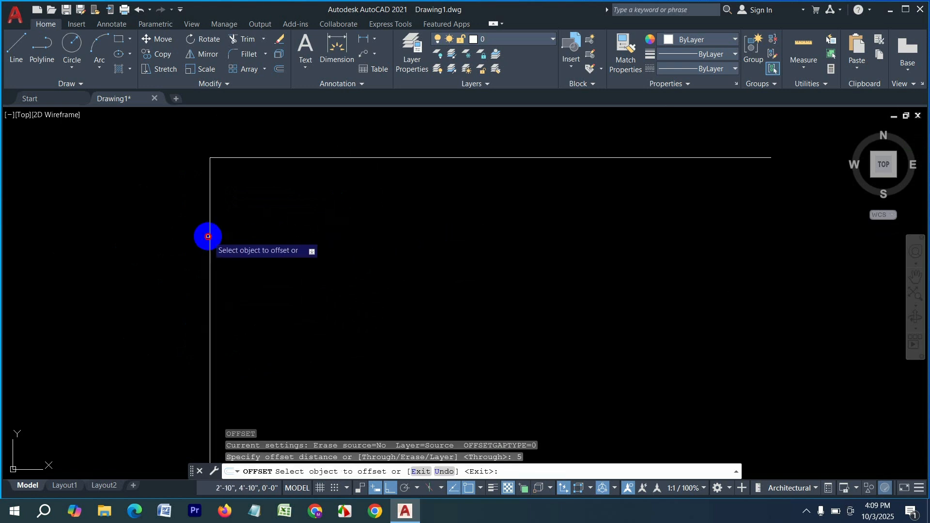
pyautogui.click(210, 237)
pyautogui.click(268, 224)
pyautogui.click(238, 158)
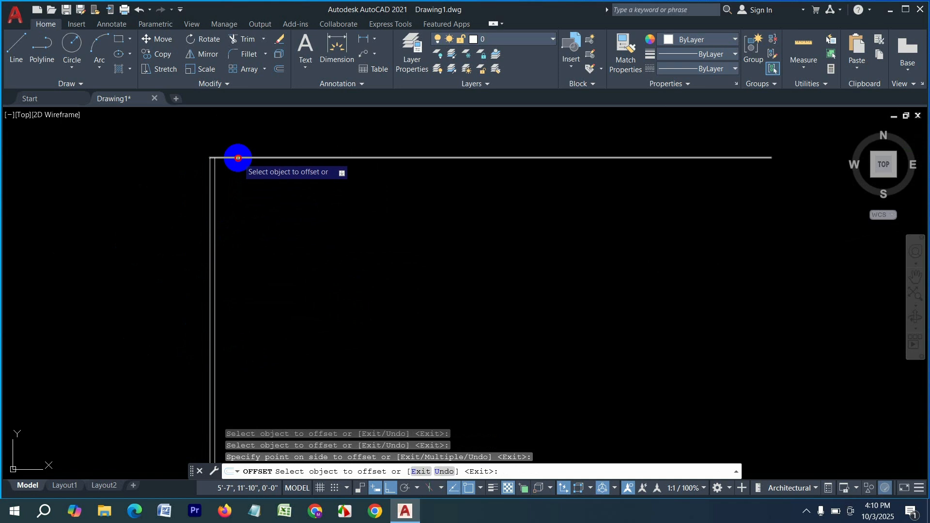
pyautogui.click(256, 239)
pyautogui.press('Escape')
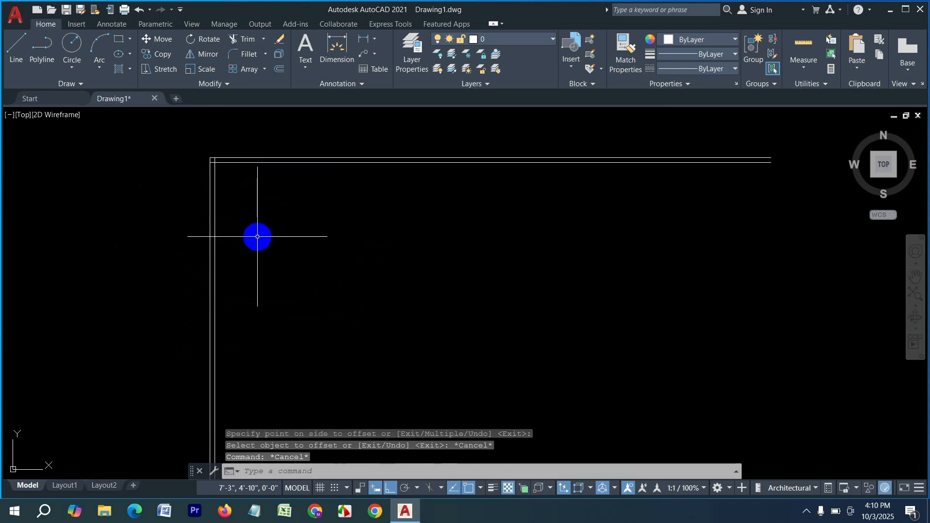
pyautogui.press('Escape')
pyautogui.press('Escape')
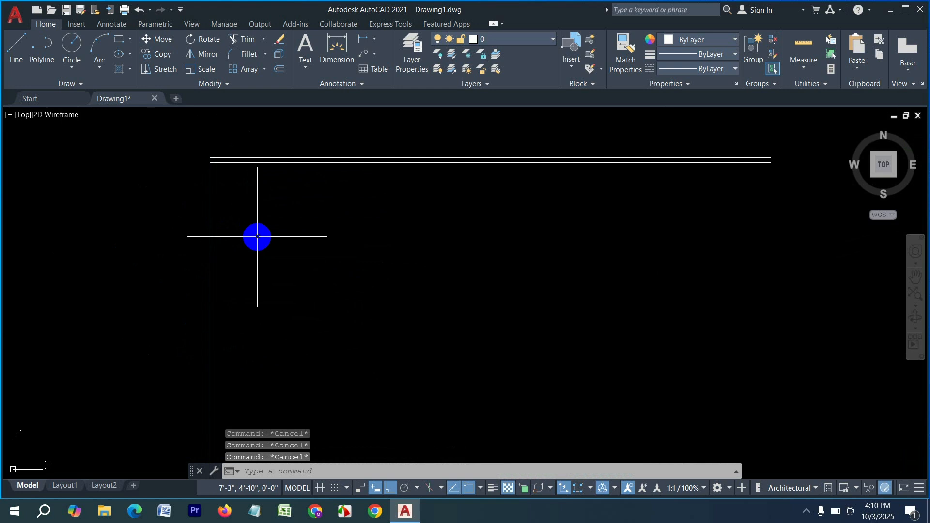
# Step: Offset the inner line of the left wall 13' to the right for the first interior partition
pyautogui.write('o')
pyautogui.press('Return')
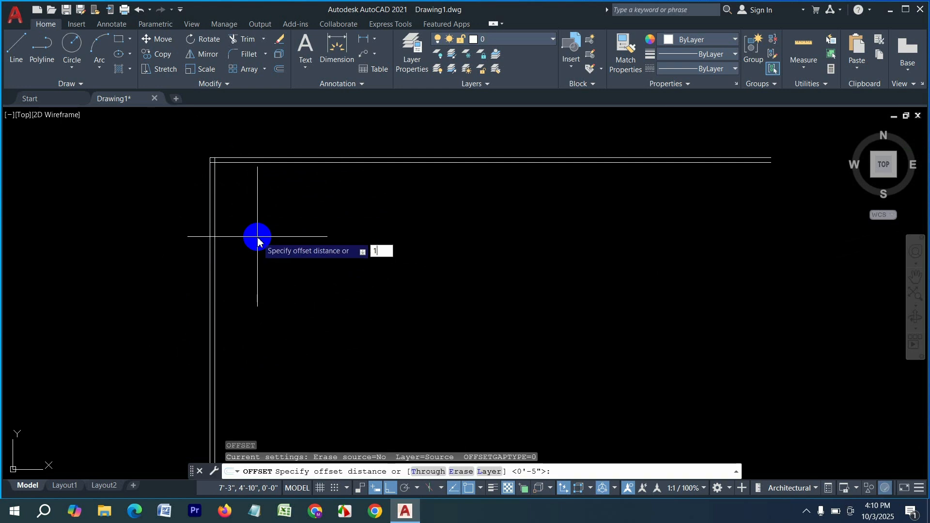
pyautogui.press('Return')
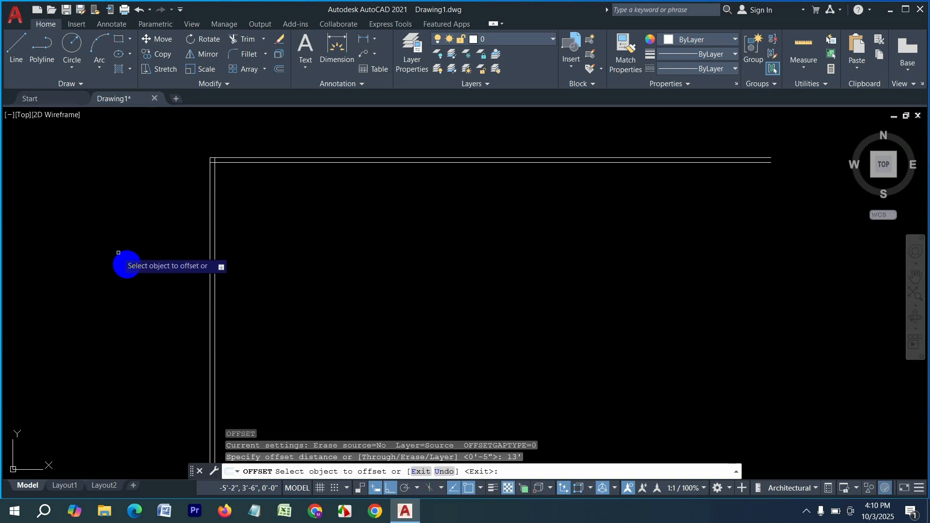
pyautogui.click(216, 239)
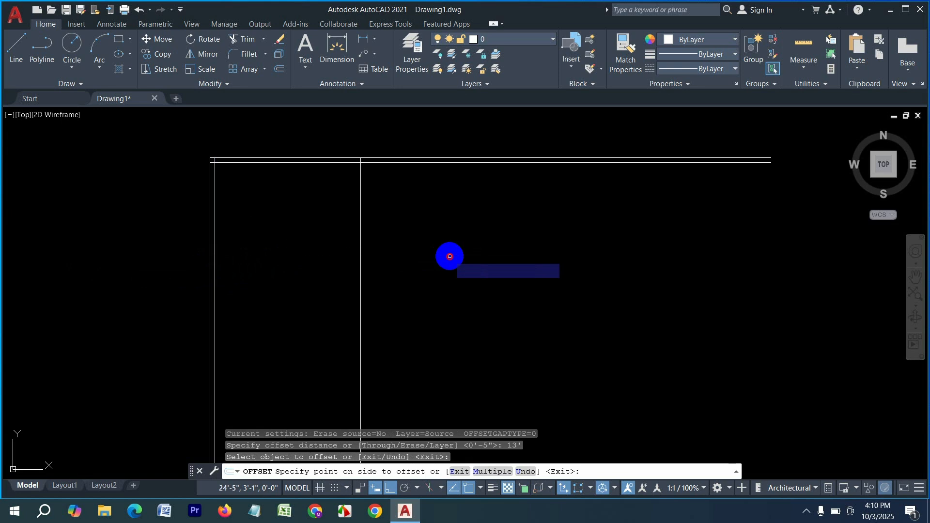
pyautogui.click(448, 257)
pyautogui.press('Return')
# Step: Offset the first interior partition line 5 inches to the right to give the wall its thickness
pyautogui.press('Return')
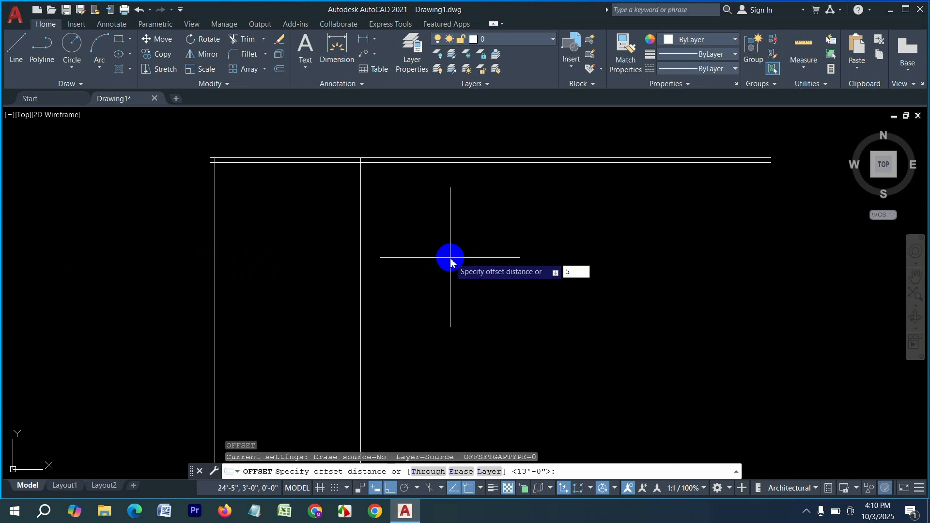
pyautogui.write('5')
pyautogui.press('Return')
pyautogui.click(362, 278)
pyautogui.click(528, 283)
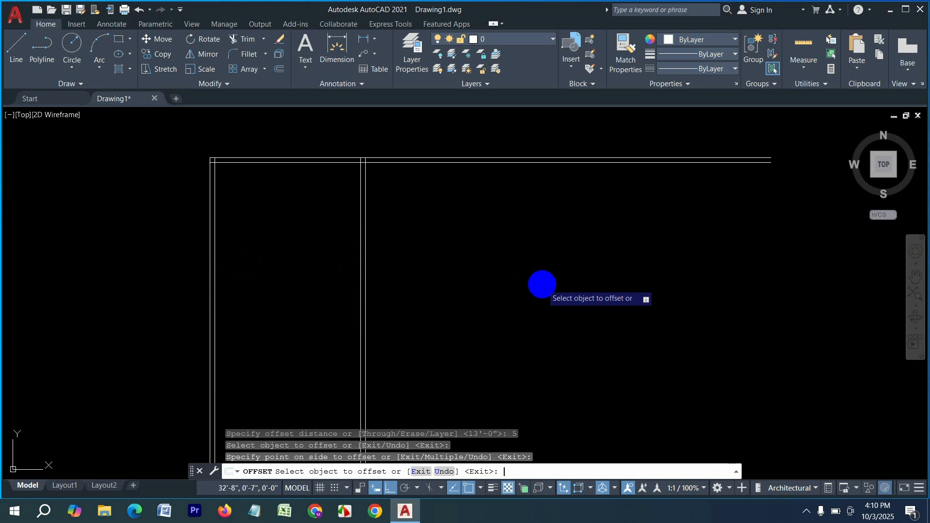
pyautogui.press('Return')
# Step: Offset the right-hand line of the first partition wall 4' to the right for the second partition
pyautogui.press('Return')
pyautogui.press('Return')
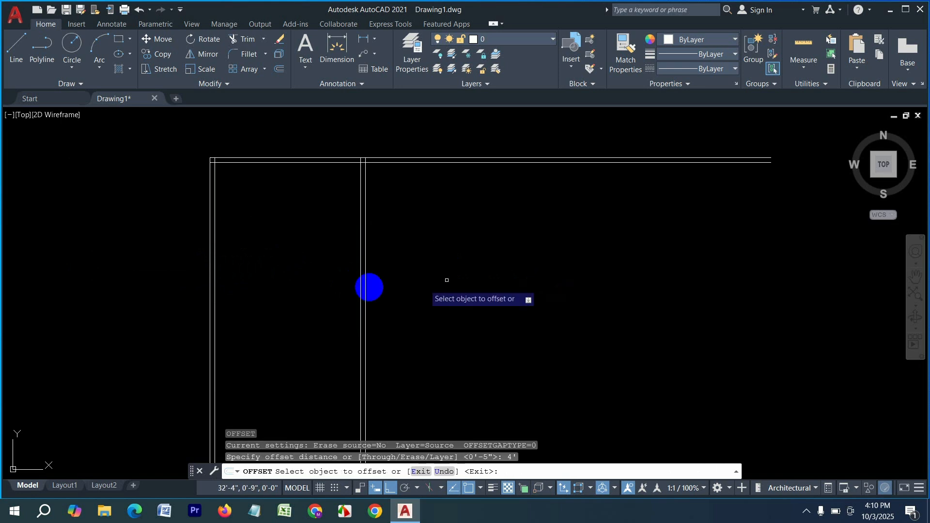
pyautogui.click(366, 210)
pyautogui.click(533, 227)
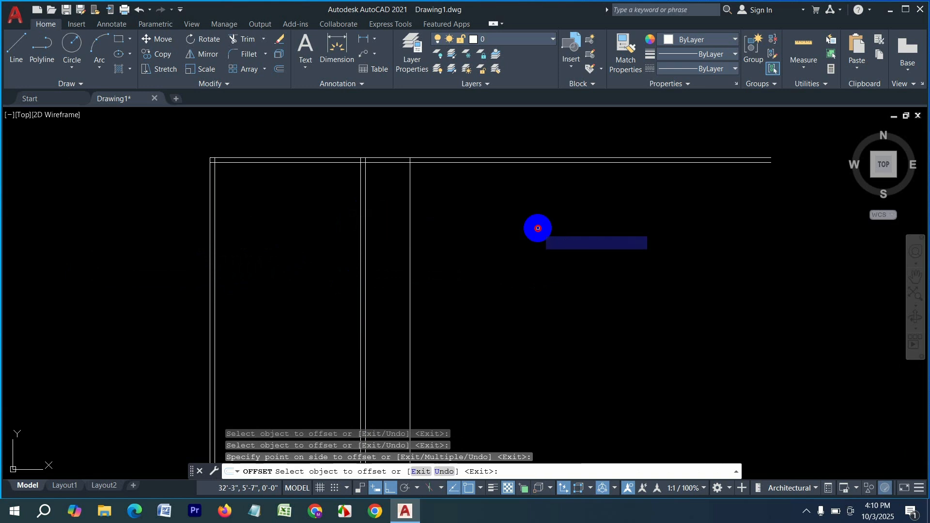
pyautogui.press('Return')
# Step: Offset the second vertical partition line 5 inches to the right to form its wall
pyautogui.press('Return')
pyautogui.press('Return')
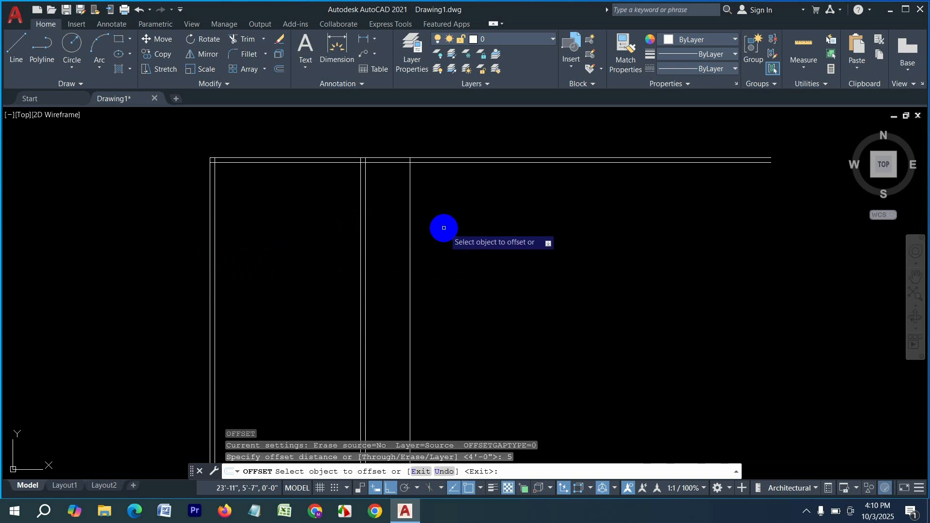
pyautogui.click(410, 215)
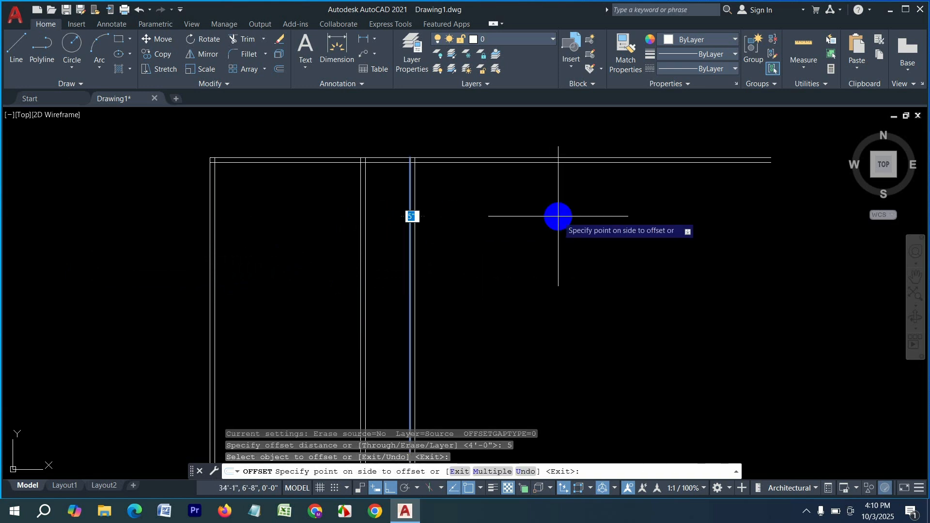
pyautogui.click(556, 215)
pyautogui.press('Return')
# Step: Offset the right-hand line of the second partition wall 4' to the right for the third partition
pyautogui.press('Return')
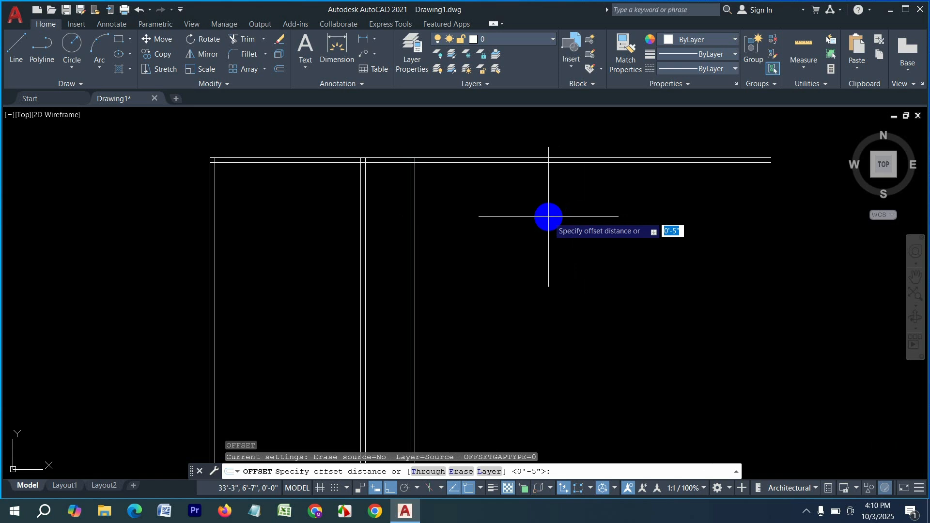
pyautogui.press('Return')
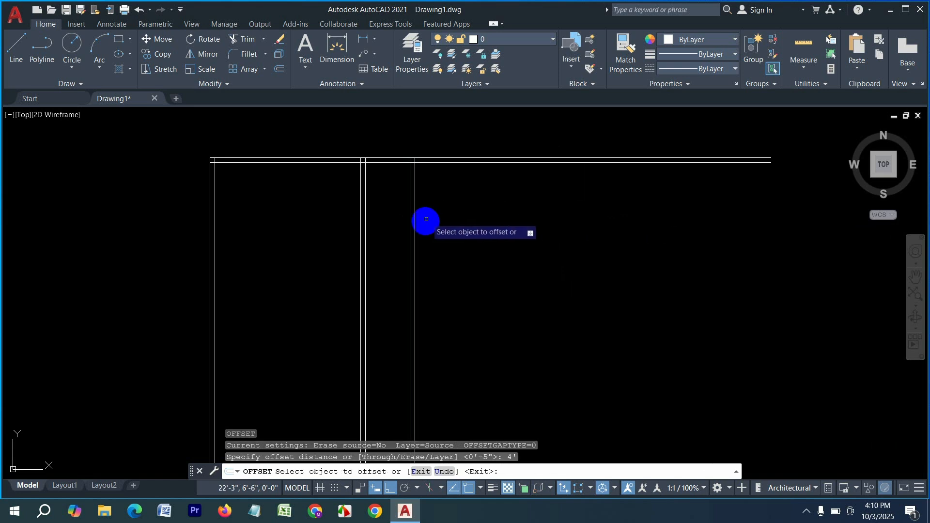
pyautogui.click(416, 208)
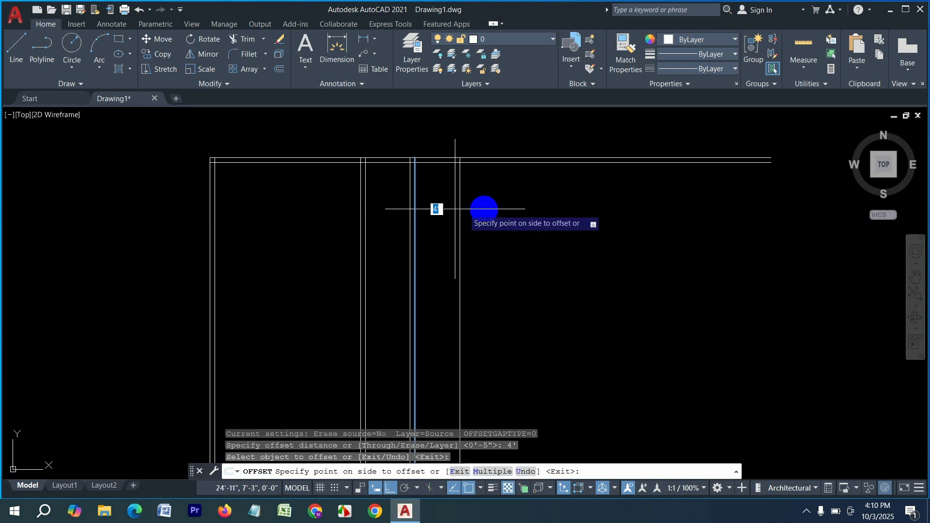
pyautogui.click(492, 216)
pyautogui.press('Return')
# Step: Offset the third vertical partition line 5 inches to the right to form its wall
pyautogui.press('Return')
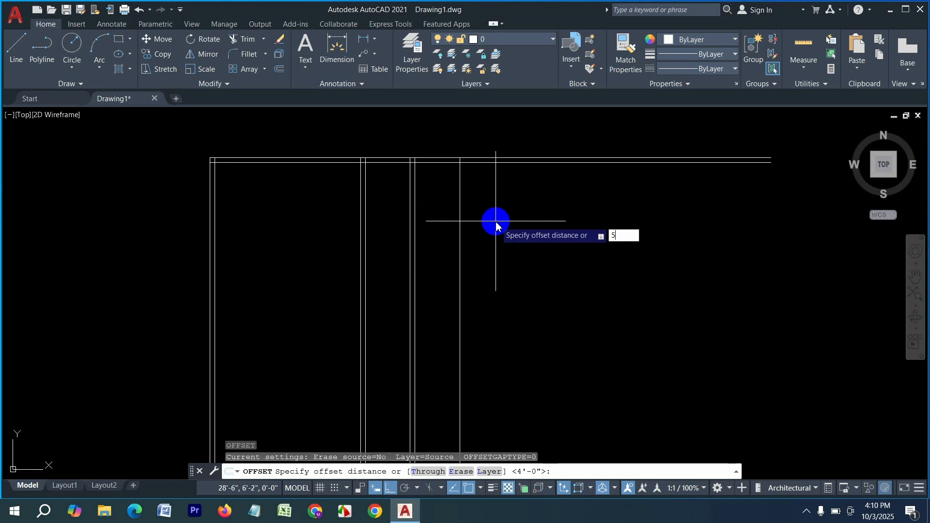
pyautogui.write('5')
pyautogui.press('Return')
pyautogui.click(461, 213)
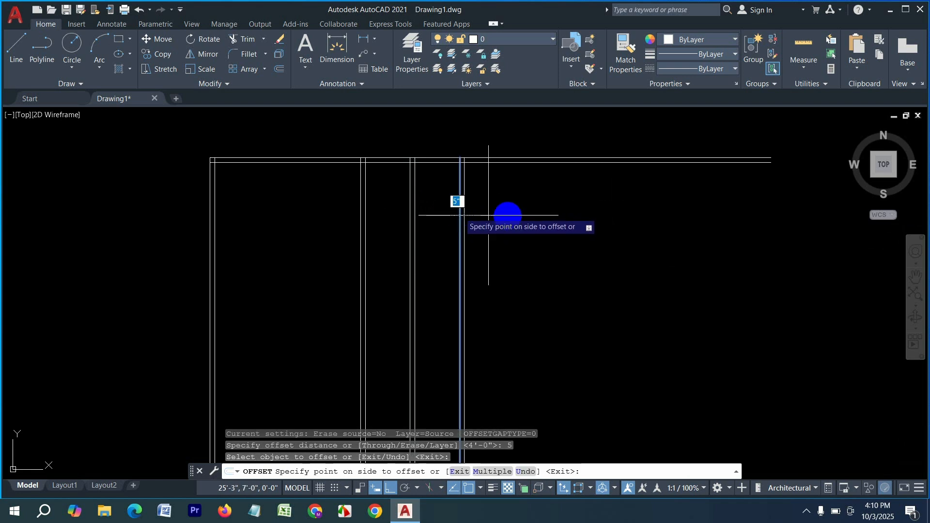
pyautogui.click(505, 214)
pyautogui.press('Return')
# Step: Offset the right-hand line of the third partition wall 13' to the right for the right outer wall
pyautogui.press('Return')
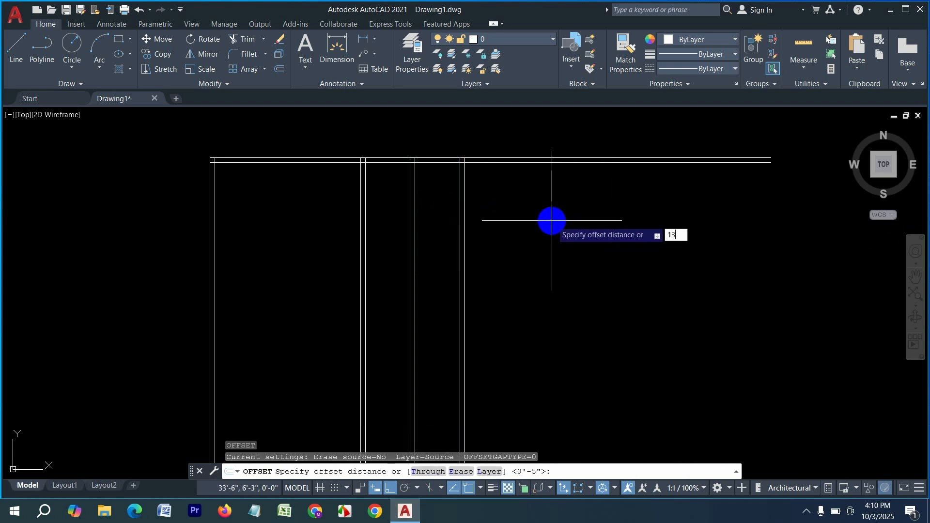
pyautogui.press('Return')
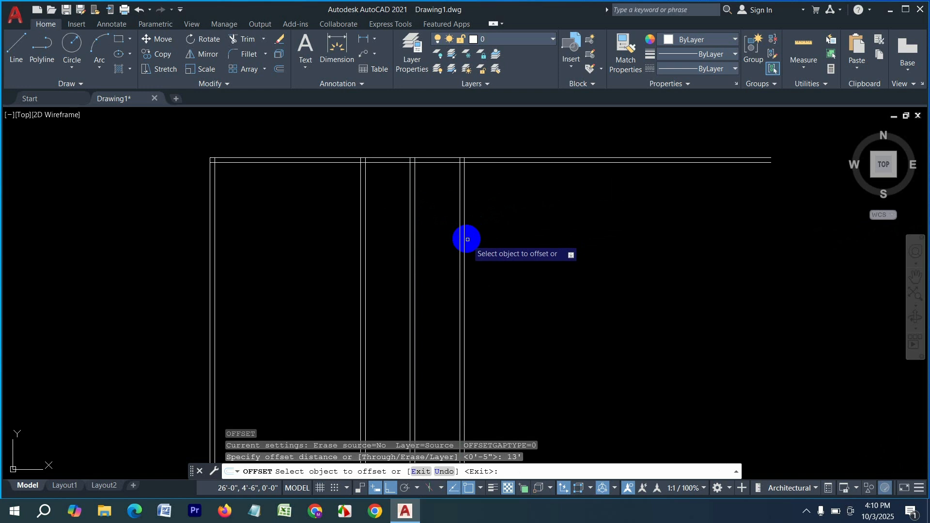
pyautogui.click(465, 236)
pyautogui.click(536, 232)
pyautogui.press('Return')
# Step: Offset the right outer wall's line 5 inches outward to complete the wall
pyautogui.press('Return')
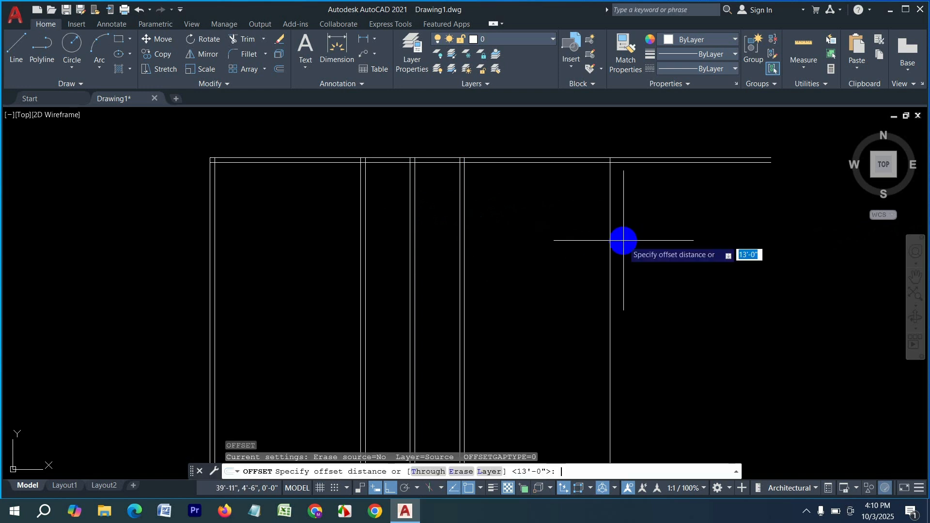
pyautogui.write('5')
pyautogui.press('Return')
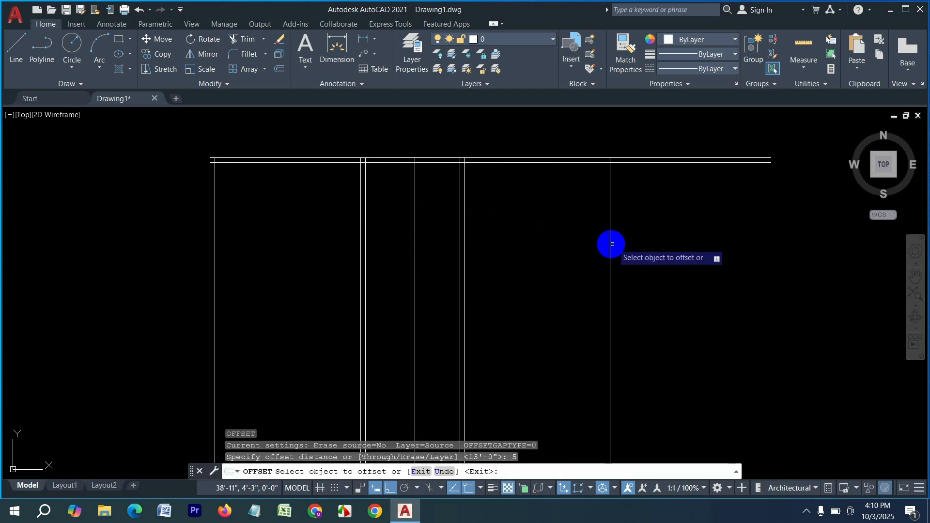
pyautogui.click(611, 245)
pyautogui.click(685, 248)
pyautogui.press('Escape')
pyautogui.press('Escape')
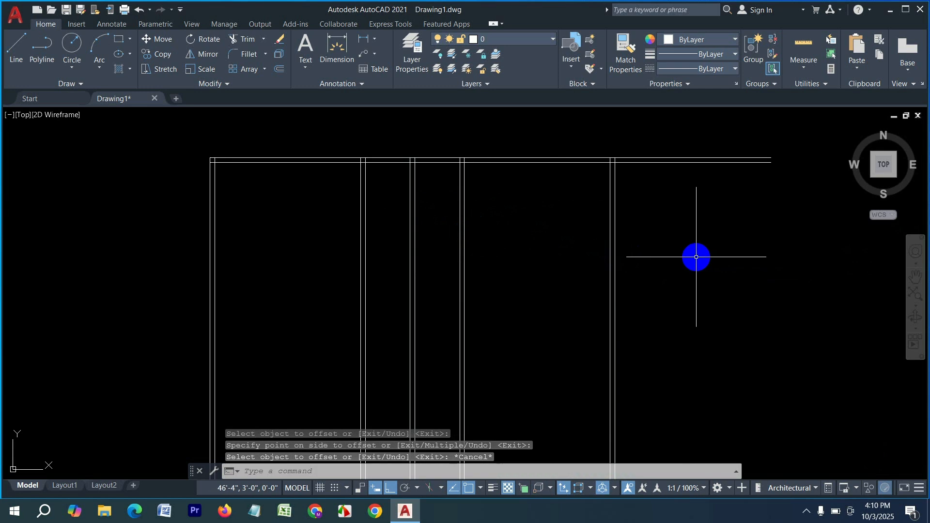
# Step: Trim the two upper horizontal lines where they extend past the right outer wall
pyautogui.write('tr')
pyautogui.press('Return')
pyautogui.moveTo(694, 255); pyautogui.dragTo(676, 144)
pyautogui.press('Escape')
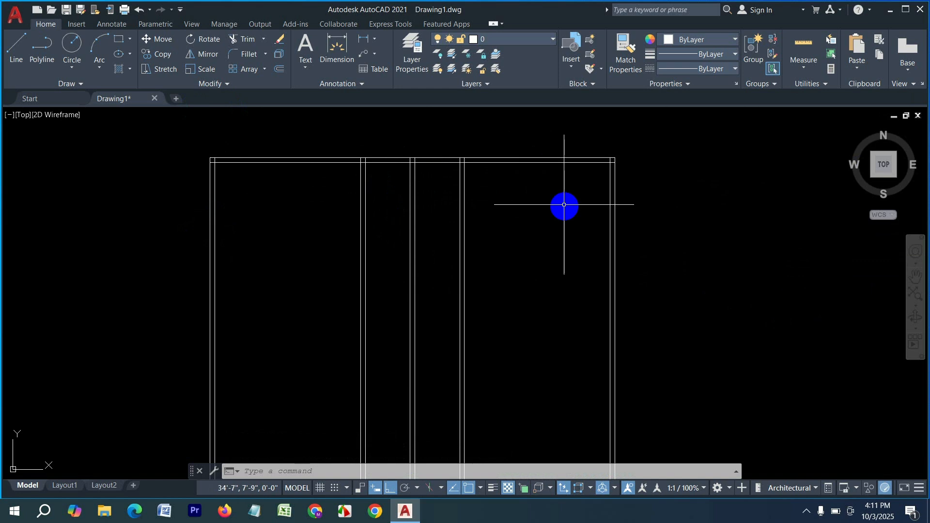
# Step: Offset the inner line of the upper wall 14' downward for the first horizontal partition
pyautogui.moveTo(565, 207); pyautogui.dragTo(603, 205, button='middle')
pyautogui.scroll(-2, 624, 203)
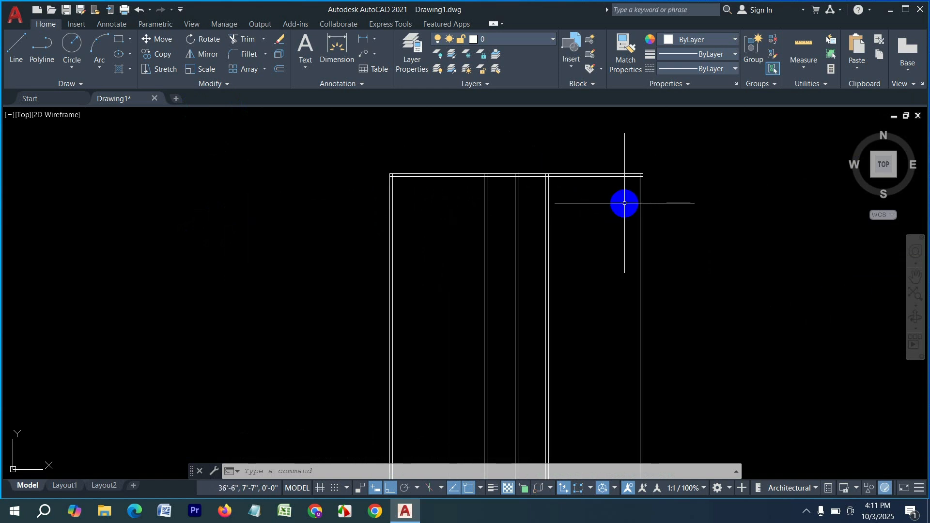
pyautogui.press('Escape')
pyautogui.press('Escape')
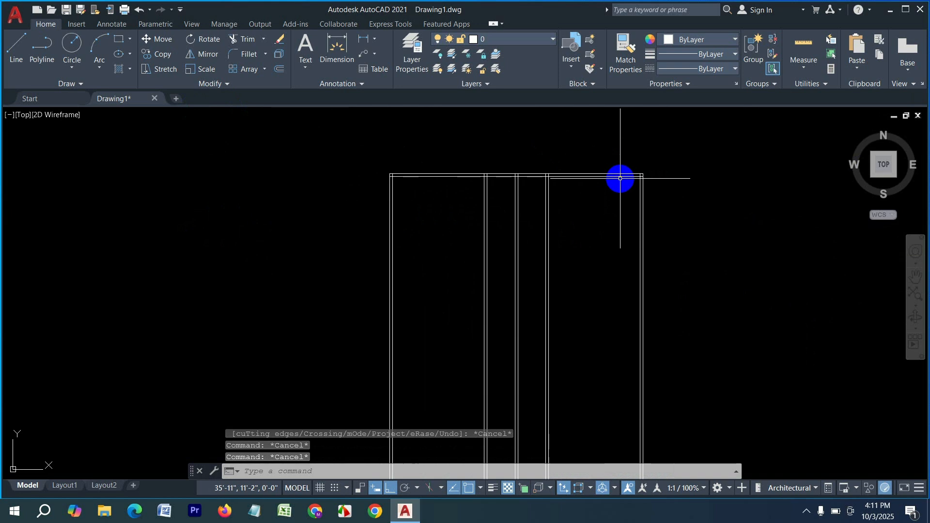
pyautogui.write('o')
pyautogui.press('Return')
pyautogui.write('14')
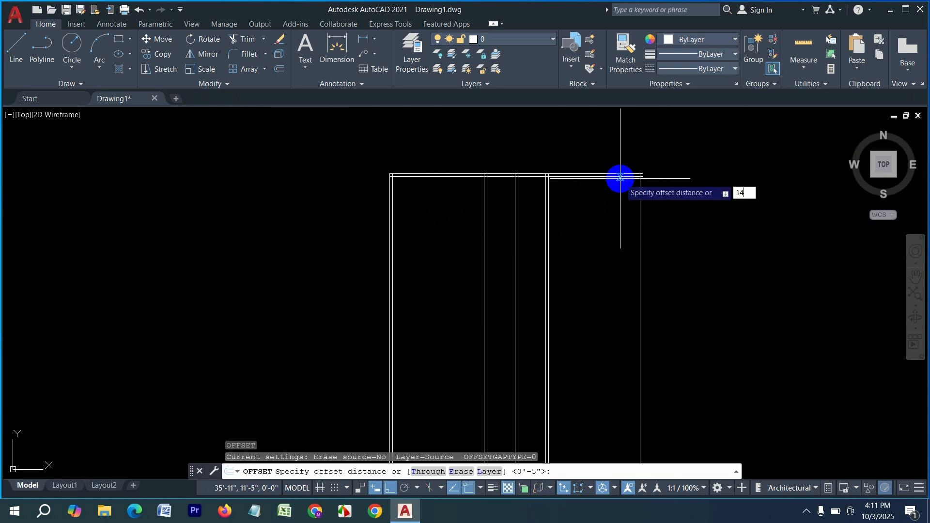
pyautogui.write("'")
pyautogui.press('Return')
pyautogui.scroll(2, 458, 178)
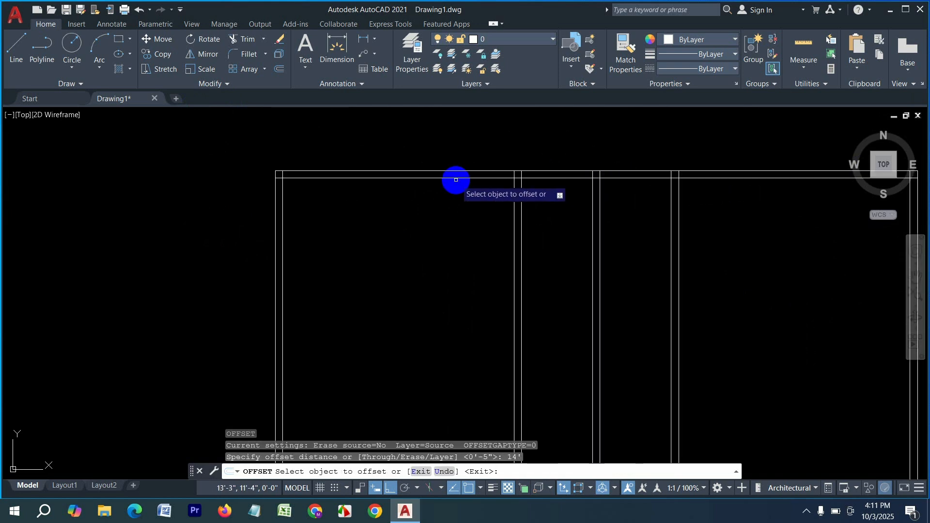
pyautogui.click(439, 224)
pyautogui.scroll(-6, 420, 265)
pyautogui.scroll(4, 422, 342)
pyautogui.press('Return')
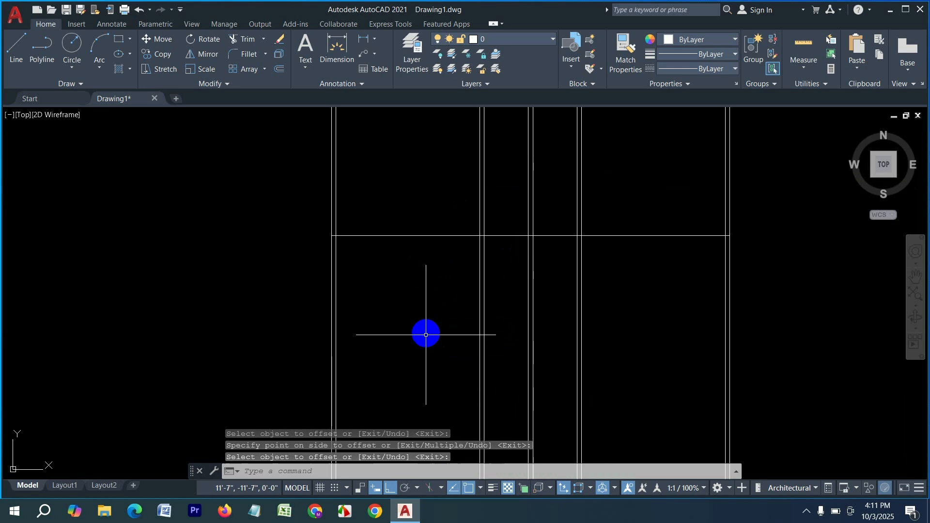
# Step: Offset the first horizontal partition line 5 inches downward to form its wall
pyautogui.press('Return')
pyautogui.write('5')
pyautogui.press('Return')
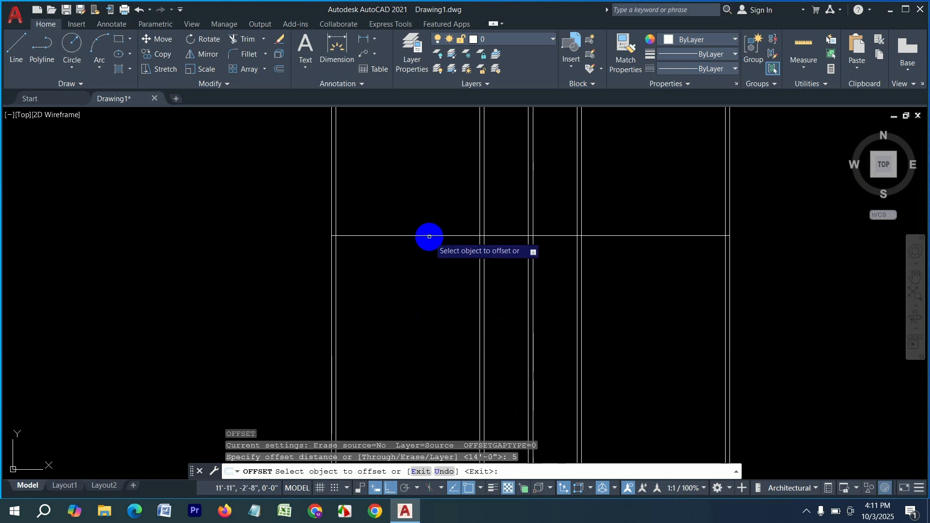
pyautogui.click(428, 236)
pyautogui.click(429, 286)
pyautogui.press('Return')
# Step: Offset the lower line of the first horizontal partition wall 8' downward for the second horizontal partition
pyautogui.press('Return')
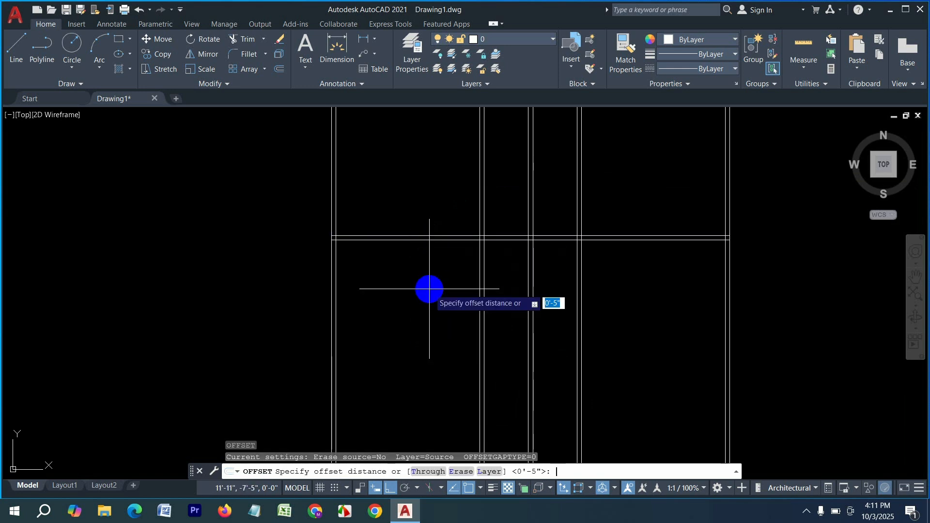
pyautogui.write("8'")
pyautogui.press('Return')
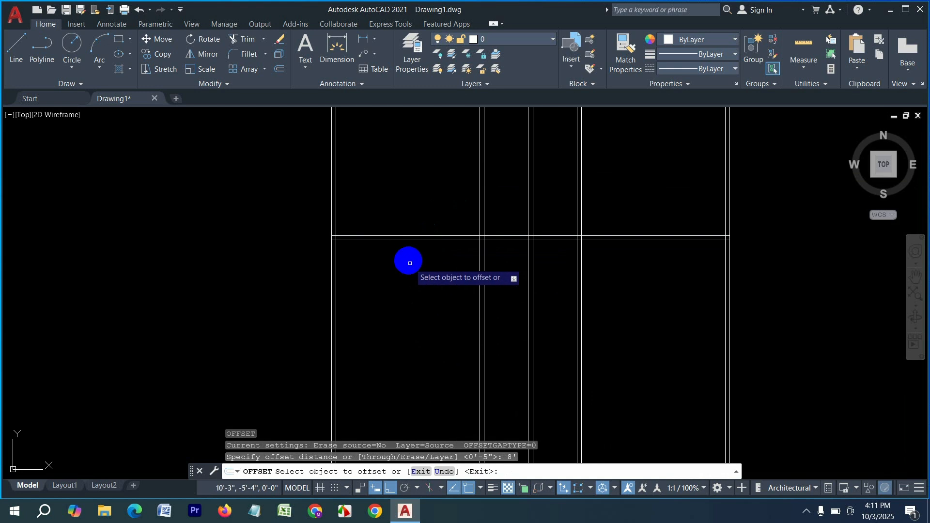
pyautogui.click(422, 238)
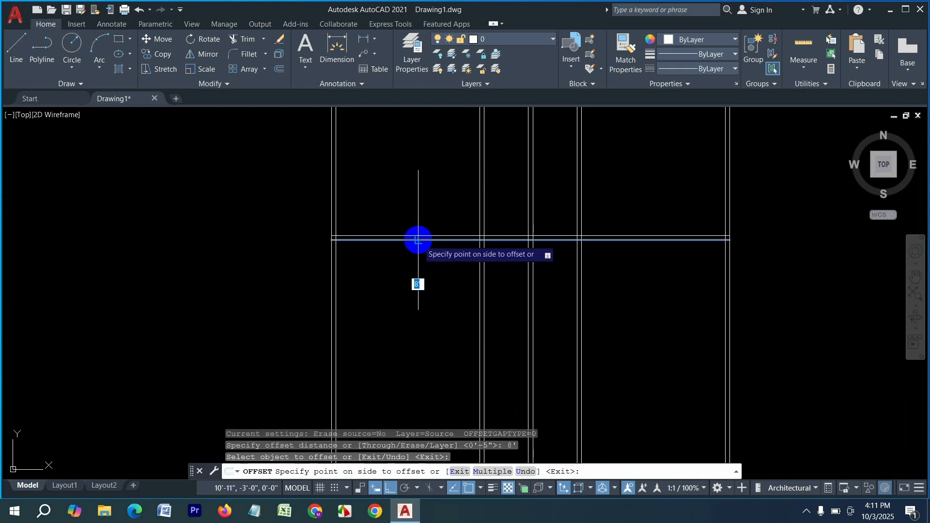
pyautogui.click(422, 353)
pyautogui.press('Return')
# Step: Offset the second horizontal partition line 5 inches downward to form its wall
pyautogui.press('Return')
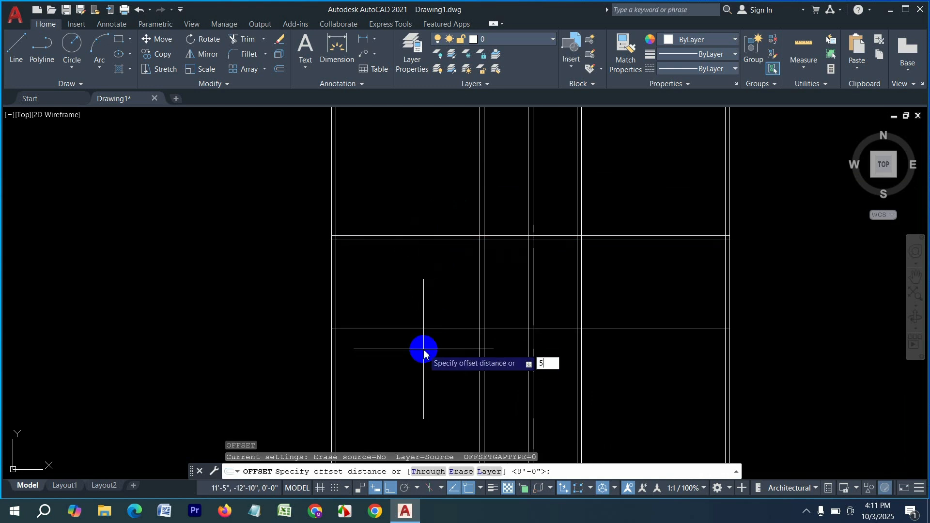
pyautogui.write('5')
pyautogui.press('Return')
pyautogui.click(426, 328)
pyautogui.click(421, 380)
pyautogui.moveTo(431, 367); pyautogui.dragTo(422, 310, button='middle')
pyautogui.press('Return')
# Step: Offset the lower line of the second horizontal partition wall 4' downward for the third horizontal partition
pyautogui.press('Return')
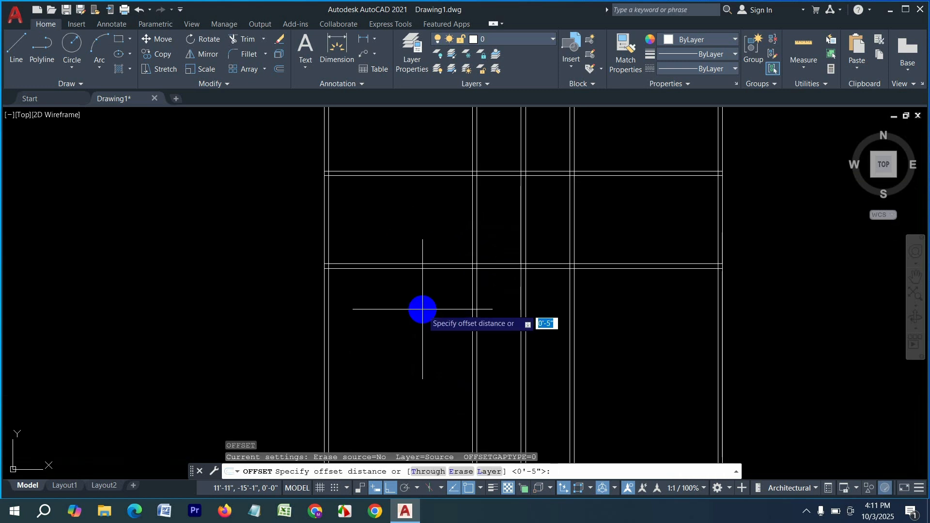
pyautogui.write("4'")
pyautogui.press('Return')
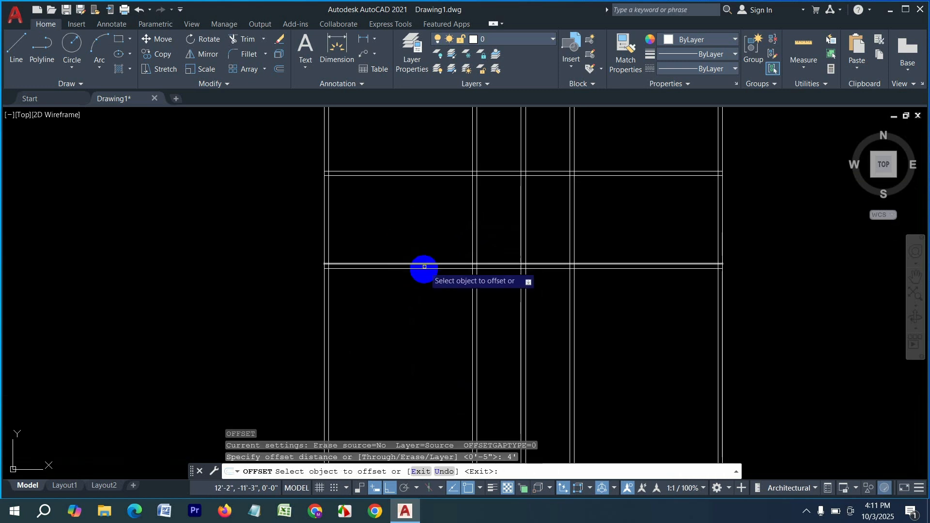
pyautogui.click(424, 269)
pyautogui.click(402, 371)
pyautogui.press('Return')
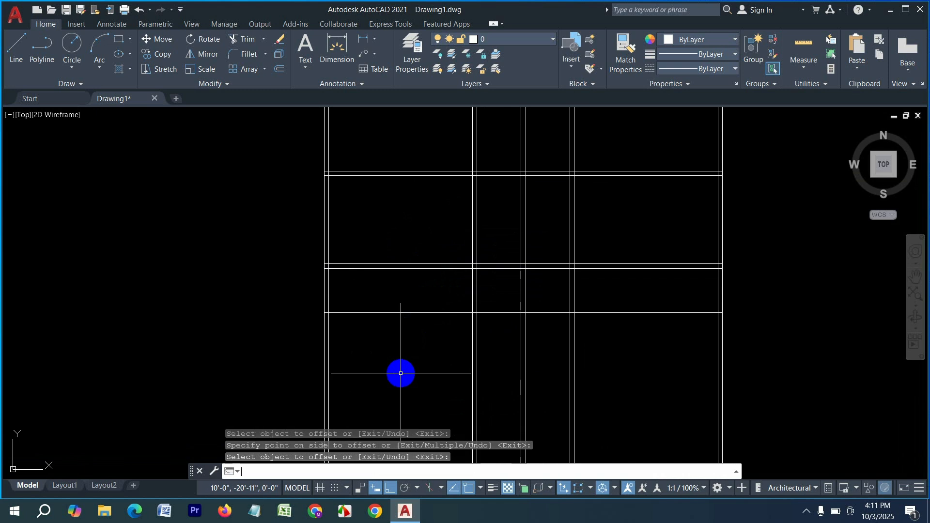
# Step: Offset the third horizontal partition line 5 inches downward to form its wall
pyautogui.press('Return')
pyautogui.write('5')
pyautogui.press('Return')
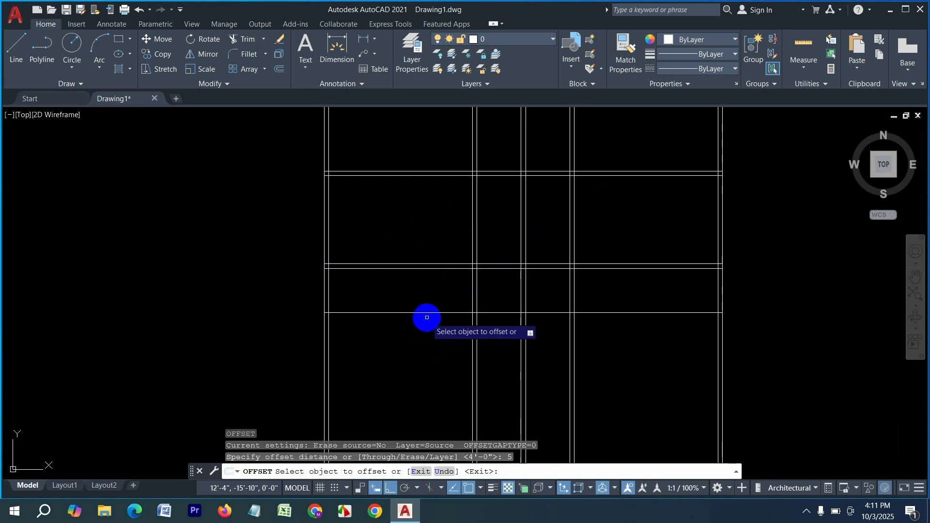
pyautogui.click(427, 313)
pyautogui.click(419, 361)
pyautogui.moveTo(423, 376); pyautogui.dragTo(426, 326, button='middle')
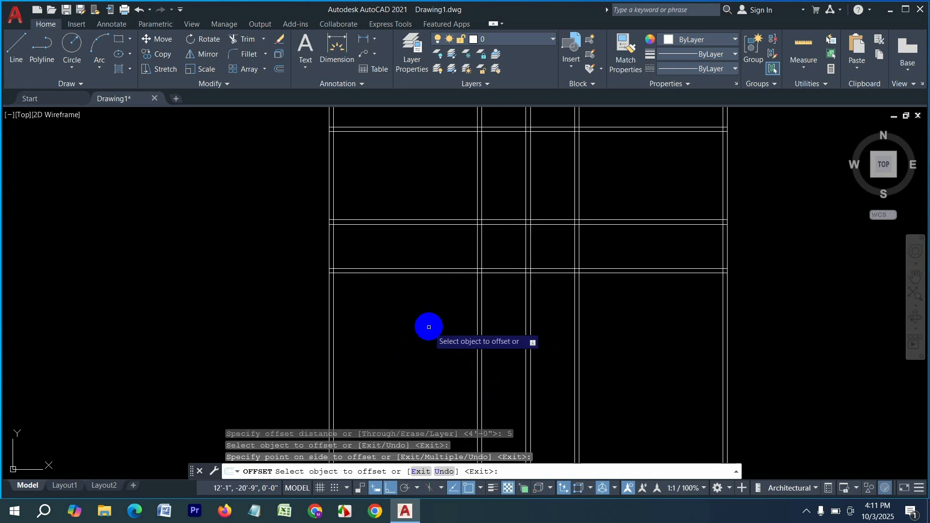
pyautogui.press('Return')
# Step: Offset the lower line of the third horizontal partition wall 14' downward for the lower outer wall
pyautogui.press('Return')
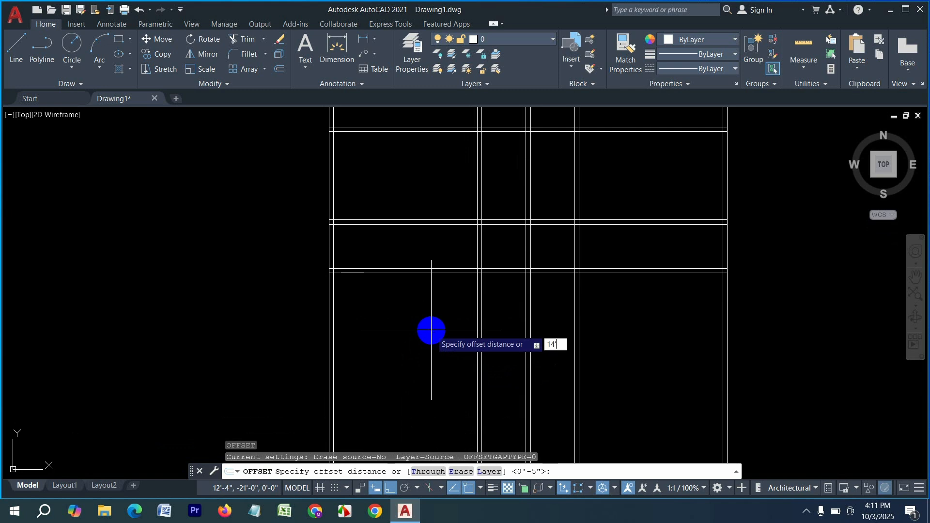
pyautogui.press('Return')
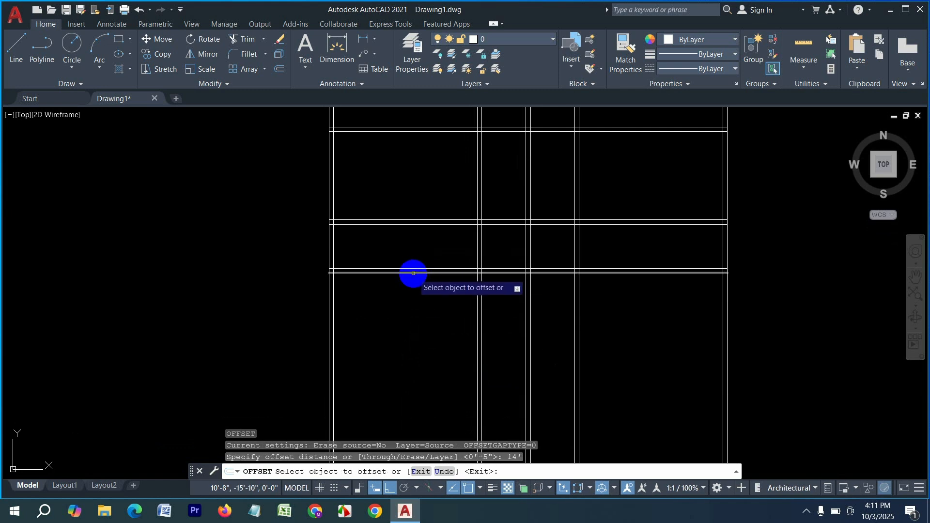
pyautogui.scroll(-2, 447, 360)
pyautogui.press('Return')
pyautogui.press('Return')
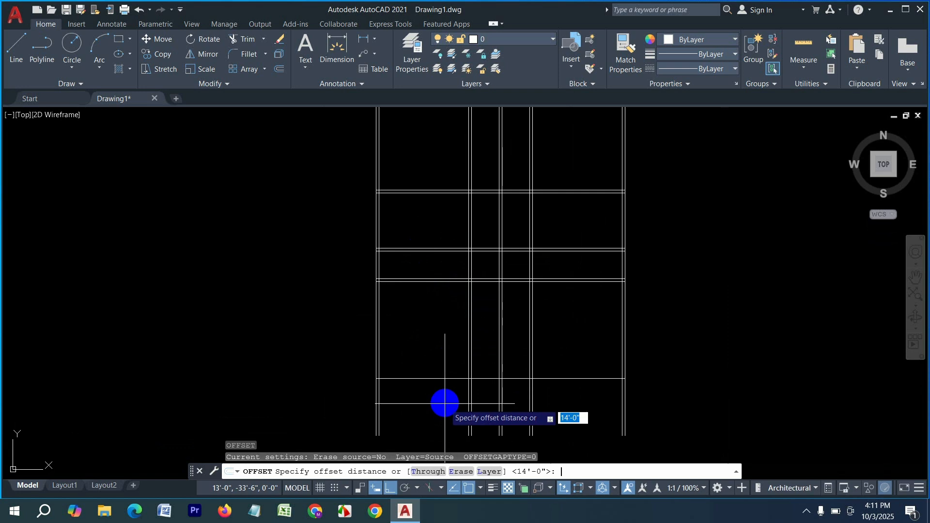
# Step: Offset the lower outer wall line 5 inches to form its wall thickness
pyautogui.write('5')
pyautogui.press('Return')
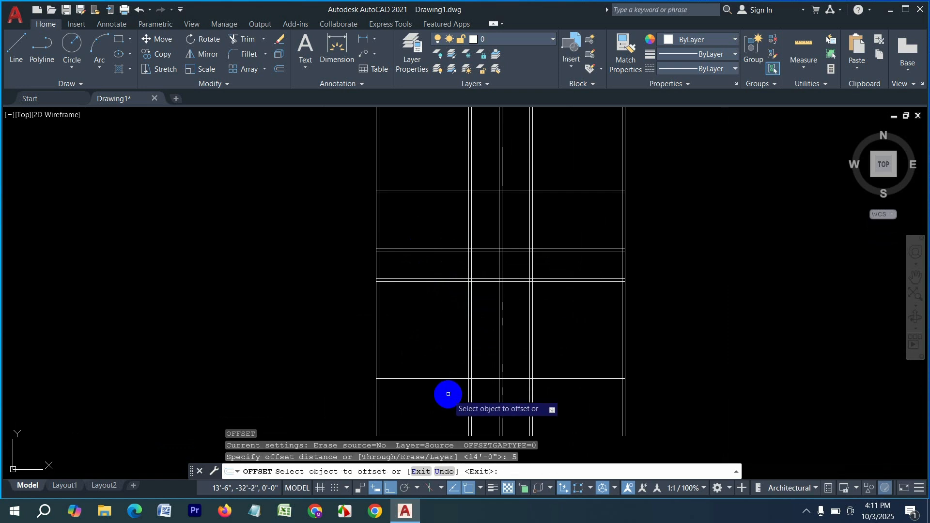
pyautogui.click(437, 379)
pyautogui.click(492, 376)
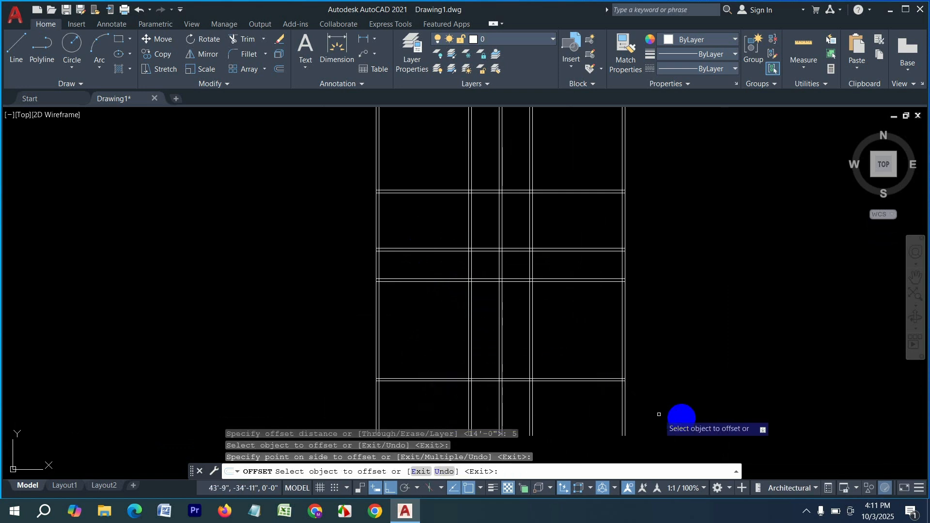
pyautogui.press('Escape')
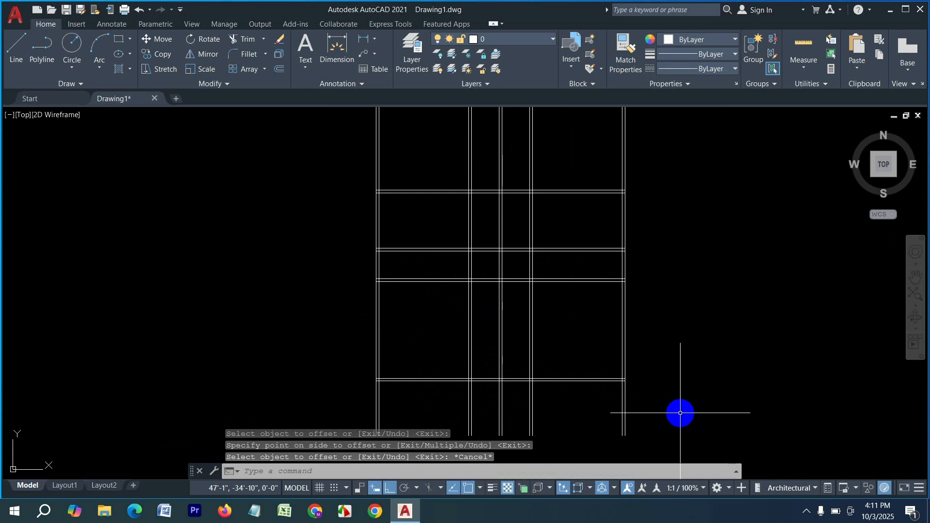
pyautogui.press('Escape')
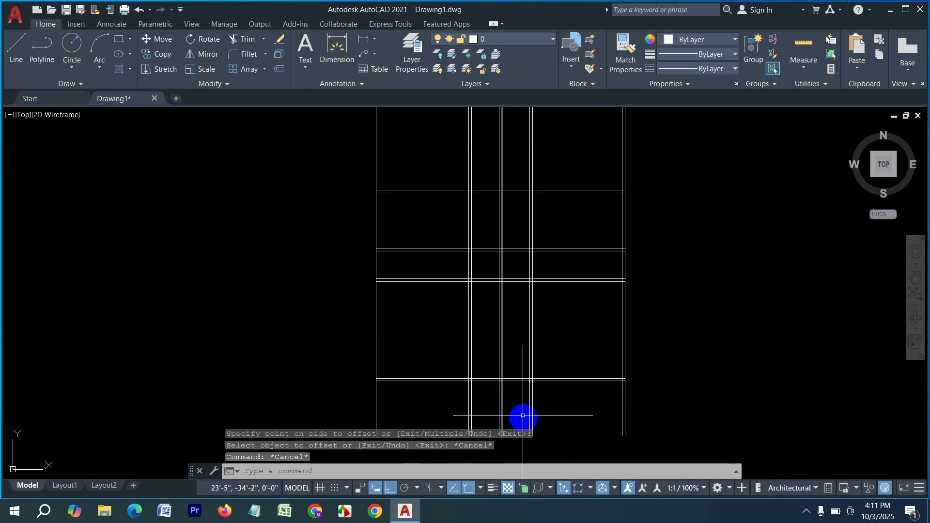
pyautogui.press('Escape')
# Step: Offset the lower line of the lowest horizontal wall 4' downward
pyautogui.write('o')
pyautogui.press('Return')
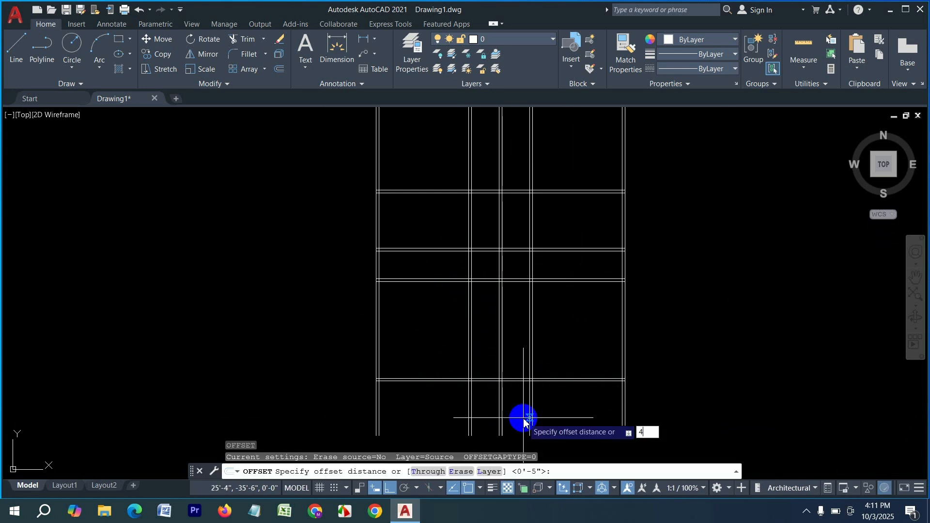
pyautogui.write("4'")
pyautogui.press('Return')
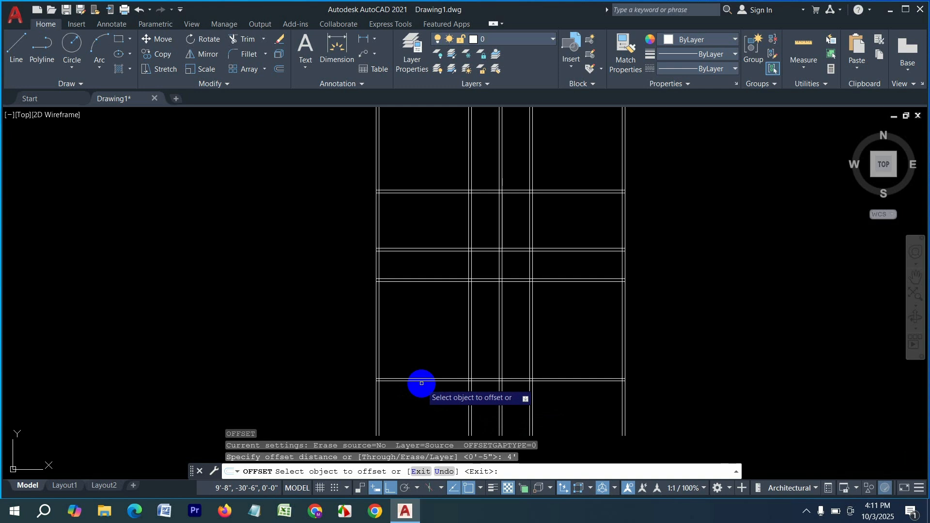
pyautogui.click(426, 381)
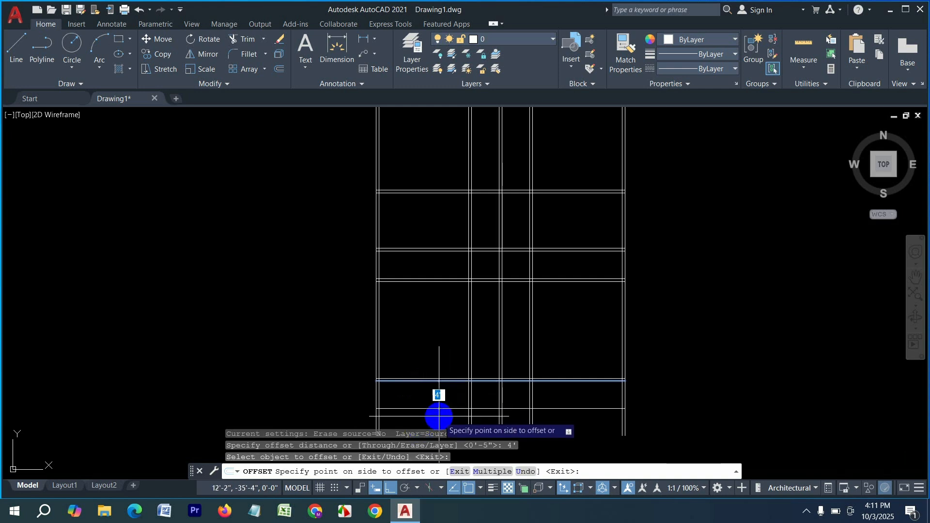
pyautogui.click(444, 424)
# Step: Offset the new lowest horizontal line 5 inches to form the bottom wall
pyautogui.press('Return')
pyautogui.press('Return')
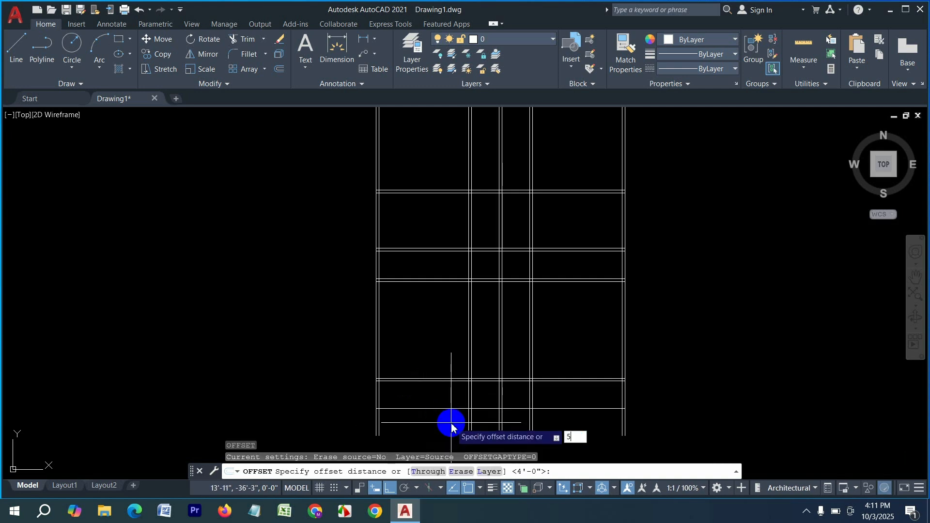
pyautogui.press('Return')
pyautogui.moveTo(460, 404); pyautogui.dragTo(457, 287, button='middle')
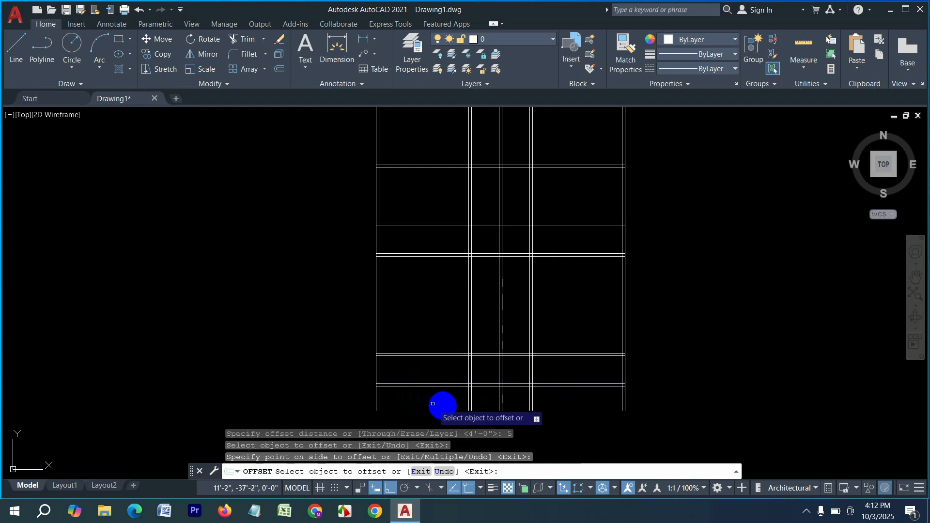
pyautogui.press('Escape')
pyautogui.press('Escape')
pyautogui.press('Escape')
# Step: Trim all the vertical wall lines that extend below the bottom wall
pyautogui.write('t o')
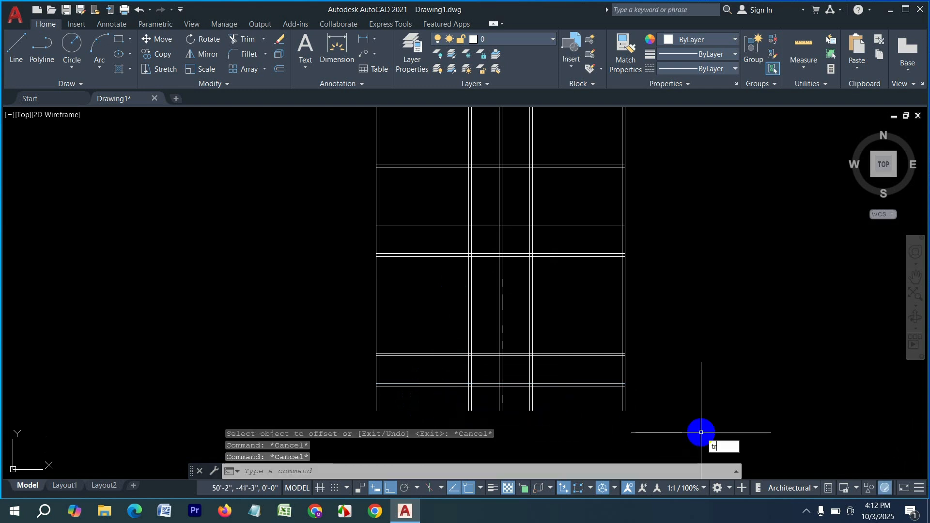
pyautogui.write('r')
pyautogui.press('Return')
pyautogui.moveTo(637, 401); pyautogui.dragTo(325, 401)
pyautogui.press('Escape')
pyautogui.moveTo(531, 256); pyautogui.dragTo(552, 355, button='middle')
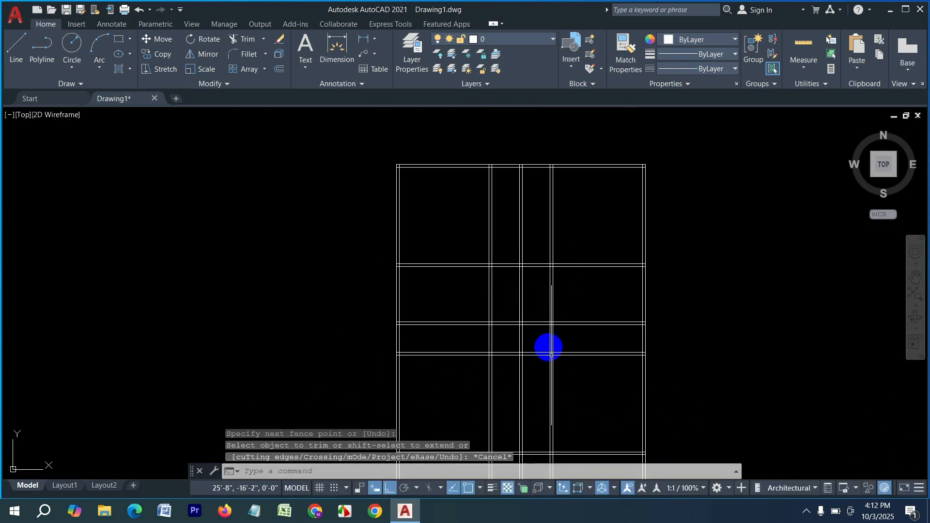
# Step: Examine the overall wall layout and the lower part of the central bay between the vertical partitions
pyautogui.scroll(-3, 557, 339)
pyautogui.scroll(3, 565, 324)
pyautogui.scroll(-2, 570, 320)
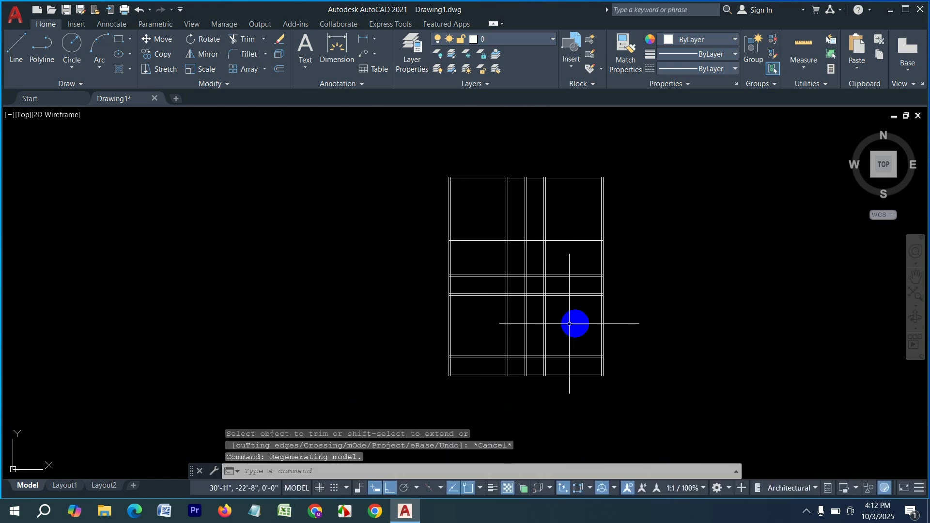
pyautogui.scroll(2, 587, 316)
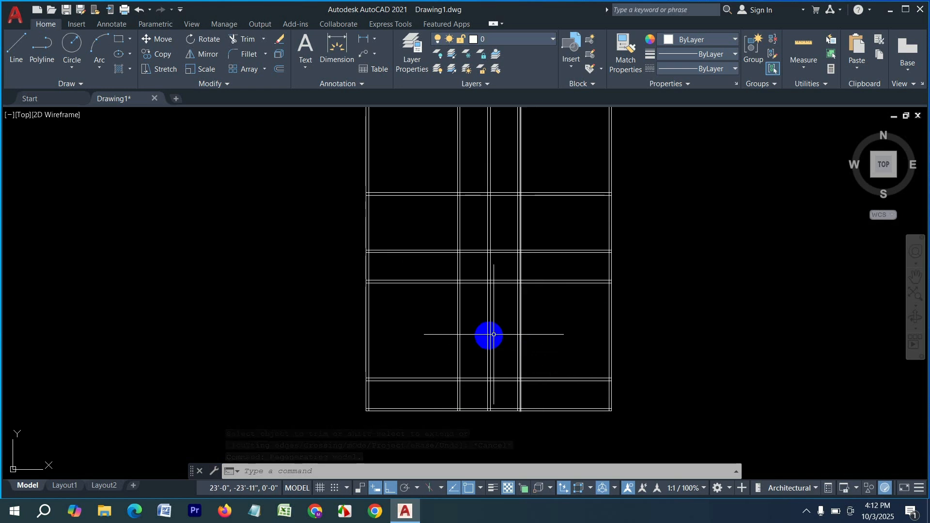
pyautogui.scroll(4, 494, 407)
pyautogui.scroll(-4, 488, 405)
pyautogui.scroll(4, 482, 390)
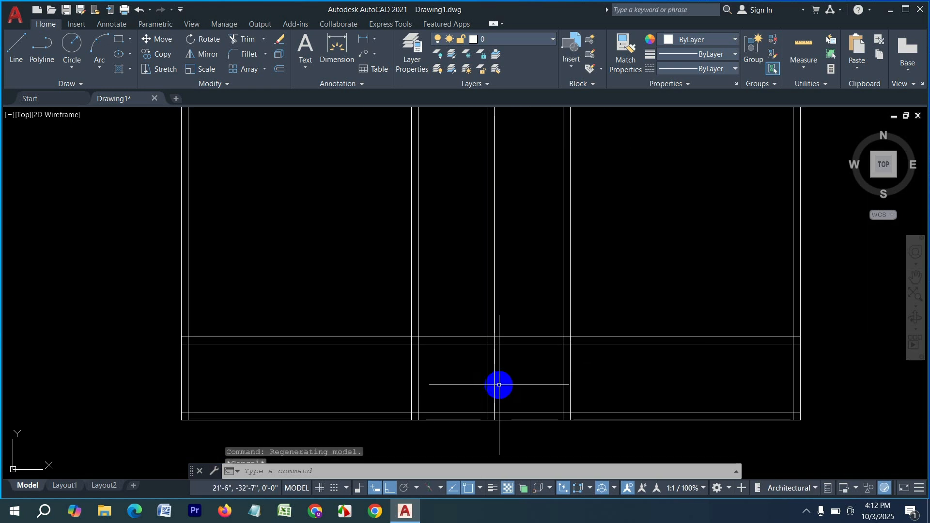
pyautogui.press('Escape')
pyautogui.scroll(-4, 480, 379)
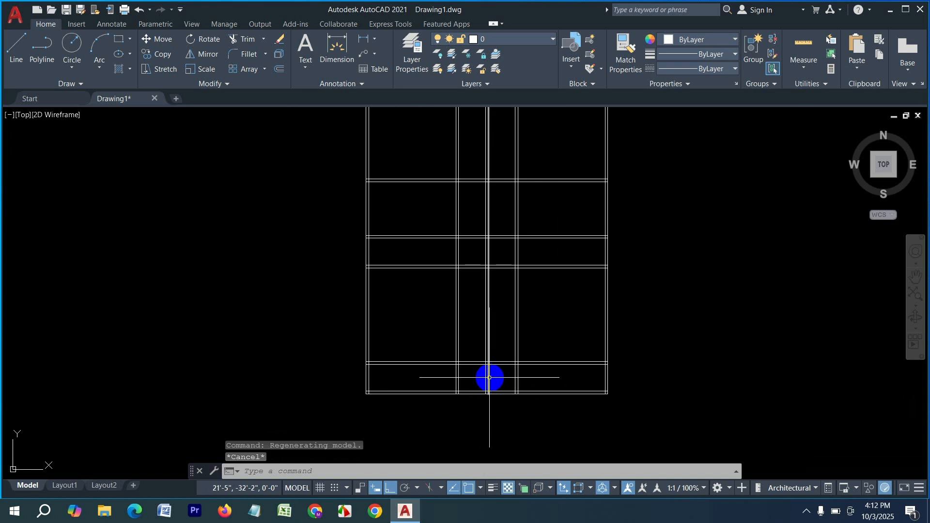
pyautogui.scroll(2, 485, 281)
pyautogui.press('Escape')
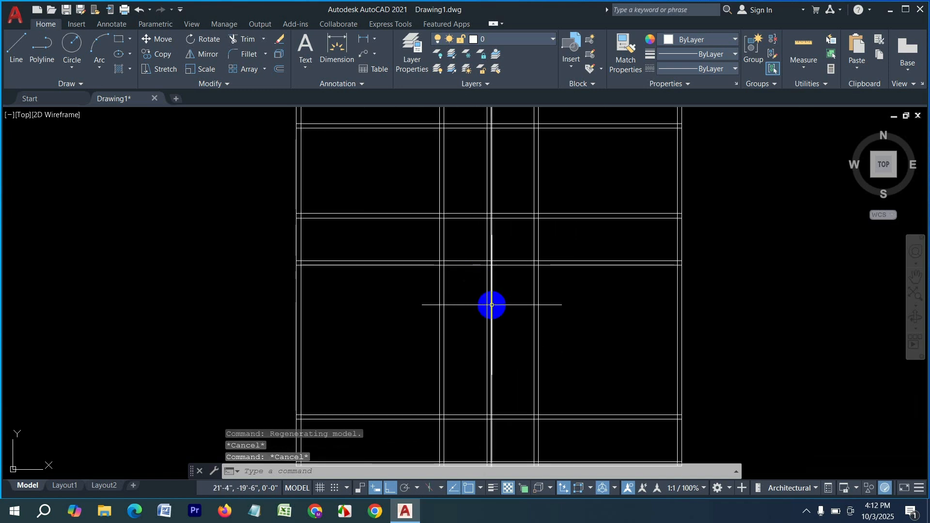
# Step: Trim the middle vertical partition and the crossing horizontal wall out of the lower central bay, and erase the leftover pieces at their intersection
pyautogui.press('Return')
pyautogui.moveTo(486, 395); pyautogui.dragTo(515, 347, button='middle')
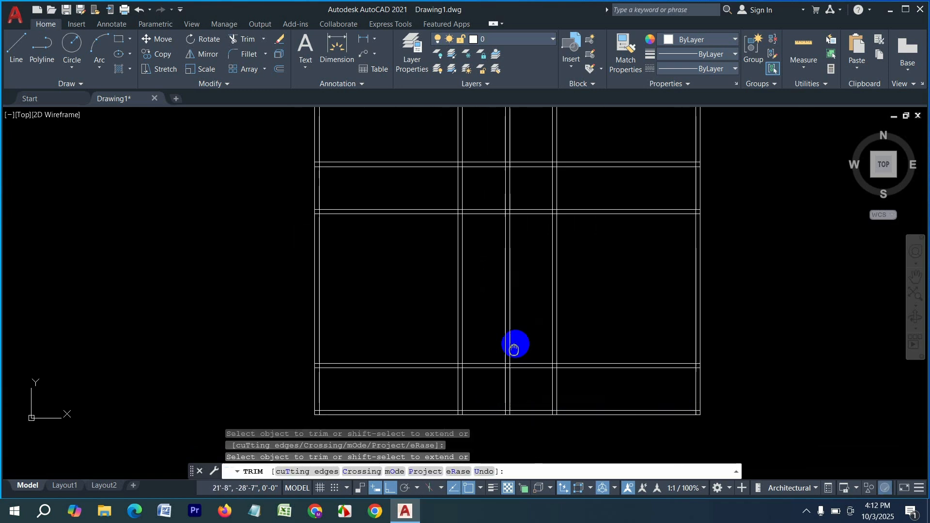
pyautogui.moveTo(532, 384)
pyautogui.mouseDown()
pyautogui.moveTo(490, 315)
pyautogui.moveTo(514, 365)
pyautogui.moveTo(507, 377)
pyautogui.moveTo(489, 333)
pyautogui.moveTo(507, 369)
pyautogui.mouseUp()
pyautogui.press('Escape')
pyautogui.click(522, 374)
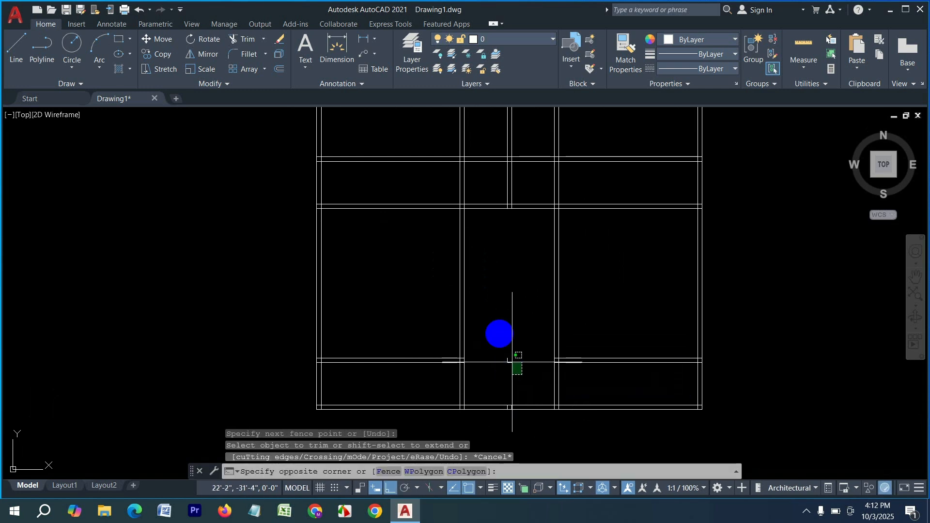
pyautogui.click(512, 362)
pyautogui.press('Delete')
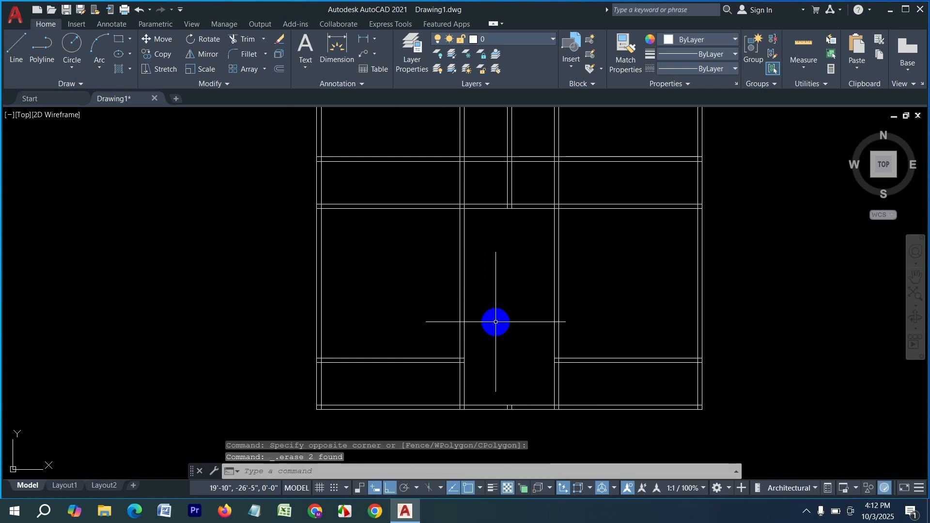
# Step: Draw a horizontal line along the bottom wall's inner face, between the outer faces of the two partitions enclosing the central bay
pyautogui.press('Return')
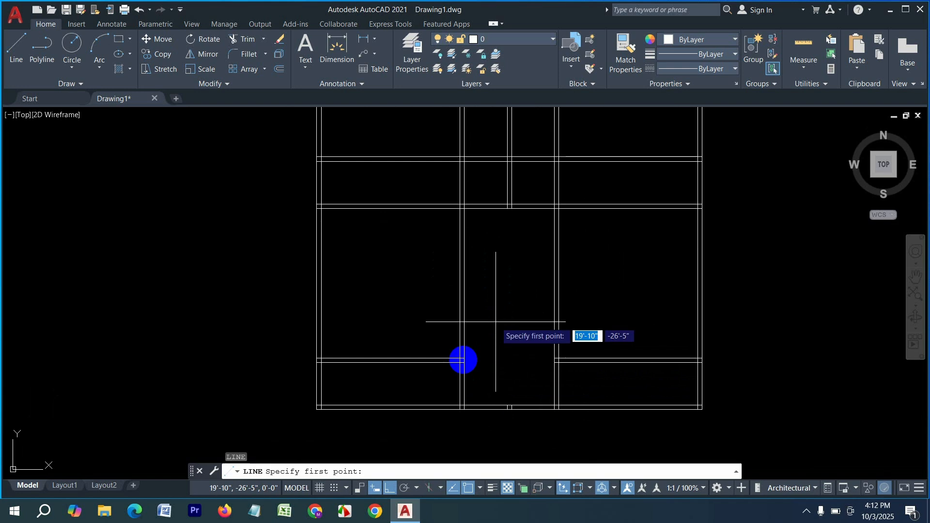
pyautogui.scroll(2, 456, 407)
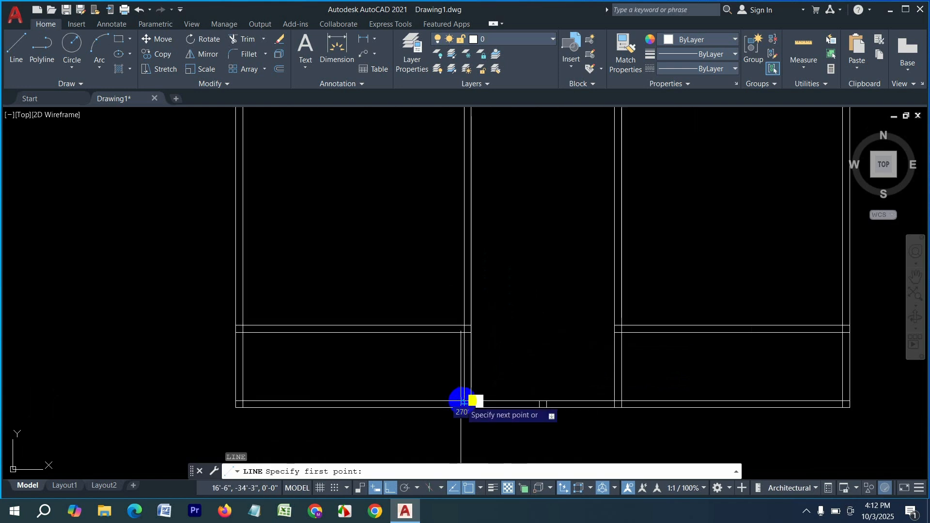
pyautogui.click(463, 401)
pyautogui.click(623, 401)
pyautogui.rightClick(551, 379)
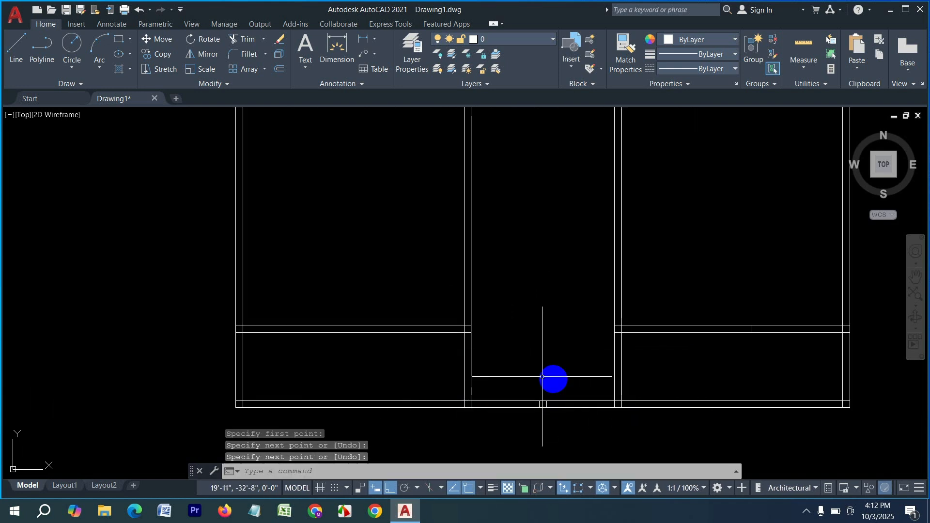
# Step: Offset the short line across the central bay 4' upward for the start of the stair
pyautogui.write('o')
pyautogui.press('Return')
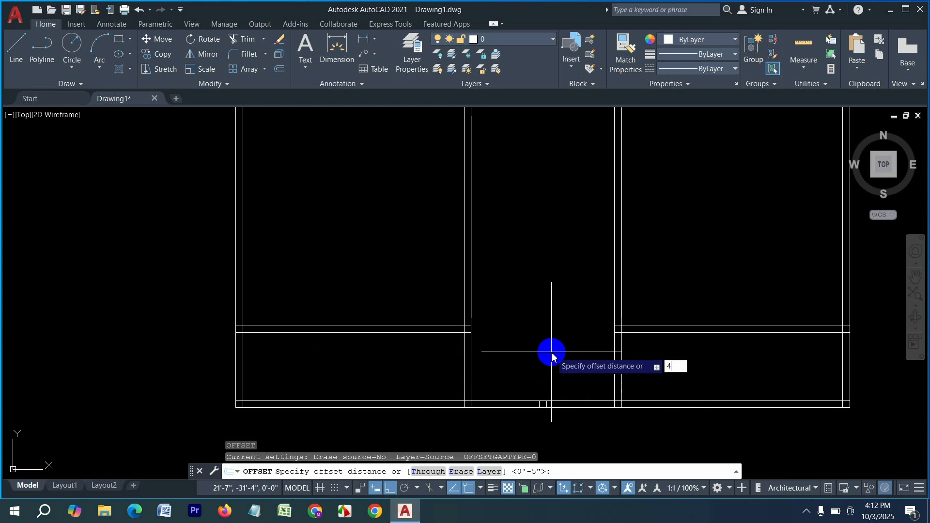
pyautogui.press('Return')
pyautogui.click(567, 402)
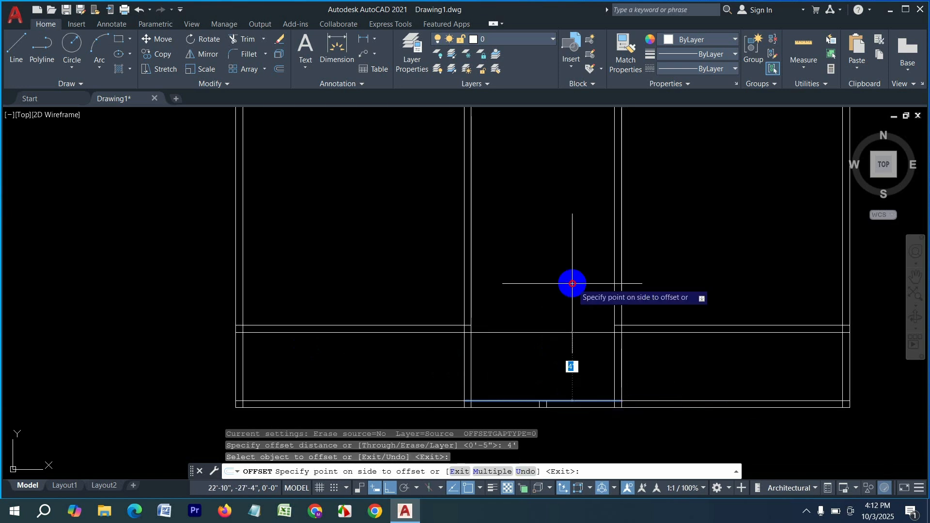
pyautogui.click(569, 312)
pyautogui.press('Return')
# Step: Offset the stair's starting line upward ten times in succession at 10-inch spacing to create the tread lines
pyautogui.press('Return')
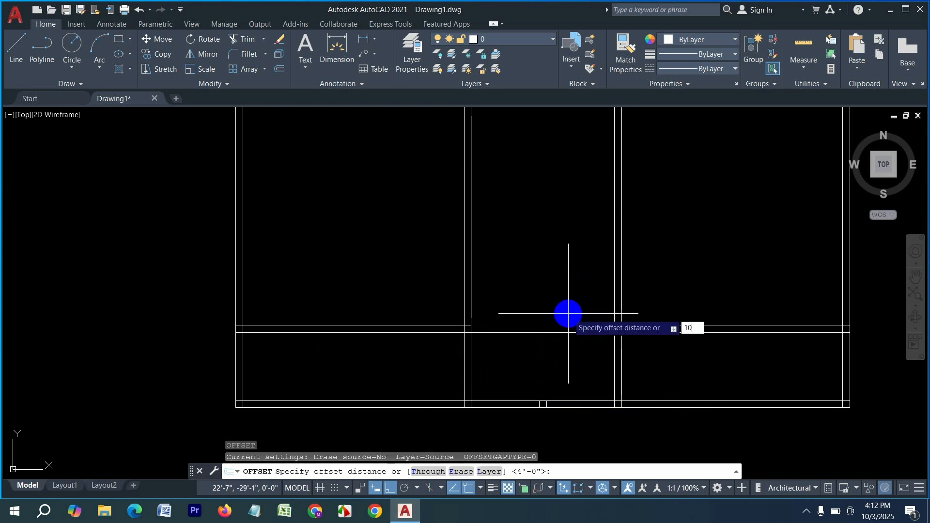
pyautogui.write('10')
pyautogui.press('Return')
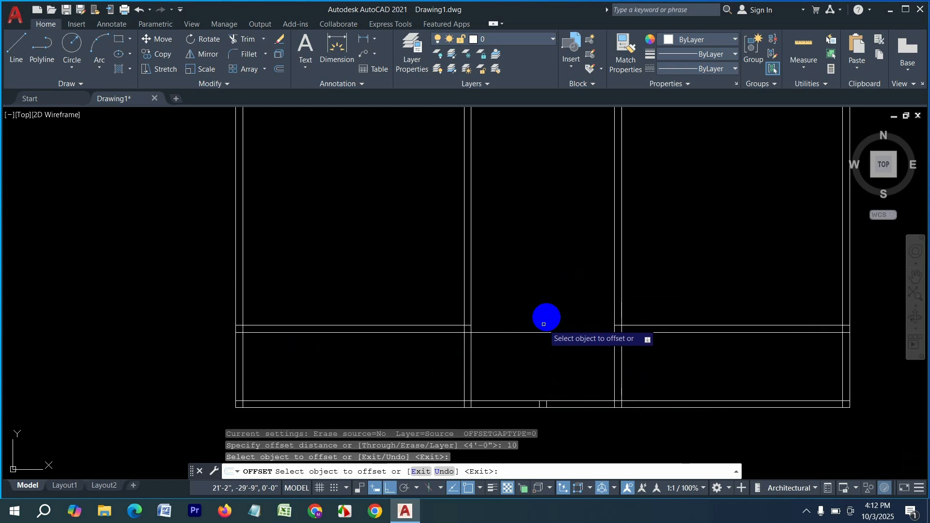
pyautogui.click(548, 333)
pyautogui.click(565, 253)
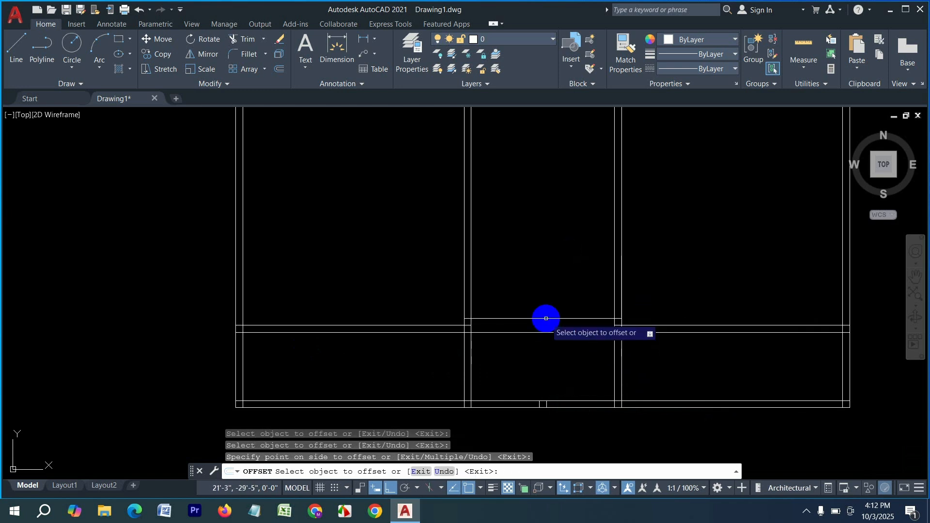
pyautogui.click(544, 318)
pyautogui.click(546, 249)
pyautogui.click(546, 305)
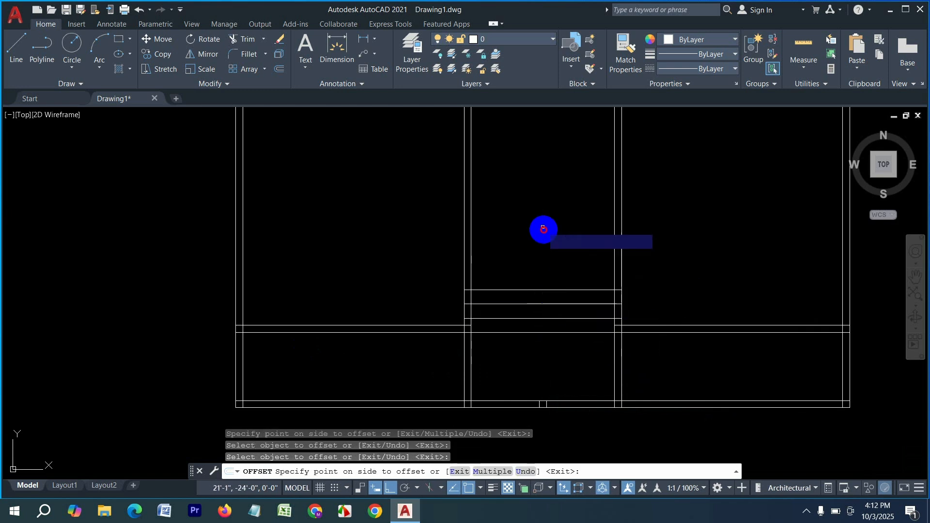
pyautogui.click(544, 230)
pyautogui.click(548, 290)
pyautogui.click(554, 237)
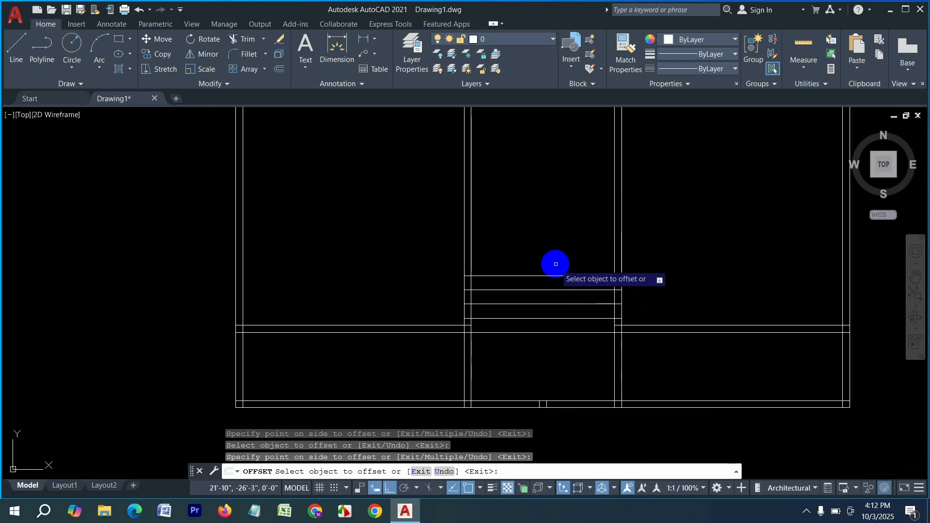
pyautogui.scroll(-2, 533, 290)
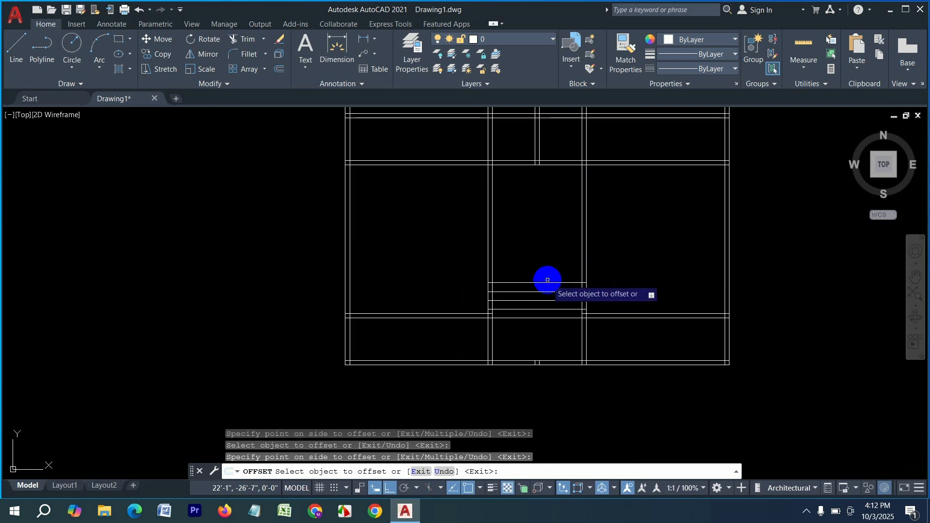
pyautogui.click(546, 281)
pyautogui.click(544, 266)
pyautogui.click(545, 273)
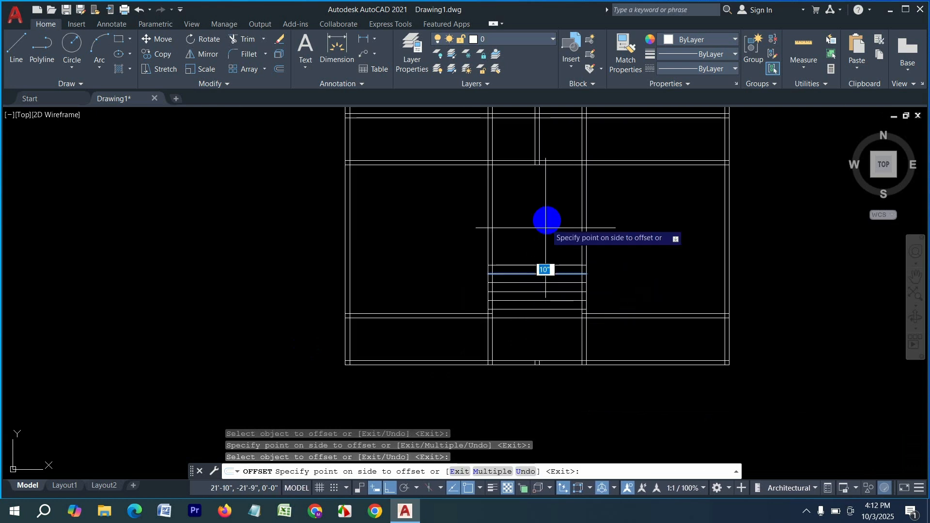
pyautogui.click(547, 222)
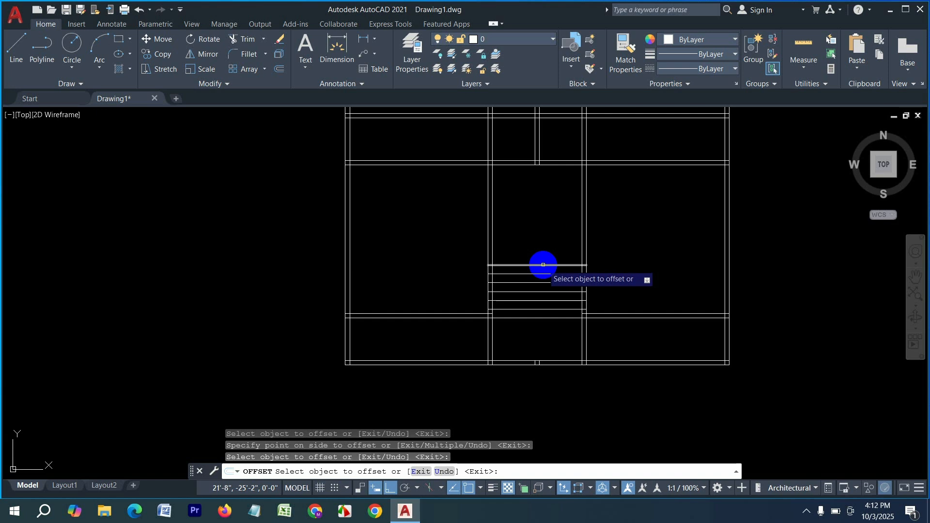
pyautogui.click(543, 265)
pyautogui.click(544, 230)
pyautogui.click(544, 257)
pyautogui.click(543, 216)
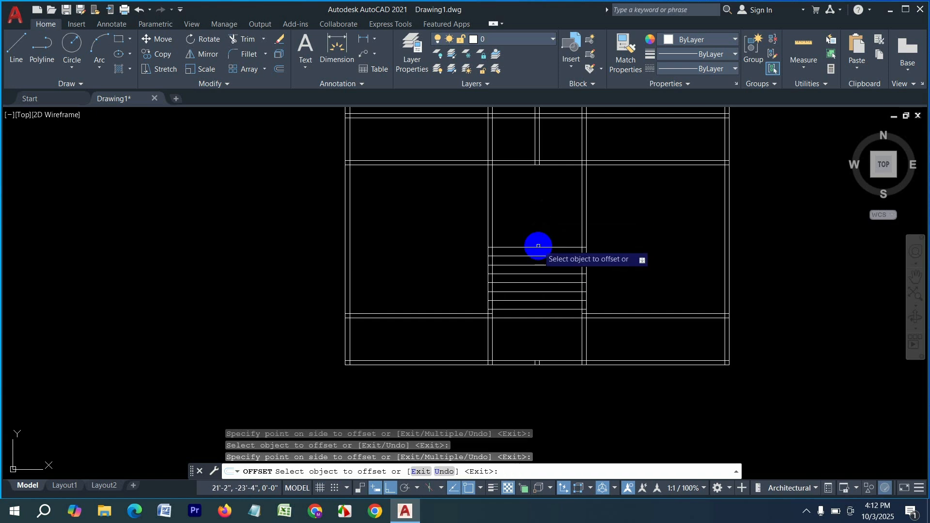
pyautogui.click(539, 249)
pyautogui.click(542, 228)
pyautogui.click(540, 238)
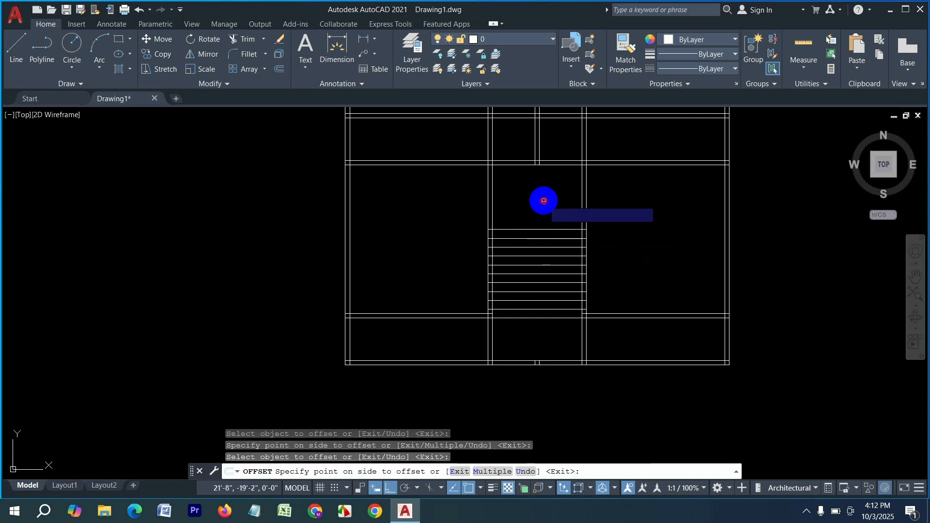
pyautogui.click(542, 202)
pyautogui.scroll(2, 542, 282)
pyautogui.press('Escape')
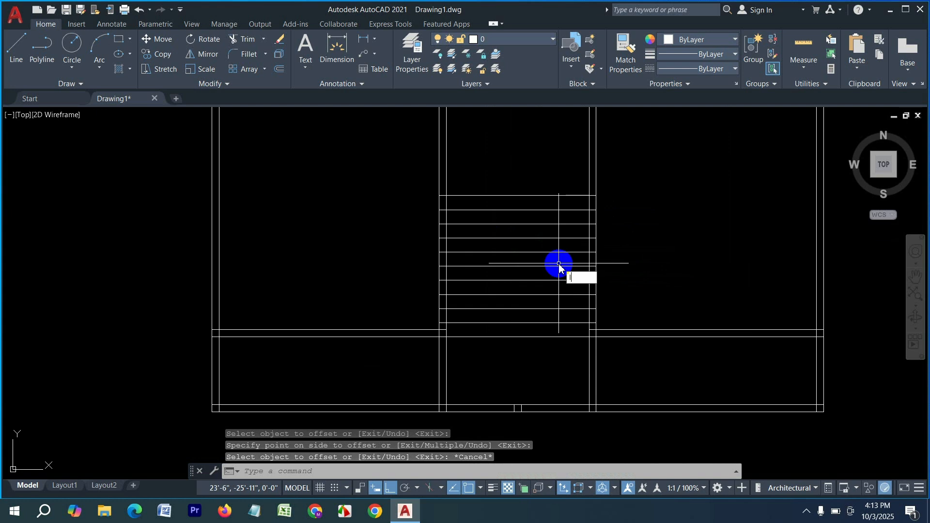
# Step: Draw a vertical centre line through the stair from the top tread's midpoint down to the bottom tread line
pyautogui.press('Return')
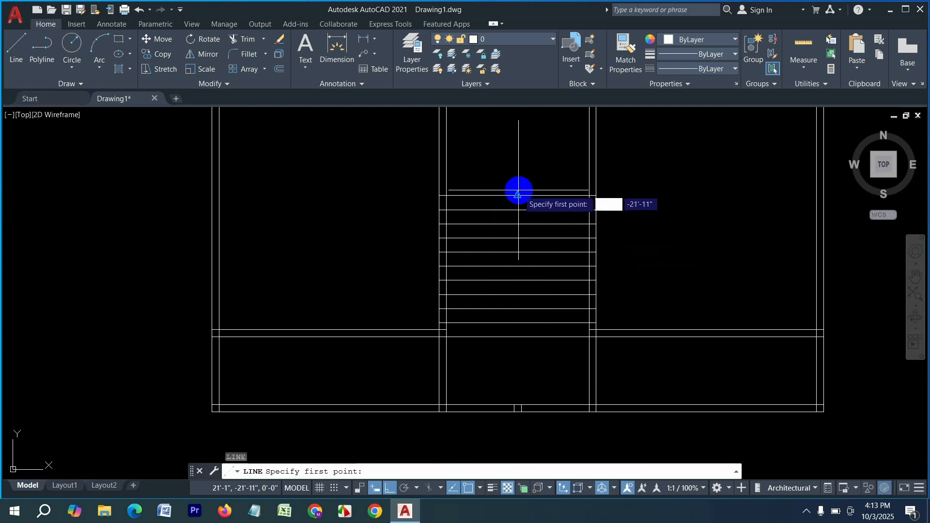
pyautogui.click(518, 193)
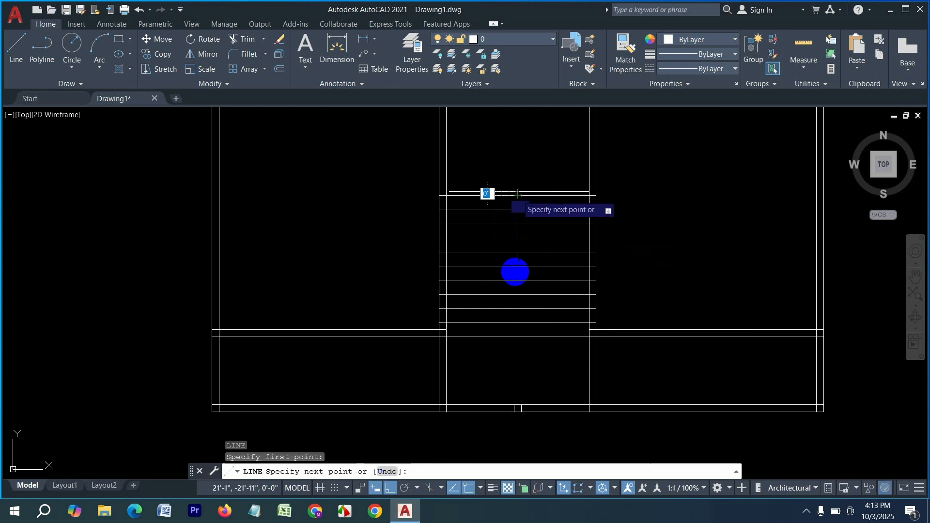
pyautogui.click(519, 339)
pyautogui.press('Return')
# Step: Offset the stair's centre line 3" to each side and erase the original centre line
pyautogui.write('o')
pyautogui.press('Return')
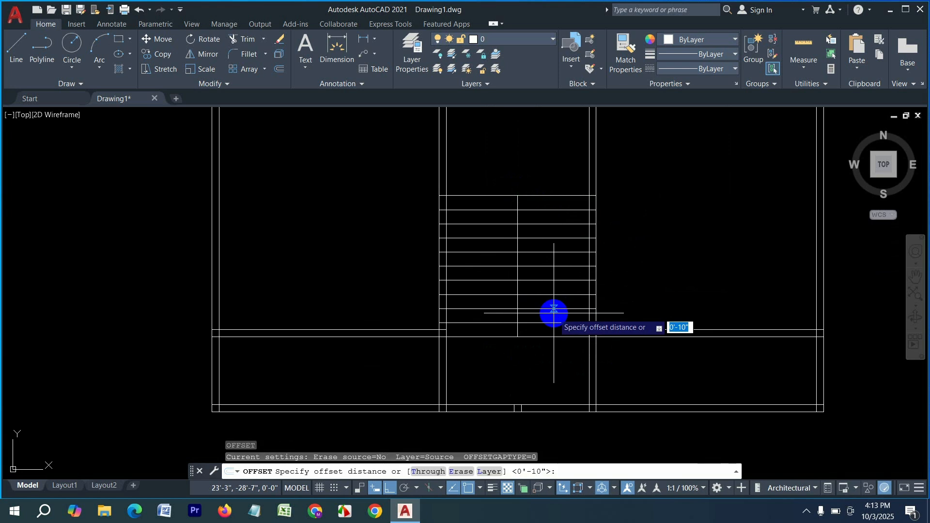
pyautogui.write('3')
pyautogui.press('Return')
pyautogui.scroll(4, 522, 261)
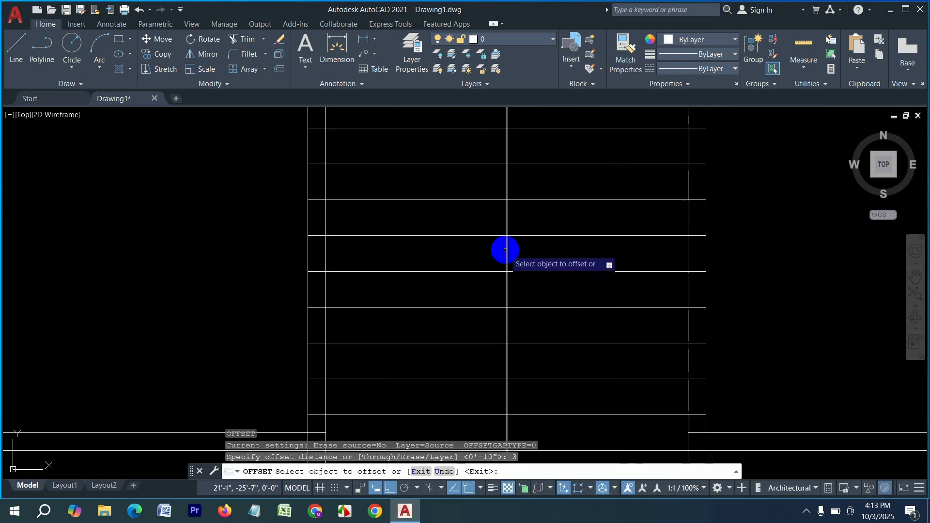
pyautogui.click(508, 253)
pyautogui.click(452, 260)
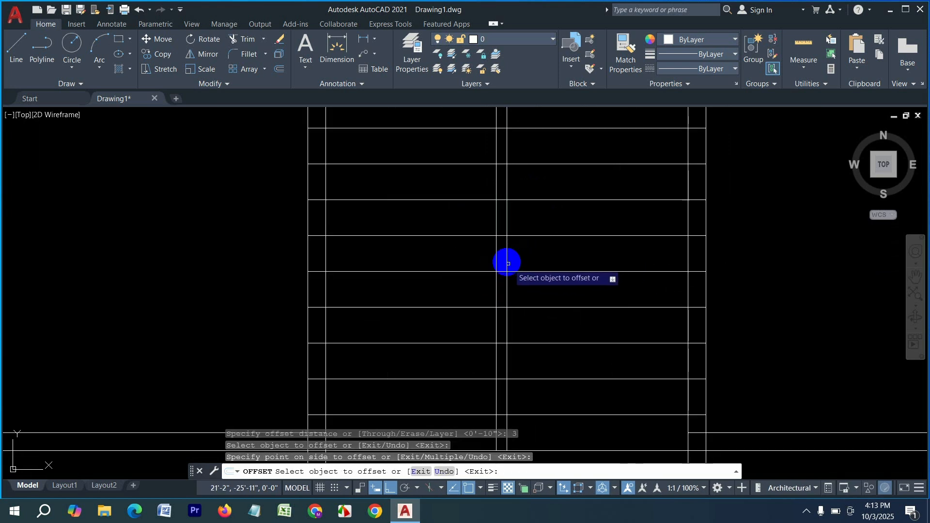
pyautogui.click(507, 259)
pyautogui.click(553, 263)
pyautogui.press('Escape')
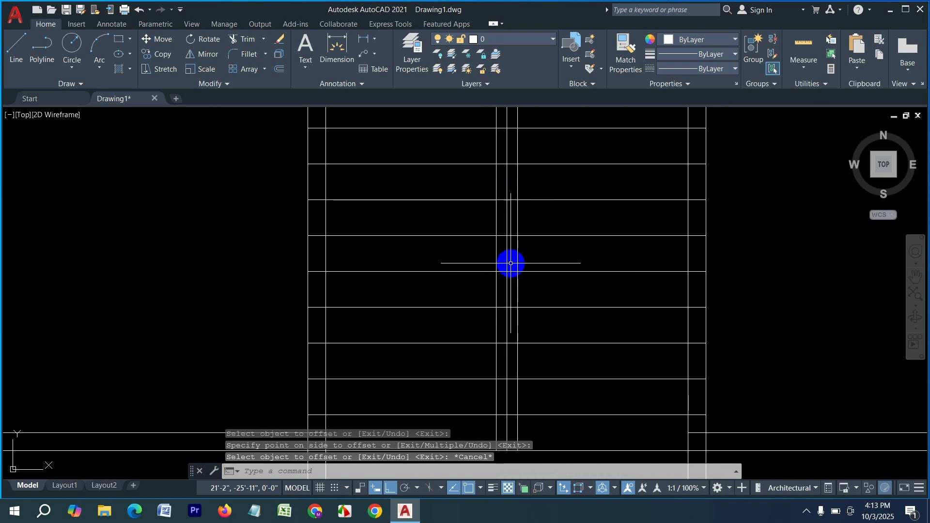
pyautogui.click(506, 258)
pyautogui.press('Delete')
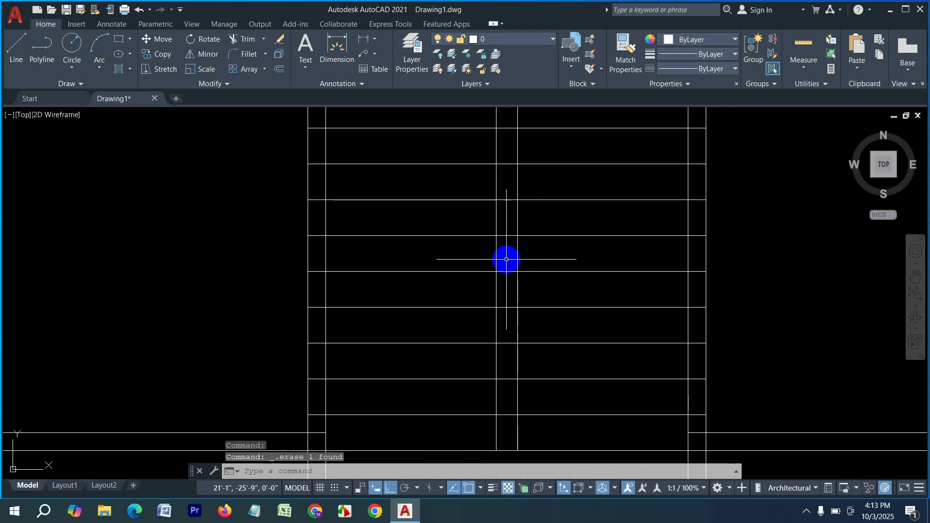
# Step: Trim every tread line between the two vertical lines in the middle of the stair
pyautogui.write('tr')
pyautogui.press('space')
pyautogui.scroll(-3, 507, 259)
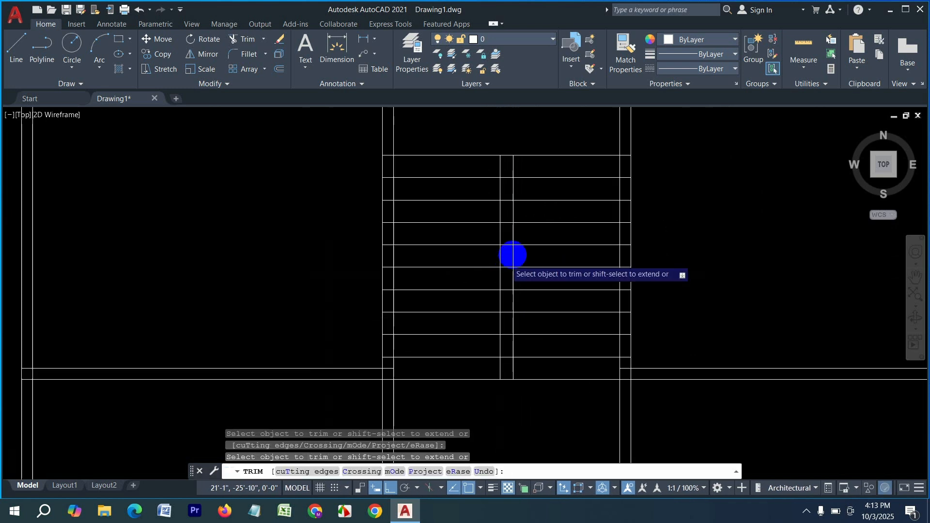
pyautogui.scroll(2, 511, 245)
pyautogui.click(504, 165)
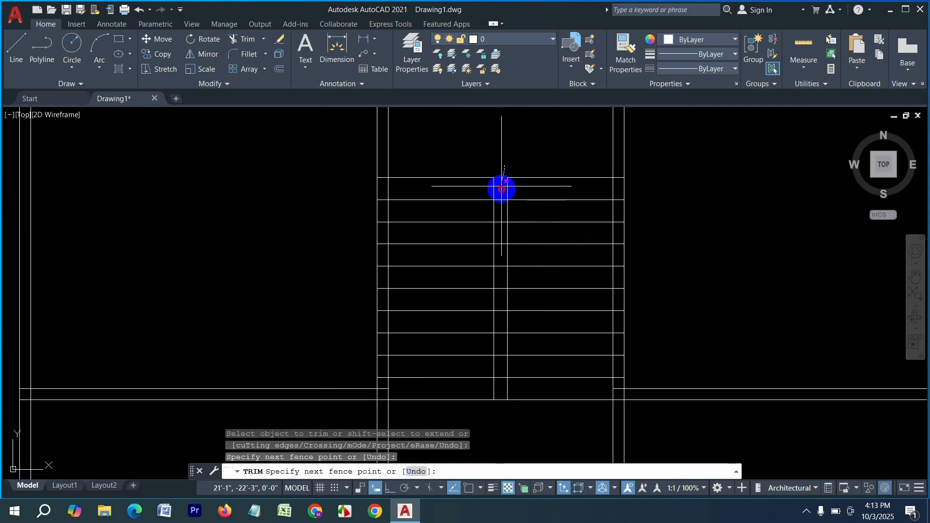
pyautogui.moveTo(502, 319); pyautogui.dragTo(498, 352)
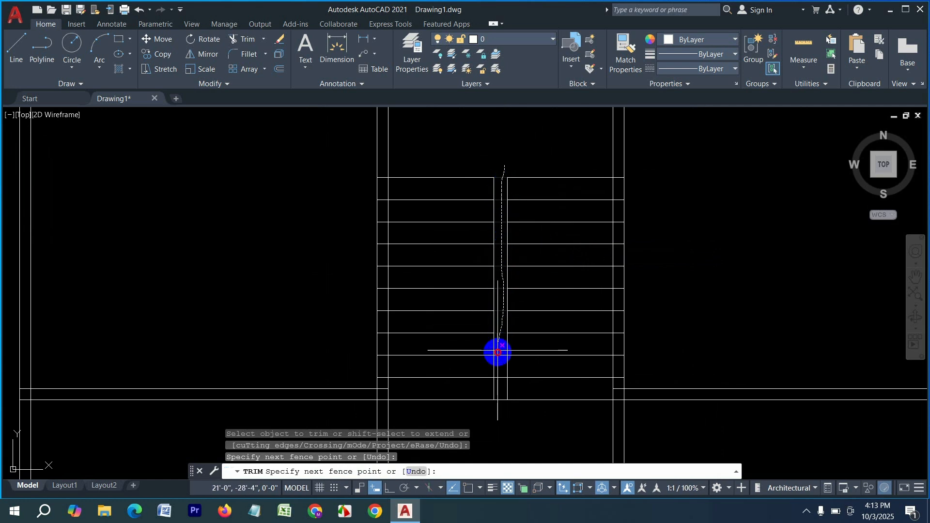
pyautogui.moveTo(501, 386); pyautogui.dragTo(500, 429)
pyautogui.press('Escape')
pyautogui.press('Escape')
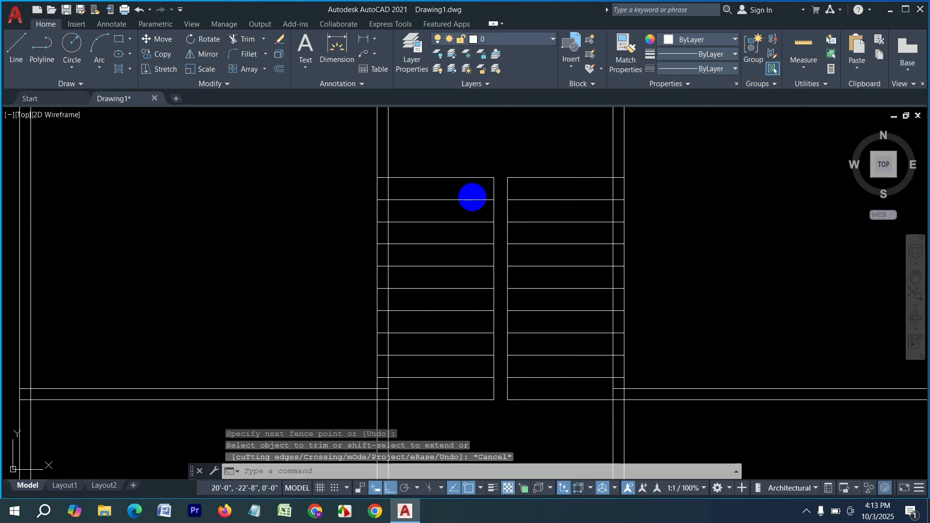
# Step: Close the upper and lower ends of the stair's central pair of lines with round ends using Fillet
pyautogui.write('f')
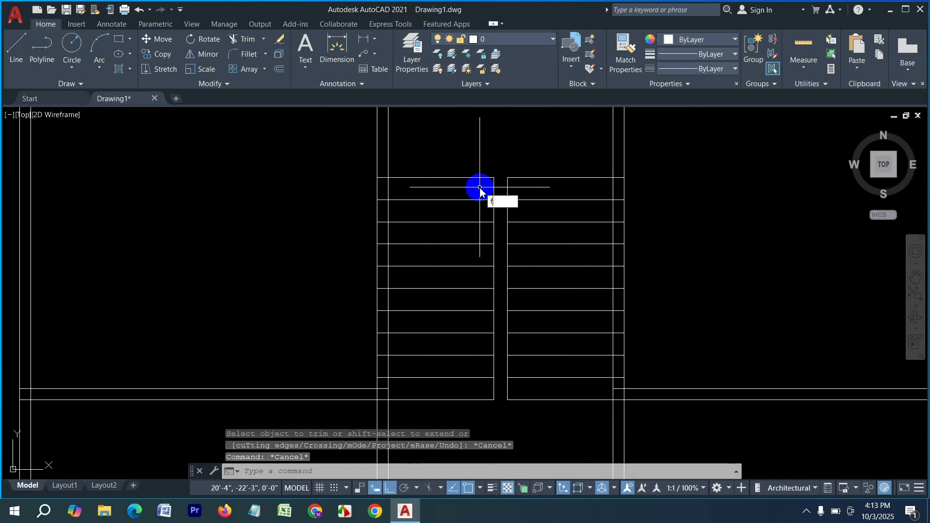
pyautogui.press('Return')
pyautogui.click(494, 189)
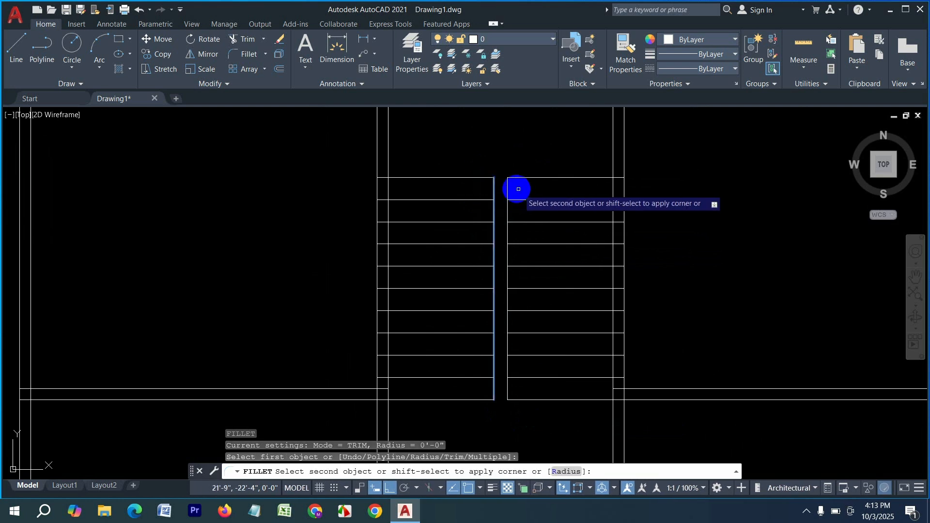
pyautogui.click(500, 189)
pyautogui.click(508, 190)
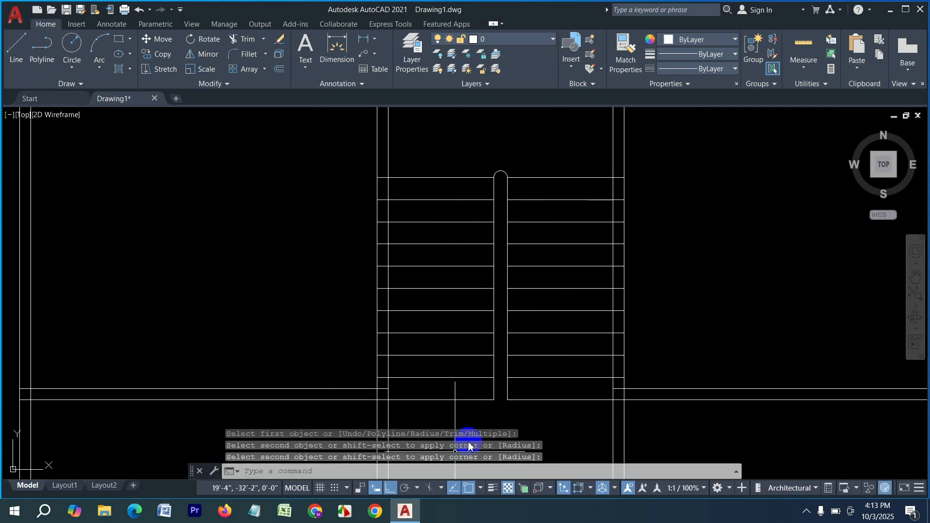
pyautogui.press('Return')
pyautogui.click(495, 394)
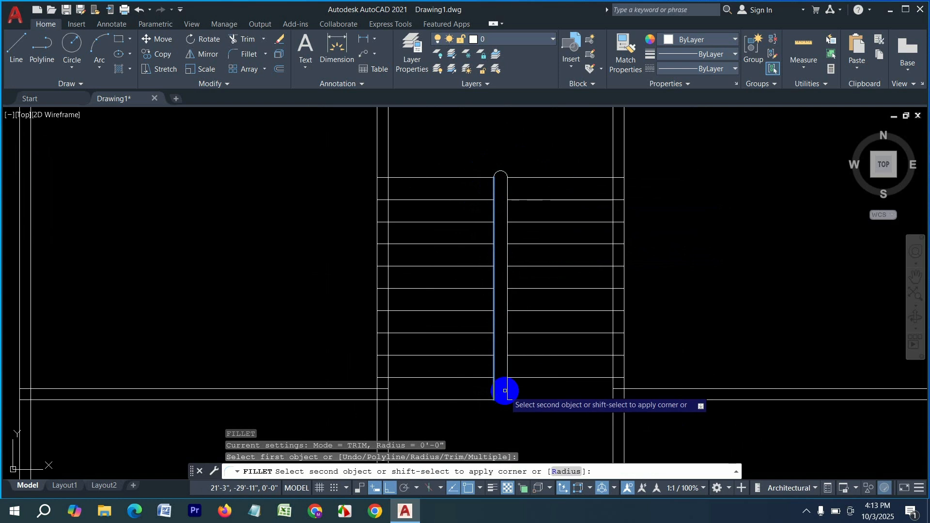
pyautogui.click(507, 391)
# Step: Draw a horizontal line along the top wall's inner face between the outer faces of the two partitions enclosing the central bay
pyautogui.scroll(-4, 546, 265)
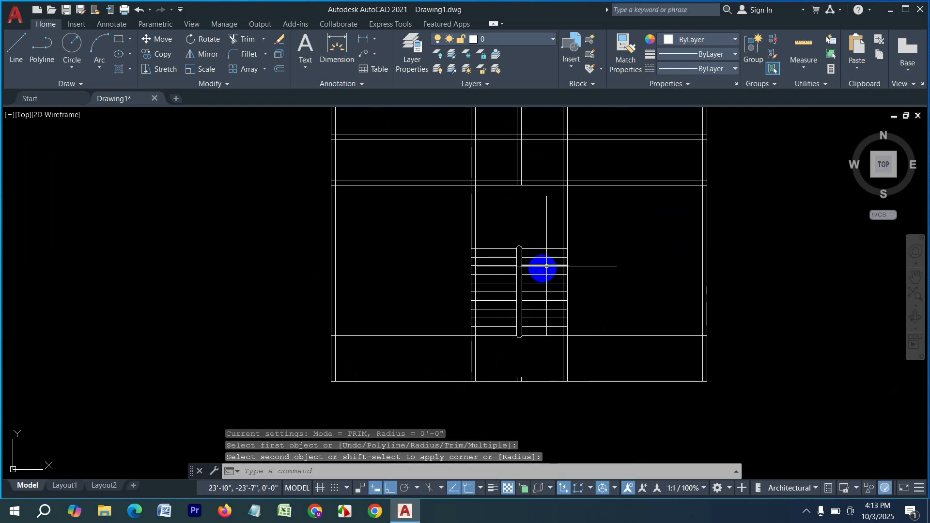
pyautogui.scroll(-4, 571, 232)
pyautogui.scroll(4, 565, 243)
pyautogui.scroll(-3, 506, 285)
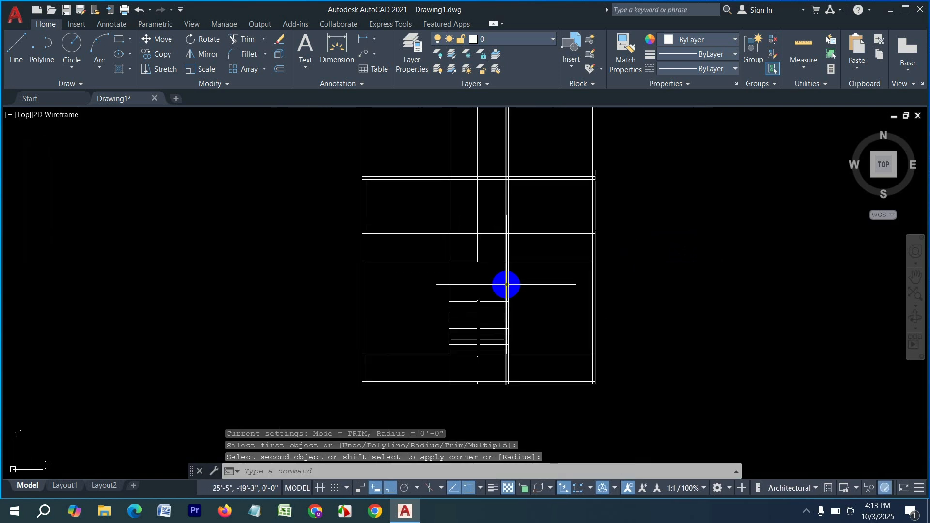
pyautogui.scroll(-3, 461, 220)
pyautogui.scroll(4, 469, 224)
pyautogui.scroll(-4, 463, 243)
pyautogui.scroll(5, 493, 187)
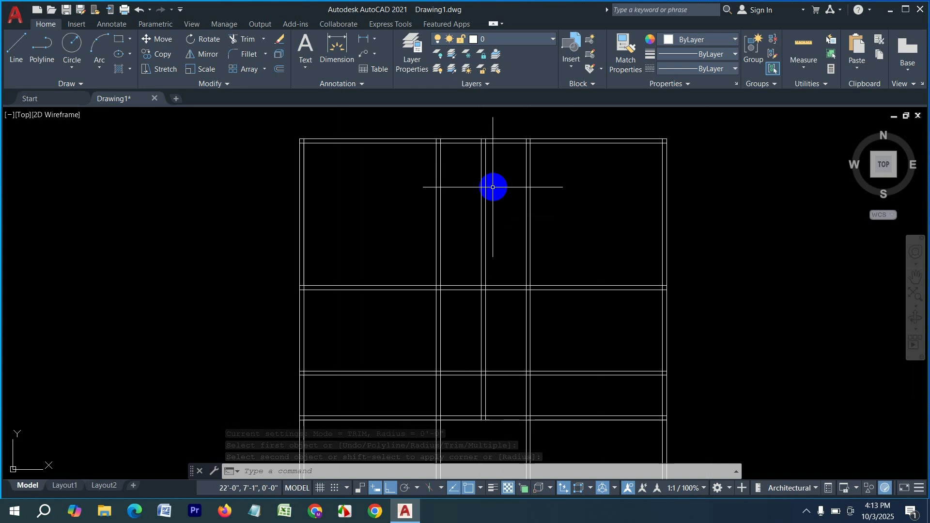
pyautogui.press('Escape')
pyautogui.press('Escape')
pyautogui.write('l')
pyautogui.press('Return')
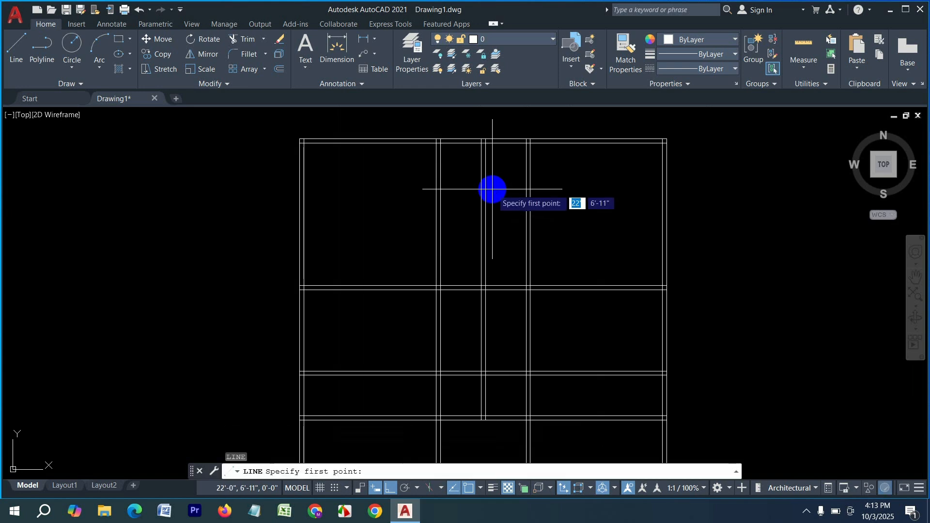
pyautogui.scroll(5, 449, 141)
pyautogui.click(406, 140)
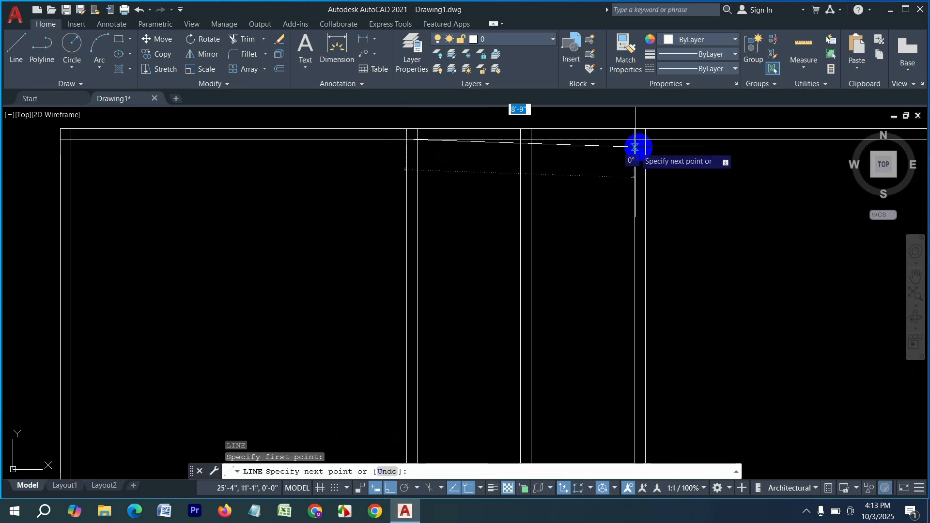
pyautogui.click(644, 140)
pyautogui.press('Return')
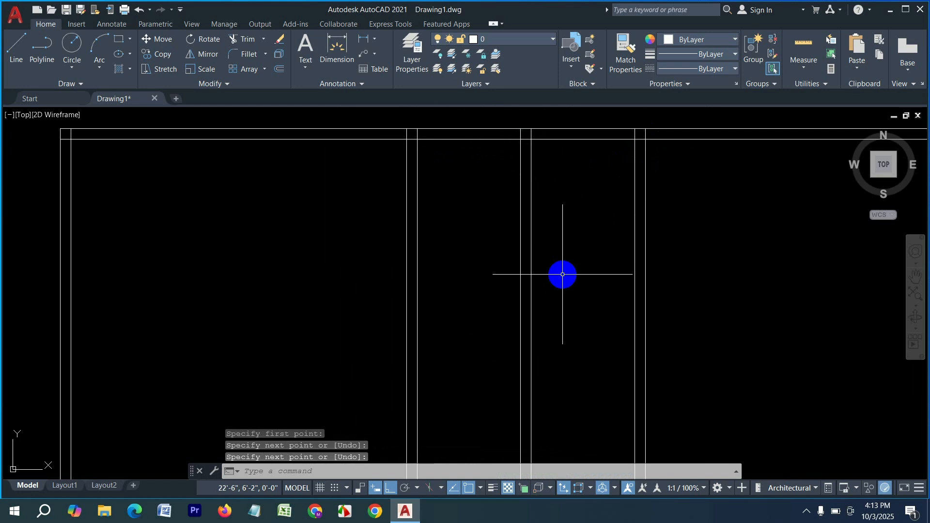
# Step: Offset the short line at the top of the central bay 7' downward
pyautogui.write('o')
pyautogui.press('Return')
pyautogui.write('7')
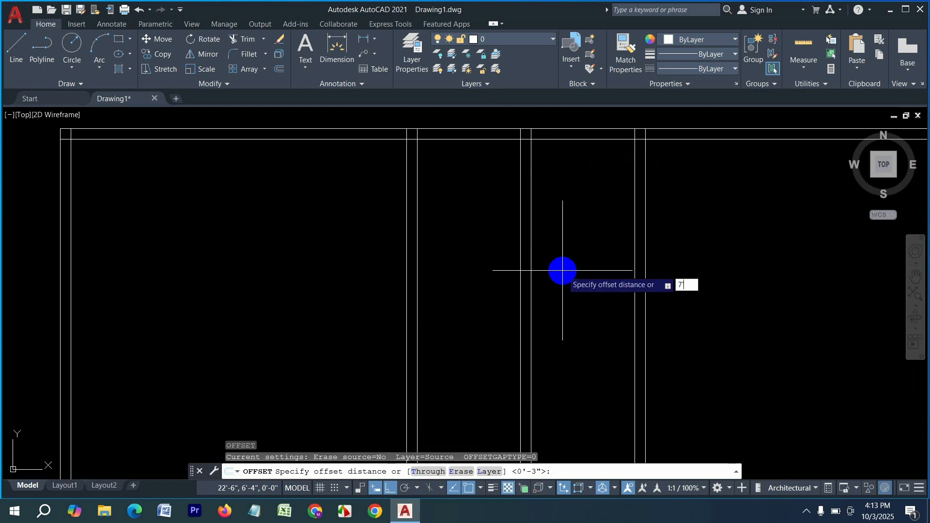
pyautogui.press('Return')
pyautogui.click(560, 139)
pyautogui.click(546, 211)
pyautogui.scroll(-3, 527, 216)
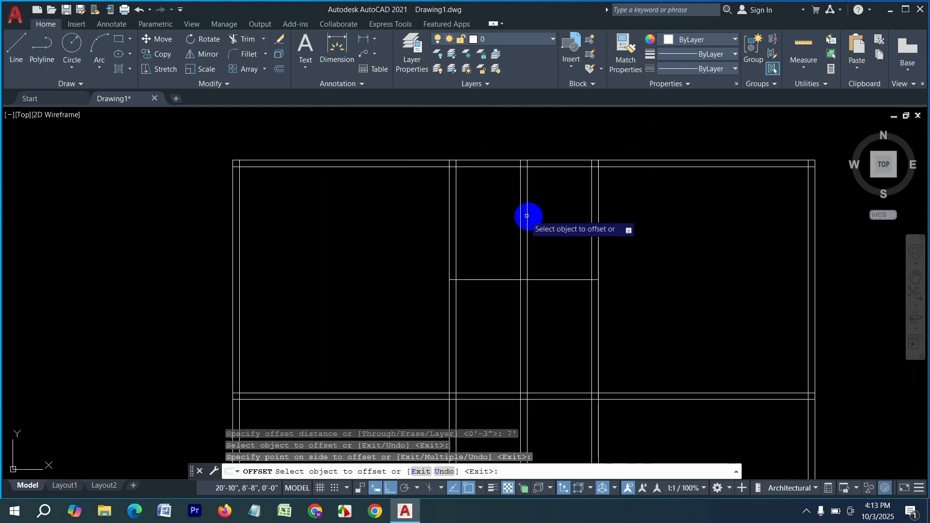
pyautogui.scroll(-2, 527, 216)
pyautogui.press('Return')
# Step: Offset the new line across the upper central bay 5" downward to form a partition
pyautogui.press('Return')
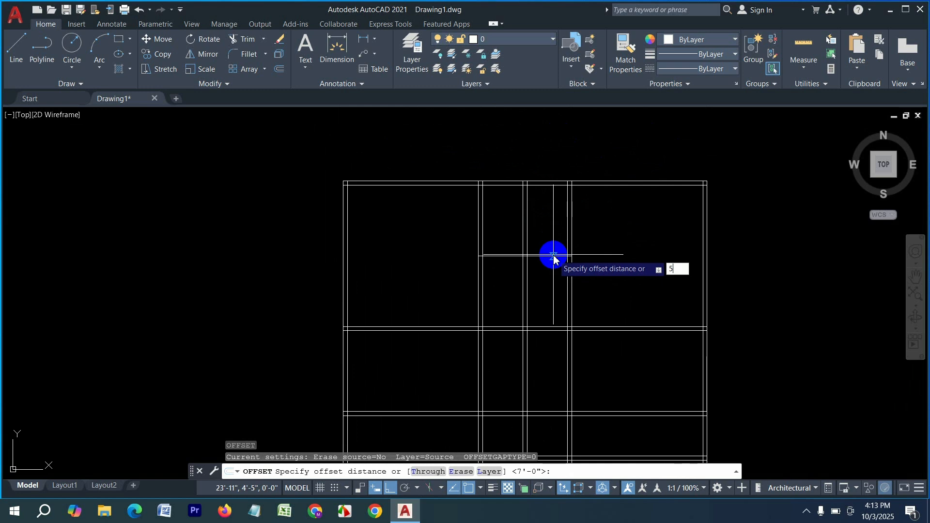
pyautogui.press('Return')
pyautogui.click(556, 258)
pyautogui.click(548, 278)
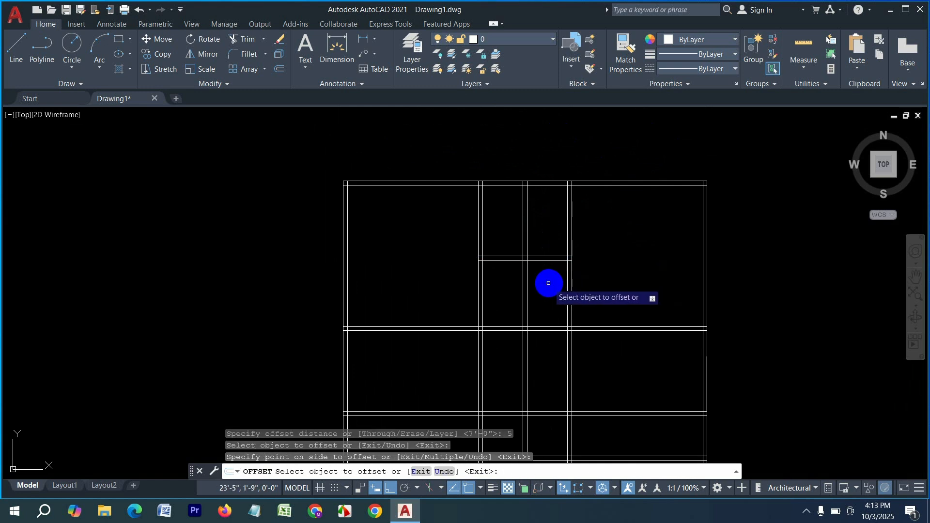
pyautogui.press('Escape')
pyautogui.press('Escape')
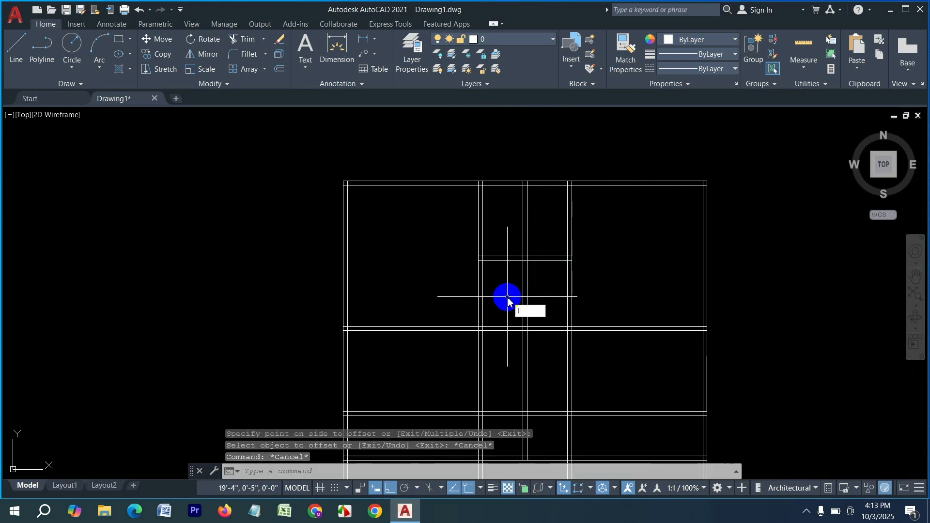
# Step: Draw a vertical line on the left exterior wall's inner face, from the upper horizontal partition's top line to the bottom line of the partition above the stair
pyautogui.write('l')
pyautogui.press('Return')
pyautogui.moveTo(451, 339); pyautogui.dragTo(451, 251, button='middle')
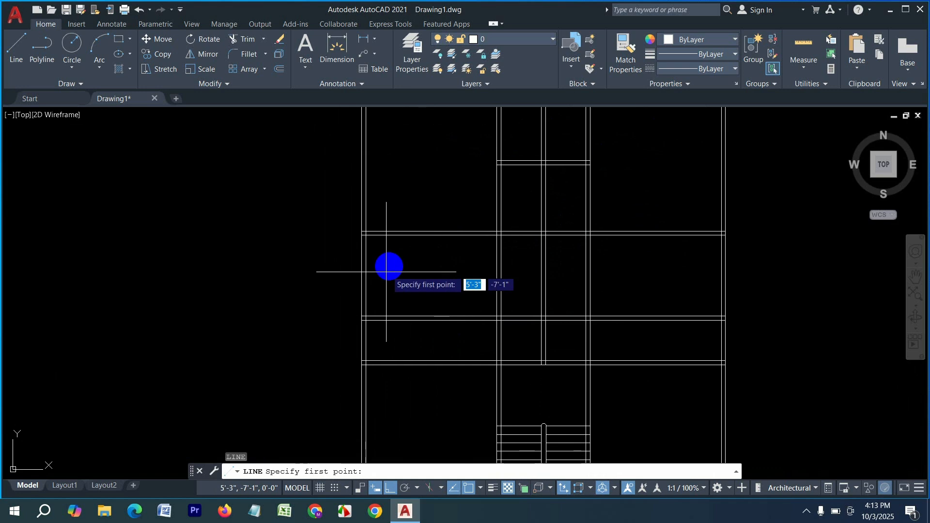
pyautogui.scroll(2, 389, 266)
pyautogui.click(344, 210)
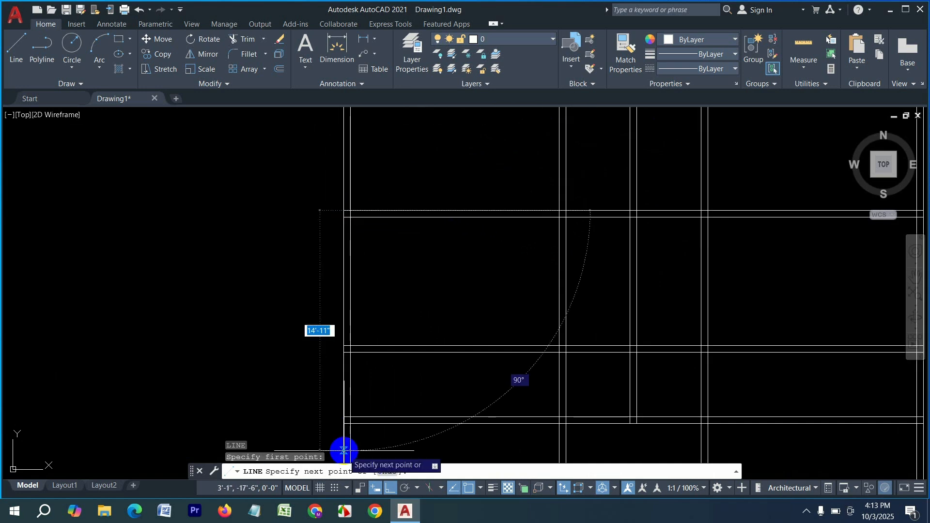
pyautogui.click(349, 425)
pyautogui.press('Escape')
pyautogui.press('Escape')
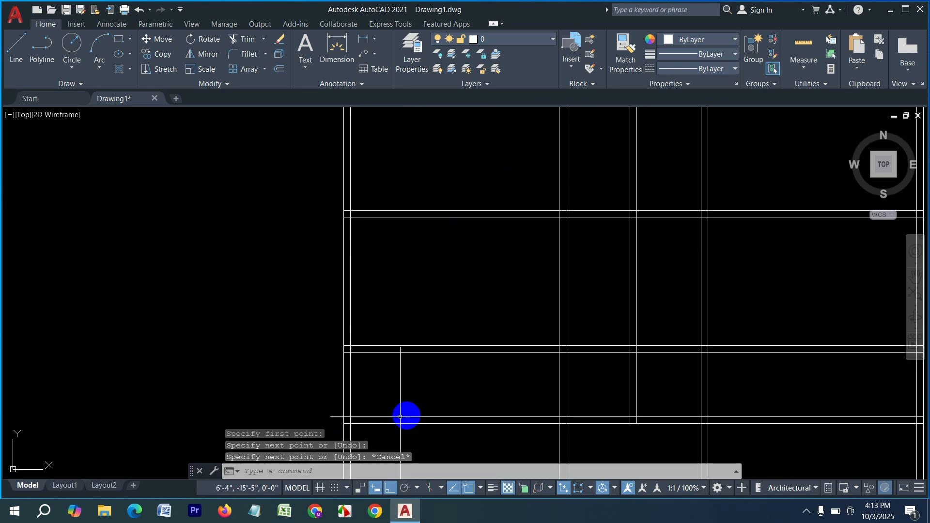
# Step: Offset the vertical line on the left wall's inner face 7' to the right
pyautogui.press('Return')
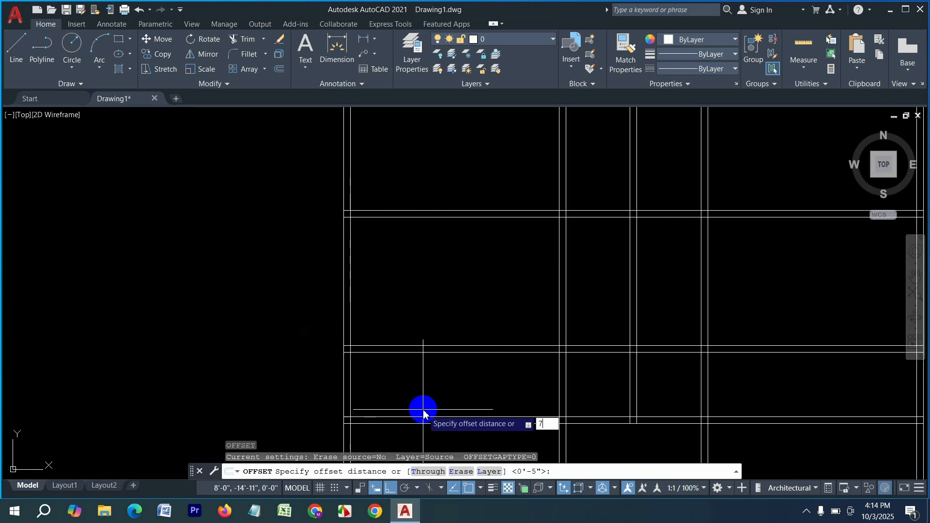
pyautogui.press('Return')
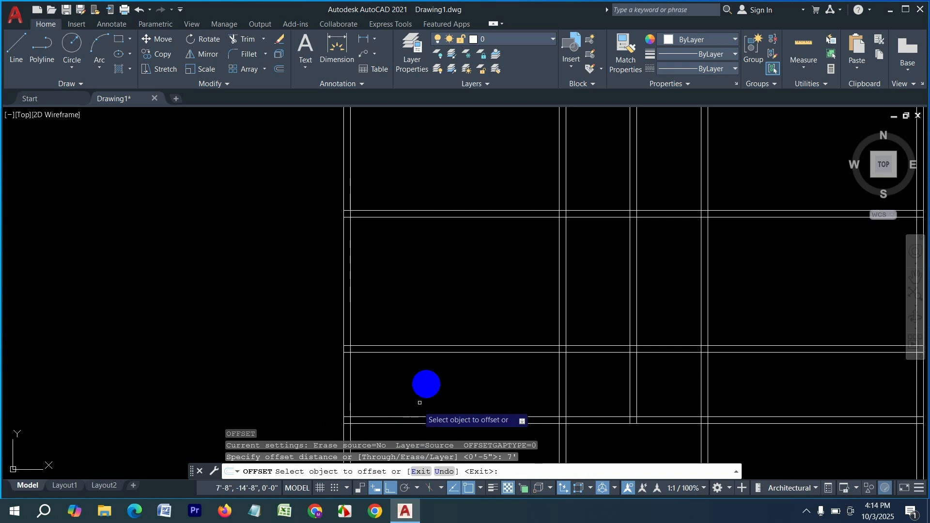
pyautogui.click(351, 291)
pyautogui.click(447, 301)
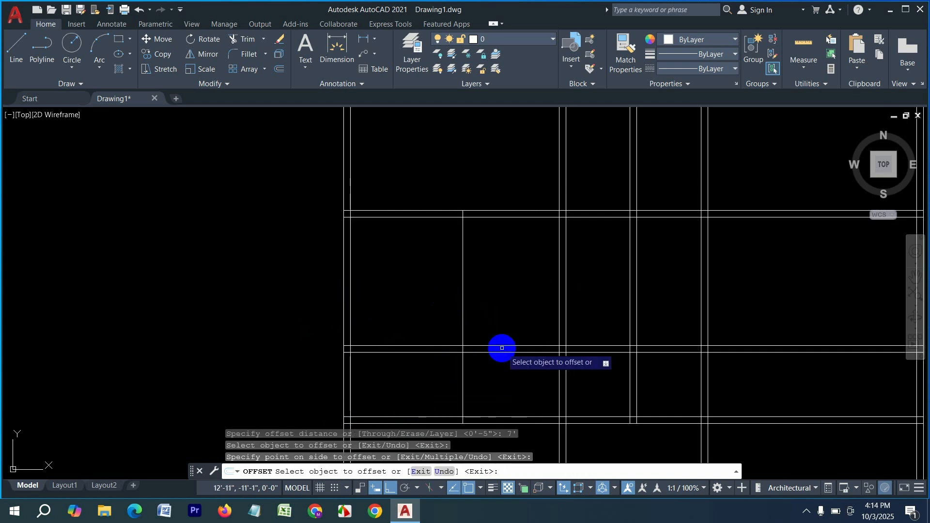
pyautogui.press('Return')
# Step: Offset the new vertical line in the left bay 5" to the right to form a partition
pyautogui.press('Return')
pyautogui.press('Return')
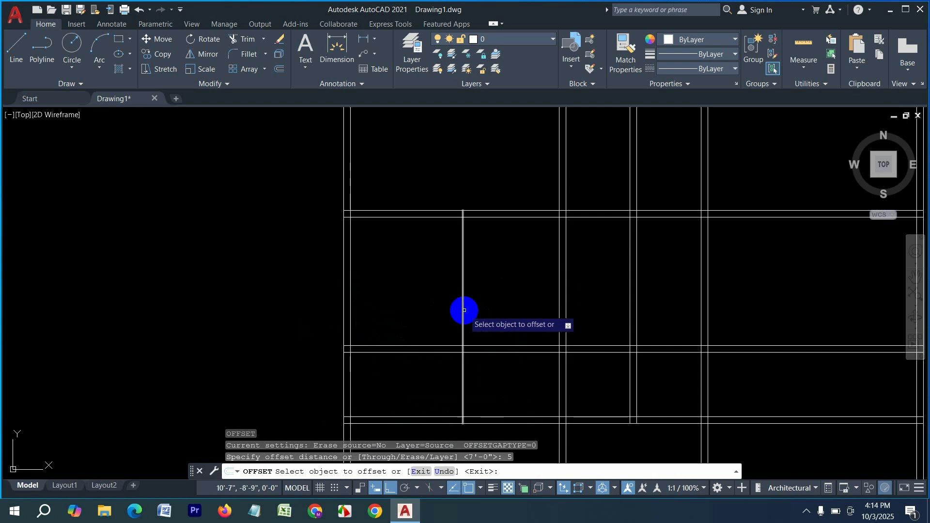
pyautogui.click(464, 307)
pyautogui.click(515, 307)
pyautogui.scroll(-3, 546, 316)
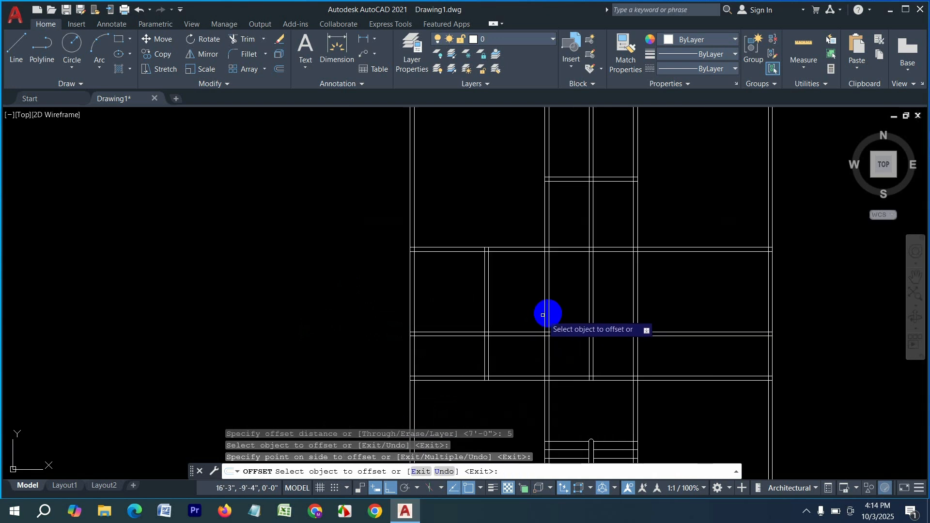
pyautogui.press('Escape')
pyautogui.press('Escape')
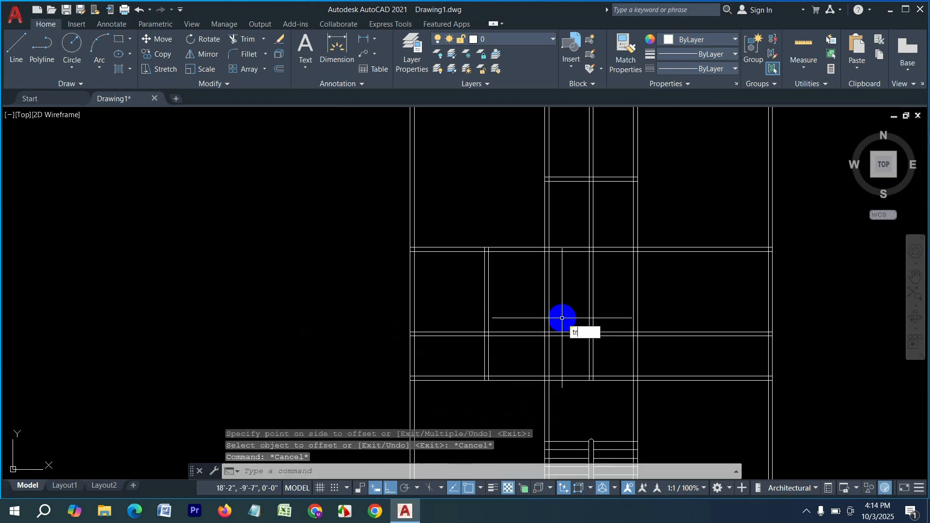
# Step: Trim the upper horizontal partition across the central bay, along with the central bay's left and middle wall lines just below it
pyautogui.press('Return')
pyautogui.scroll(2, 615, 266)
pyautogui.moveTo(615, 266)
pyautogui.mouseDown()
pyautogui.moveTo(578, 214)
pyautogui.moveTo(568, 286)
pyautogui.moveTo(595, 287)
pyautogui.mouseUp()
pyautogui.moveTo(544, 330); pyautogui.dragTo(469, 315)
pyautogui.moveTo(548, 302); pyautogui.dragTo(578, 241, button='middle')
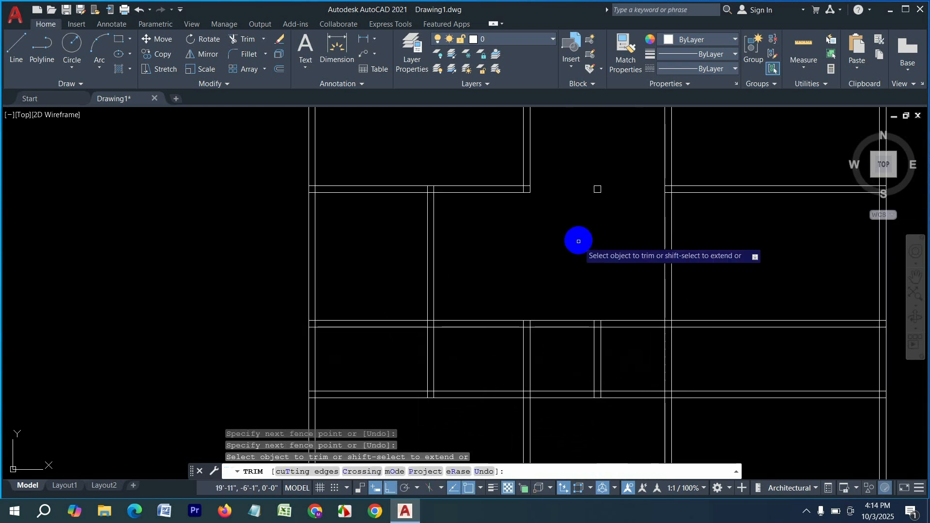
pyautogui.scroll(-3, 573, 245)
pyautogui.scroll(5, 592, 283)
# Step: Trim the second horizontal partition between the left-bay partition and the central bay's right wall, plus the left and middle wall lines below it
pyautogui.moveTo(597, 280)
pyautogui.mouseDown()
pyautogui.moveTo(573, 284)
pyautogui.moveTo(527, 190)
pyautogui.moveTo(546, 188)
pyautogui.mouseUp()
pyautogui.moveTo(592, 217)
pyautogui.mouseDown()
pyautogui.moveTo(577, 254)
pyautogui.moveTo(522, 204)
pyautogui.mouseUp()
pyautogui.scroll(-5, 551, 226)
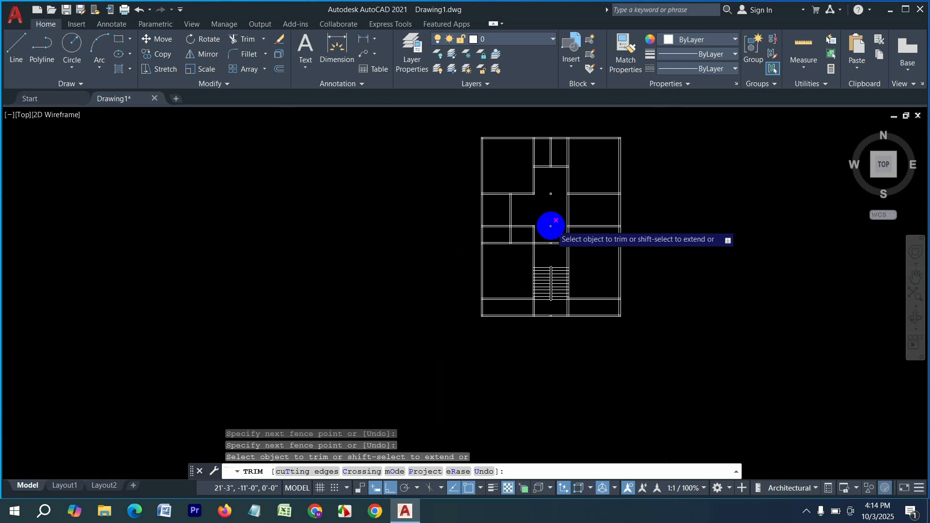
pyautogui.scroll(5, 537, 221)
pyautogui.moveTo(558, 313); pyautogui.dragTo(468, 311)
pyautogui.moveTo(500, 307); pyautogui.dragTo(447, 250)
pyautogui.scroll(-5, 485, 258)
pyautogui.scroll(5, 551, 253)
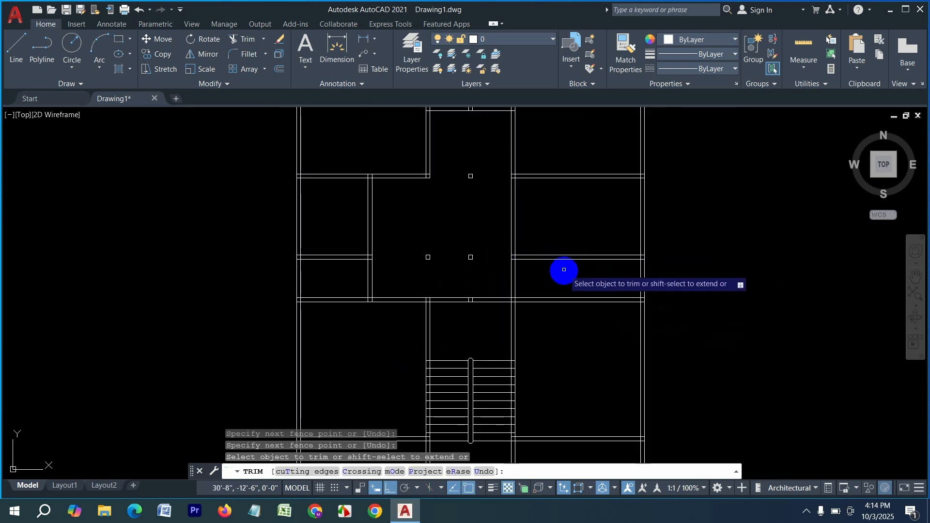
# Step: Erase both lines of the second horizontal partition in the right bay
pyautogui.click(564, 269)
pyautogui.press('Escape')
pyautogui.click(588, 282)
pyautogui.click(572, 237)
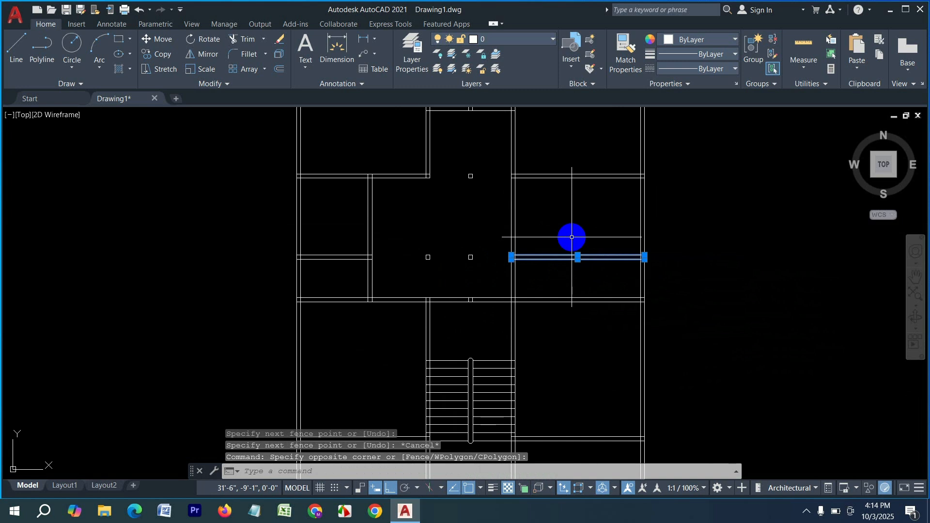
pyautogui.press('Delete')
# Step: Erase the leftover short line fragments inside the open central hall
pyautogui.click(483, 266)
pyautogui.click(393, 220)
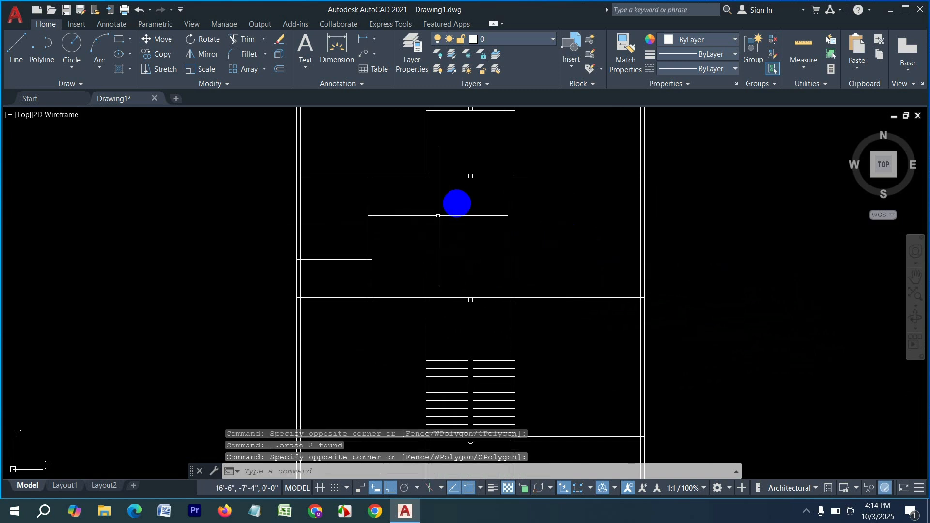
pyautogui.press('Delete')
pyautogui.click(480, 202)
pyautogui.click(455, 144)
pyautogui.press('Delete')
# Step: Review the room layout around the central hall, the left-bay rooms and the stair
pyautogui.scroll(-3, 492, 311)
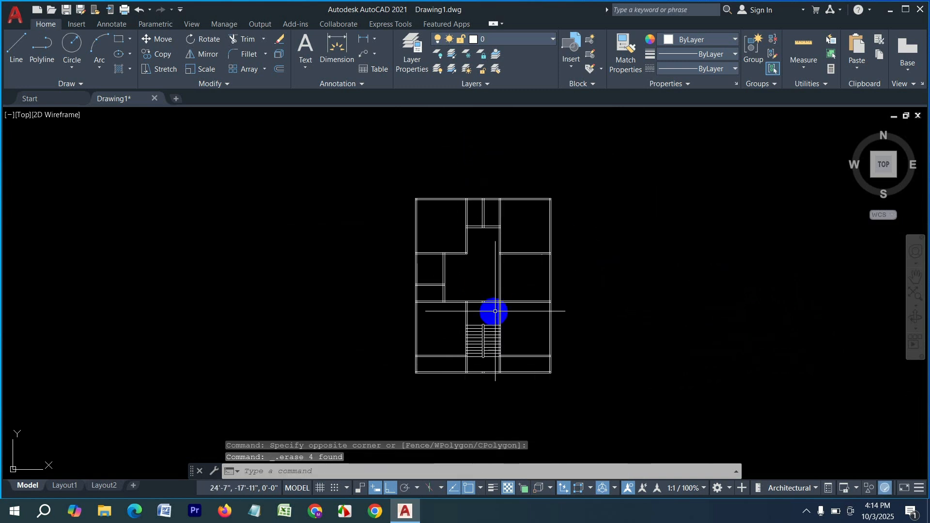
pyautogui.scroll(2, 500, 328)
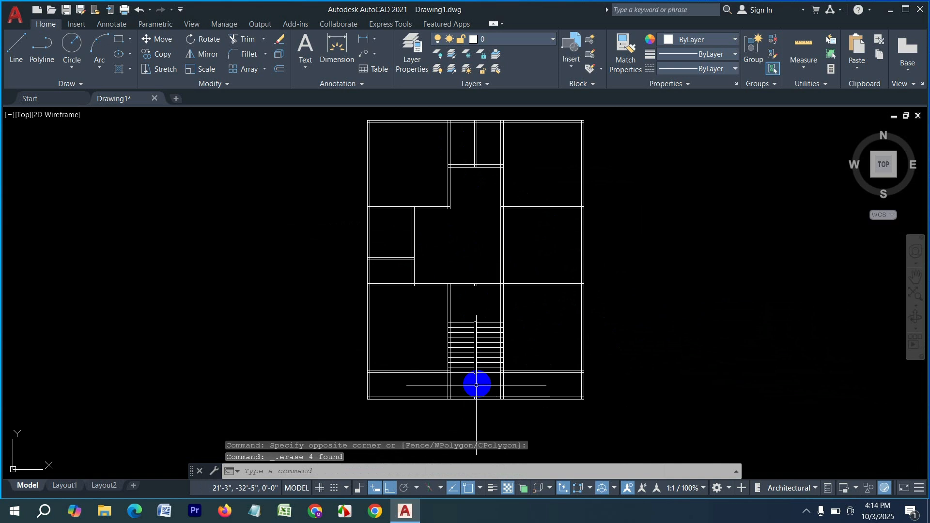
pyautogui.moveTo(539, 238); pyautogui.dragTo(584, 281, button='middle')
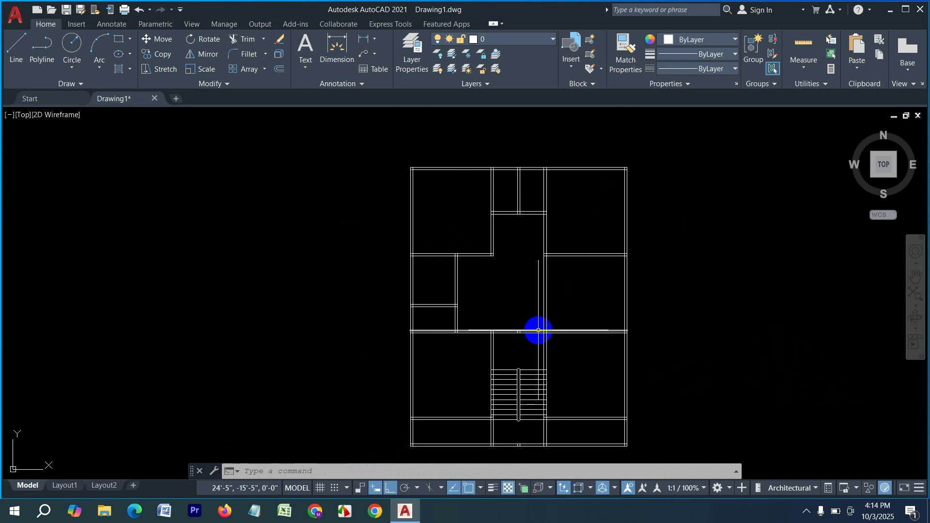
pyautogui.scroll(4, 528, 335)
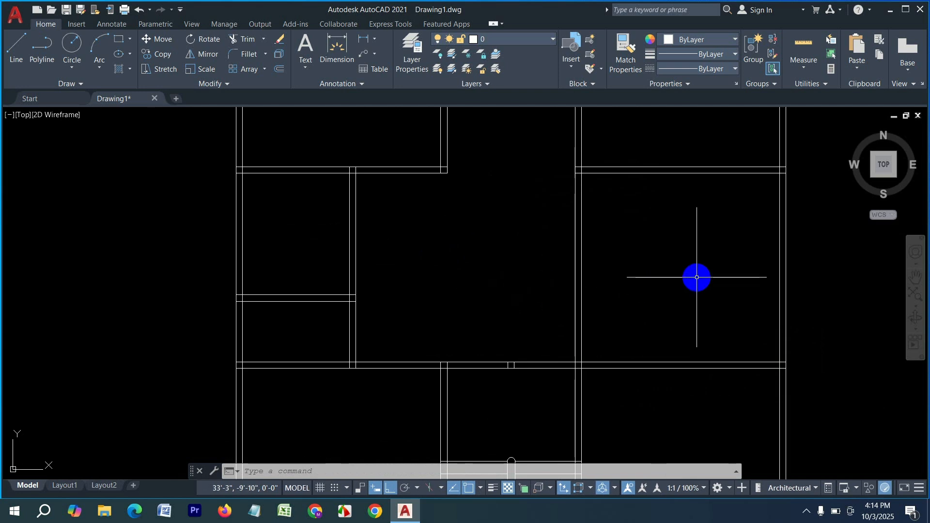
pyautogui.scroll(-2, 517, 278)
pyautogui.scroll(-2, 518, 271)
pyautogui.scroll(2, 470, 230)
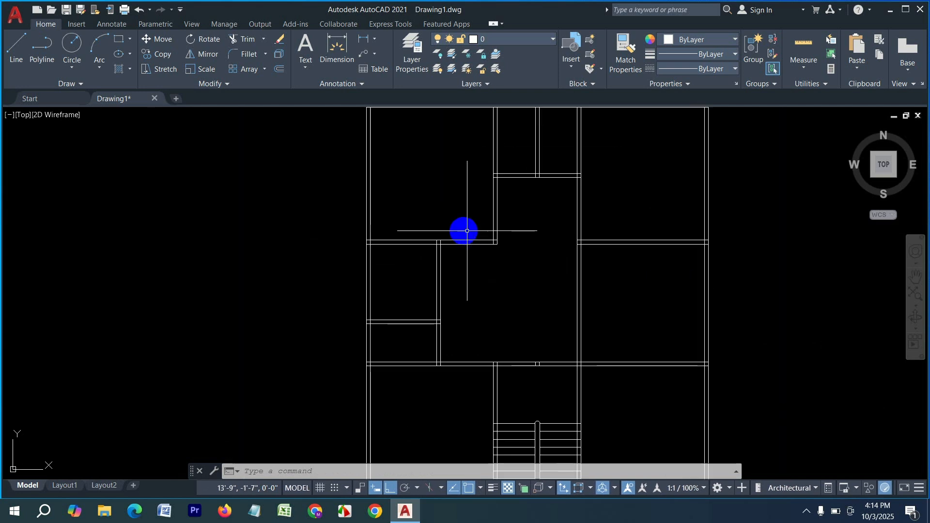
pyautogui.moveTo(543, 181); pyautogui.dragTo(504, 264, button='middle')
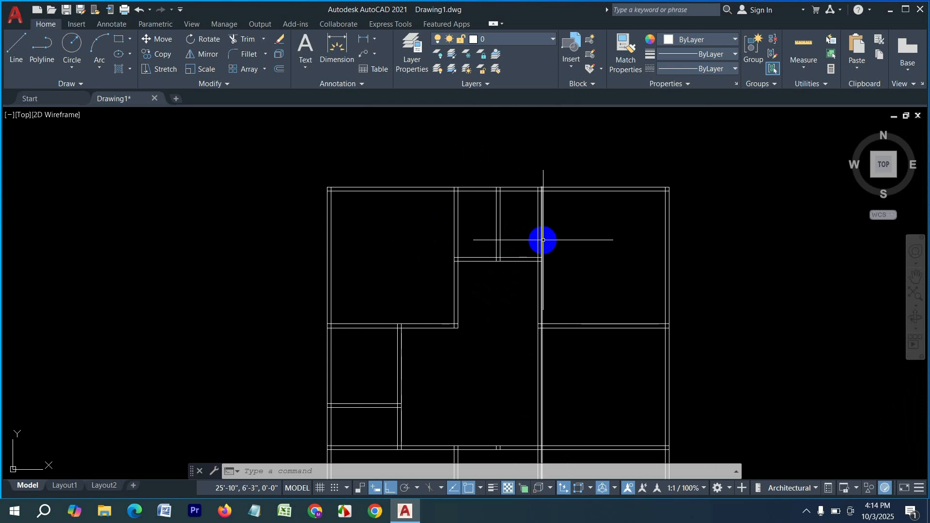
pyautogui.scroll(-4, 532, 293)
pyautogui.scroll(4, 482, 315)
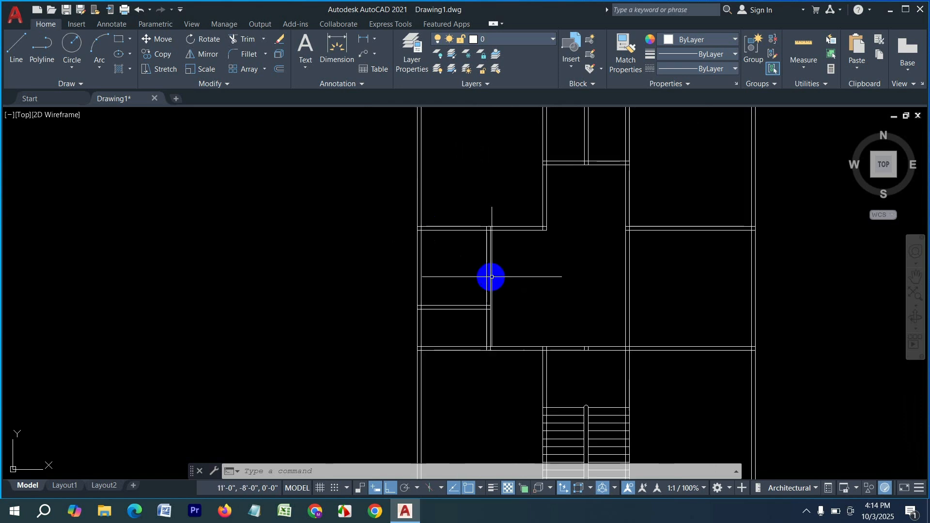
pyautogui.moveTo(505, 346); pyautogui.dragTo(447, 296, button='middle')
pyautogui.moveTo(445, 342); pyautogui.dragTo(408, 330, button='middle')
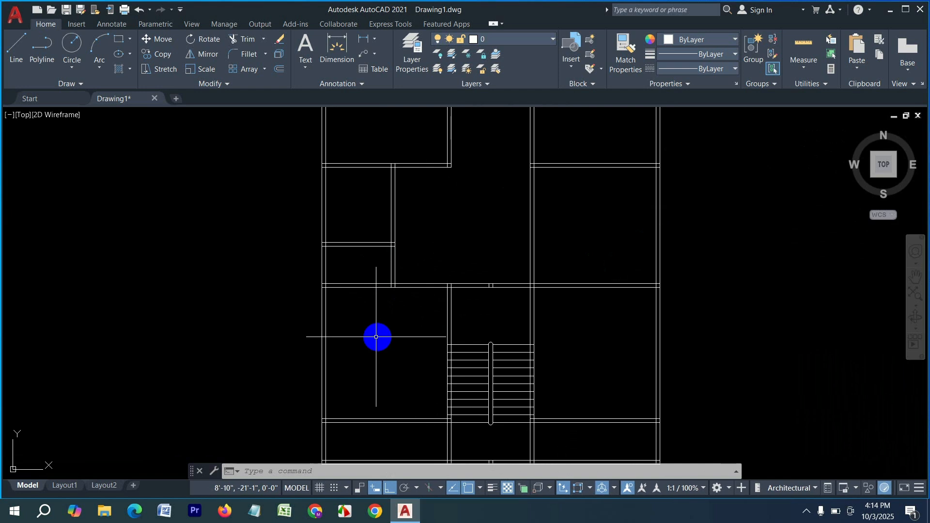
pyautogui.scroll(-4, 535, 380)
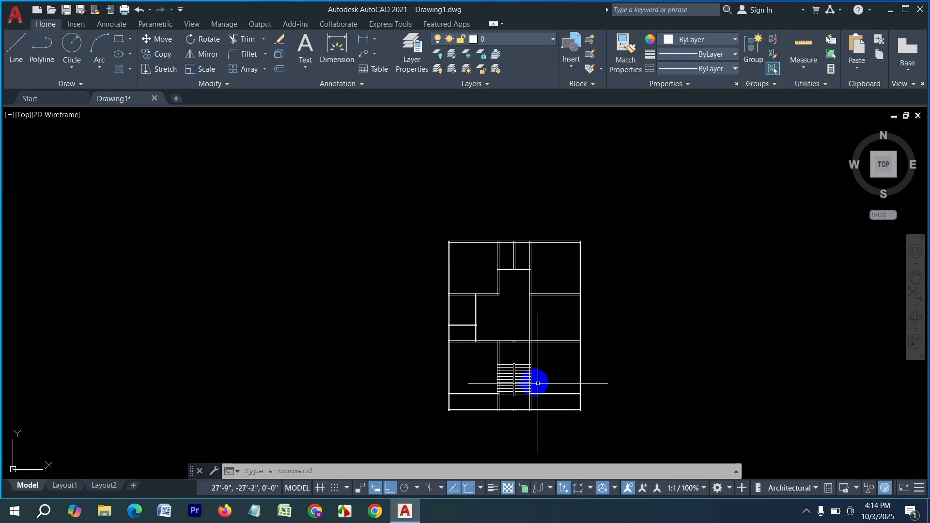
pyautogui.scroll(4, 533, 371)
pyautogui.press('Escape')
pyautogui.moveTo(551, 265); pyautogui.dragTo(560, 359, button='middle')
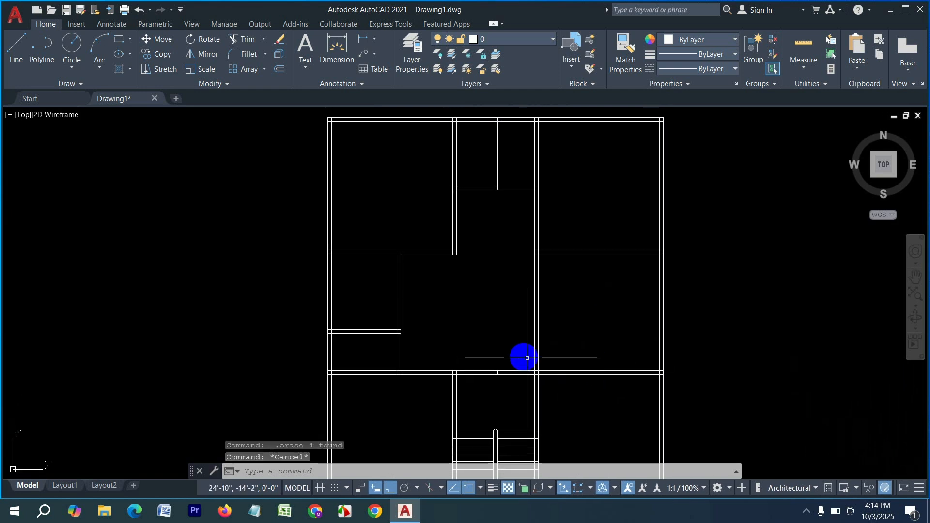
pyautogui.press('Escape')
pyautogui.press('Escape')
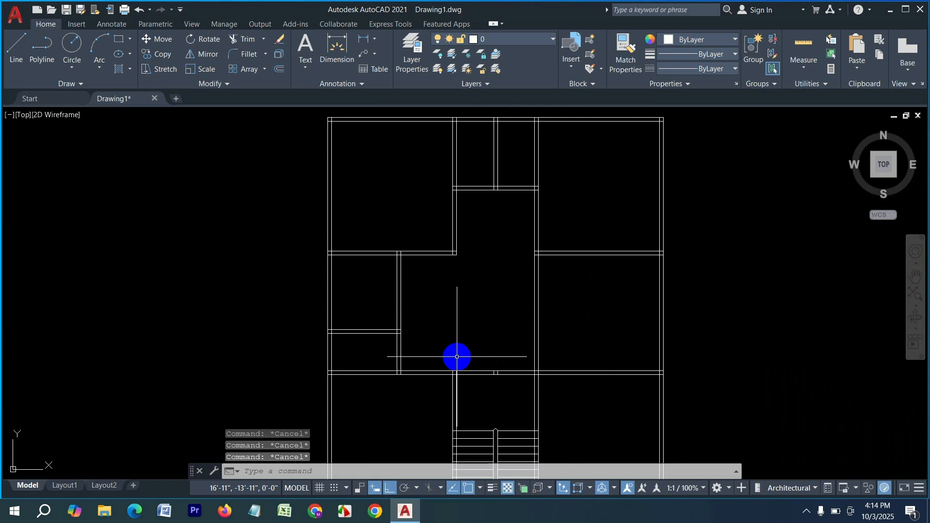
pyautogui.press('Return')
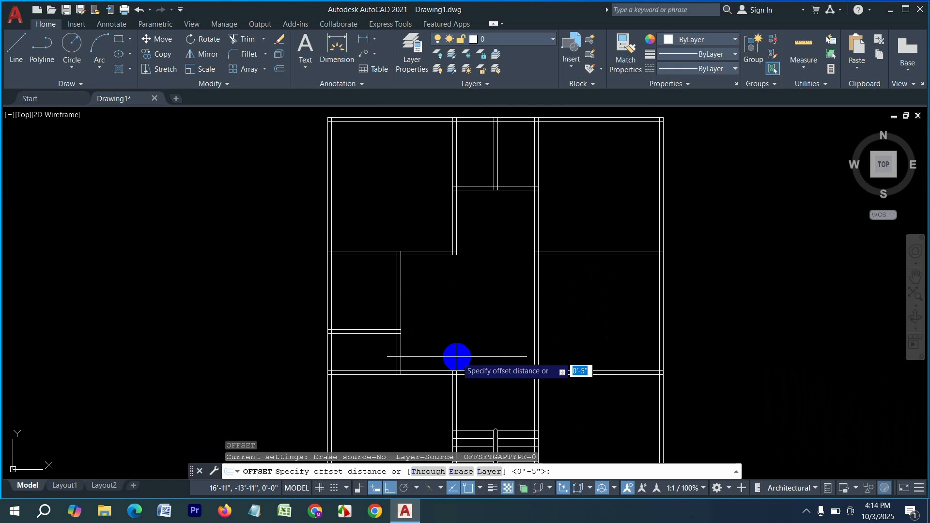
pyautogui.press('Return')
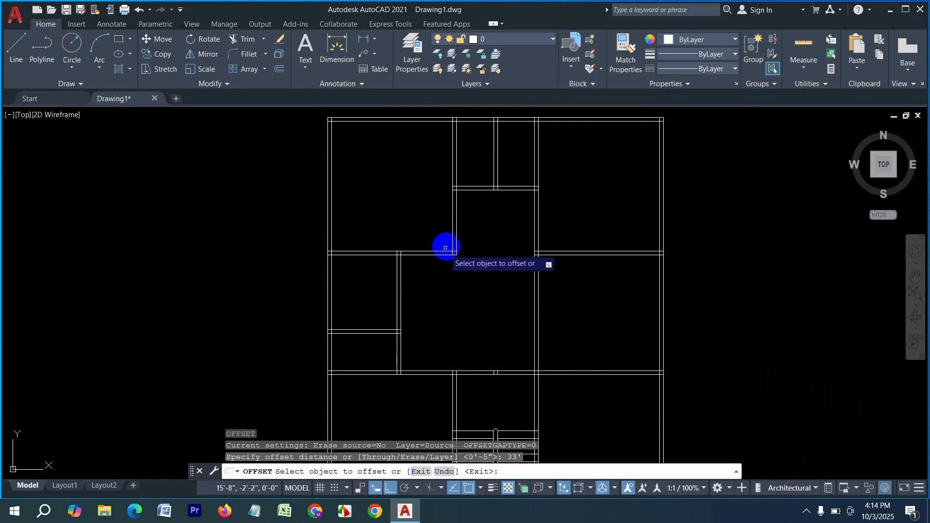
pyautogui.click(453, 242)
pyautogui.click(400, 239)
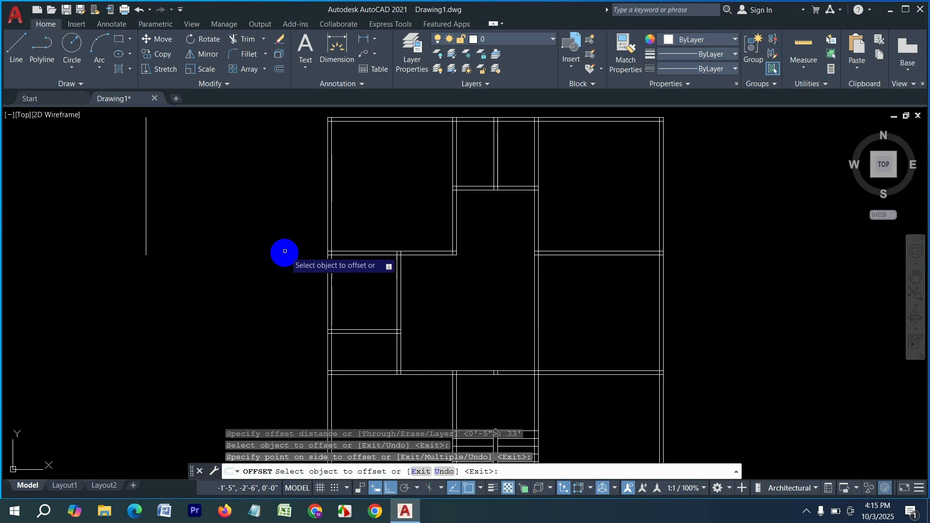
pyautogui.press('Escape')
pyautogui.click(273, 256)
pyautogui.click(145, 233)
pyautogui.press('Delete')
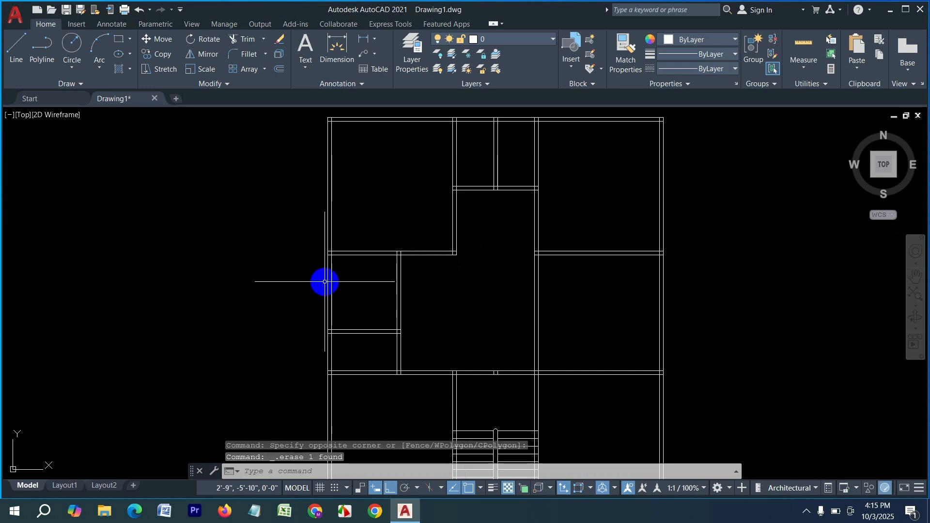
# Step: Offset the central bay's left wall line 3' to the left and its right wall's outer line 3' to the right
pyautogui.press('Return')
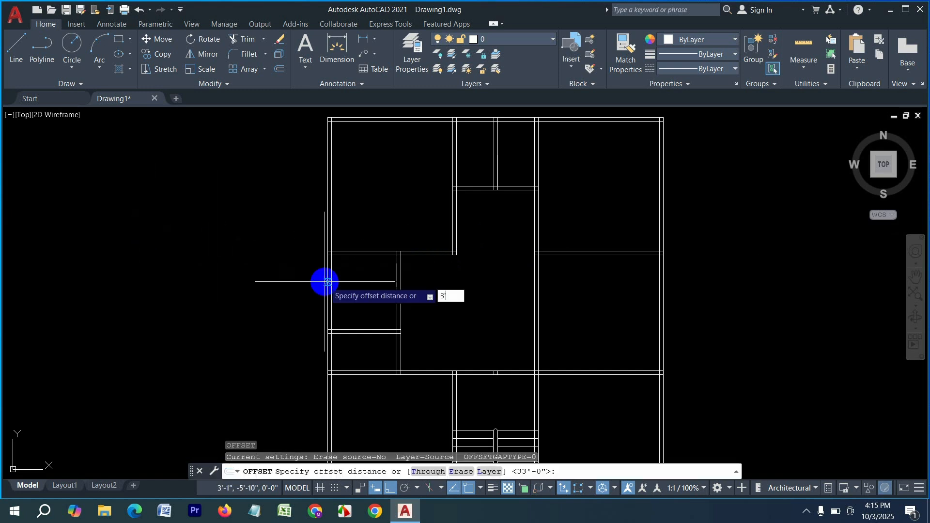
pyautogui.press('Return')
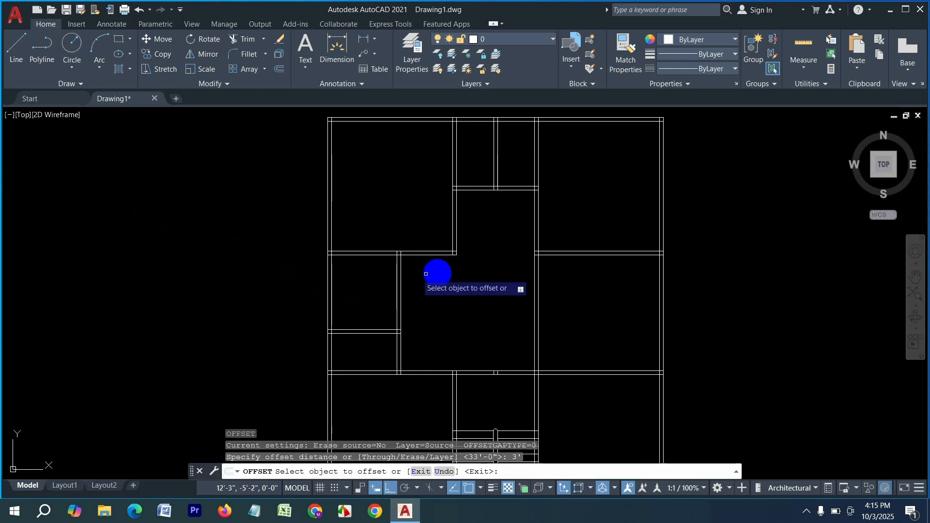
pyautogui.click(454, 233)
pyautogui.click(419, 235)
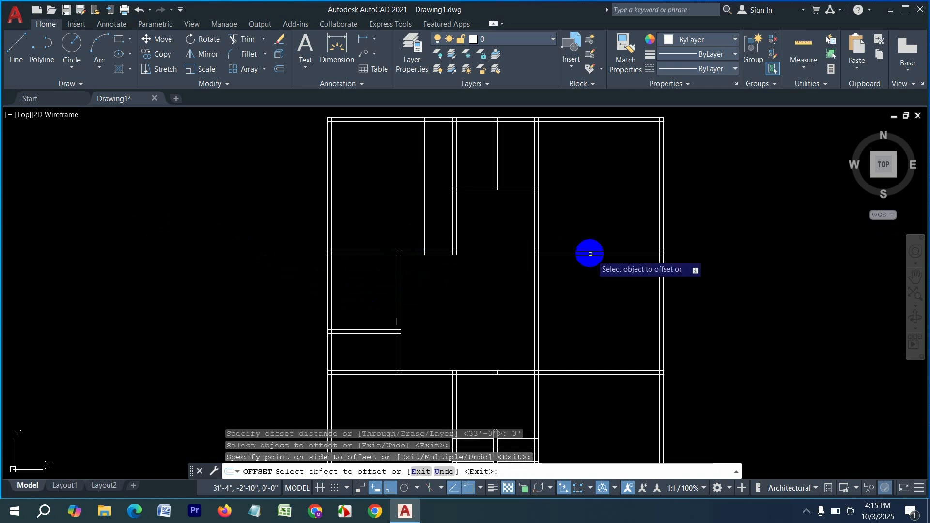
pyautogui.click(540, 233)
pyautogui.click(627, 233)
pyautogui.scroll(-4, 592, 245)
pyautogui.scroll(4, 592, 258)
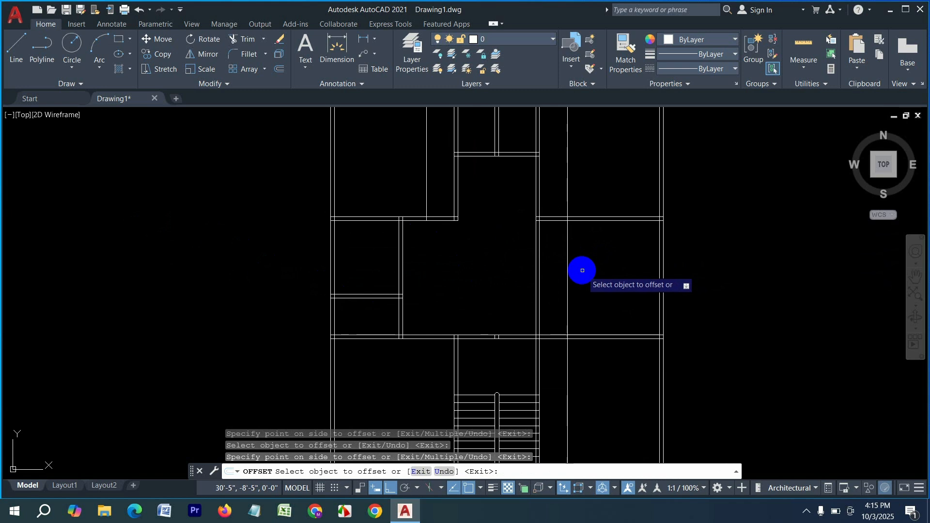
# Step: Offset the outer line of the stair's left wall 3' to the left and the left bay's short horizontal partition's upper line 3' upward
pyautogui.scroll(-3, 538, 323)
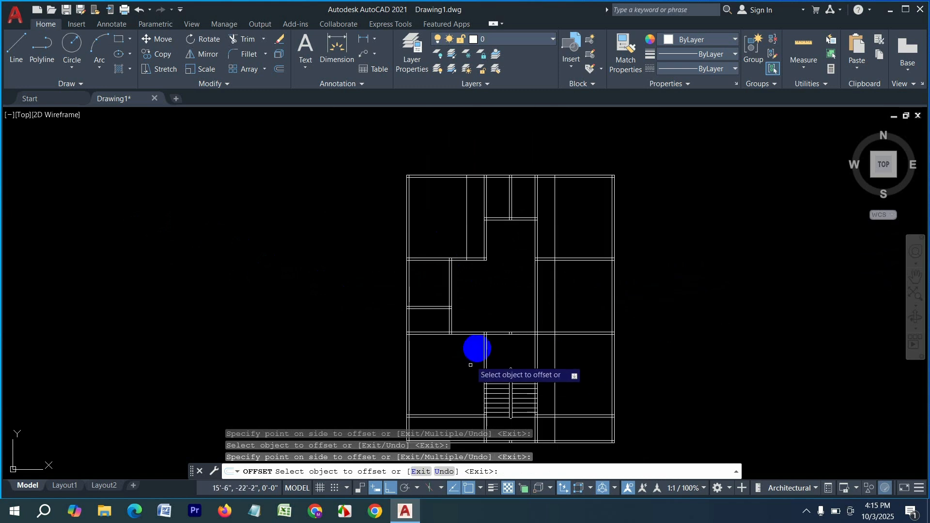
pyautogui.scroll(3, 479, 345)
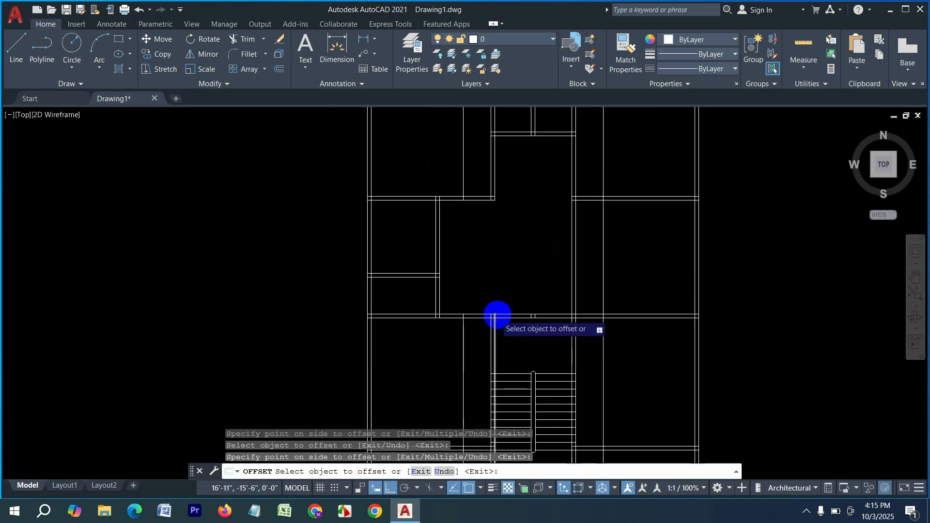
pyautogui.scroll(-3, 514, 305)
pyautogui.scroll(5, 499, 281)
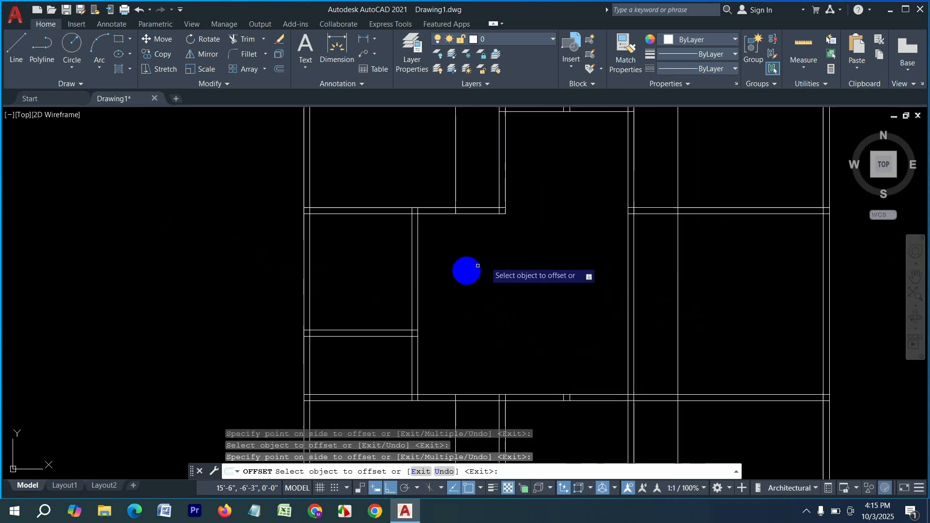
pyautogui.click(393, 330)
pyautogui.click(392, 248)
pyautogui.scroll(-5, 506, 321)
pyautogui.scroll(3, 553, 276)
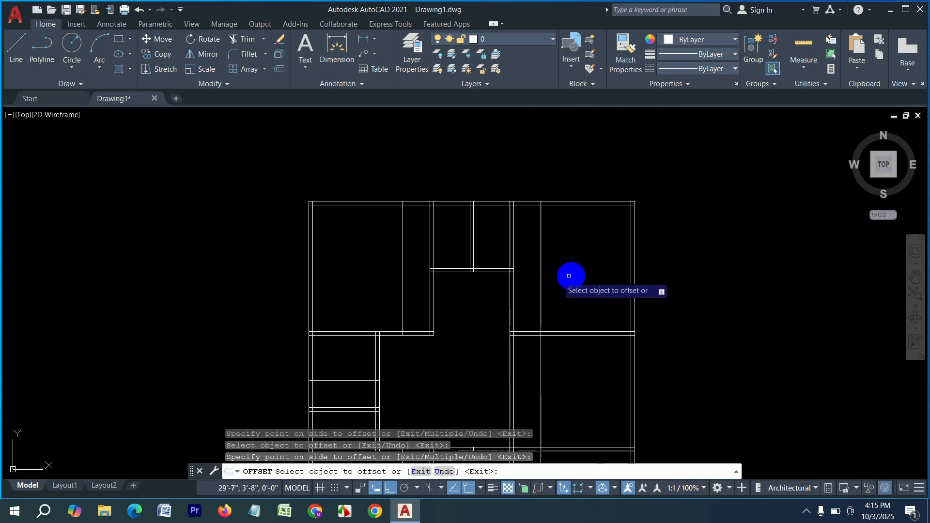
# Step: Trim the offset line in the upper-left room and the partition segment beside the central wall to form a 3' door opening
pyautogui.press('Escape')
pyautogui.press('Escape')
pyautogui.write('tr')
pyautogui.press('Return')
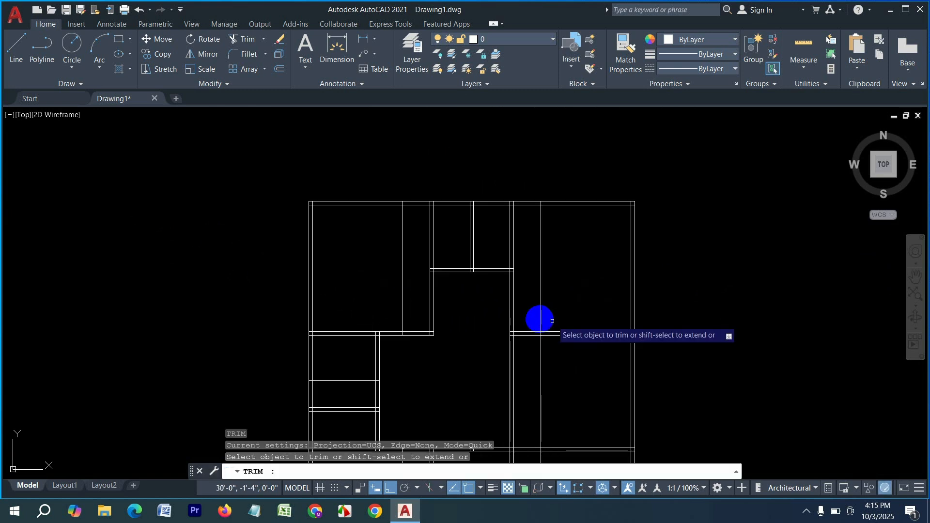
pyautogui.click(409, 276)
pyautogui.click(386, 277)
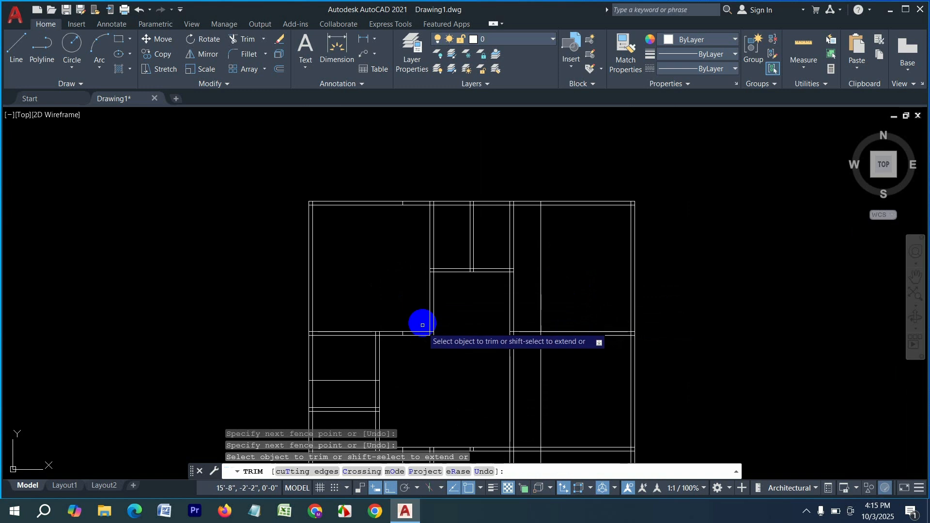
pyautogui.scroll(4, 427, 322)
pyautogui.click(413, 335)
pyautogui.click(409, 366)
# Step: Trim the vertical offset line inside the upper-right room down to the horizontal partition
pyautogui.scroll(-6, 404, 338)
pyautogui.scroll(2, 477, 306)
pyautogui.scroll(2, 478, 305)
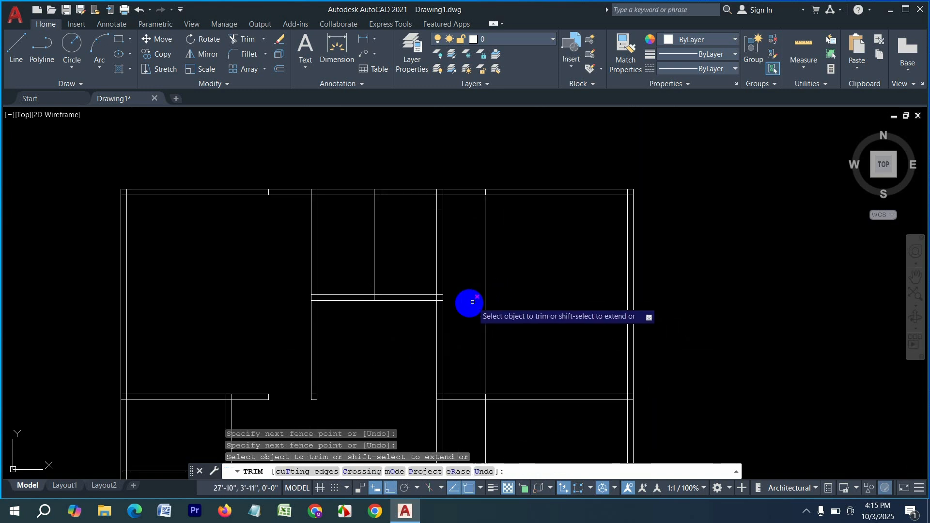
pyautogui.click(492, 315)
pyautogui.click(471, 364)
pyautogui.click(474, 412)
pyautogui.press('Return')
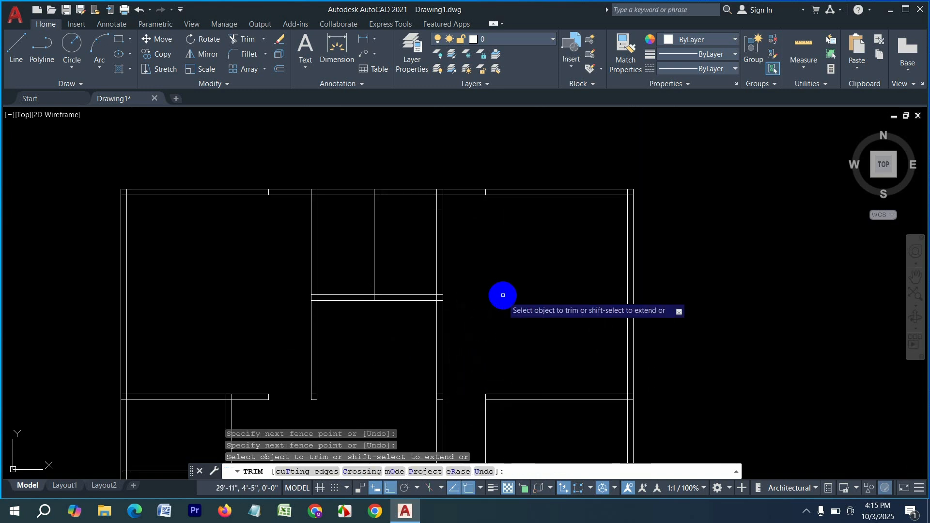
pyautogui.scroll(-5, 507, 337)
pyautogui.scroll(8, 525, 347)
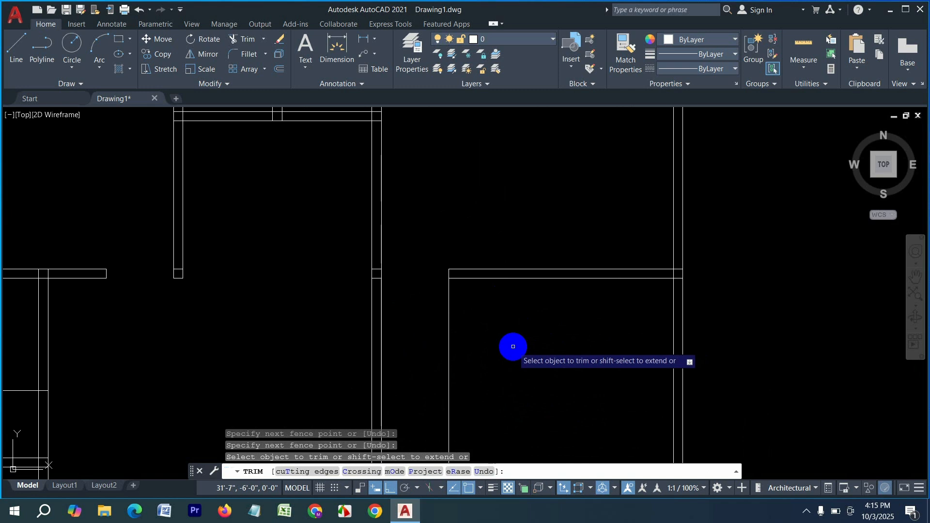
pyautogui.hotkey('ctrl', 'z')
pyautogui.scroll(-5, 502, 285)
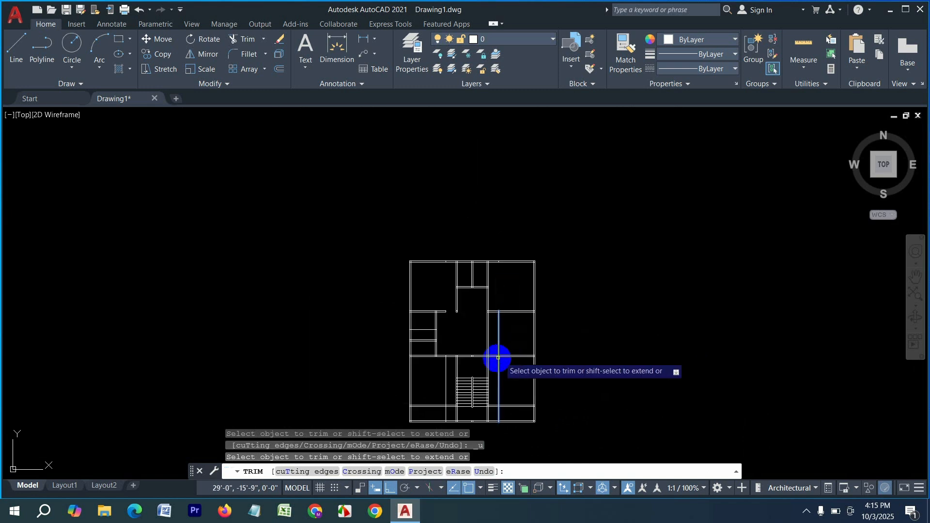
pyautogui.scroll(3, 475, 241)
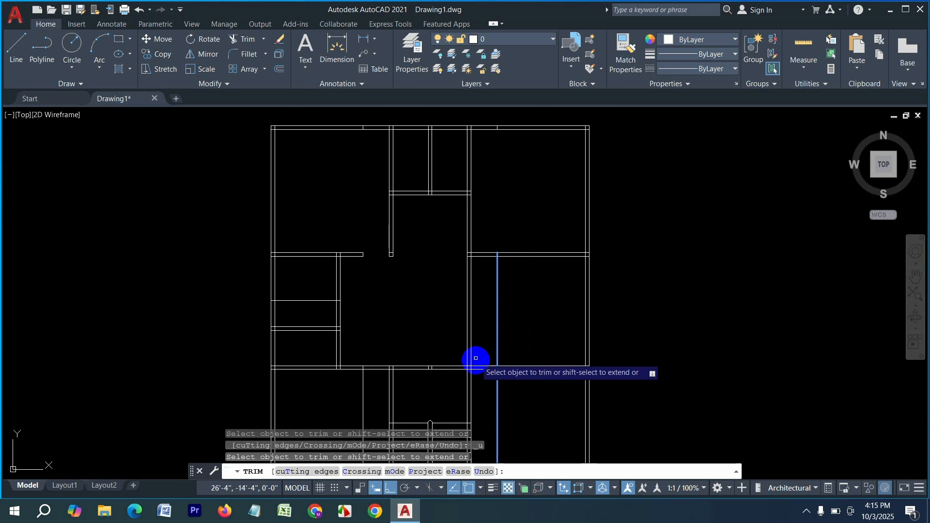
# Step: Trim 3' door openings in the horizontal walls on both sides of the stair bay's upper end and remove the lower-left room's offset line
pyautogui.scroll(4, 484, 361)
pyautogui.scroll(-4, 486, 274)
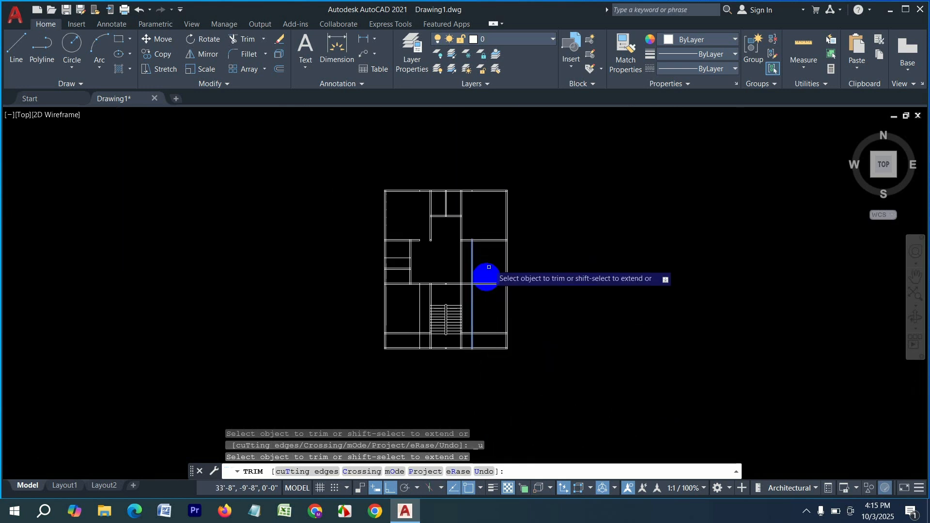
pyautogui.scroll(5, 499, 272)
pyautogui.click(499, 184)
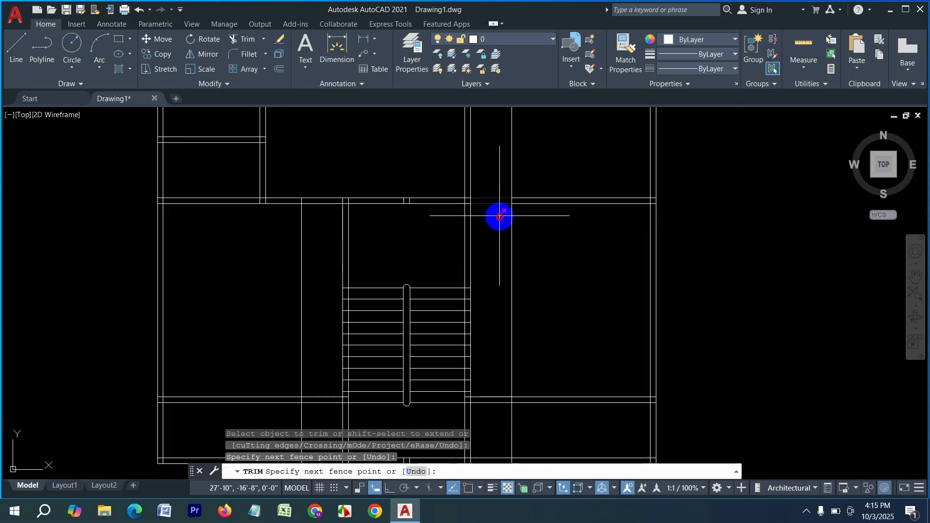
pyautogui.click(499, 216)
pyautogui.click(334, 175)
pyautogui.moveTo(334, 175); pyautogui.dragTo(314, 240)
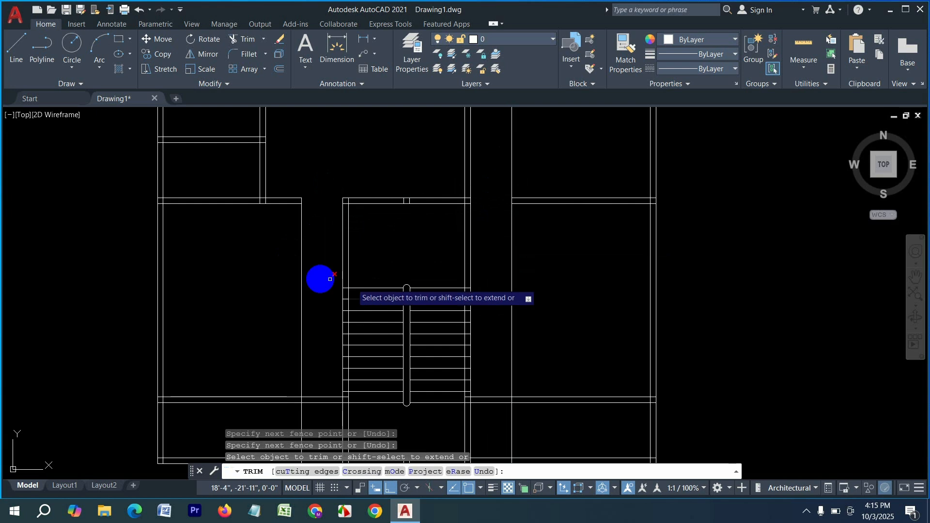
pyautogui.moveTo(322, 272); pyautogui.dragTo(274, 266)
# Step: Trim 3' openings in the lower horizontal partitions on both sides of the stair, together with the leftover offset lines beside them
pyautogui.moveTo(308, 321); pyautogui.dragTo(336, 225, button='middle')
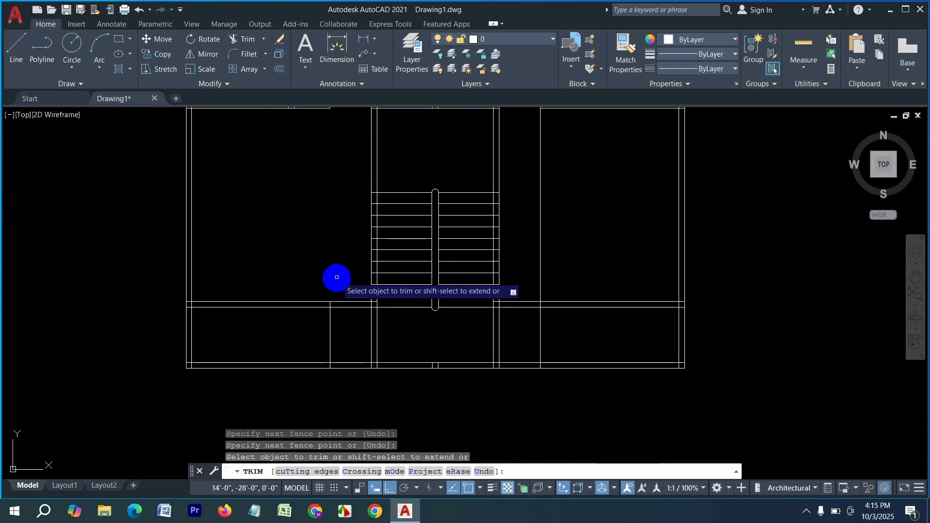
pyautogui.click(342, 285)
pyautogui.click(343, 324)
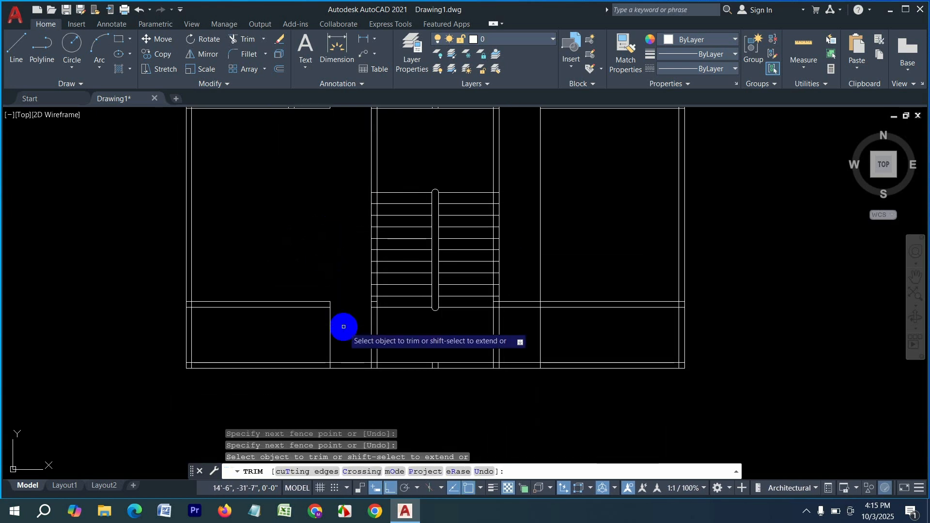
pyautogui.click(525, 321)
pyautogui.click(519, 280)
pyautogui.click(541, 328)
pyautogui.click(545, 271)
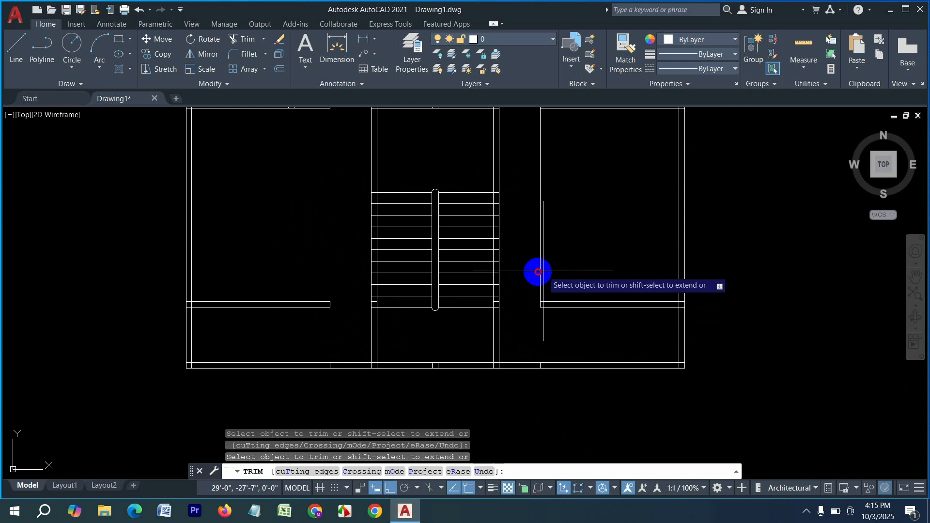
pyautogui.click(530, 264)
# Step: Trim away the vertical offset line in the middle-right room between its two horizontal partitions
pyautogui.scroll(-6, 547, 297)
pyautogui.scroll(6, 556, 239)
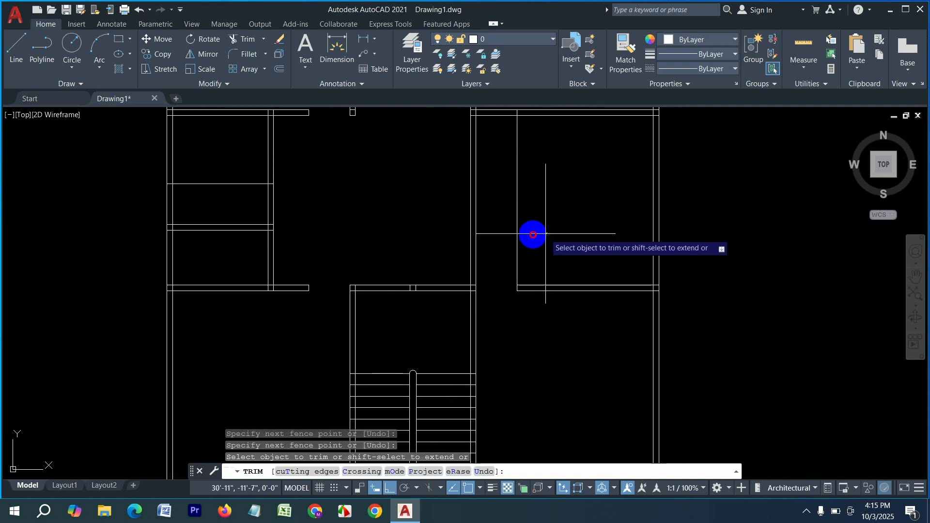
pyautogui.click(544, 233)
pyautogui.click(507, 224)
pyautogui.scroll(-2, 539, 262)
pyautogui.scroll(-3, 533, 252)
pyautogui.scroll(7, 531, 228)
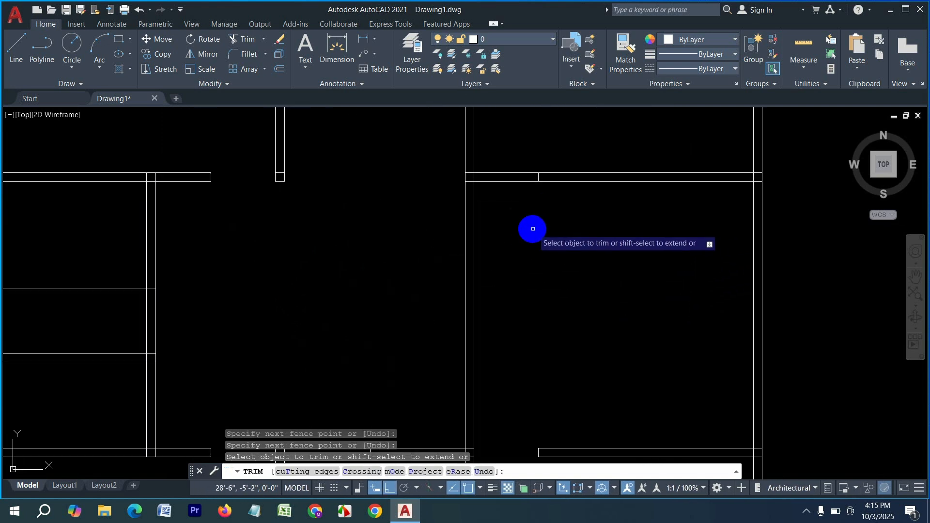
pyautogui.moveTo(532, 228); pyautogui.dragTo(550, 345, button='middle')
pyautogui.press('Escape')
pyautogui.press('Escape')
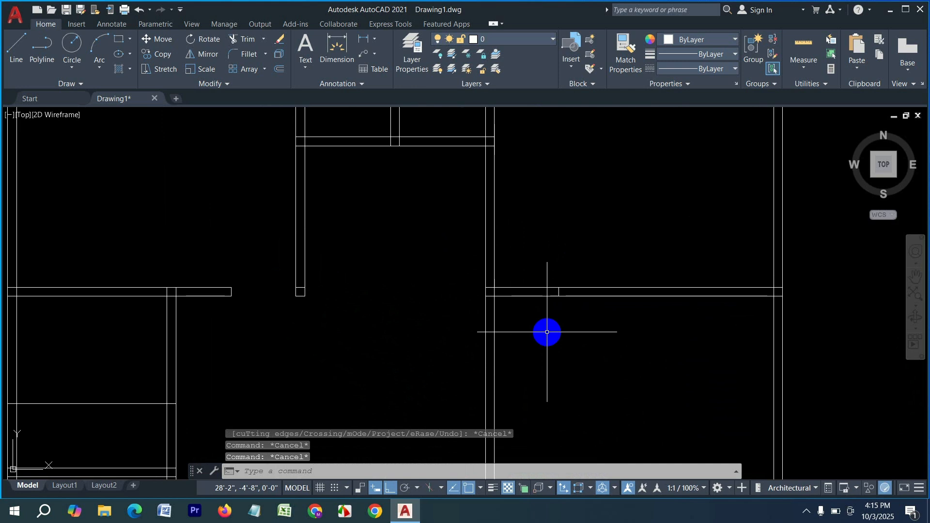
# Step: Trim a 3' opening in the upper-right room's horizontal partition and remove the central right wall's segment between the two horizontal partitions
pyautogui.scroll(-5, 469, 371)
pyautogui.scroll(5, 461, 361)
pyautogui.scroll(-4, 460, 361)
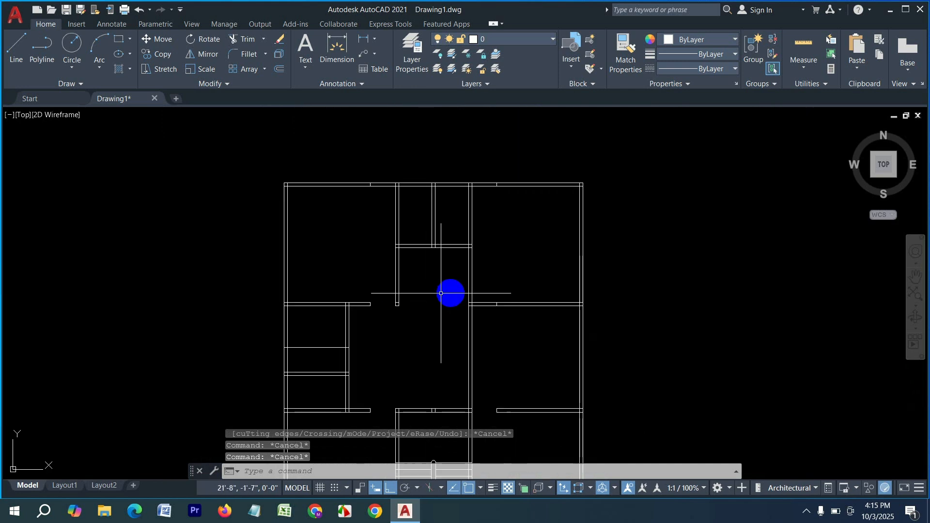
pyautogui.scroll(3, 492, 328)
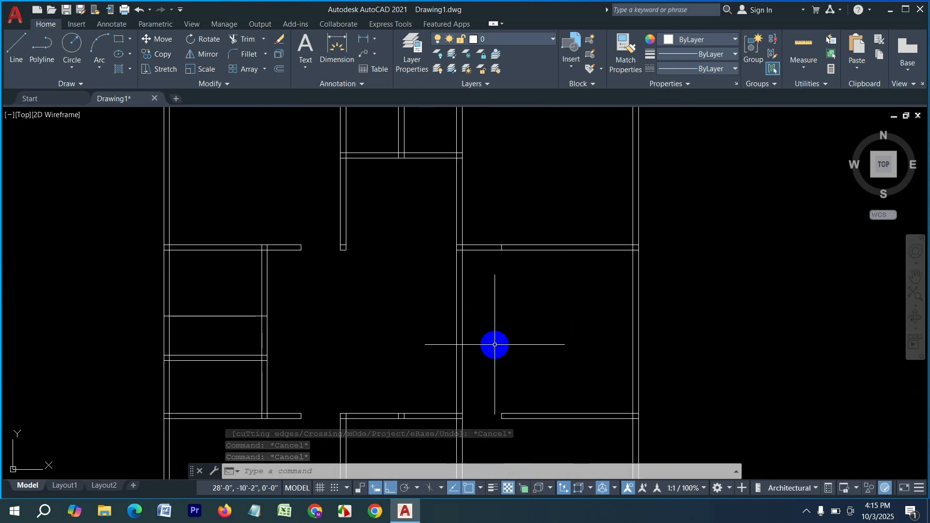
pyautogui.press('Escape')
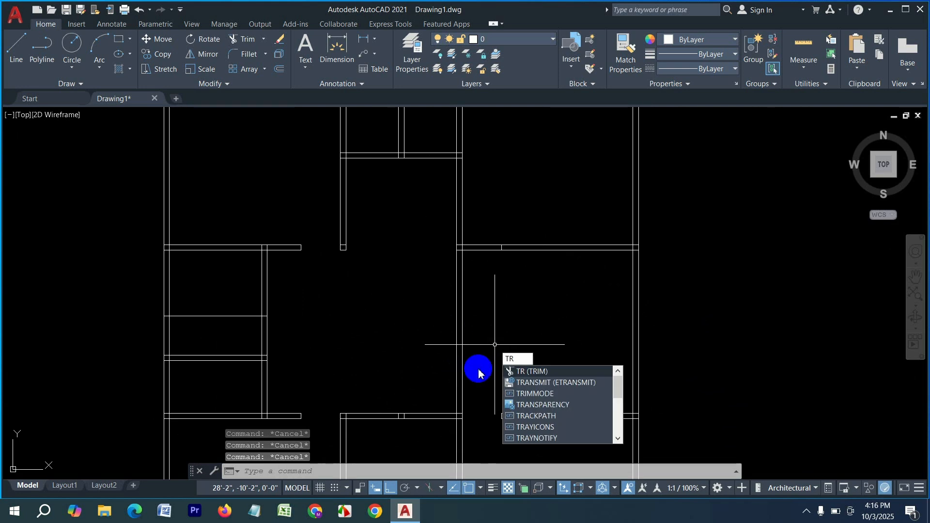
pyautogui.press('Return')
pyautogui.click(492, 250)
pyautogui.click(488, 235)
pyautogui.click(490, 268)
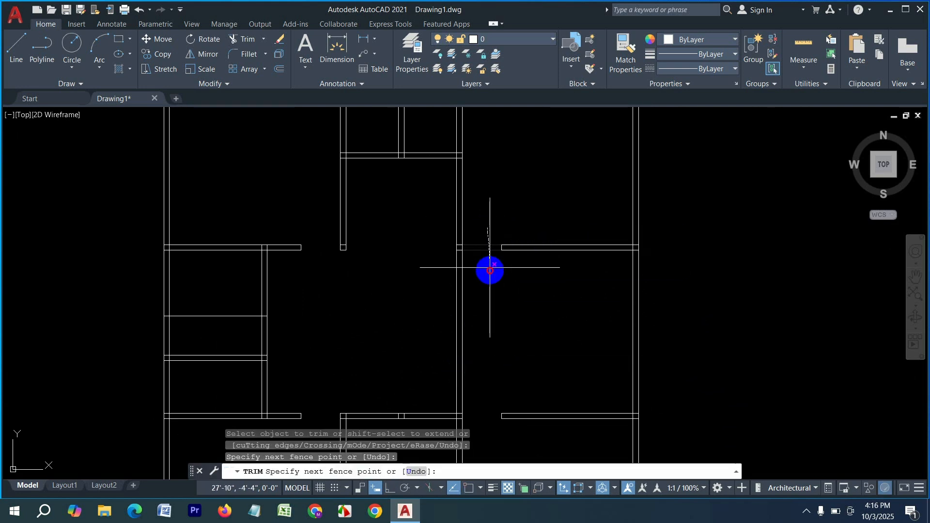
pyautogui.click(504, 313)
pyautogui.click(427, 313)
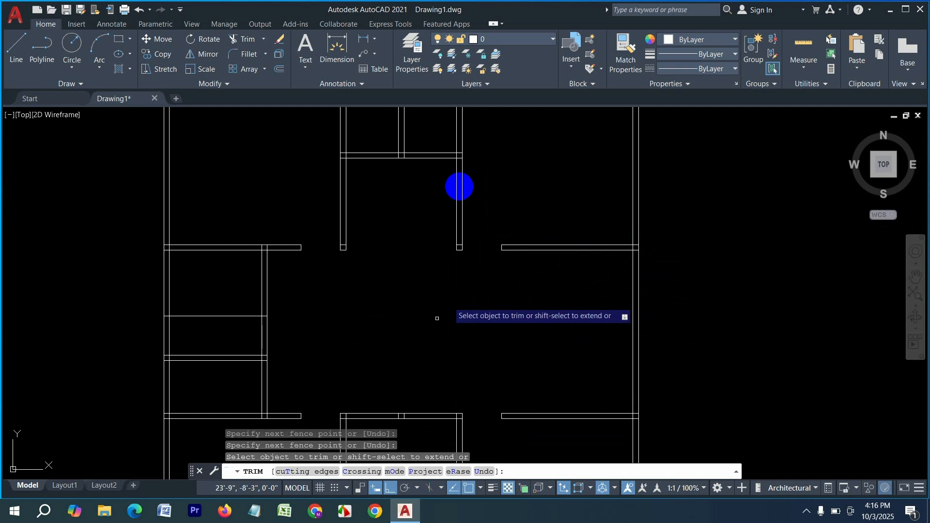
pyautogui.scroll(-4, 404, 206)
pyautogui.scroll(4, 421, 274)
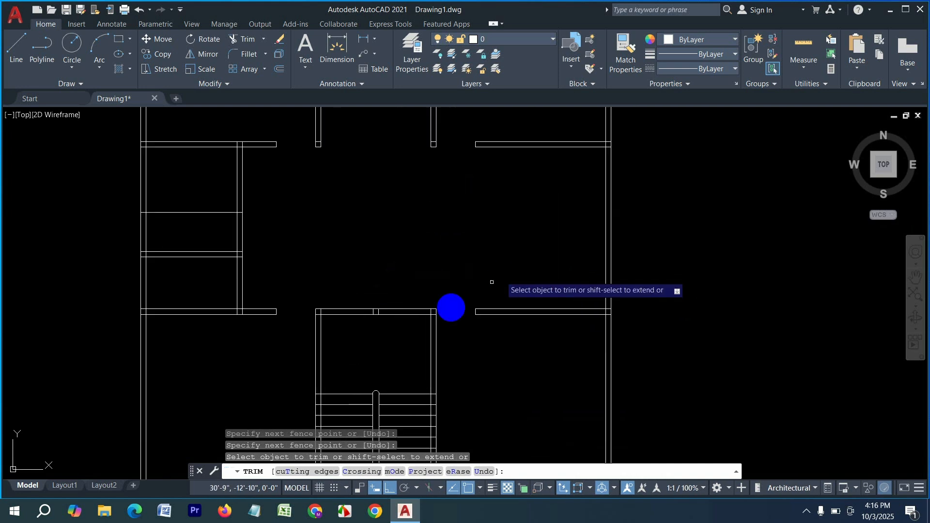
pyautogui.press('Escape')
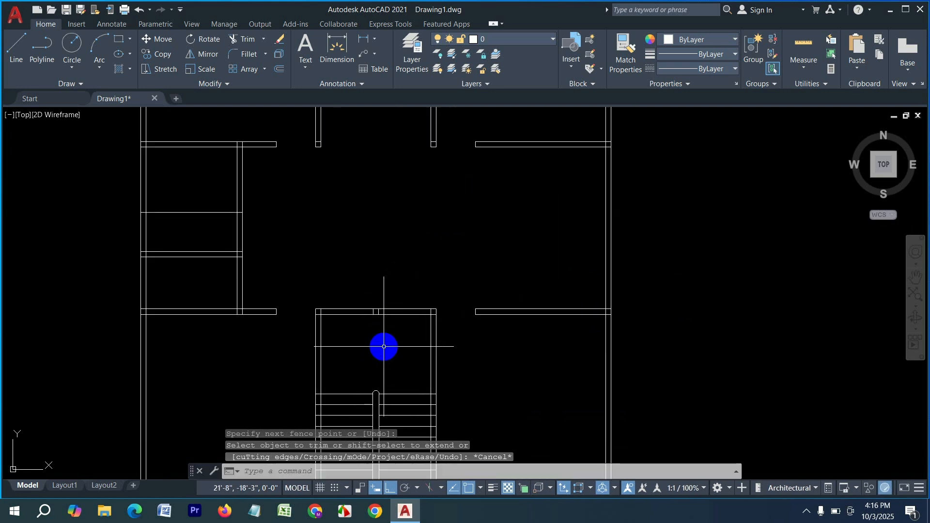
# Step: Draw a short vertical line across the wall above the stair at the wall's midpoint
pyautogui.press('Return')
pyautogui.scroll(4, 382, 320)
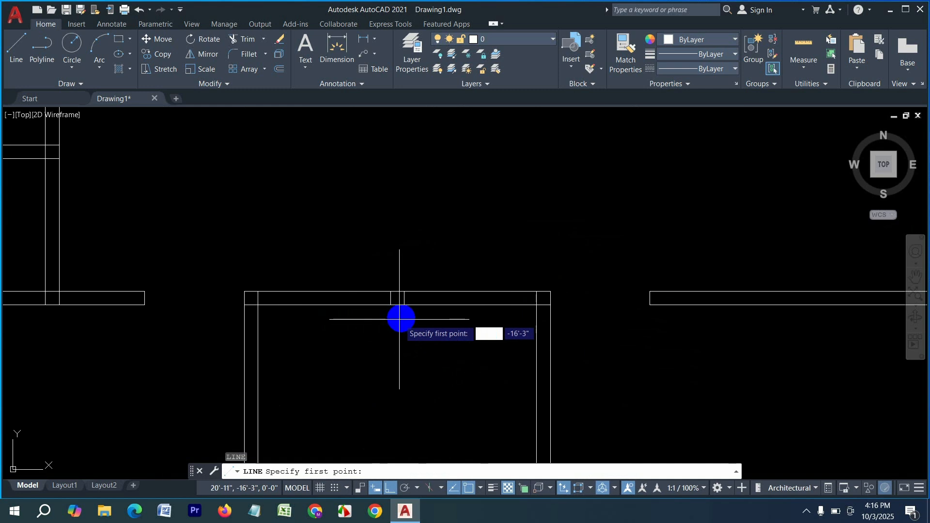
pyautogui.click(396, 304)
pyautogui.scroll(4, 396, 291)
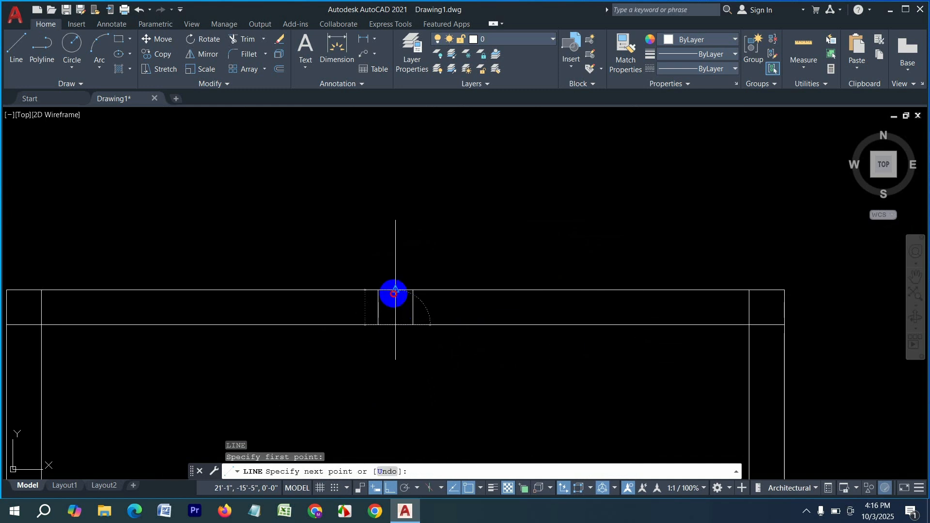
pyautogui.click(396, 290)
pyautogui.press('Return')
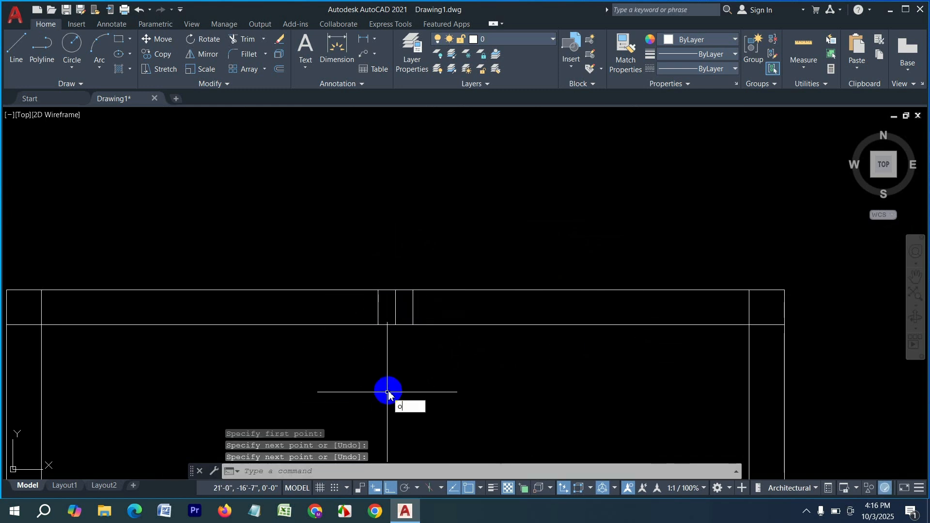
pyautogui.press('Return')
pyautogui.press('Return')
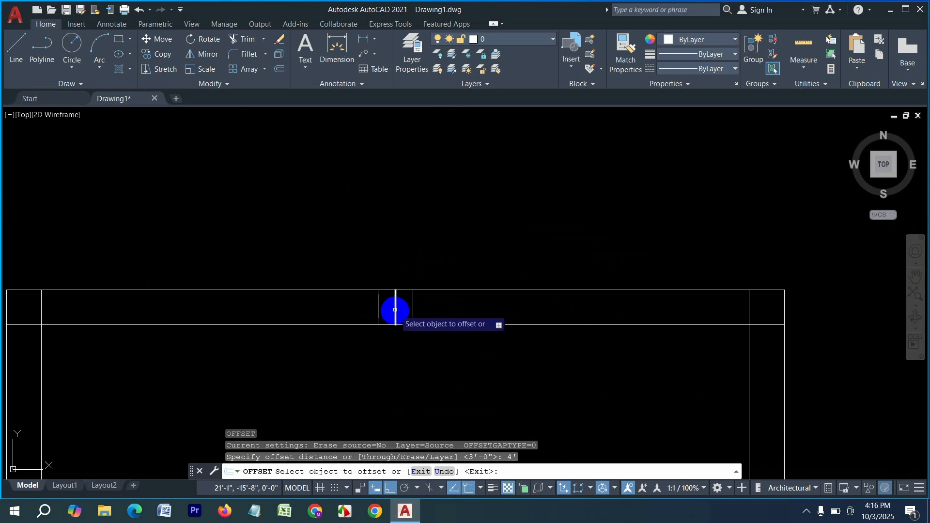
pyautogui.press('Escape')
# Step: Offset the midpoint line in the wall above the stair 3' to both sides
pyautogui.press('Return')
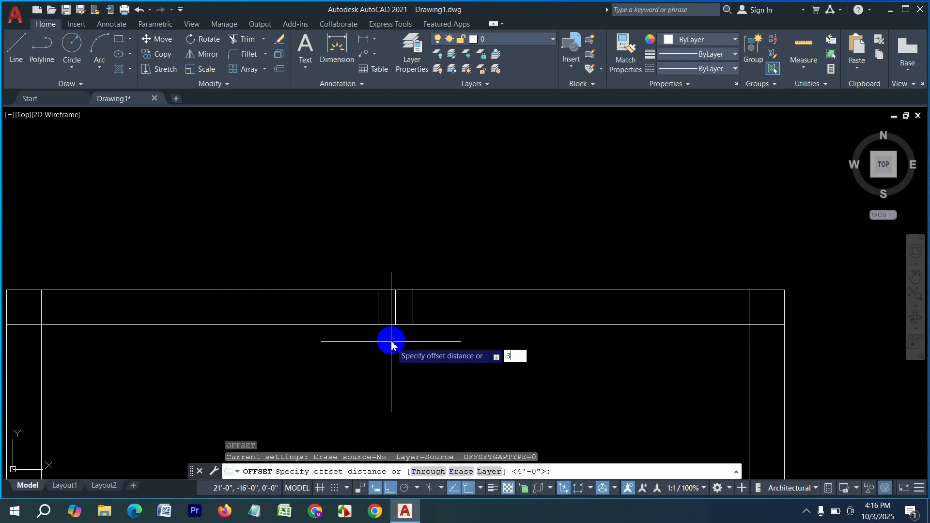
pyautogui.write("3'")
pyautogui.press('Return')
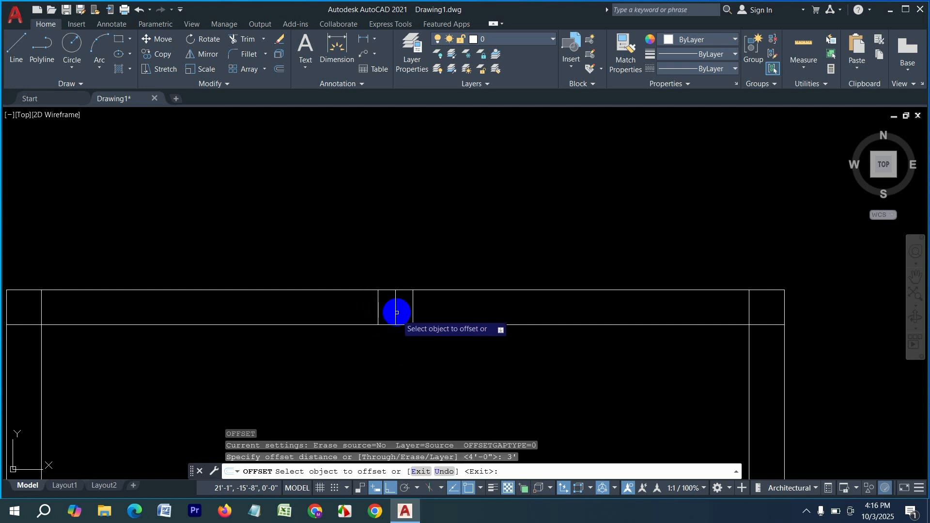
pyautogui.click(397, 313)
pyautogui.click(370, 316)
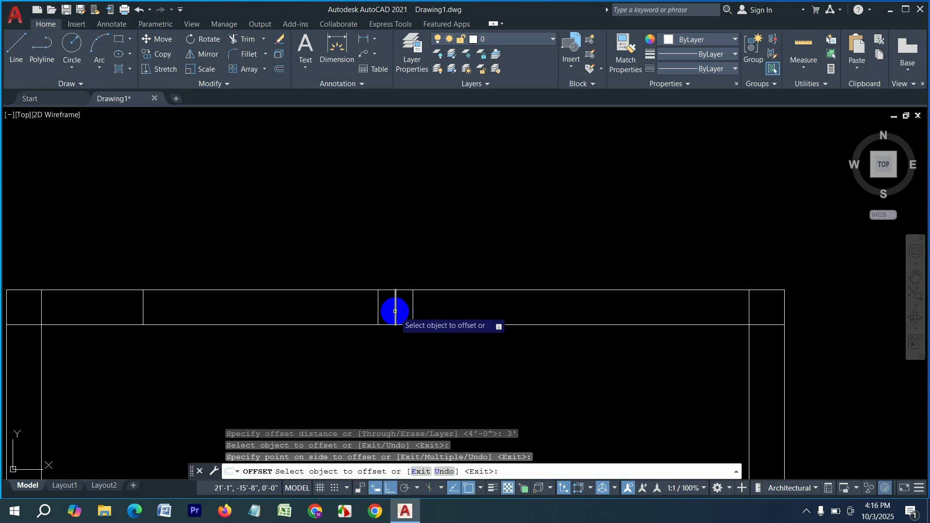
pyautogui.click(395, 311)
pyautogui.click(599, 311)
pyautogui.press('Escape')
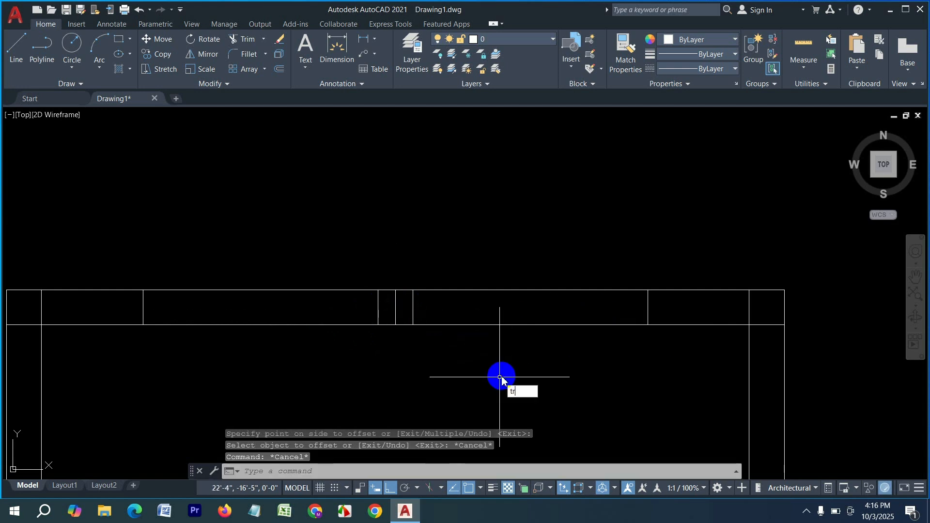
# Step: Trim the wall above the stair between the two offset lines and delete the leftover segments in the middle of the opening
pyautogui.write('tr')
pyautogui.press('Return')
pyautogui.moveTo(537, 368); pyautogui.dragTo(339, 230)
pyautogui.moveTo(412, 324); pyautogui.dragTo(430, 367)
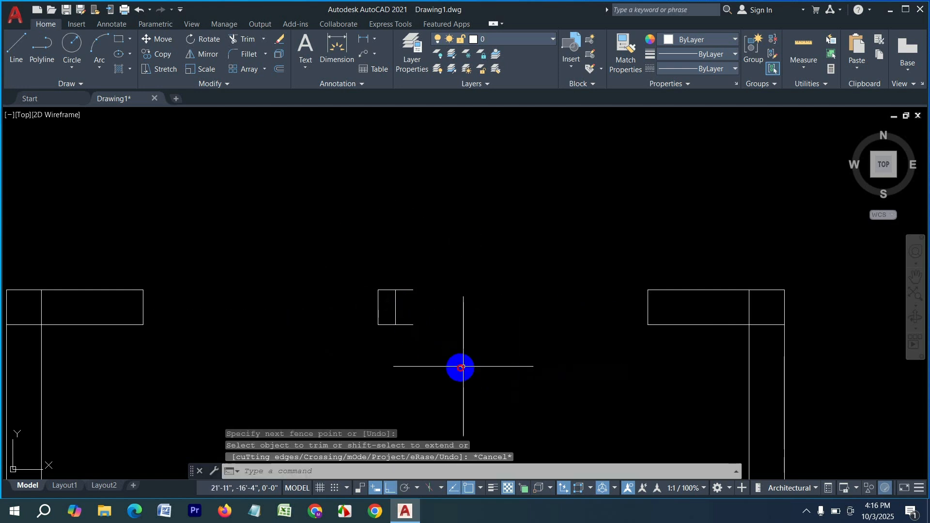
pyautogui.press('Escape')
pyautogui.click(430, 368)
pyautogui.click(339, 220)
pyautogui.press('Delete')
pyautogui.scroll(-3, 353, 247)
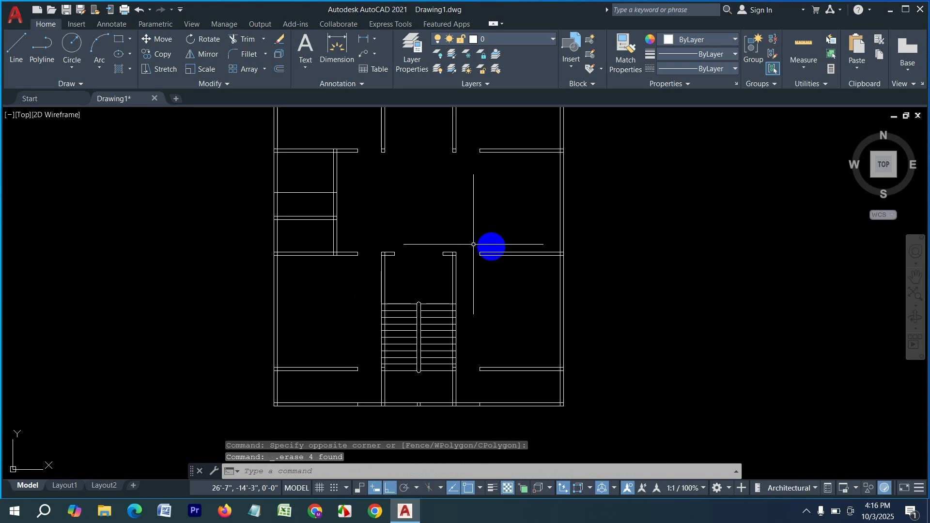
# Step: Trim a 3' door opening in the left bay's vertical partition and remove the horizontal offset line inside that room
pyautogui.scroll(4, 395, 286)
pyautogui.scroll(2, 360, 298)
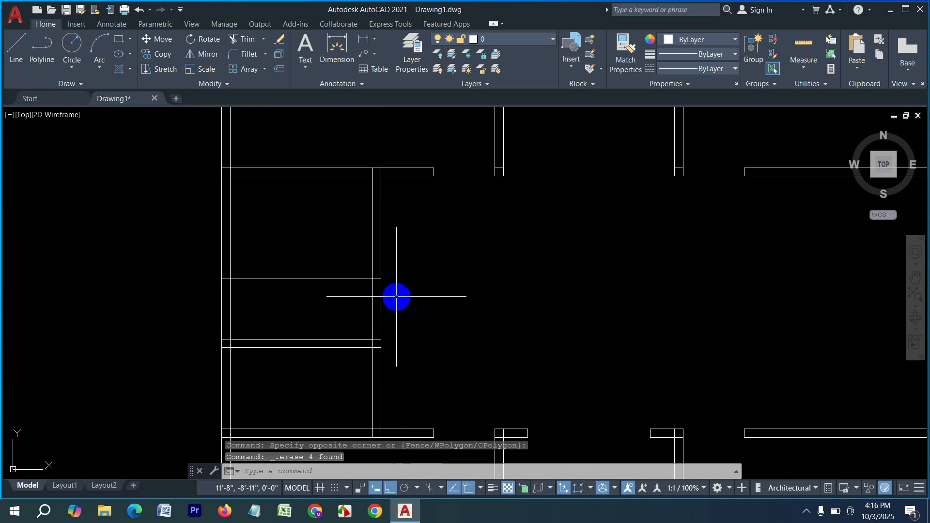
pyautogui.write('tr')
pyautogui.press('space')
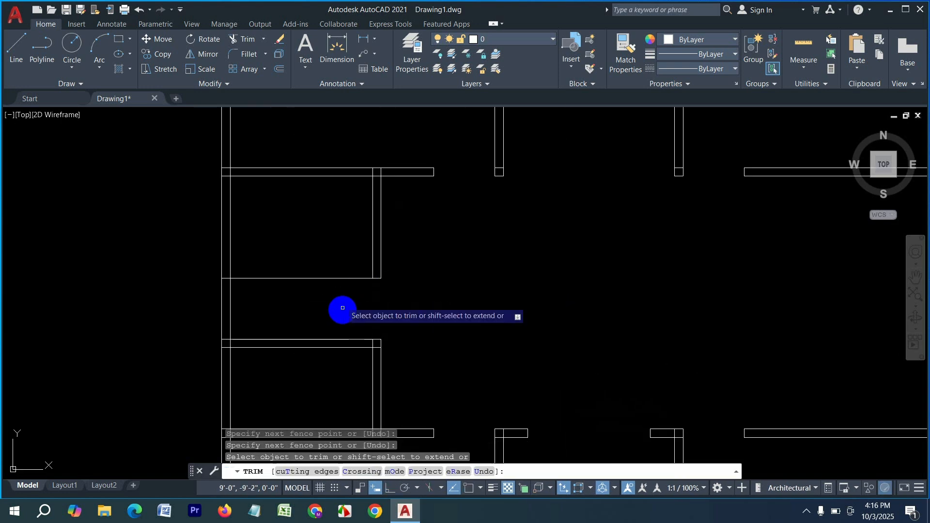
pyautogui.scroll(-5, 450, 258)
pyautogui.scroll(2, 420, 242)
pyautogui.moveTo(392, 222); pyautogui.dragTo(465, 303, button='middle')
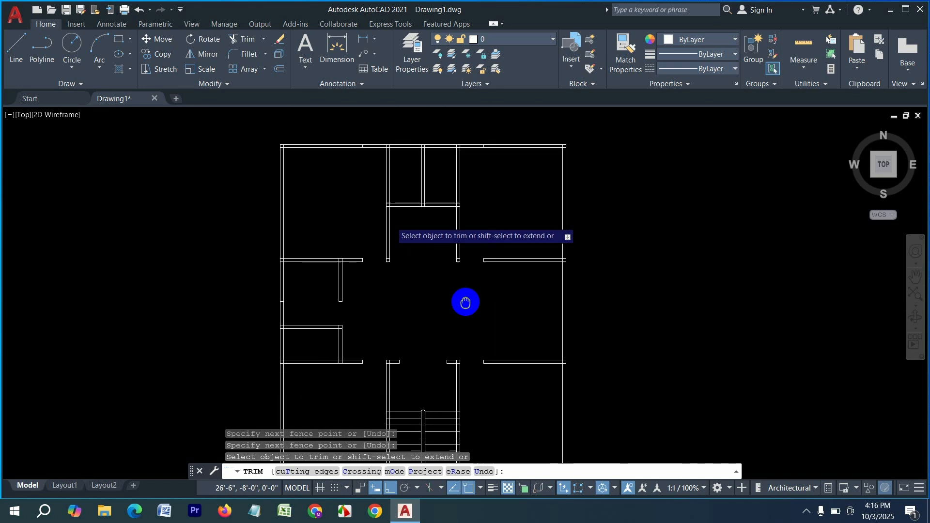
pyautogui.scroll(-2, 433, 275)
pyautogui.scroll(2, 443, 369)
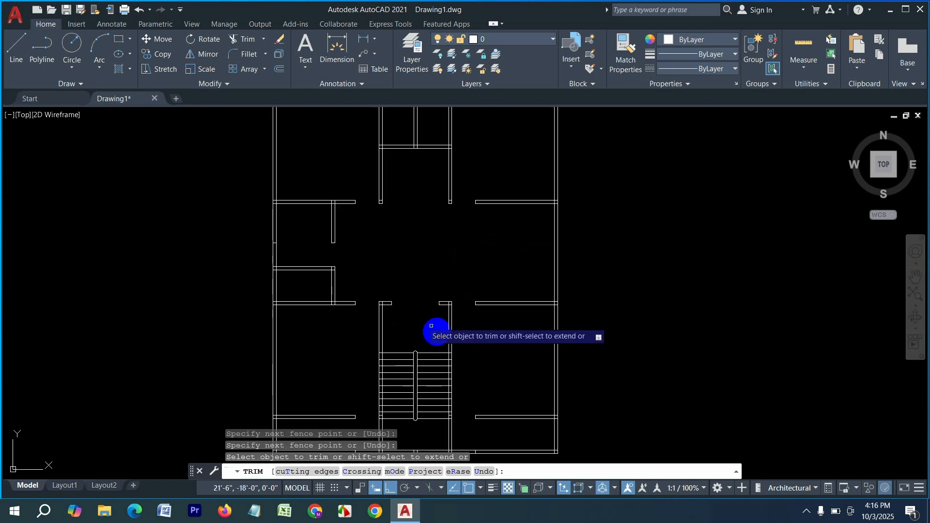
pyautogui.moveTo(414, 265); pyautogui.dragTo(427, 323, button='middle')
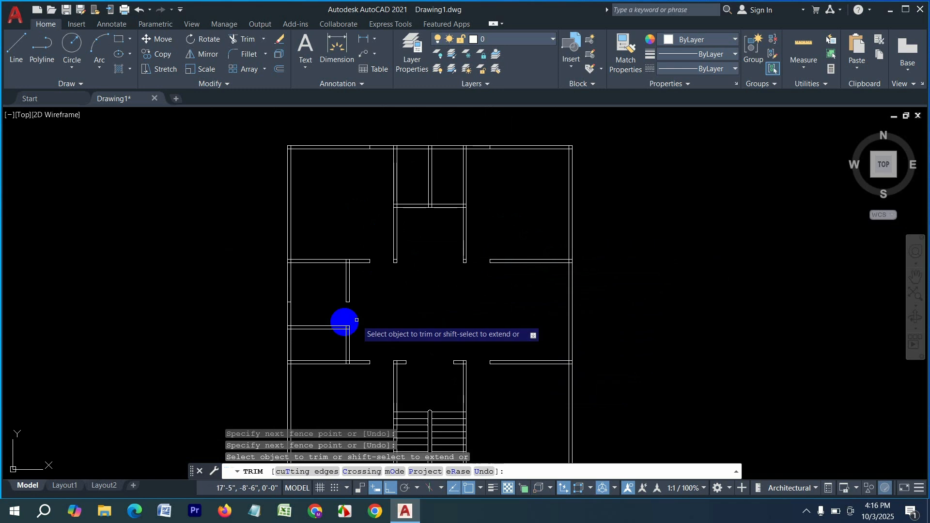
pyautogui.scroll(4, 342, 362)
pyautogui.scroll(-5, 416, 252)
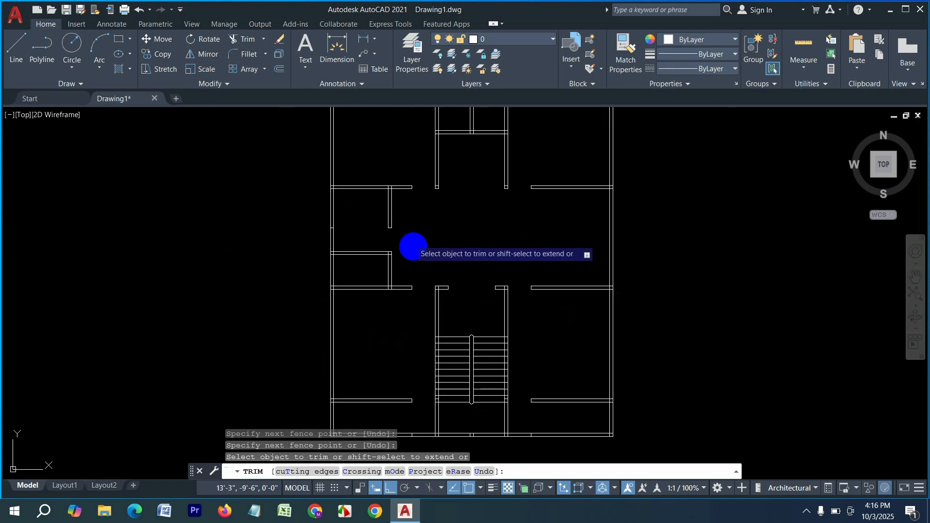
# Step: Offset the upper line of the horizontal wall below the two small top-centre rooms 2'6" upward
pyautogui.moveTo(556, 358); pyautogui.dragTo(498, 373, button='middle')
pyautogui.press('Escape')
pyautogui.scroll(4, 473, 252)
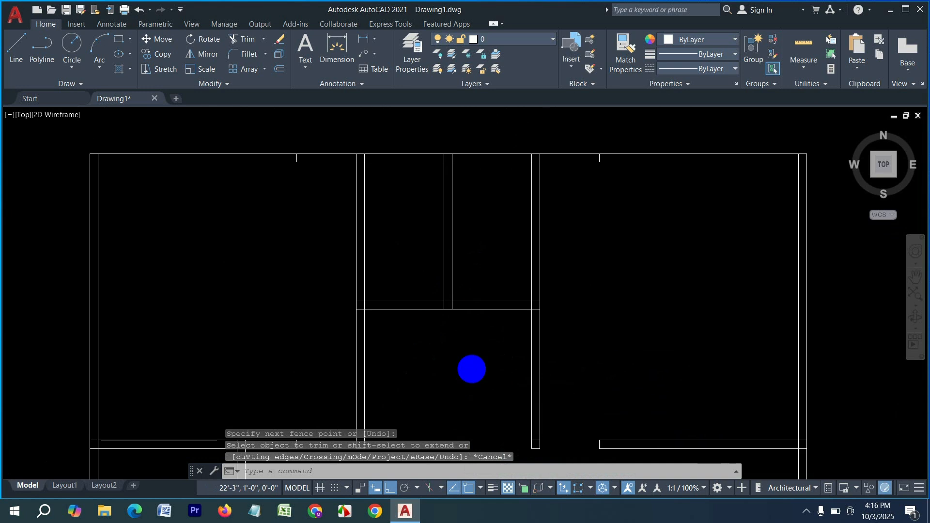
pyautogui.press('Escape')
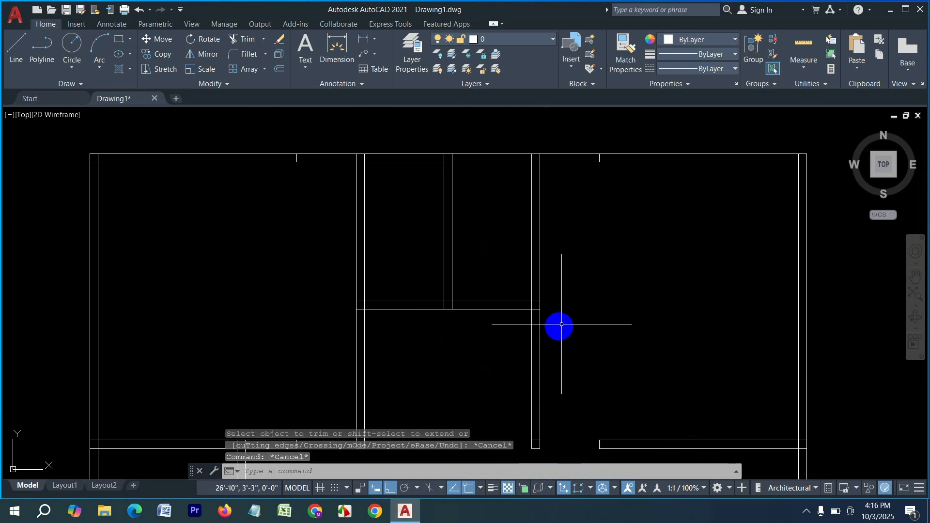
pyautogui.write('o')
pyautogui.press('Return')
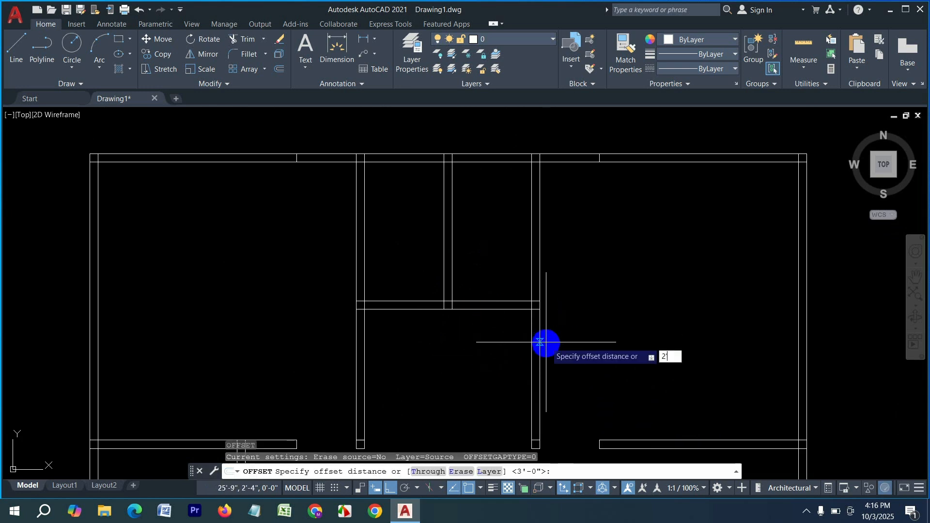
pyautogui.write("2'6")
pyautogui.press('Return')
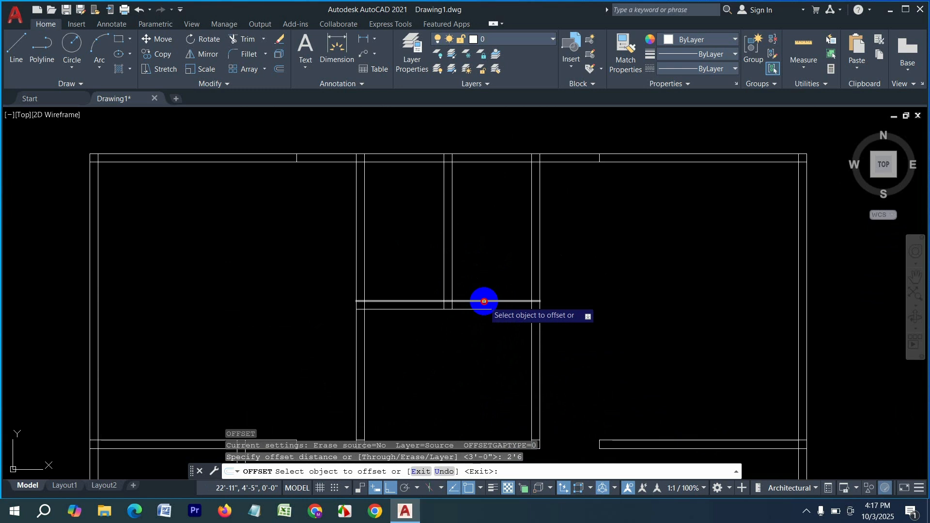
pyautogui.click(484, 301)
pyautogui.click(538, 216)
pyautogui.press('Escape')
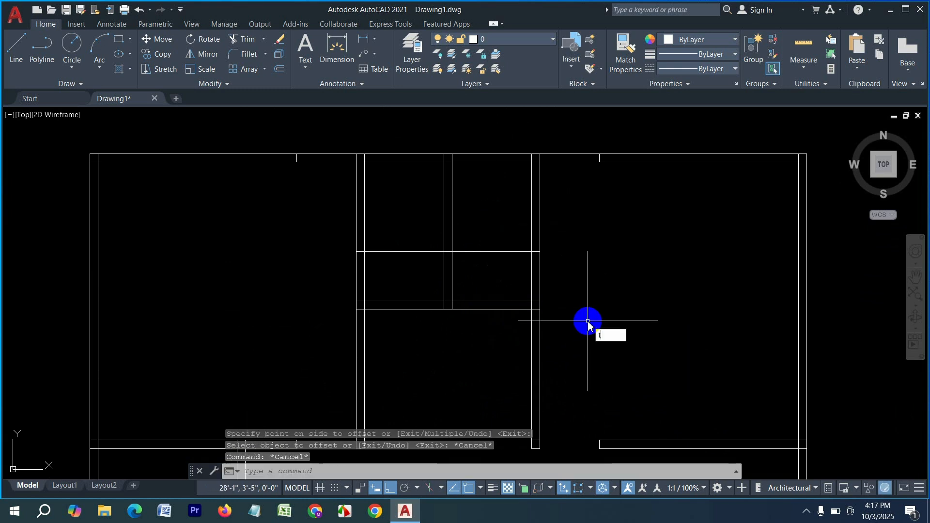
# Step: Trim door openings in both side walls of the two small top-centre rooms and trim away the guide line between them
pyautogui.write('tr')
pyautogui.press('Return')
pyautogui.moveTo(580, 266)
pyautogui.mouseDown()
pyautogui.moveTo(436, 296)
pyautogui.moveTo(318, 267)
pyautogui.mouseUp()
pyautogui.moveTo(391, 269); pyautogui.dragTo(403, 227)
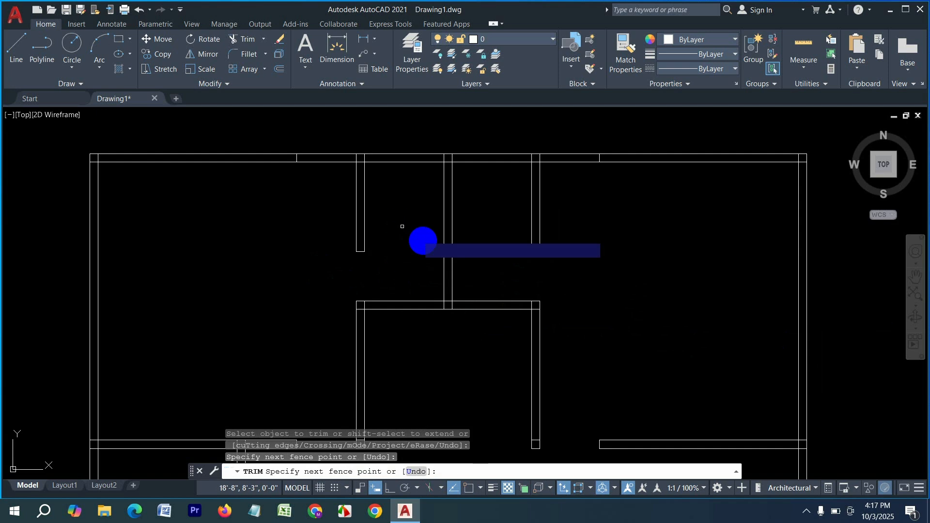
pyautogui.scroll(-5, 465, 245)
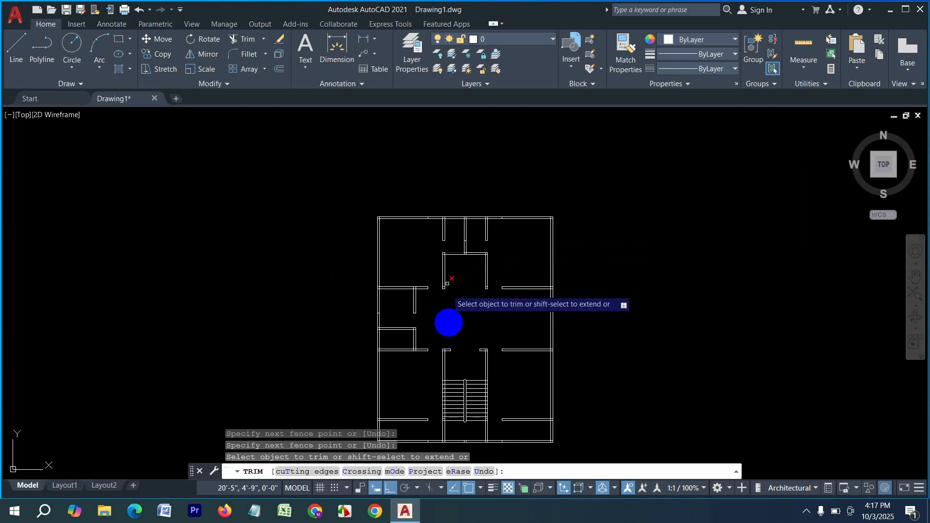
# Step: Offset the upper line of the horizontal wall beneath the small left-side room 2'6" upward
pyautogui.moveTo(446, 322); pyautogui.dragTo(456, 260, button='middle')
pyautogui.scroll(5, 434, 330)
pyautogui.press('Escape')
pyautogui.press('Escape')
pyautogui.press('Escape')
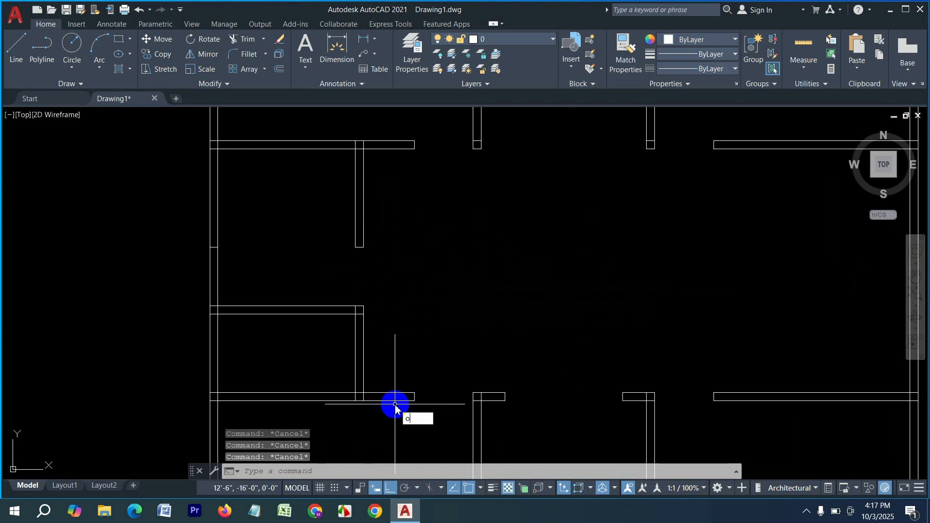
pyautogui.press('Return')
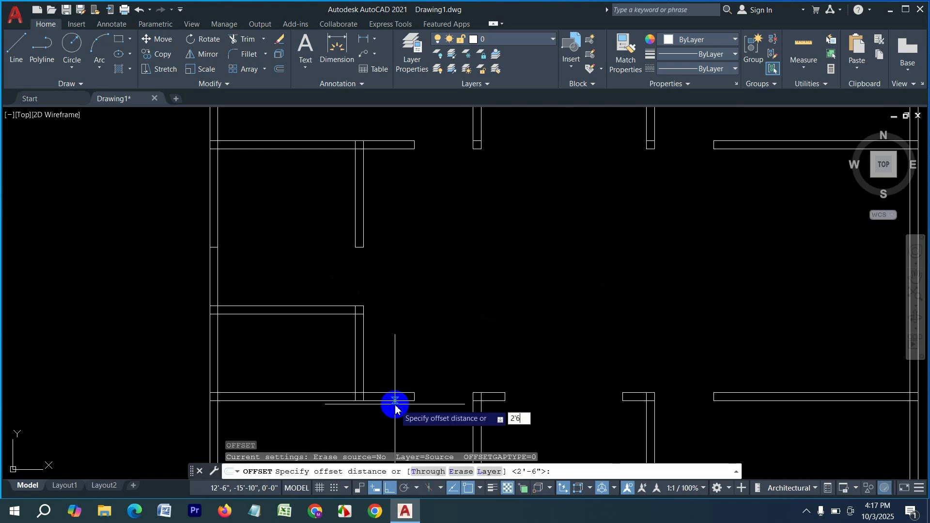
pyautogui.press('Return')
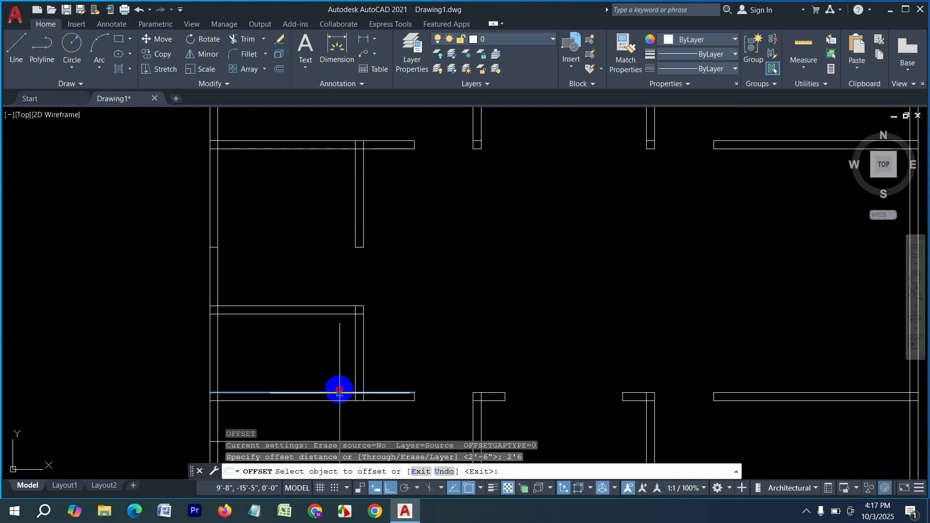
pyautogui.click(339, 391)
pyautogui.click(403, 368)
pyautogui.press('Escape')
pyautogui.press('Escape')
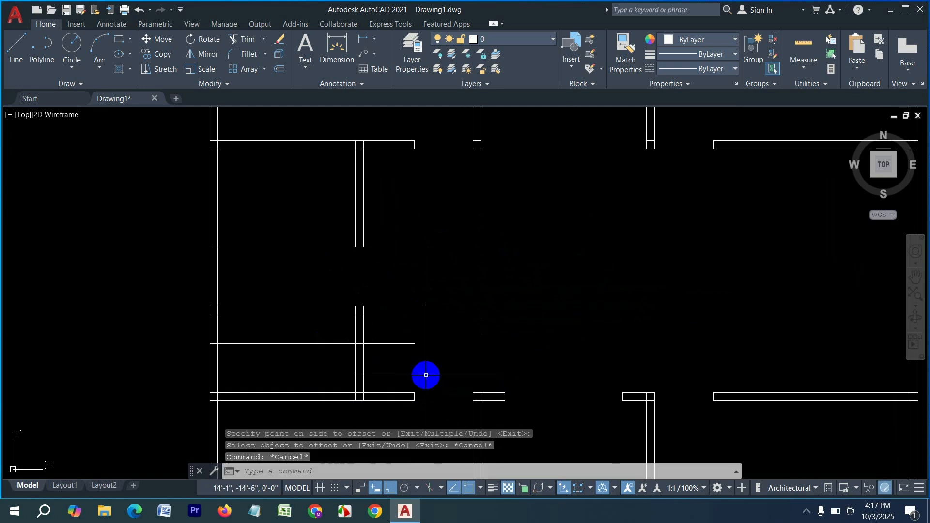
# Step: Trim a doorway in the small left-side room's short vertical wall, along with the leftover guide line
pyautogui.press('Return')
pyautogui.click(406, 370)
pyautogui.click(396, 330)
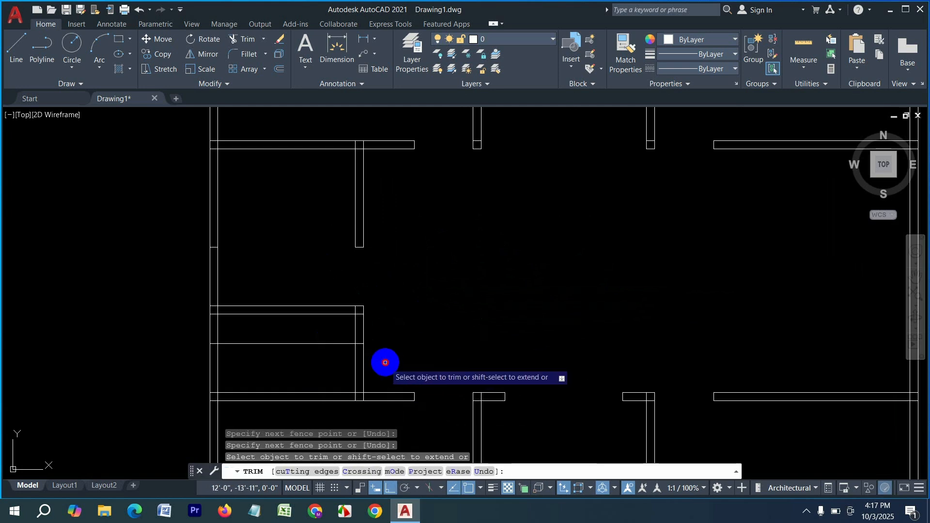
pyautogui.click(383, 362)
pyautogui.click(352, 365)
pyautogui.click(317, 369)
pyautogui.click(312, 340)
pyautogui.scroll(-6, 317, 323)
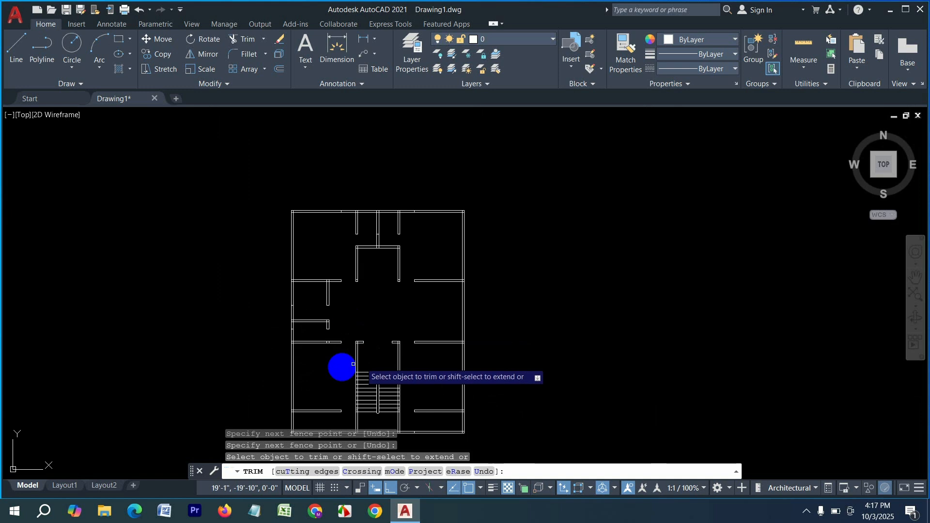
pyautogui.moveTo(325, 380); pyautogui.dragTo(347, 338, button='middle')
pyautogui.scroll(4, 382, 326)
pyautogui.press('Escape')
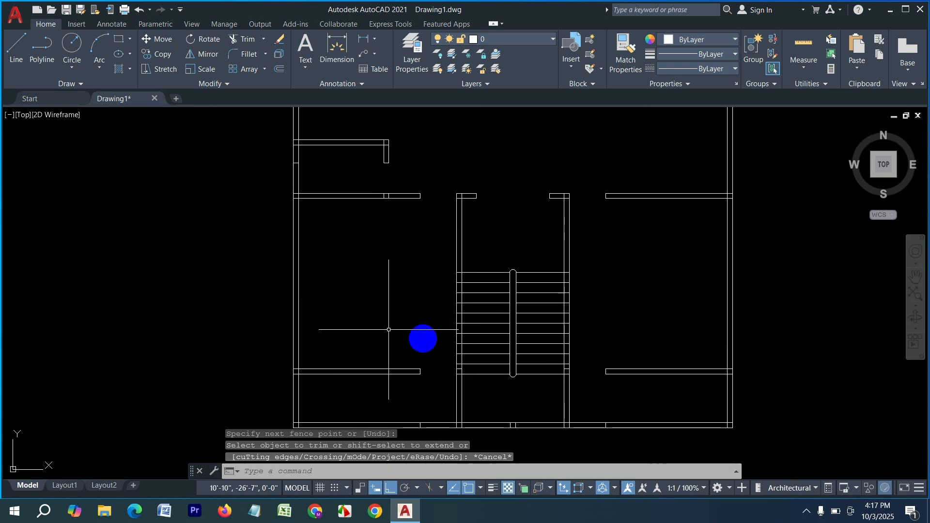
pyautogui.scroll(-4, 460, 347)
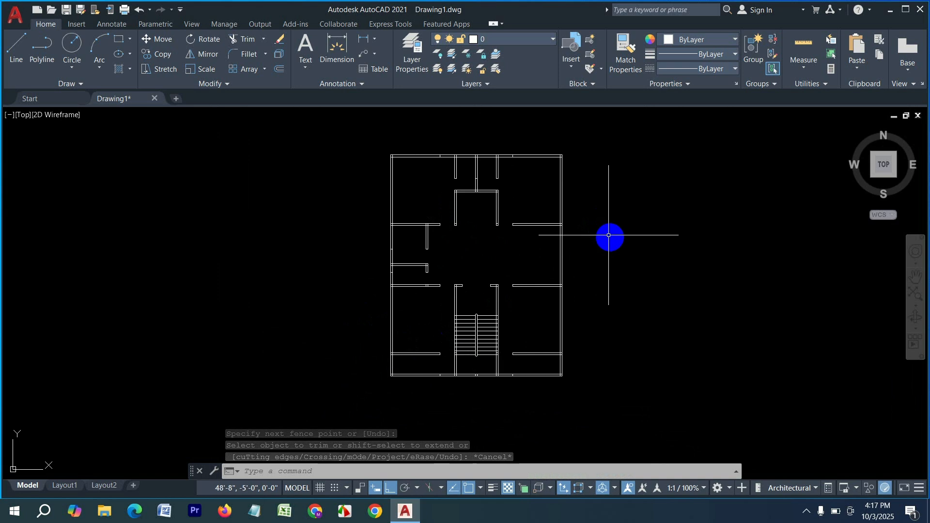
pyautogui.scroll(2, 617, 253)
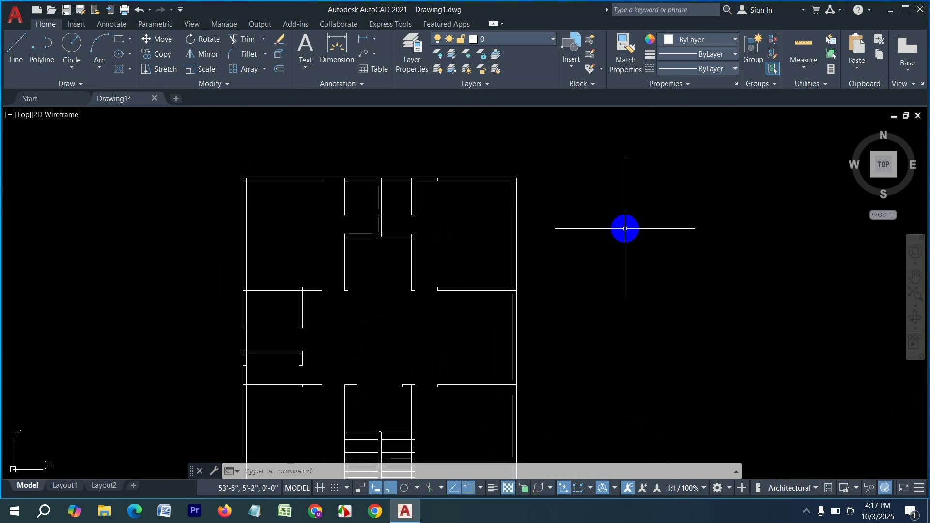
pyautogui.scroll(-5, 602, 216)
pyautogui.scroll(7, 612, 218)
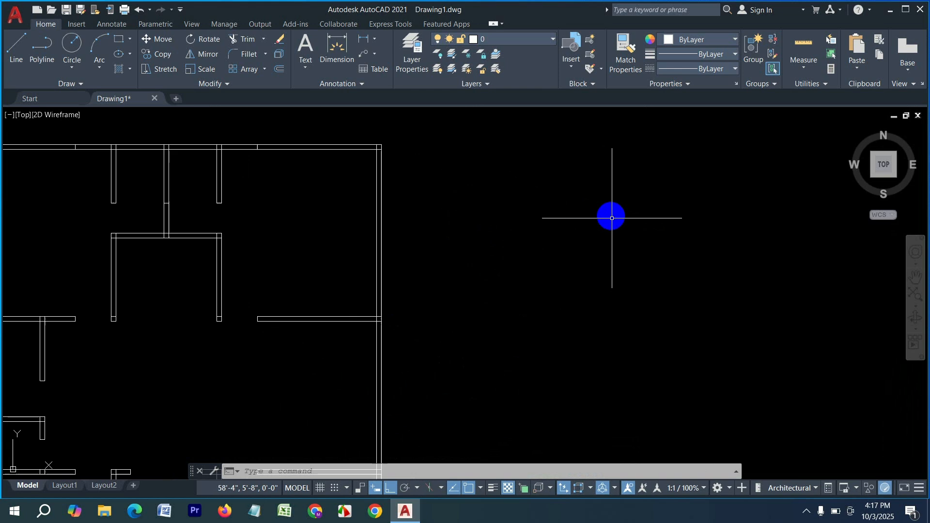
pyautogui.press('Escape')
pyautogui.press('Escape')
pyautogui.scroll(-3, 562, 286)
pyautogui.scroll(2, 577, 301)
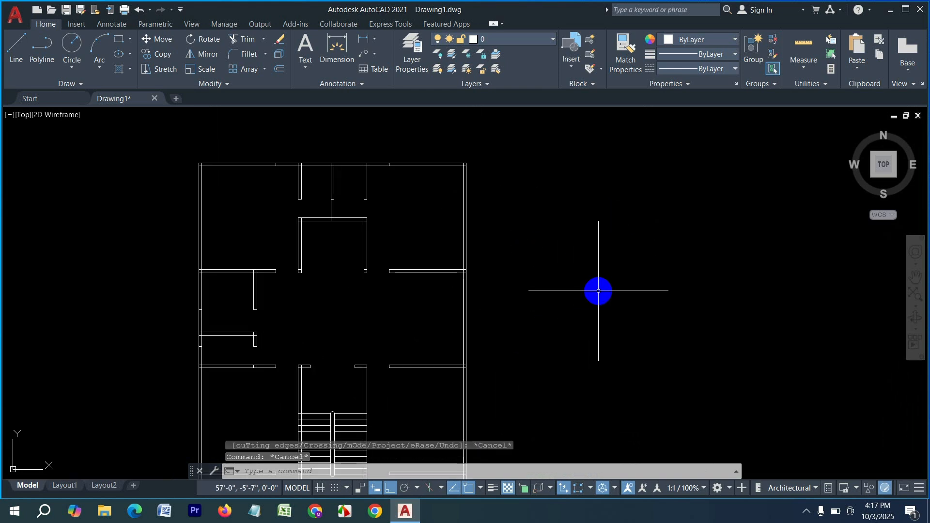
# Step: Draw a 4' line outward from the right exterior wall at the upper-right room's bottom wall, continuing vertically about 16'-7" past the top wall
pyautogui.press('Return')
pyautogui.scroll(2, 471, 264)
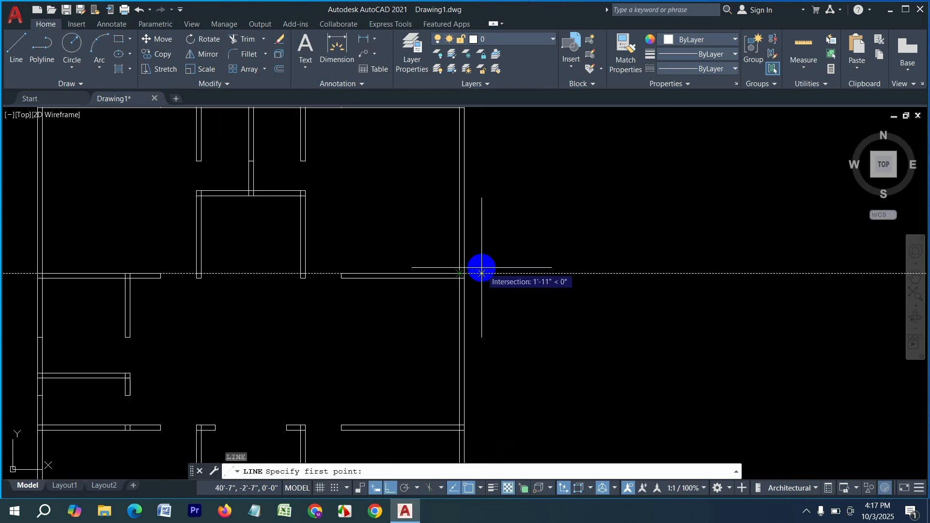
pyautogui.scroll(3, 463, 280)
pyautogui.click(463, 280)
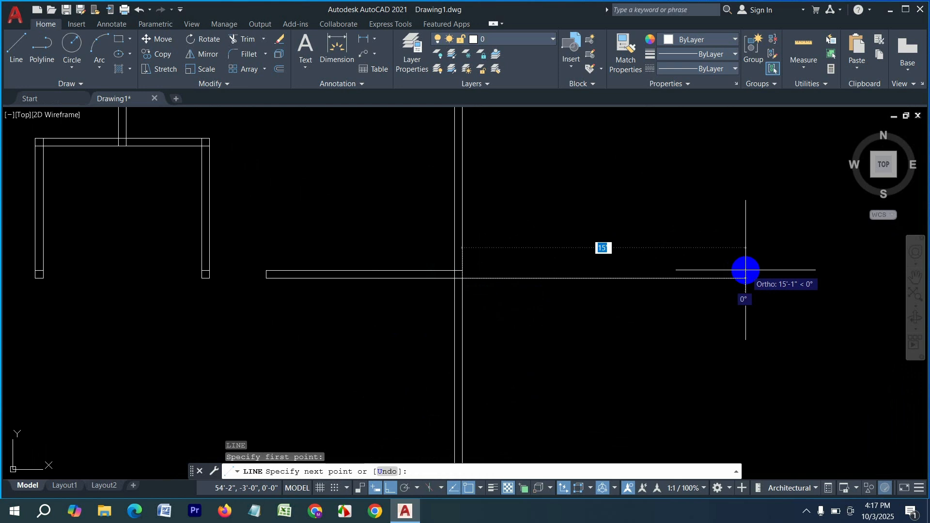
pyautogui.press('Return')
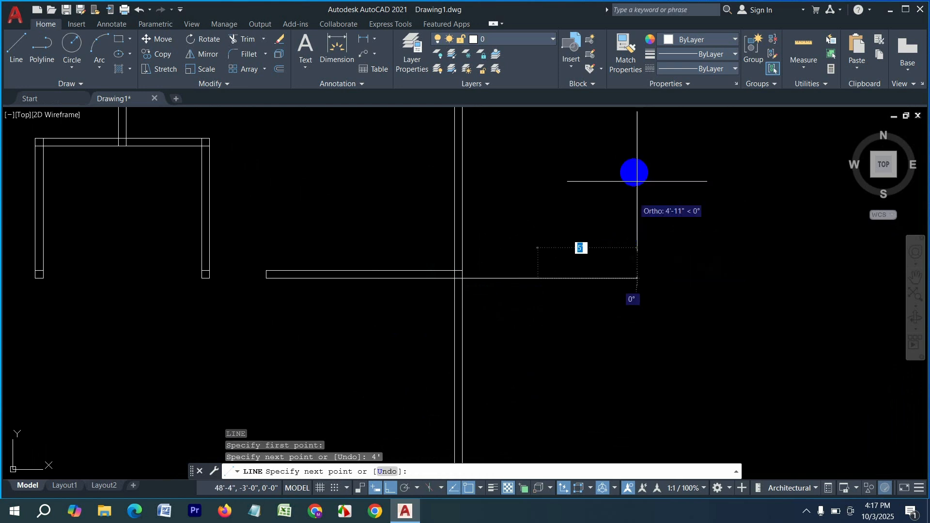
pyautogui.moveTo(586, 198); pyautogui.dragTo(592, 343, button='middle')
pyautogui.scroll(-2, 590, 305)
pyautogui.scroll(2, 557, 220)
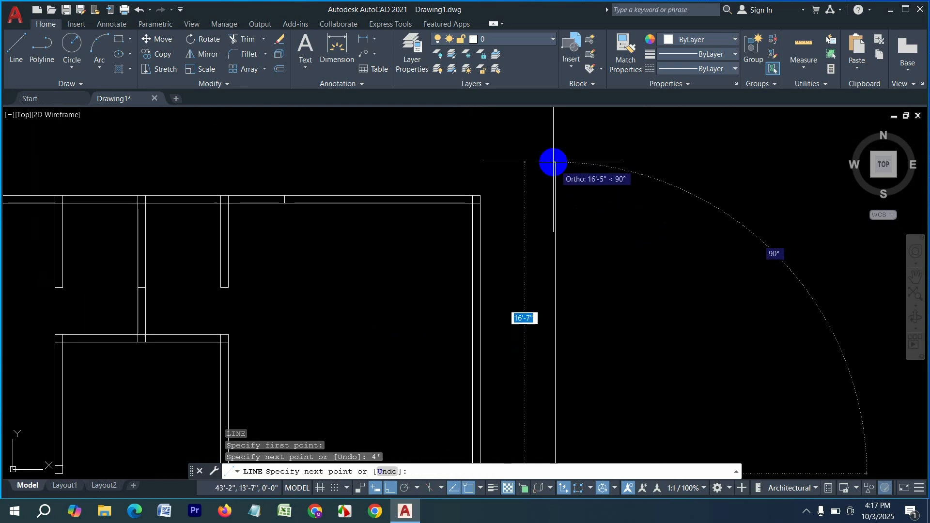
pyautogui.click(554, 164)
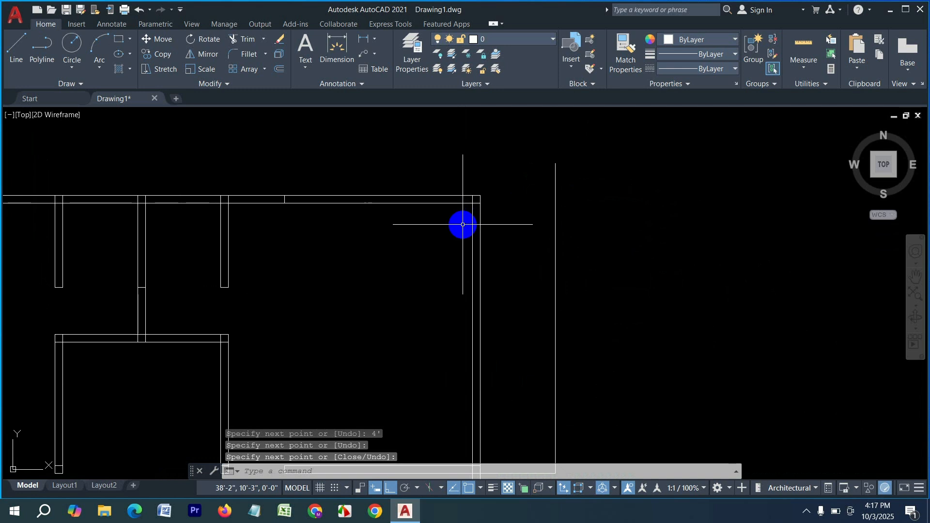
pyautogui.press('Return')
# Step: Draw a horizontal line continuing the top wall's outer edge from the upper-right corner to the new vertical line
pyautogui.press('Return')
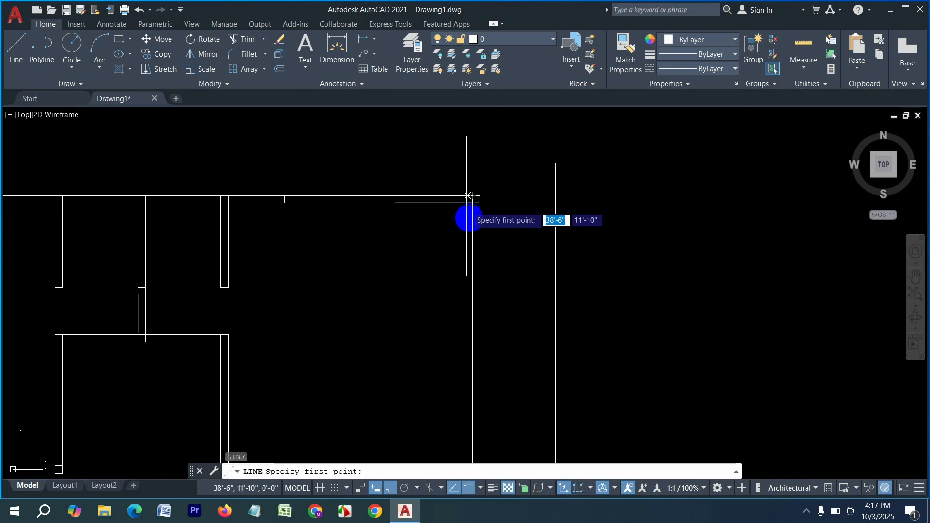
pyautogui.press('Escape')
pyautogui.press('Return')
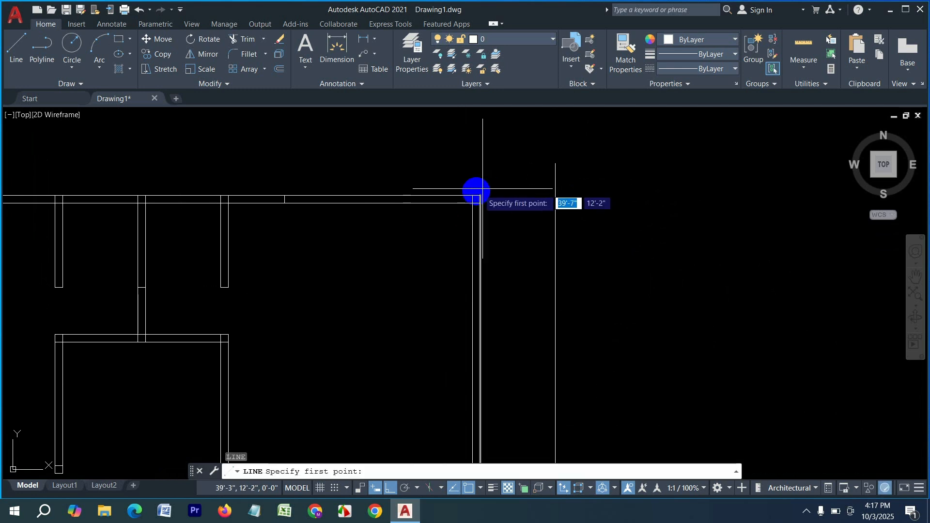
pyautogui.click(472, 196)
pyautogui.click(554, 196)
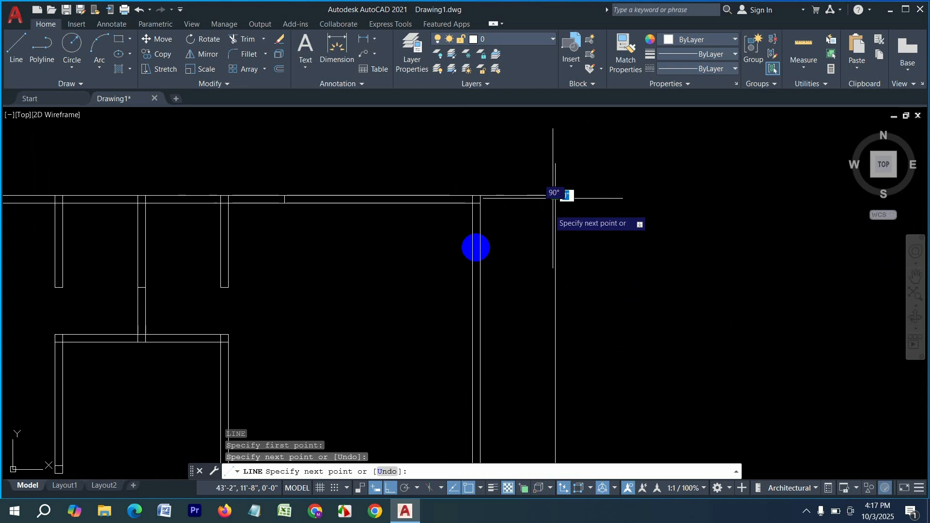
pyautogui.press('Escape')
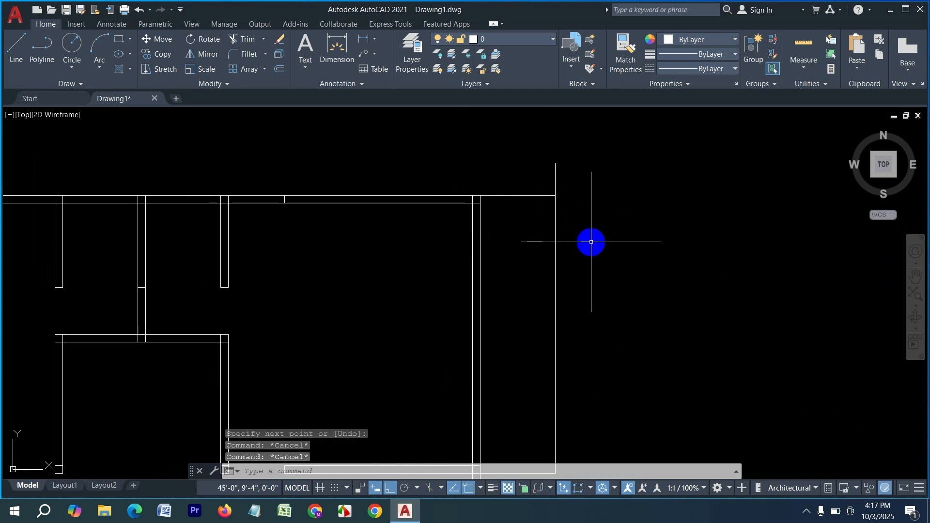
# Step: Trim the part of the new vertical line that sticks out above the top wall line
pyautogui.press('Return')
pyautogui.click(573, 178)
pyautogui.click(534, 175)
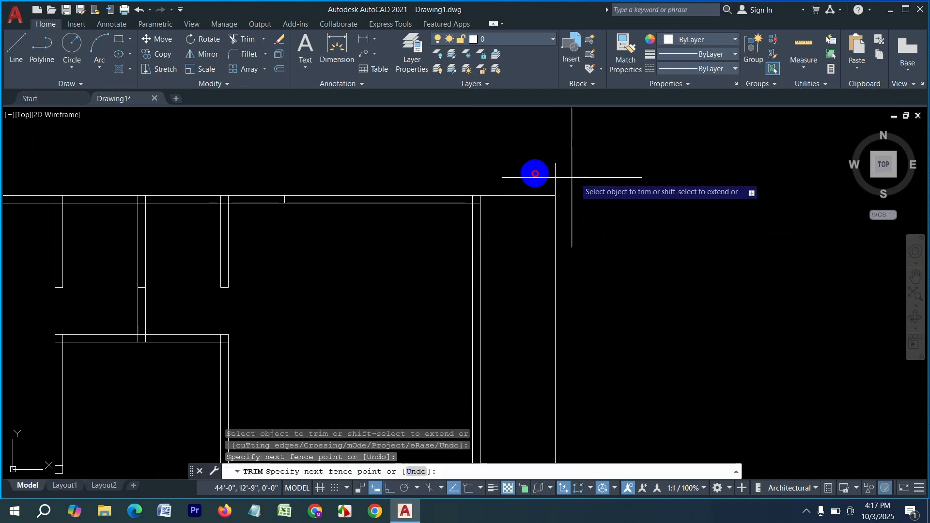
pyautogui.scroll(-4, 452, 176)
pyautogui.scroll(4, 489, 267)
pyautogui.press('Escape')
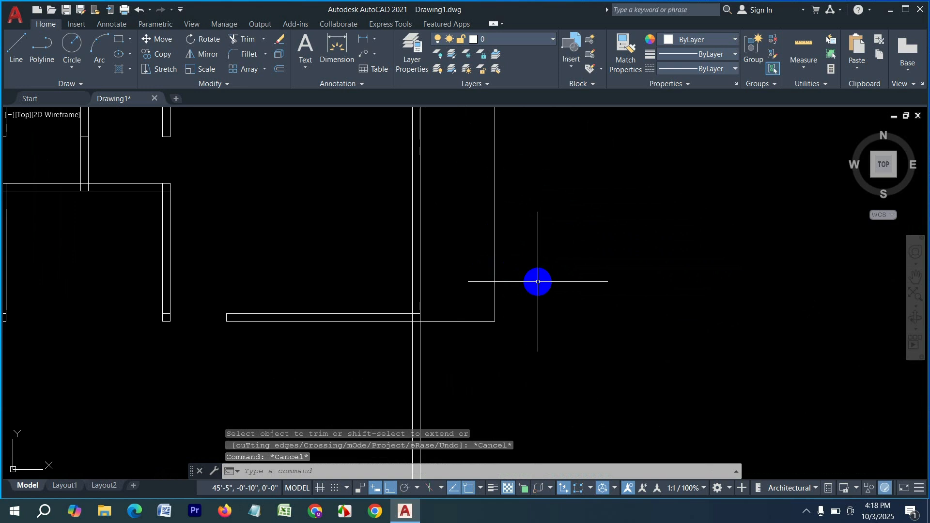
# Step: Offset the bottom and top lines of the projection beside the upper-right room 5" inward
pyautogui.write('o')
pyautogui.press('Return')
pyautogui.write('5')
pyautogui.press('Return')
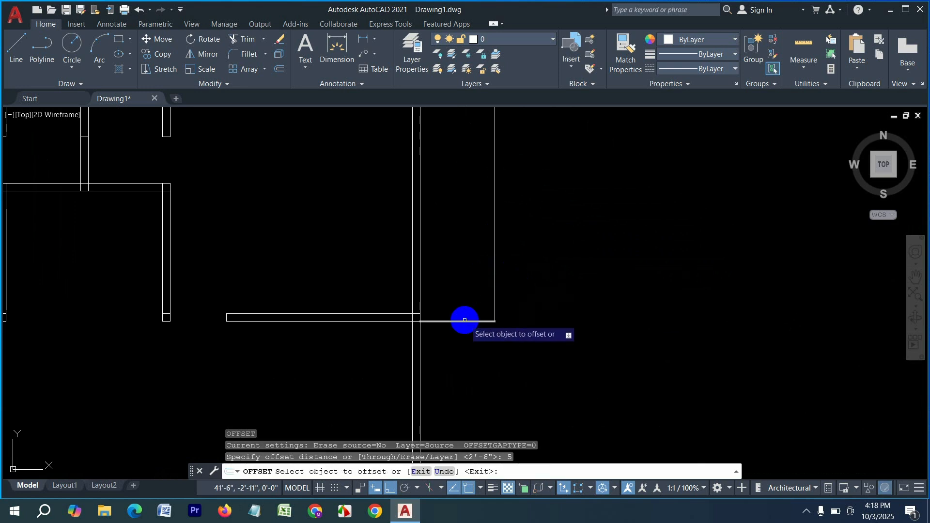
pyautogui.click(461, 321)
pyautogui.click(481, 280)
pyautogui.scroll(-4, 503, 249)
pyautogui.scroll(4, 493, 230)
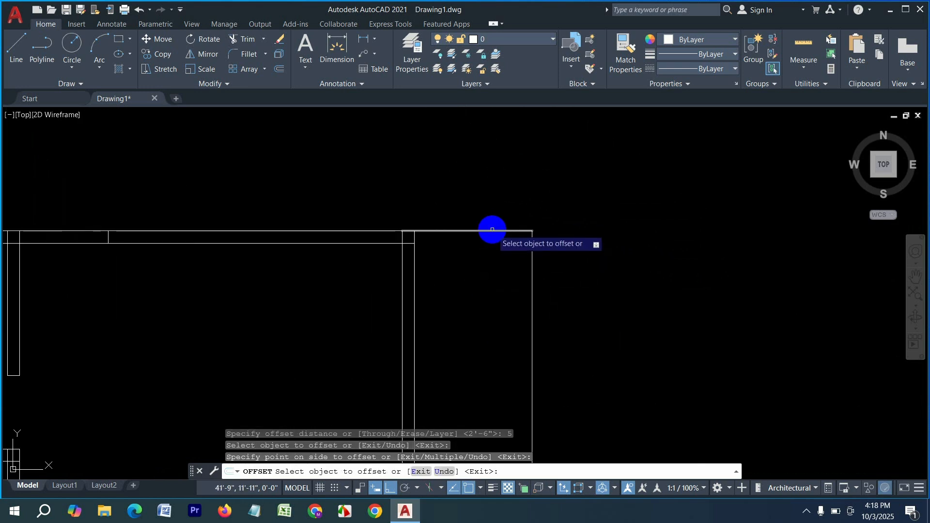
pyautogui.click(492, 231)
pyautogui.click(473, 286)
# Step: Offset the projection's vertical line 5" outward
pyautogui.scroll(-4, 508, 257)
pyautogui.scroll(3, 505, 326)
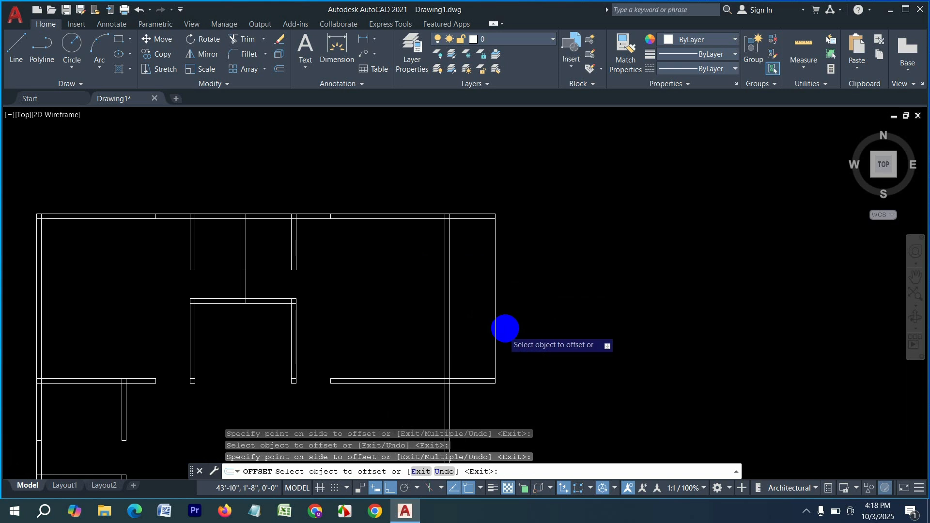
pyautogui.press('Escape')
pyautogui.press('Escape')
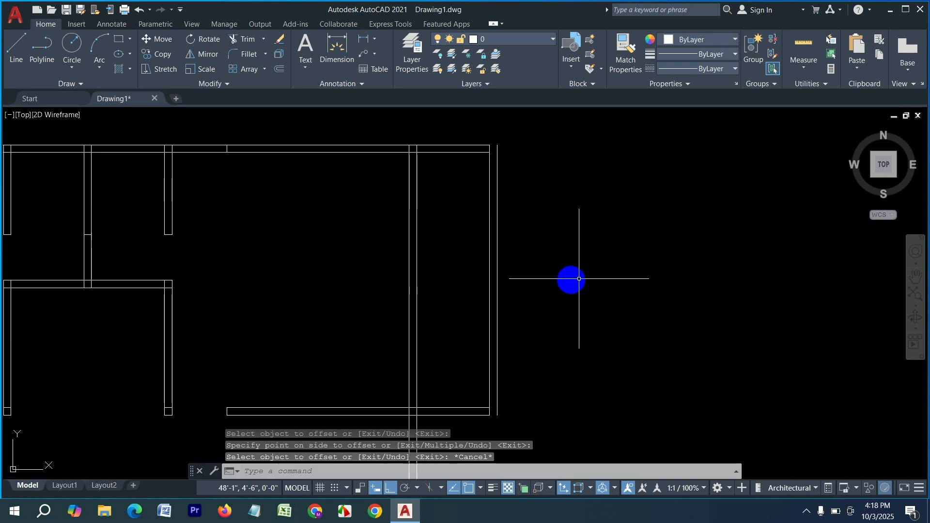
# Step: Extend the top and bottom wall lines of the upper-right projection to its outer vertical line
pyautogui.press('Return')
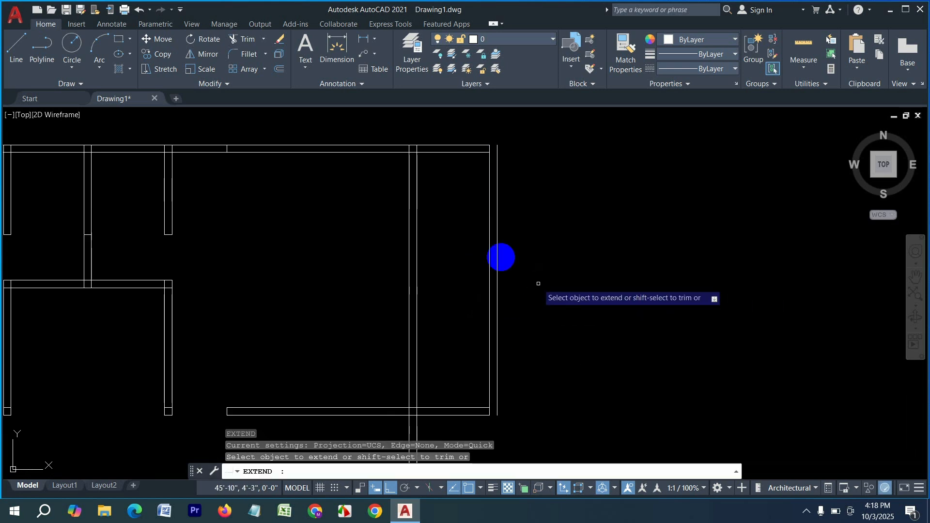
pyautogui.click(456, 187)
pyautogui.click(456, 121)
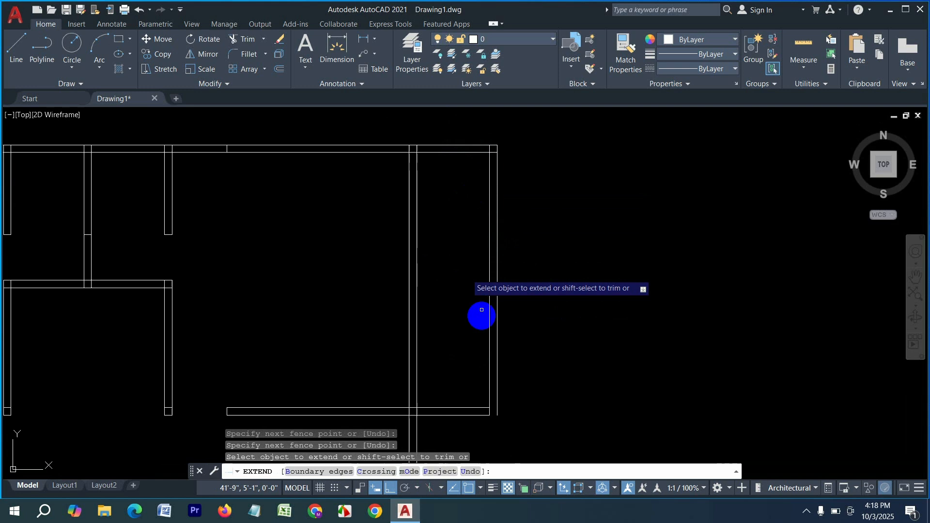
pyautogui.click(470, 388)
pyautogui.click(470, 423)
pyautogui.scroll(-3, 507, 273)
pyautogui.press('Escape')
pyautogui.scroll(2, 533, 289)
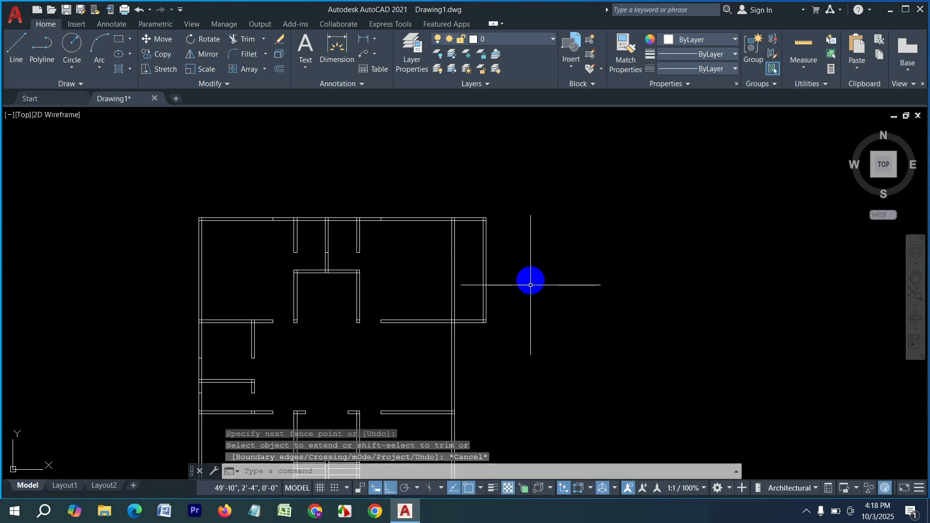
# Step: Copy the upper-right projection's walls down to the lower-right room, aligning the projection's bottom corner with that room's lower wall
pyautogui.click(531, 279)
pyautogui.click(474, 257)
pyautogui.click(499, 341)
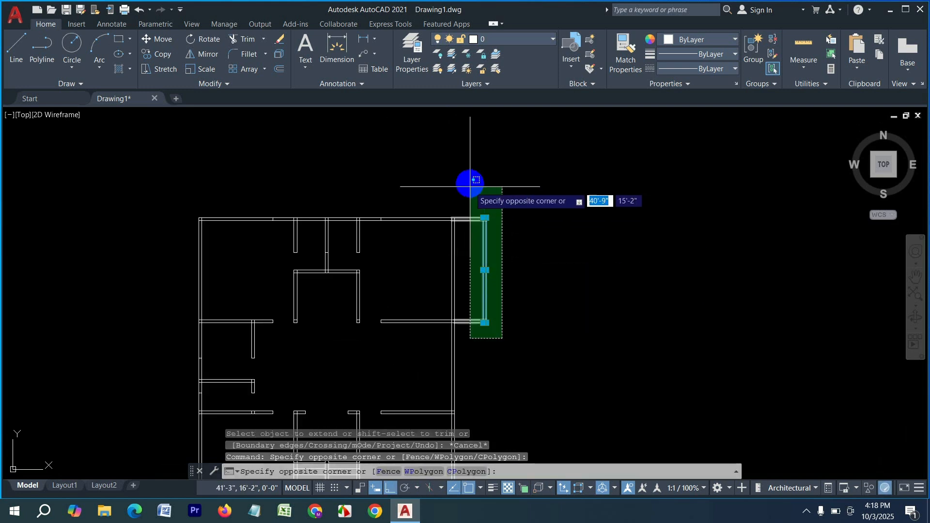
pyautogui.click(470, 190)
pyautogui.scroll(-4, 489, 242)
pyautogui.scroll(4, 518, 264)
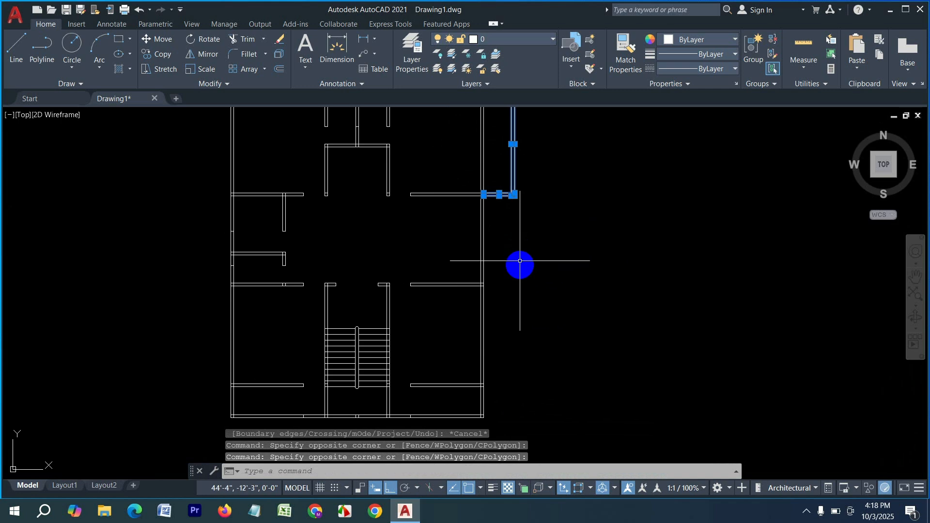
pyautogui.press('Return')
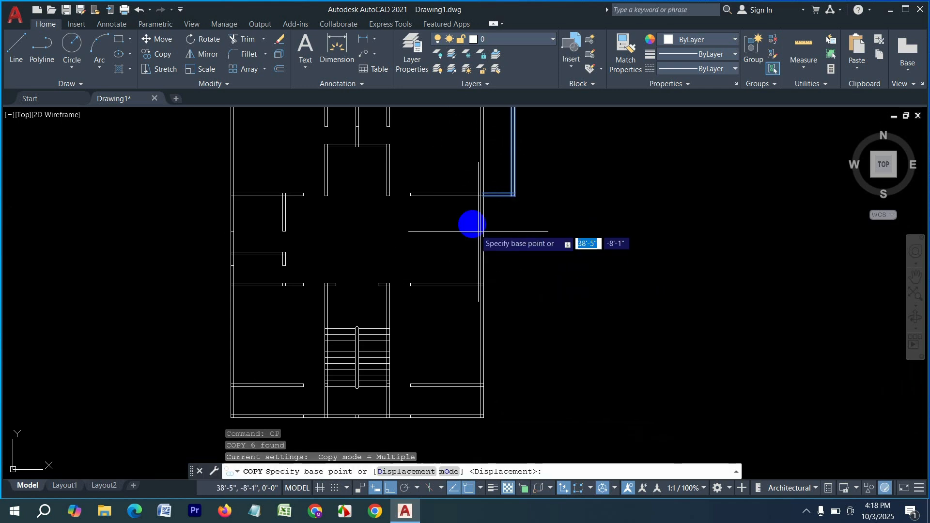
pyautogui.scroll(3, 489, 198)
pyautogui.click(491, 182)
pyautogui.scroll(-4, 492, 164)
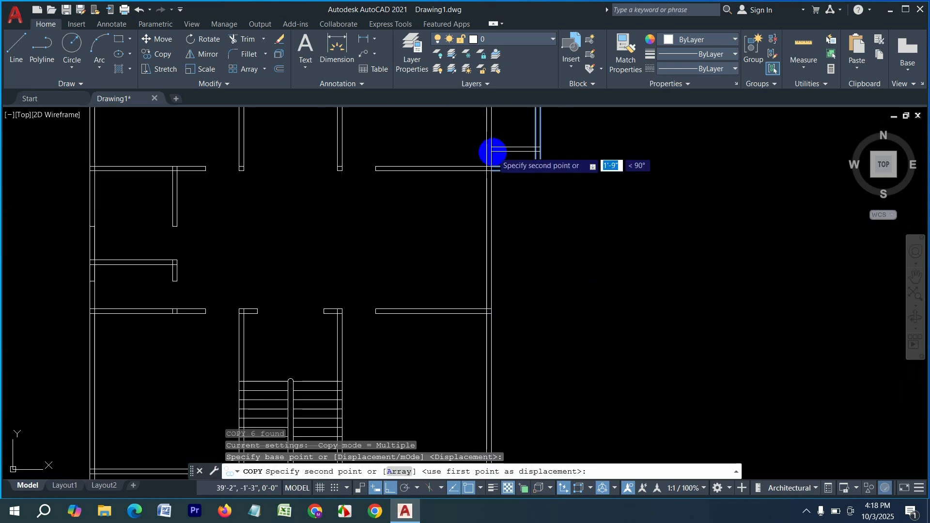
pyautogui.scroll(4, 499, 227)
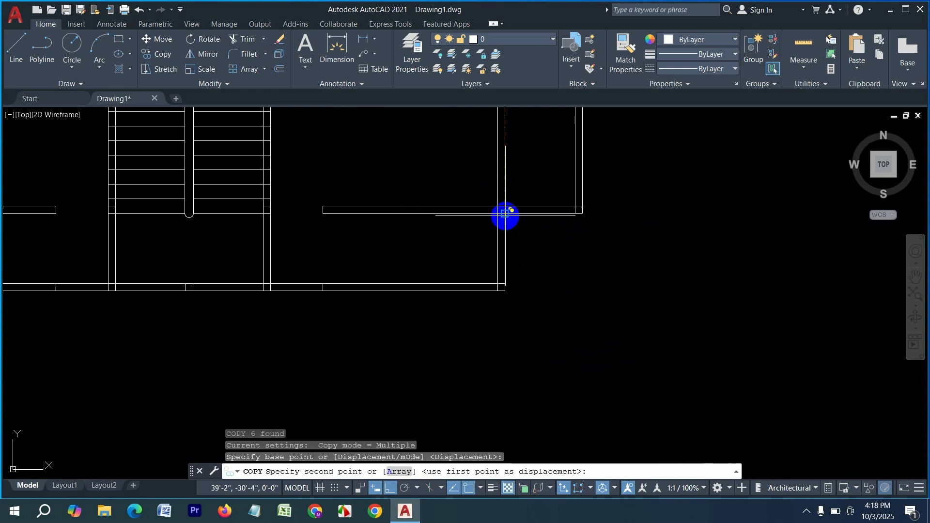
pyautogui.click(505, 215)
pyautogui.scroll(-4, 514, 262)
pyautogui.press('Escape')
pyautogui.scroll(3, 523, 227)
pyautogui.scroll(-2, 541, 310)
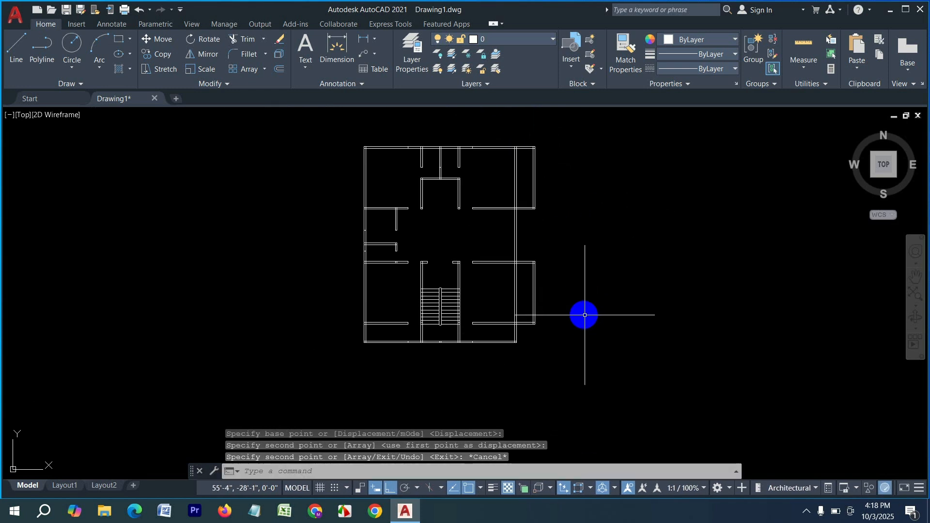
# Step: Draw a short line across the right wall's thickness, level with the inner face of the upper-right room's bottom wall
pyautogui.press('Escape')
pyautogui.scroll(-2, 558, 291)
pyautogui.scroll(7, 474, 166)
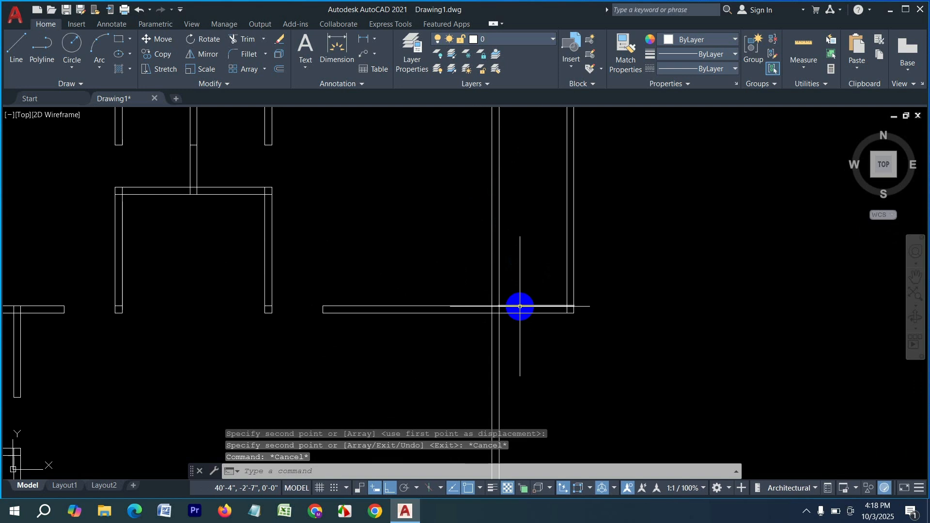
pyautogui.press('Escape')
pyautogui.press('l')
pyautogui.press('Return')
pyautogui.scroll(3, 499, 286)
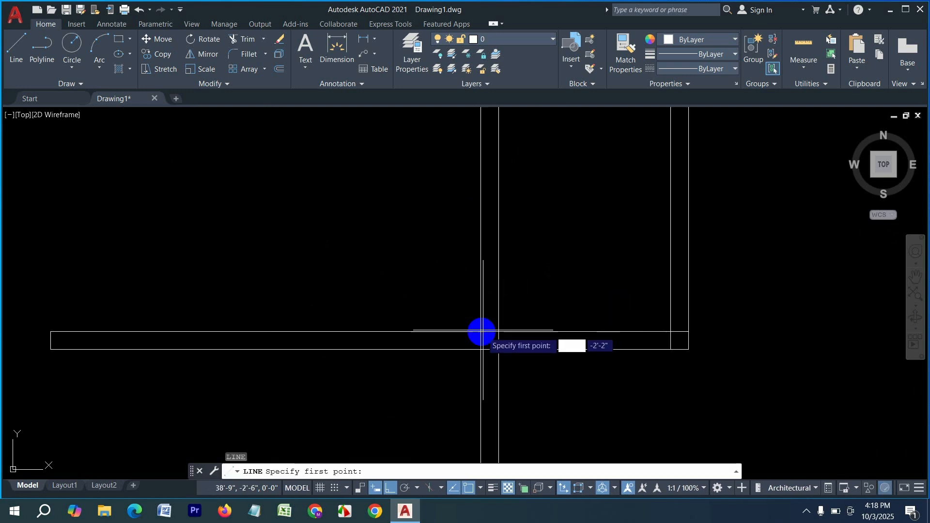
pyautogui.click(481, 332)
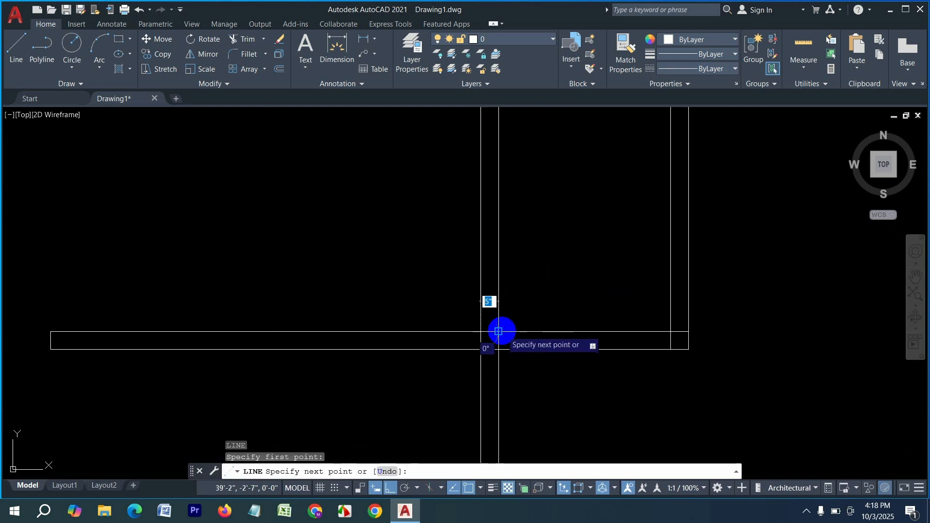
pyautogui.click(499, 331)
pyautogui.press('Return')
# Step: Offset the short line across the upper-right room's right wall 3' upward
pyautogui.write('o')
pyautogui.press('Return')
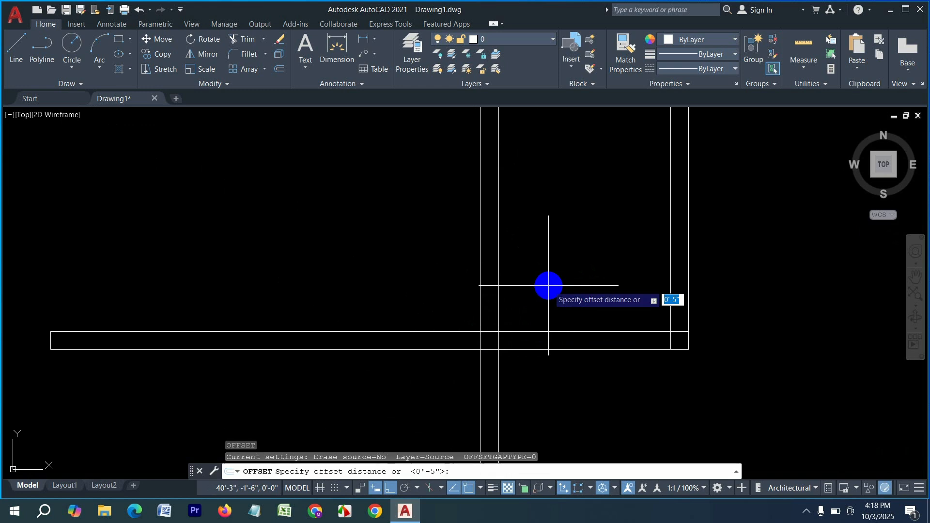
pyautogui.write("3'")
pyautogui.press('Return')
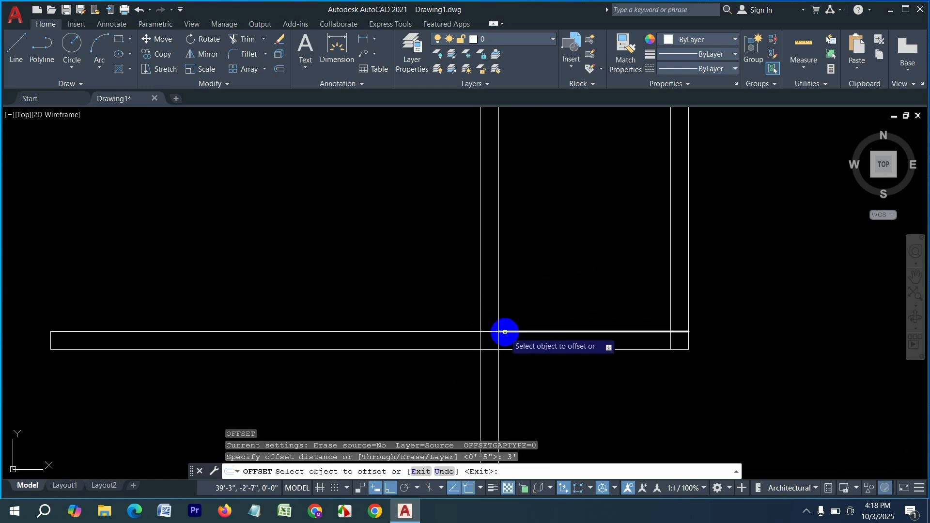
pyautogui.click(486, 331)
pyautogui.click(501, 199)
pyautogui.scroll(-3, 531, 231)
pyautogui.press('Escape')
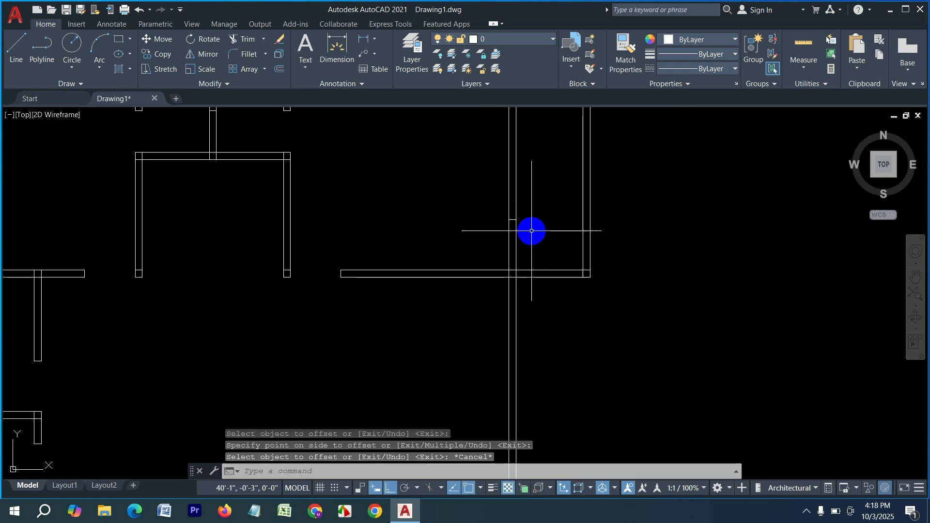
# Step: Trim the right wall lines below the offset line to cut the door opening between the upper-right room and its projection
pyautogui.press('Return')
pyautogui.click(536, 231)
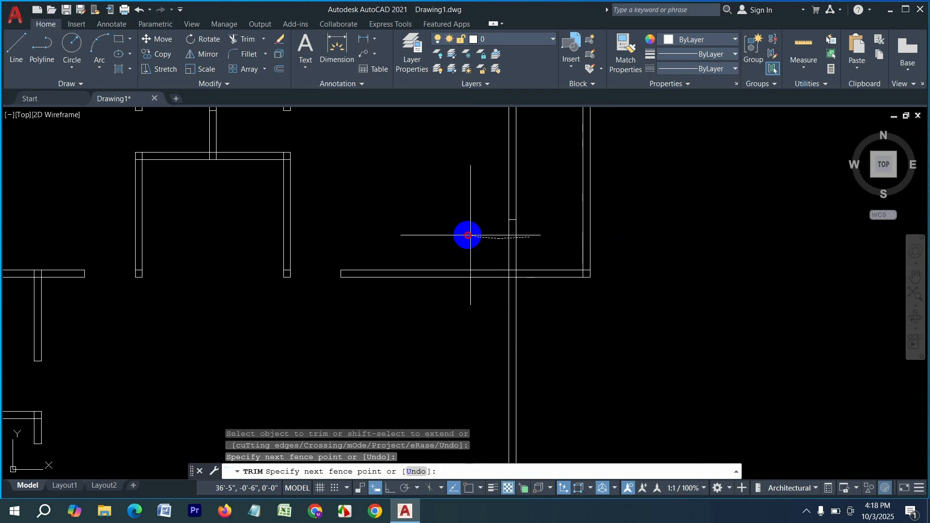
pyautogui.click(469, 235)
pyautogui.scroll(-4, 458, 175)
pyautogui.press('Escape')
pyautogui.moveTo(513, 314); pyautogui.dragTo(512, 277, button='middle')
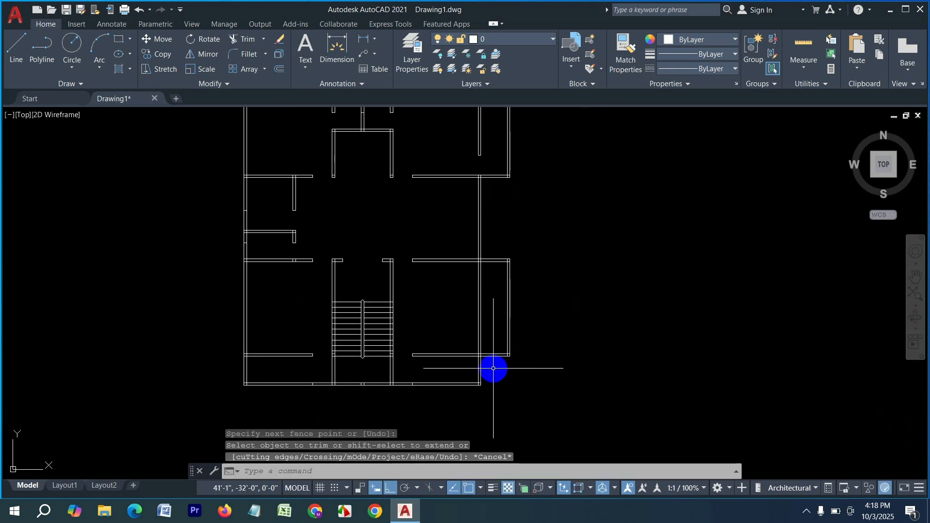
pyautogui.press('Escape')
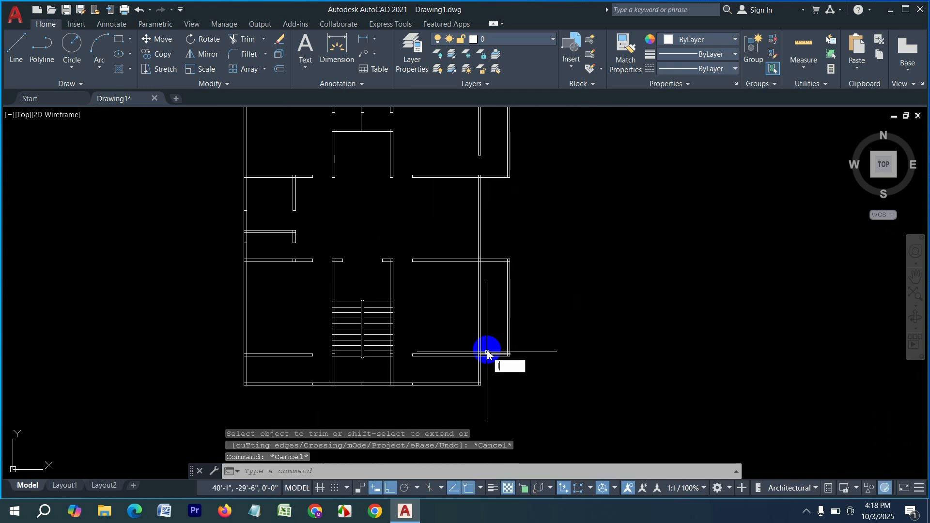
# Step: Draw a short line across the right wall's thickness, level with the inner face of the lower-right room's bottom wall
pyautogui.press('Return')
pyautogui.scroll(2, 492, 380)
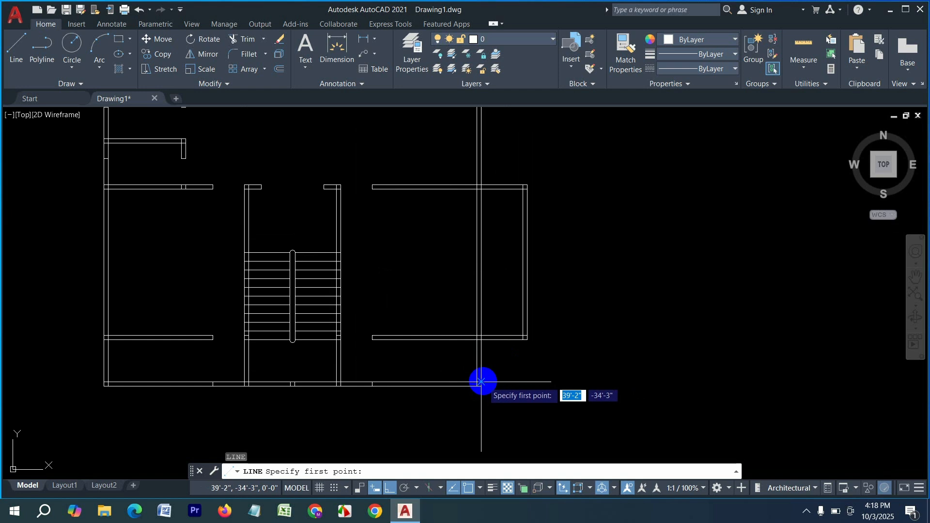
pyautogui.moveTo(514, 382); pyautogui.dragTo(593, 369, button='middle')
pyautogui.scroll(2, 584, 356)
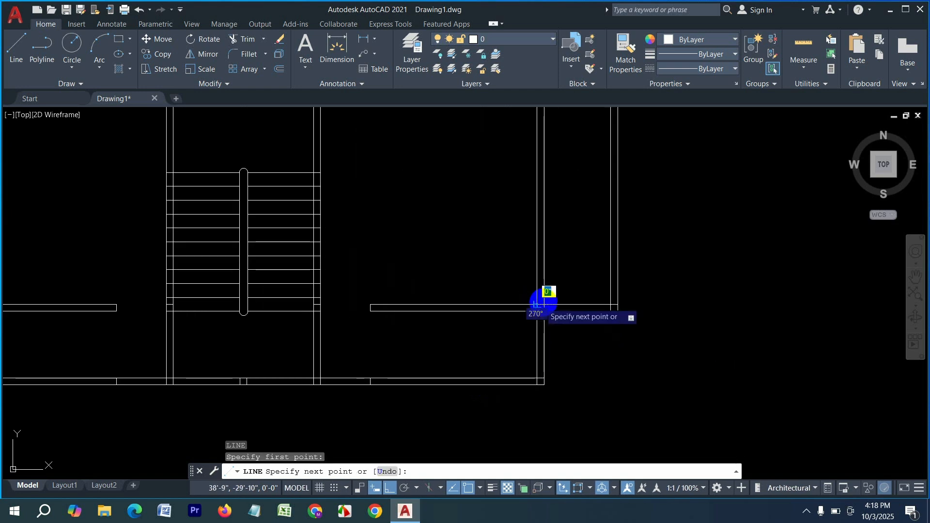
pyautogui.scroll(-2, 544, 303)
pyautogui.press('Escape')
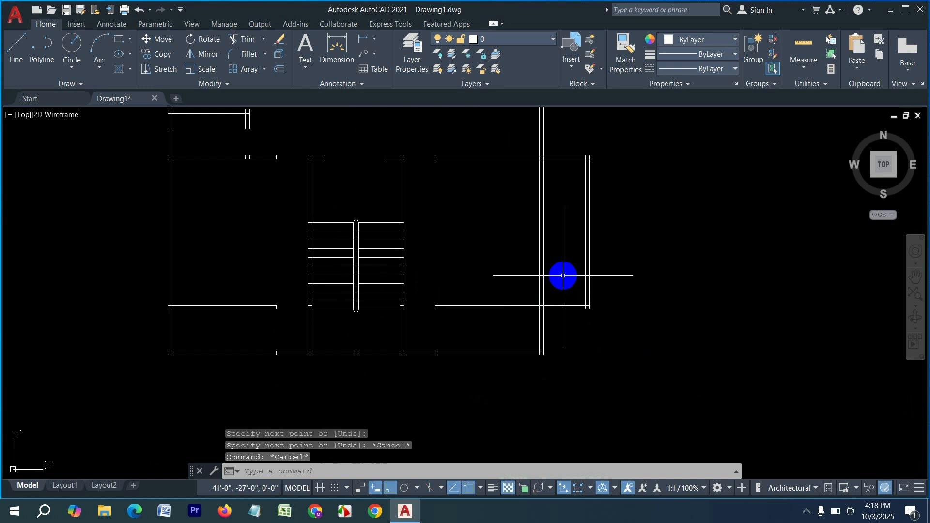
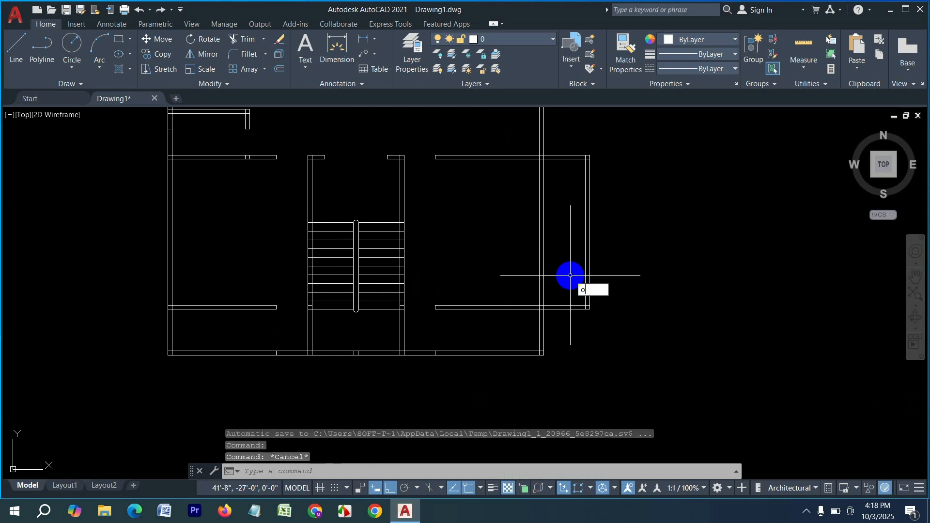
# Step: Offset the short line across the lower-right room's right wall 3' upward
pyautogui.press('Return')
pyautogui.press('Return')
pyautogui.scroll(6, 565, 302)
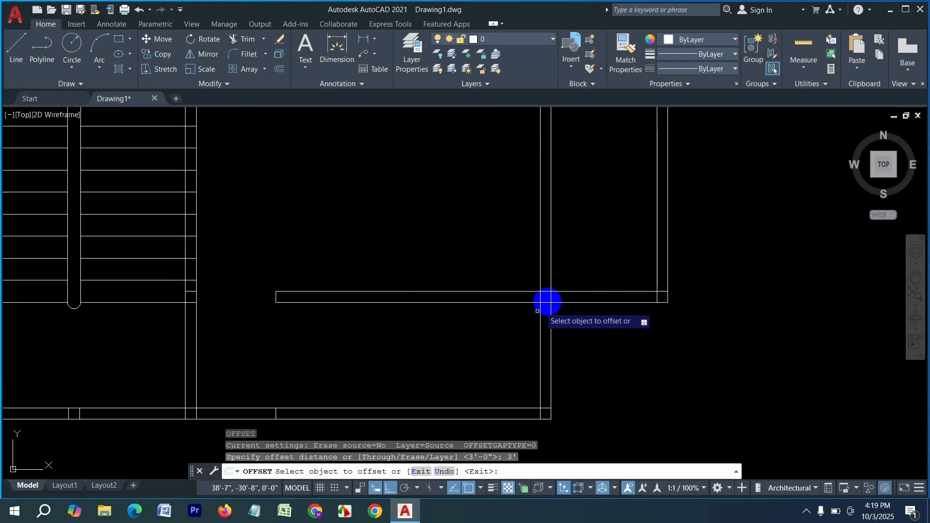
pyautogui.click(546, 286)
pyautogui.click(553, 162)
pyautogui.scroll(-6, 561, 272)
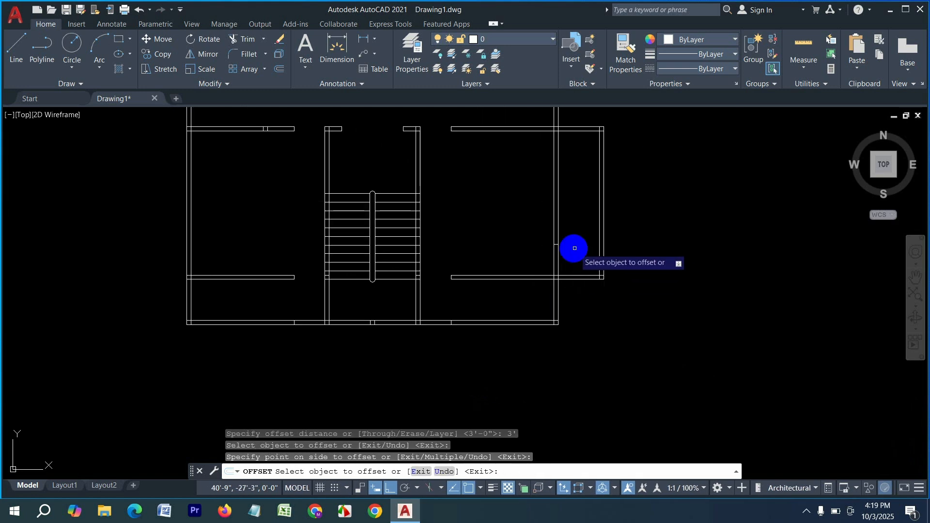
pyautogui.press('Escape')
pyautogui.press('Escape')
# Step: Trim the right wall lines below the offset line to cut the door opening between the lower-right room and its projection
pyautogui.press('Return')
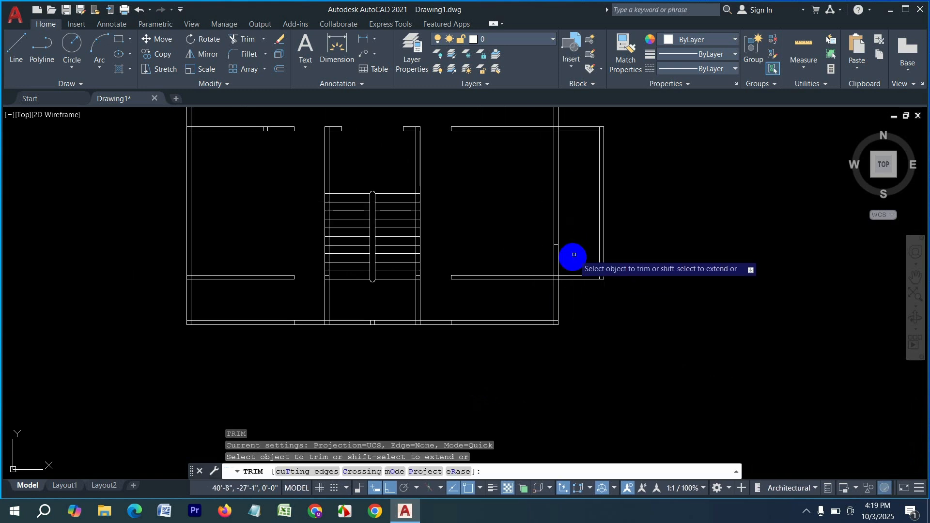
pyautogui.click(571, 258)
pyautogui.click(517, 254)
pyautogui.scroll(-4, 472, 248)
pyautogui.press('Escape')
pyautogui.press('Escape')
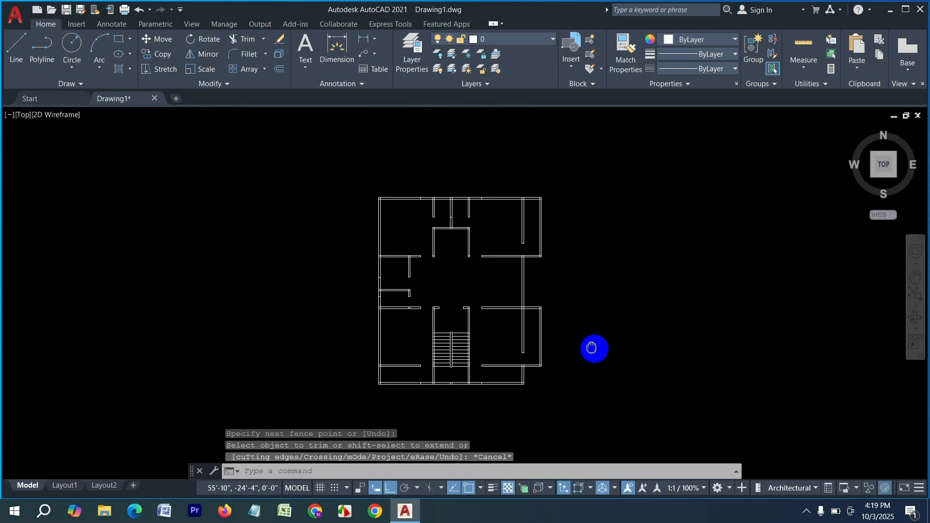
# Step: Trim the overlapping inner wall lines at the plan's upper-left corner
pyautogui.scroll(5, 446, 209)
pyautogui.scroll(4, 318, 181)
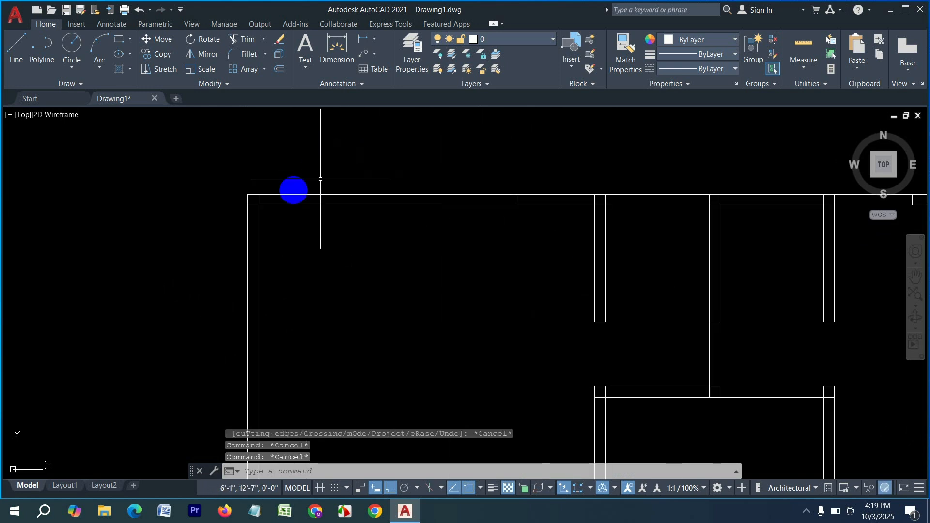
pyautogui.press('Escape')
pyautogui.press('Return')
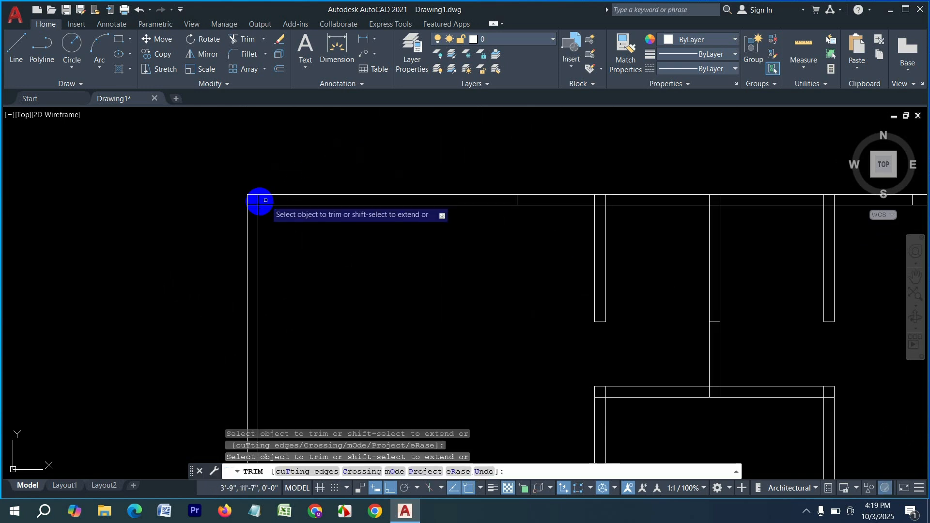
pyautogui.scroll(8, 261, 201)
pyautogui.click(204, 258)
pyautogui.click(253, 201)
pyautogui.scroll(-8, 257, 208)
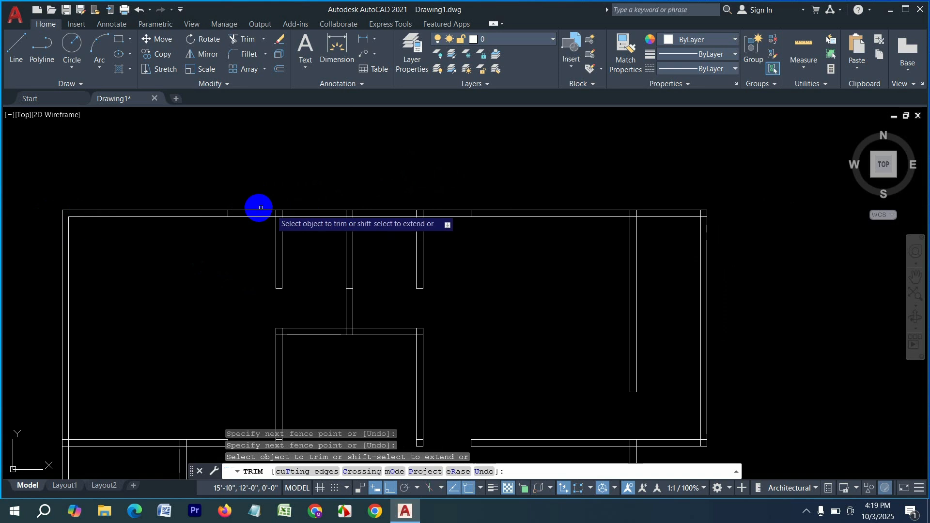
# Step: Trim the short cross line beside the upper-left room and the overlapping lines where the first partition meets the top wall
pyautogui.scroll(4, 104, 248)
pyautogui.click(87, 258)
pyautogui.click(144, 258)
pyautogui.click(351, 253)
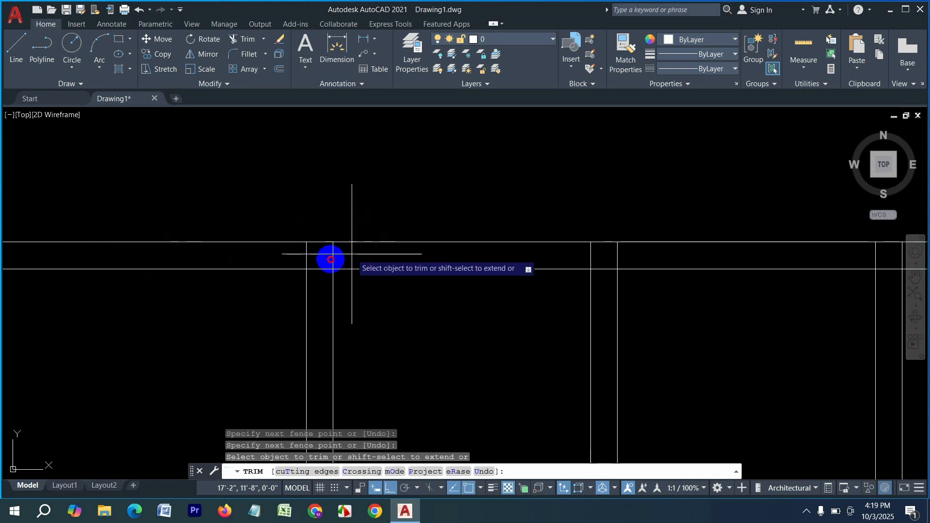
pyautogui.click(284, 260)
pyautogui.click(323, 260)
pyautogui.click(325, 277)
pyautogui.press('Return')
pyautogui.scroll(2, 596, 262)
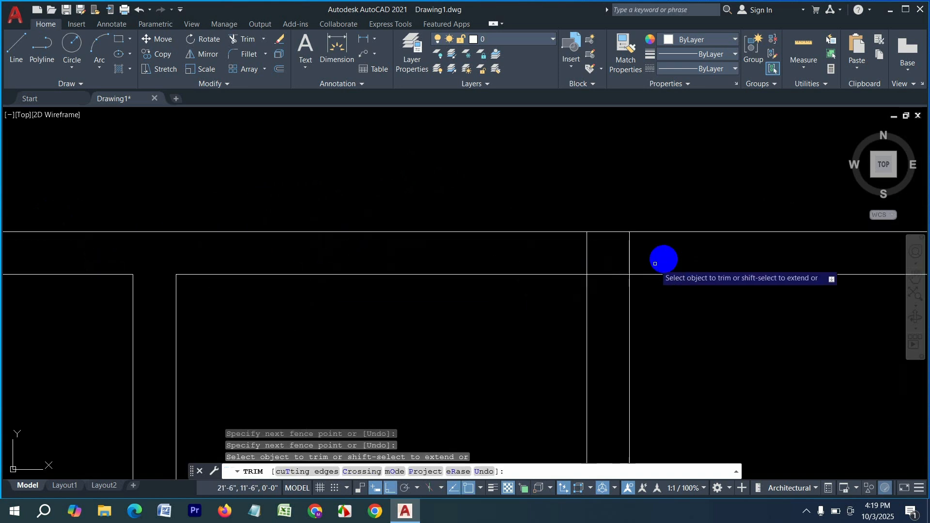
# Step: Trim the overlapping lines where the second and third partitions meet the top wall
pyautogui.click(565, 257)
pyautogui.click(606, 270)
pyautogui.press('Return')
pyautogui.scroll(-2, 577, 228)
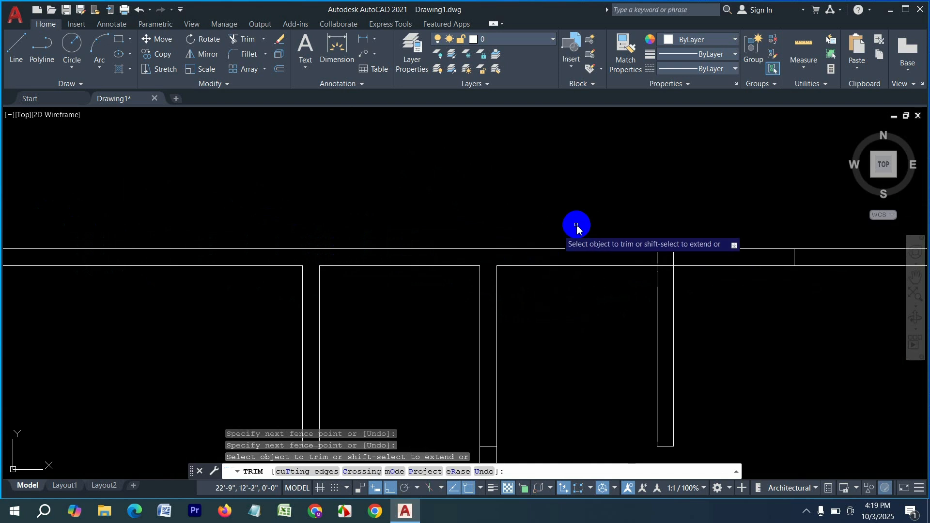
pyautogui.scroll(4, 714, 260)
pyautogui.click(666, 257)
pyautogui.click(540, 257)
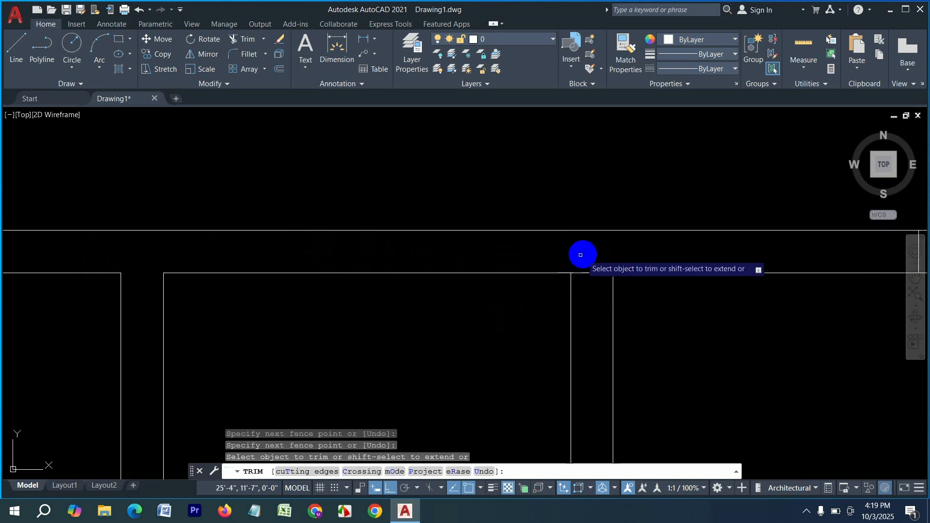
pyautogui.click(584, 255)
pyautogui.click(585, 287)
pyautogui.scroll(-3, 306, 235)
# Step: Trim away the short line crossing the top wall just right of the third partition
pyautogui.scroll(3, 466, 244)
pyautogui.click(414, 239)
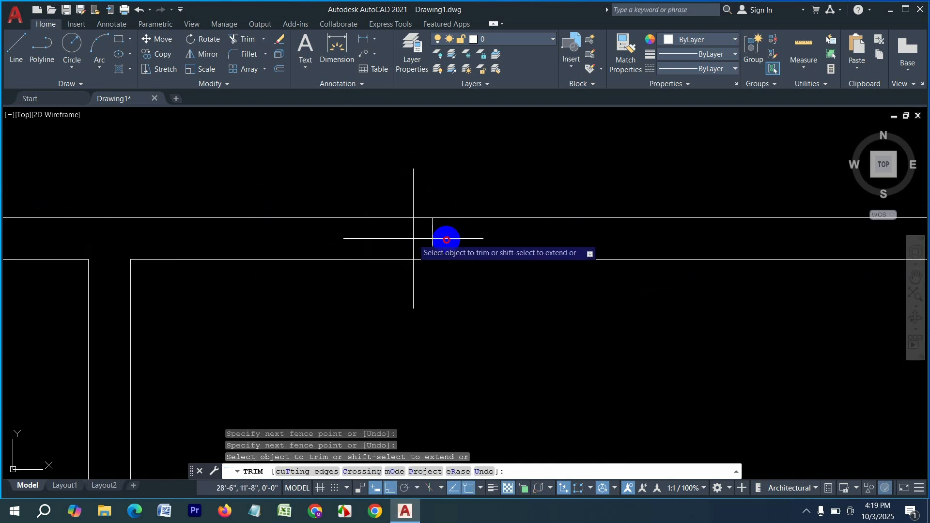
pyautogui.click(475, 239)
# Step: Trim the overlapping lines where the rightmost partition meets the top wall
pyautogui.scroll(-1, 249, 239)
pyautogui.scroll(-2, 538, 245)
pyautogui.scroll(4, 482, 230)
pyautogui.click(460, 230)
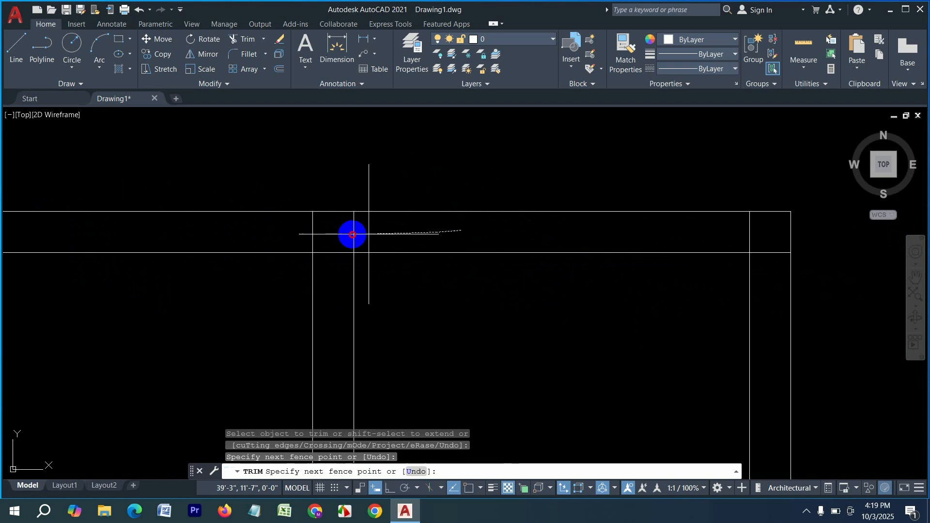
pyautogui.moveTo(295, 231); pyautogui.dragTo(338, 288)
pyautogui.scroll(-4, 560, 257)
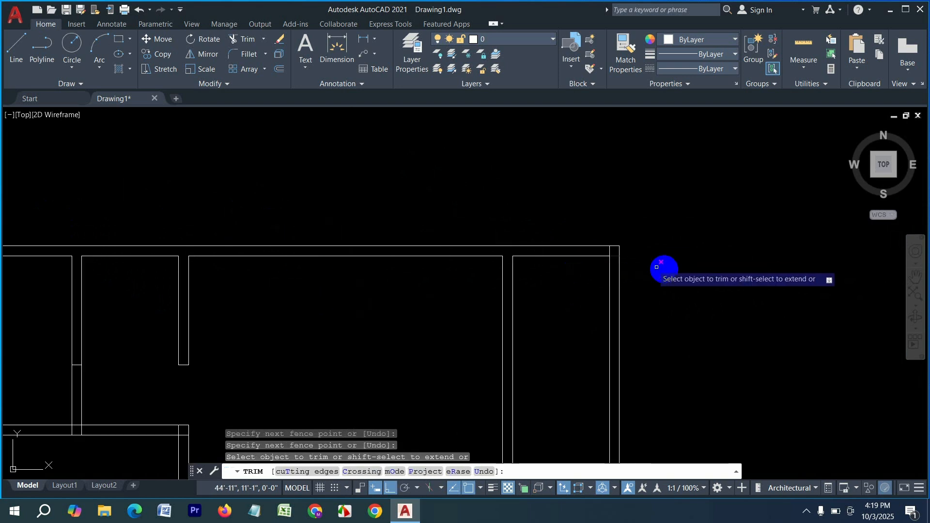
# Step: Trim the overlapping inner wall lines at the plan's upper-right corner
pyautogui.scroll(4, 649, 265)
pyautogui.click(520, 226)
pyautogui.moveTo(474, 211); pyautogui.dragTo(477, 214)
pyautogui.scroll(-3, 661, 196)
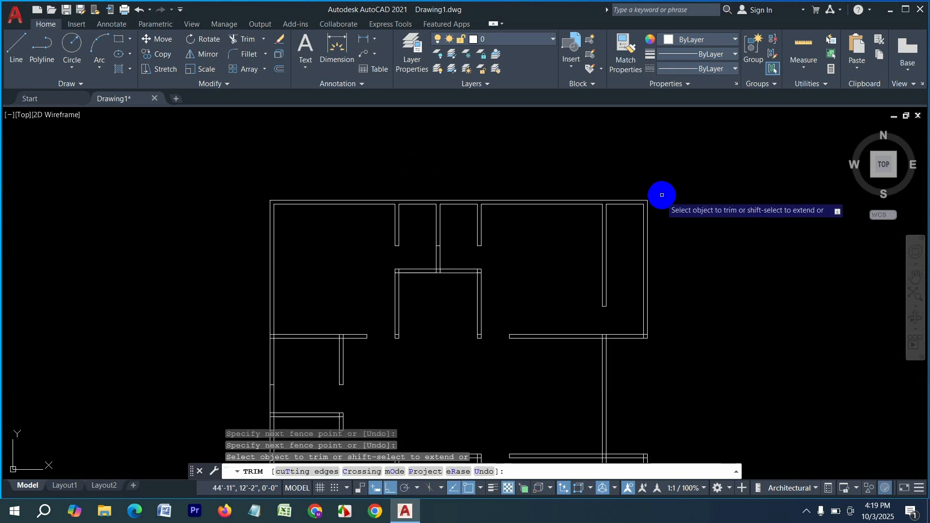
# Step: Trim the overlaps at the upper-right projection's lower outer corner and where the vertical wall below meets its lower wall
pyautogui.scroll(5, 623, 251)
pyautogui.moveTo(597, 145)
pyautogui.mouseDown()
pyautogui.moveTo(572, 201)
pyautogui.moveTo(489, 216)
pyautogui.mouseUp()
pyautogui.scroll(-5, 762, 302)
pyautogui.scroll(5, 569, 295)
pyautogui.moveTo(510, 263); pyautogui.dragTo(727, 262)
pyautogui.moveTo(603, 265); pyautogui.dragTo(610, 350)
pyautogui.scroll(-4, 619, 226)
pyautogui.scroll(-5, 668, 306)
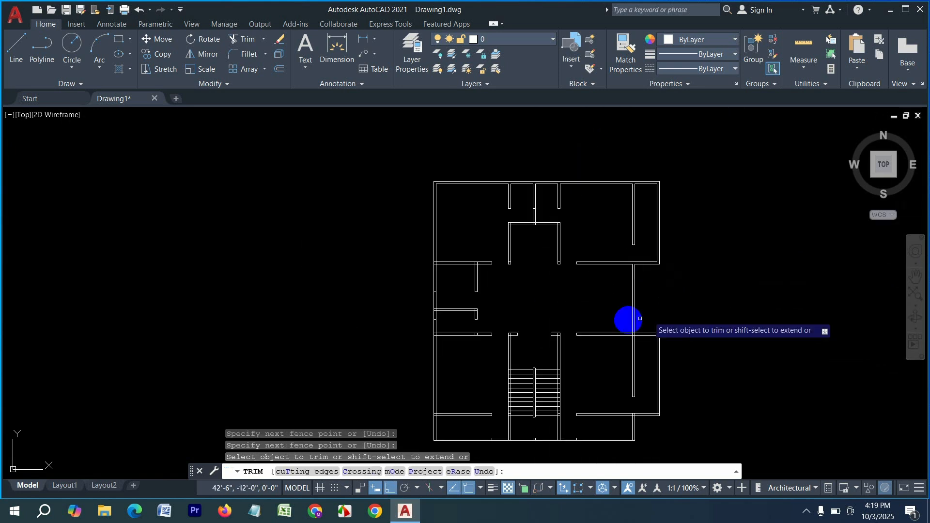
# Step: Trim the overlapping lines where the right-hand vertical wall crosses the lower-right room's upper wall
pyautogui.scroll(6, 671, 353)
pyautogui.scroll(-3, 619, 326)
pyautogui.scroll(2, 572, 199)
pyautogui.scroll(-3, 731, 368)
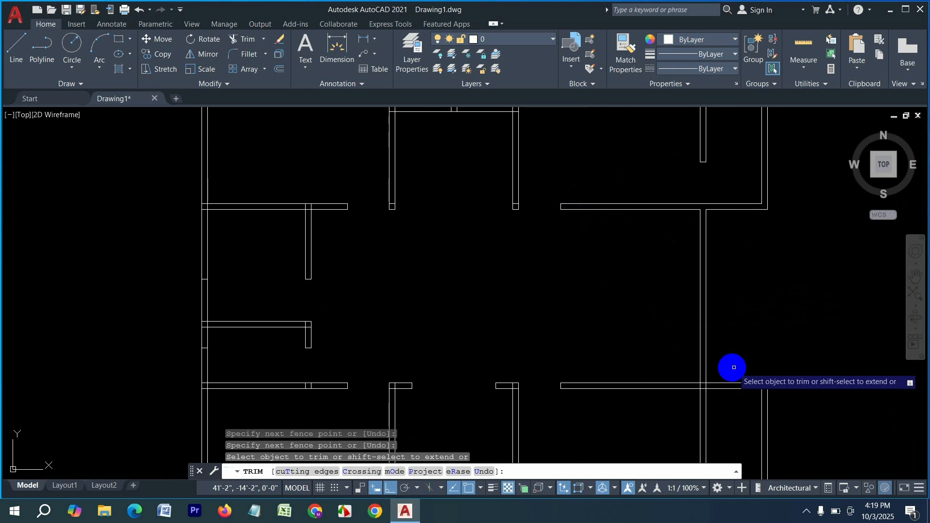
pyautogui.scroll(7, 723, 235)
pyautogui.moveTo(646, 261); pyautogui.dragTo(512, 260)
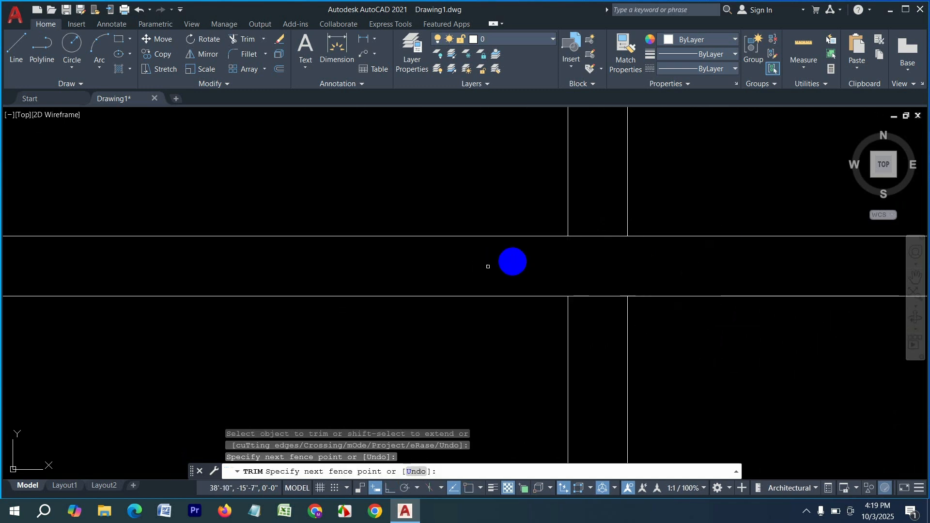
pyautogui.moveTo(571, 222)
pyautogui.mouseDown()
pyautogui.moveTo(596, 223)
pyautogui.moveTo(572, 322)
pyautogui.mouseUp()
pyautogui.scroll(-5, 572, 322)
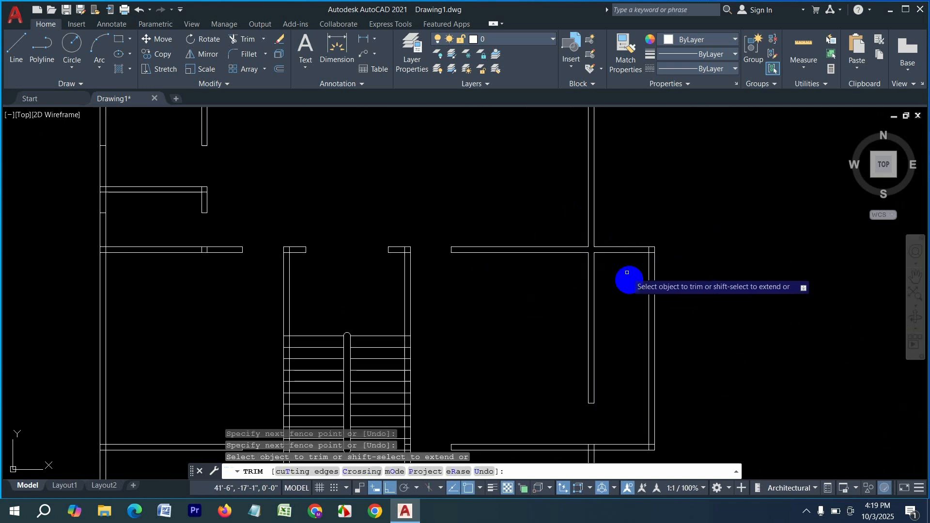
# Step: Trim the overlapping inner wall lines at the upper and lower outer corners of the lower-right projection
pyautogui.scroll(4, 630, 279)
pyautogui.scroll(2, 634, 286)
pyautogui.moveTo(620, 293); pyautogui.dragTo(509, 214)
pyautogui.scroll(-4, 664, 191)
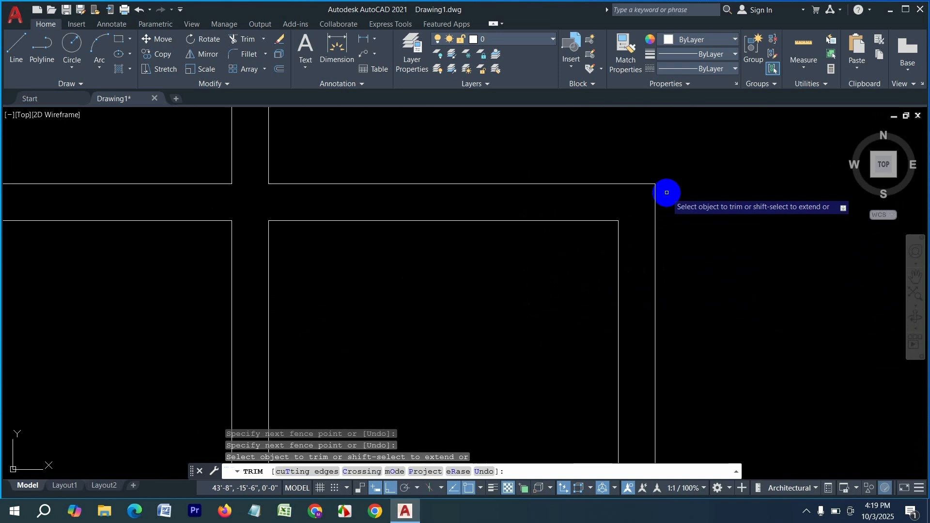
pyautogui.scroll(5, 671, 304)
pyautogui.scroll(4, 683, 379)
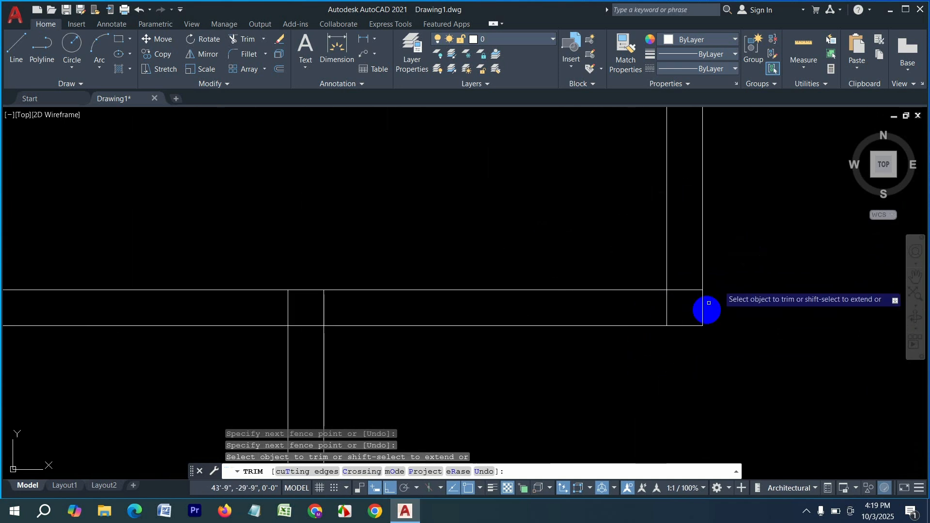
pyautogui.moveTo(685, 247); pyautogui.dragTo(596, 324)
pyautogui.scroll(-5, 827, 309)
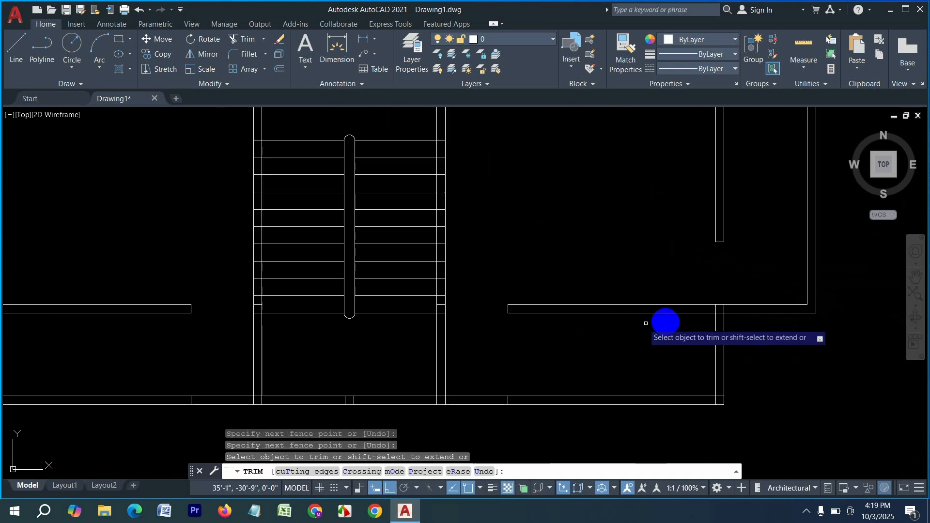
# Step: Trim the overlaps where the short right-hand wall meets the lower-right room's bottom wall and at the plan's bottom-right corner
pyautogui.scroll(5, 795, 301)
pyautogui.moveTo(826, 334); pyautogui.dragTo(708, 318)
pyautogui.moveTo(793, 329); pyautogui.dragTo(790, 375)
pyautogui.scroll(-4, 623, 243)
pyautogui.scroll(3, 639, 333)
pyautogui.scroll(4, 659, 357)
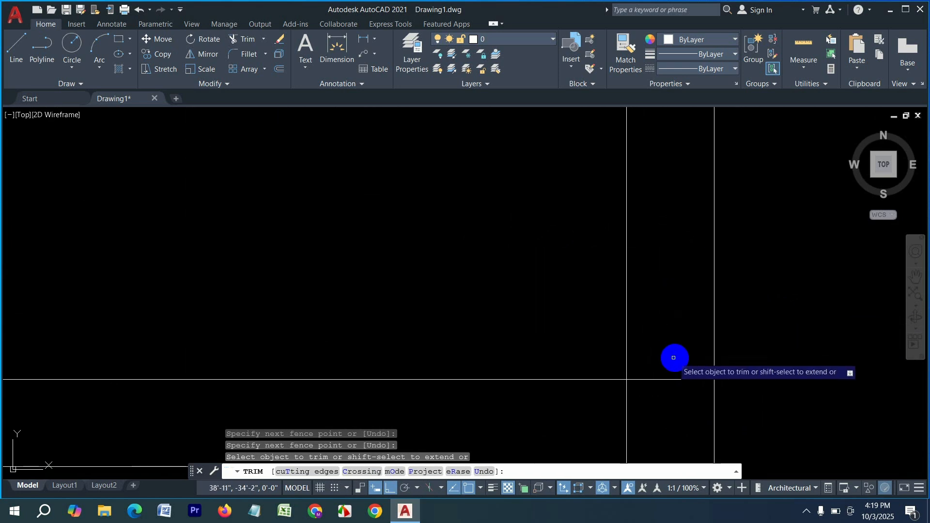
pyautogui.moveTo(675, 357); pyautogui.dragTo(582, 407)
pyautogui.scroll(-9, 756, 268)
# Step: Trim the short cross line in the bottom wall right of the stairs and the overlaps at the right stair wall
pyautogui.scroll(5, 564, 278)
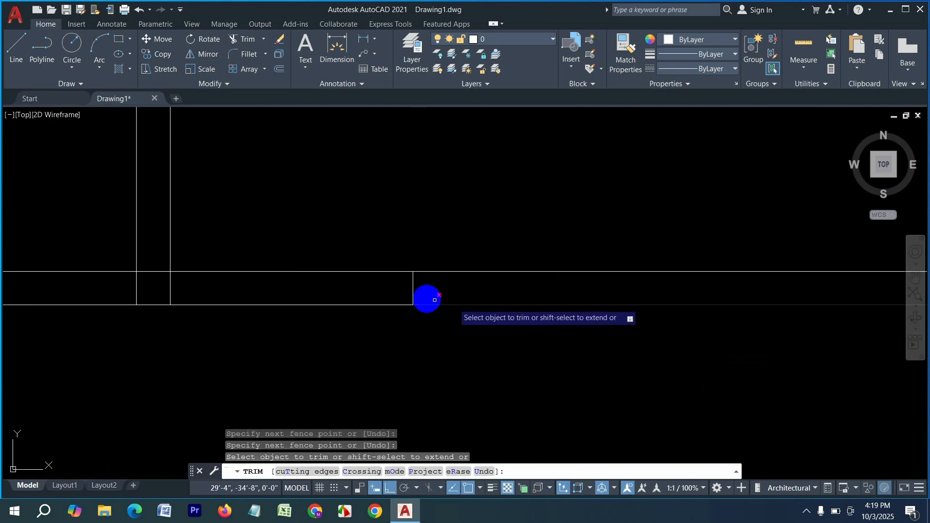
pyautogui.moveTo(387, 287); pyautogui.dragTo(503, 284)
pyautogui.scroll(-3, 387, 297)
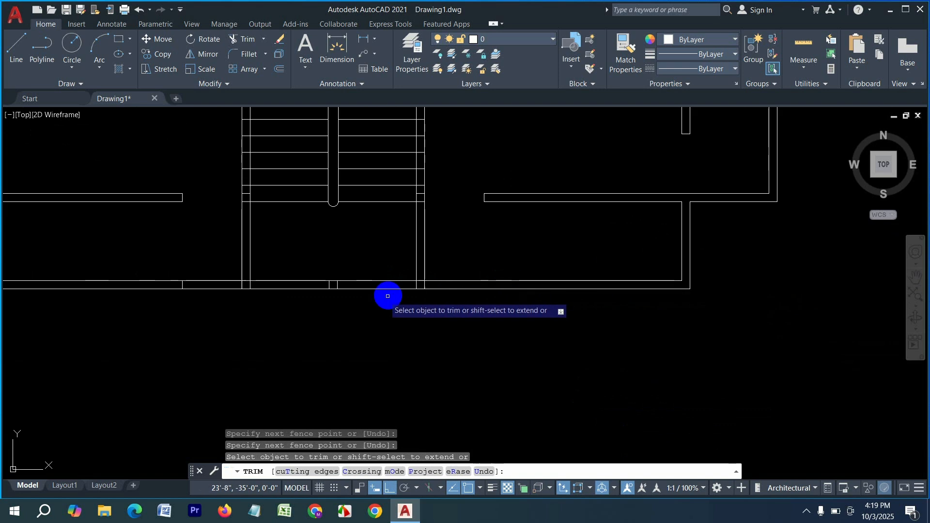
pyautogui.scroll(4, 533, 264)
pyautogui.moveTo(526, 239); pyautogui.dragTo(636, 242)
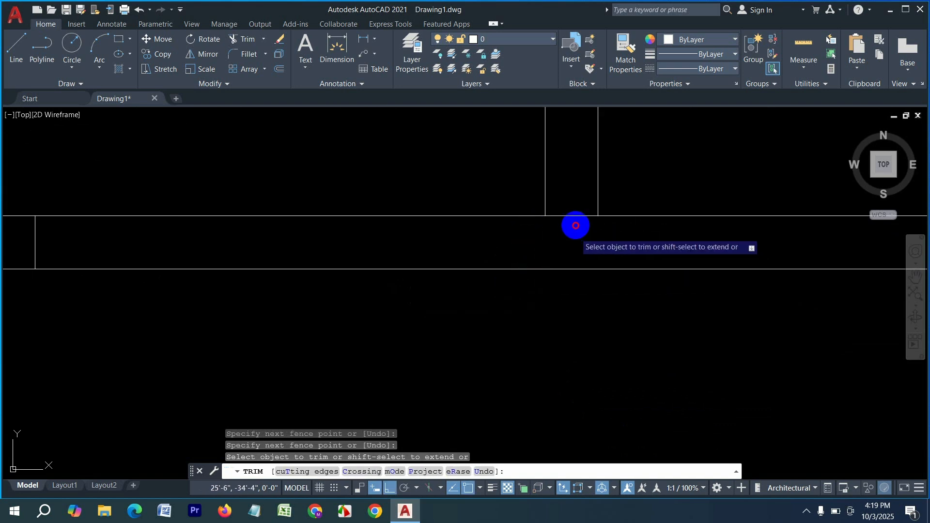
pyautogui.moveTo(575, 227); pyautogui.dragTo(576, 201)
pyautogui.scroll(-5, 641, 291)
# Step: Trim the overlaps where the left stair wall meets the bottom wall, and the short cross lines below the stairs
pyautogui.scroll(4, 554, 288)
pyautogui.moveTo(486, 280); pyautogui.dragTo(588, 280)
pyautogui.moveTo(127, 280)
pyautogui.mouseDown()
pyautogui.moveTo(202, 276)
pyautogui.moveTo(183, 248)
pyautogui.mouseUp()
pyautogui.scroll(-3, 499, 205)
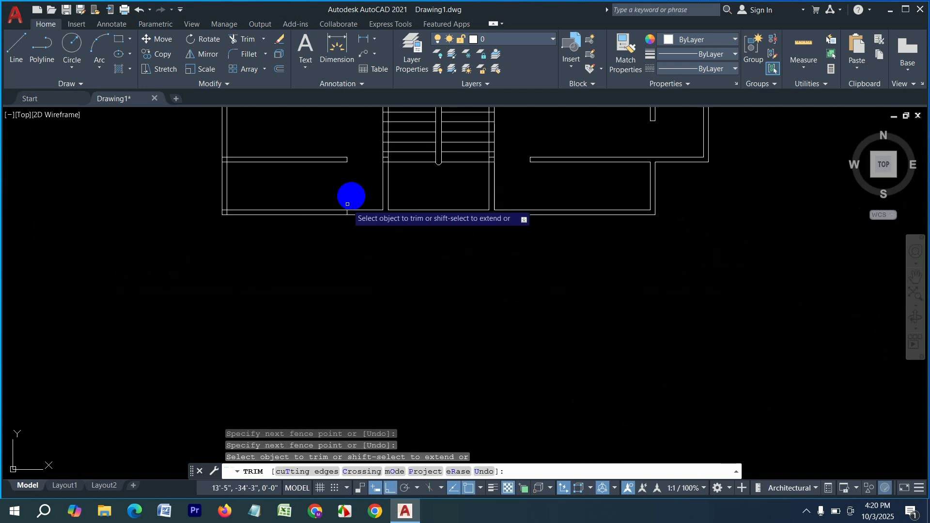
# Step: Trim the short cross line in the bottom wall left of the stairs and the overlaps at the plan's bottom-left corner
pyautogui.scroll(3, 300, 295)
pyautogui.scroll(-3, 430, 326)
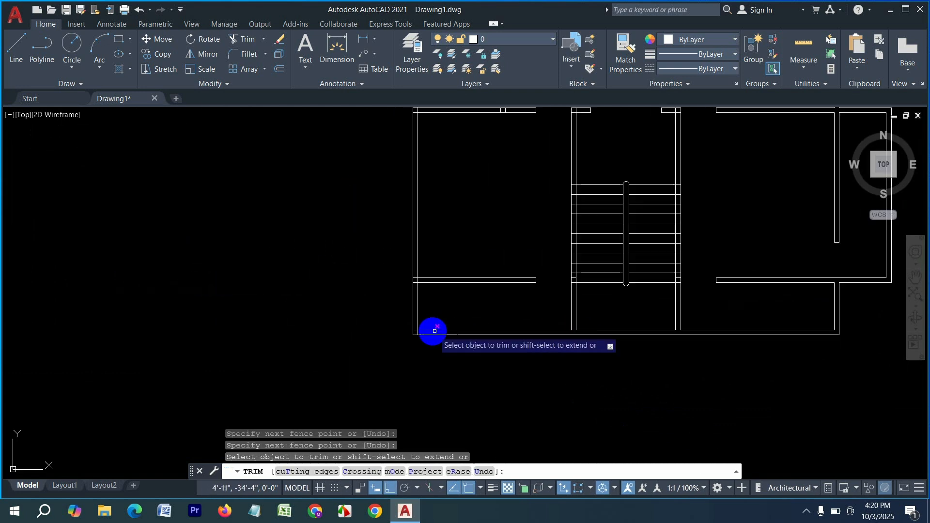
pyautogui.scroll(4, 392, 328)
pyautogui.scroll(-3, 291, 334)
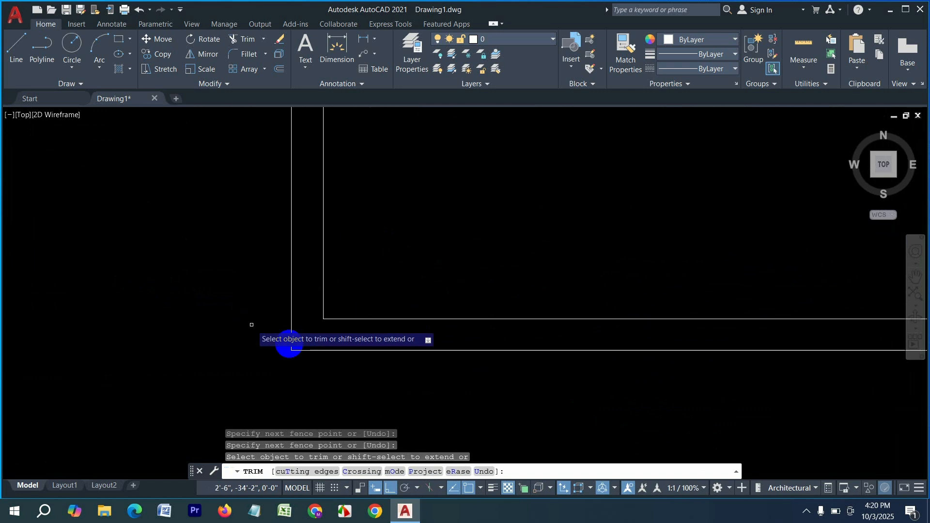
# Step: Trim the overlapping lines where the lower-left room's bottom wall meets the left outer wall
pyautogui.scroll(3, 339, 196)
pyautogui.click(333, 169)
pyautogui.click(333, 252)
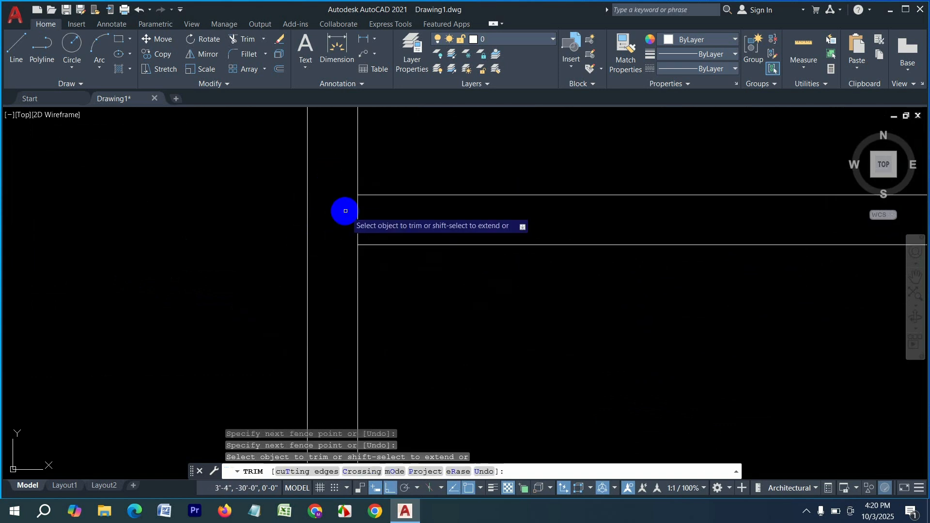
pyautogui.click(344, 210)
pyautogui.click(403, 212)
pyautogui.scroll(-4, 324, 294)
# Step: Trim the overlapping lines where the lower-left room's upper wall meets the left outer wall
pyautogui.scroll(5, 400, 276)
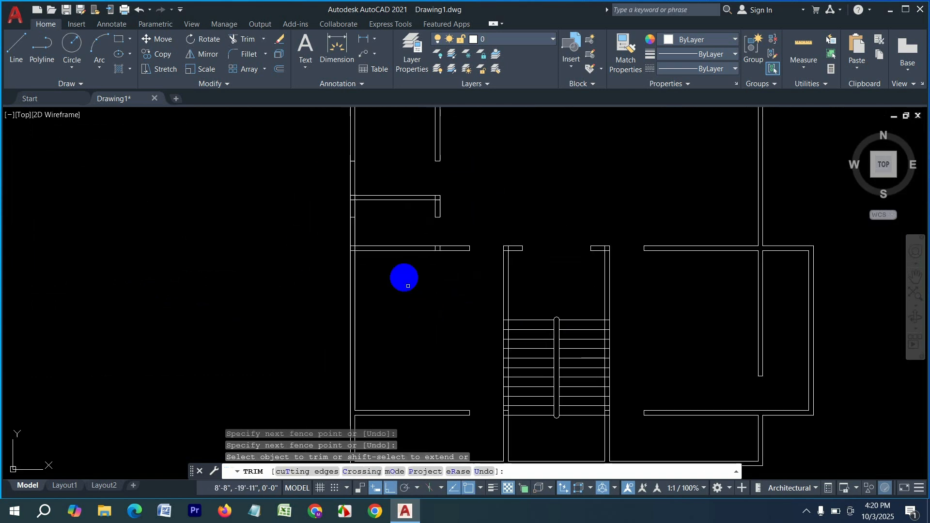
pyautogui.click(248, 293)
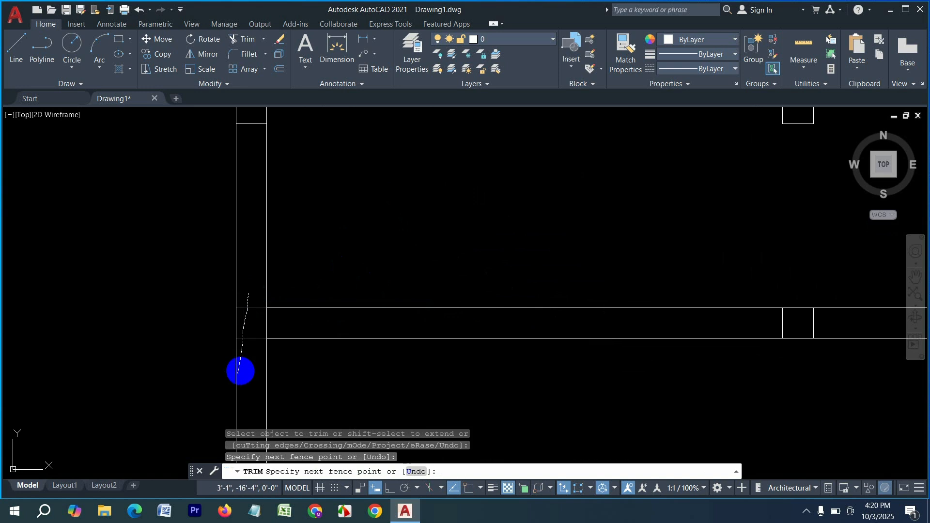
pyautogui.click(241, 372)
pyautogui.click(253, 324)
pyautogui.click(298, 324)
pyautogui.scroll(-4, 417, 297)
pyautogui.scroll(-3, 471, 289)
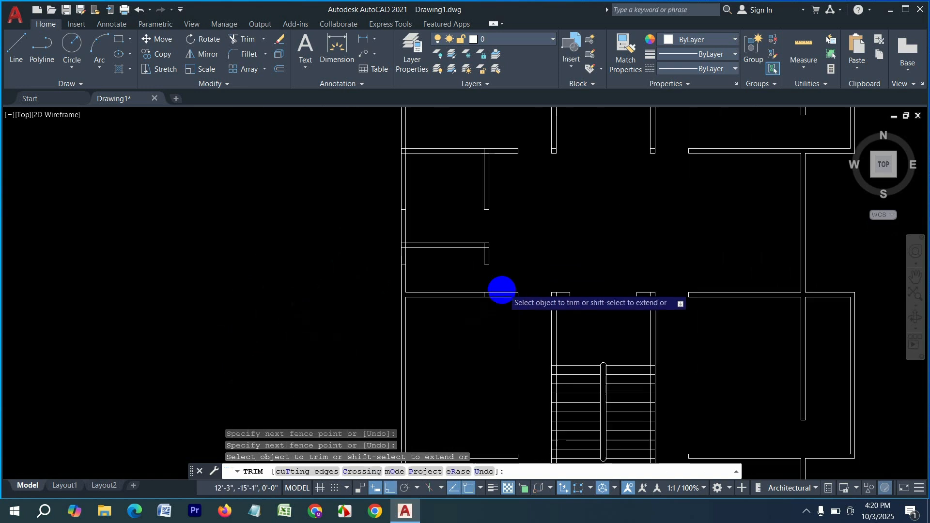
# Step: Trim away the two short cross lines inside the lower-left room's upper wall
pyautogui.scroll(6, 502, 292)
pyautogui.click(443, 284)
pyautogui.click(292, 284)
pyautogui.scroll(-8, 571, 275)
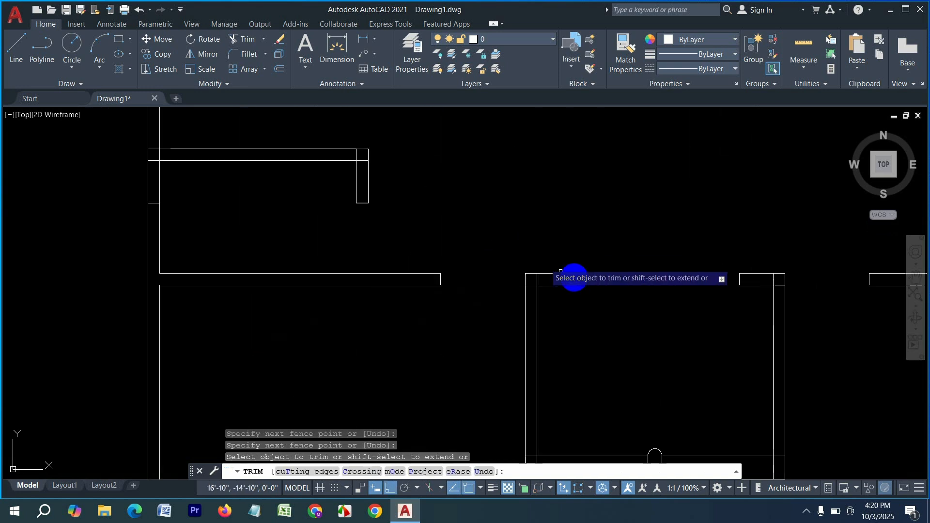
# Step: Trim the stair tread lines that run through the left stair wall
pyautogui.scroll(8, 492, 208)
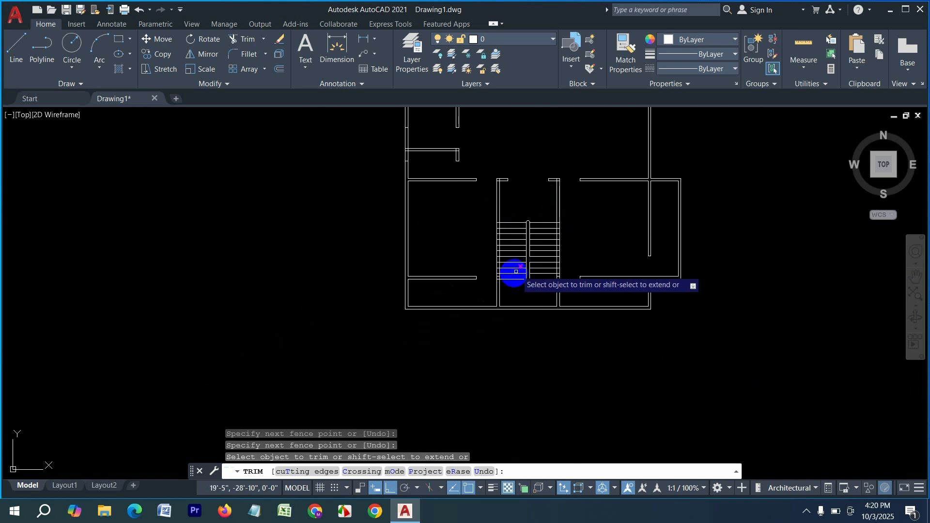
pyautogui.click(431, 300)
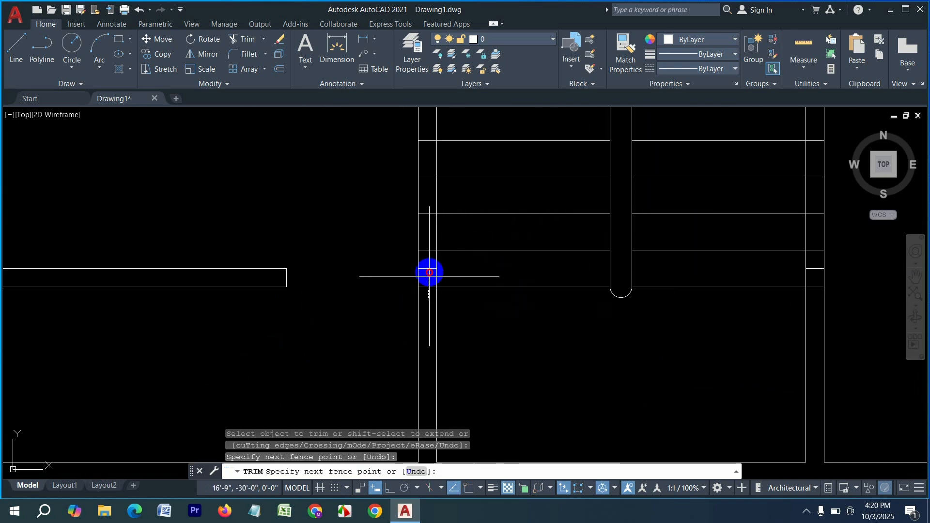
pyautogui.moveTo(425, 131); pyautogui.dragTo(430, 328, button='middle')
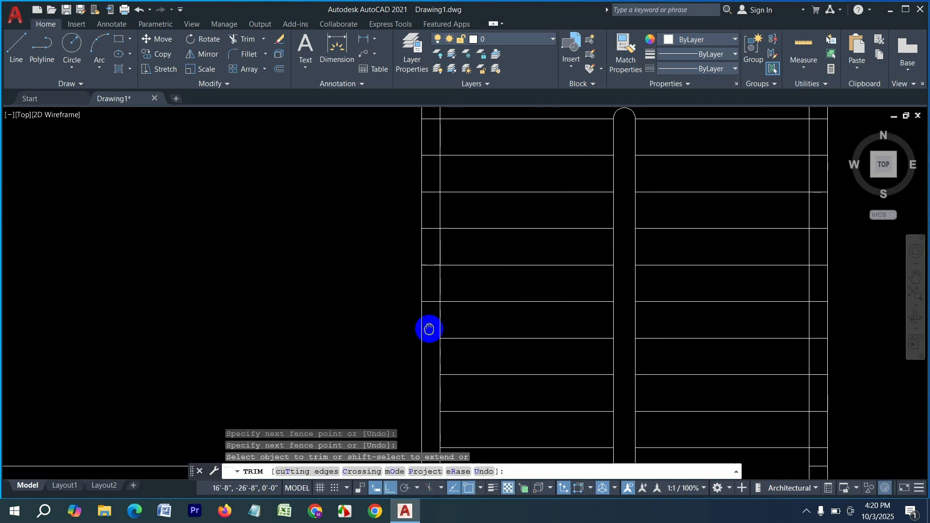
pyautogui.moveTo(434, 138); pyautogui.dragTo(434, 138)
pyautogui.moveTo(434, 138); pyautogui.dragTo(428, 297, button='middle')
pyautogui.moveTo(424, 296); pyautogui.dragTo(425, 236)
pyautogui.scroll(-2, 481, 215)
pyautogui.scroll(-5, 556, 243)
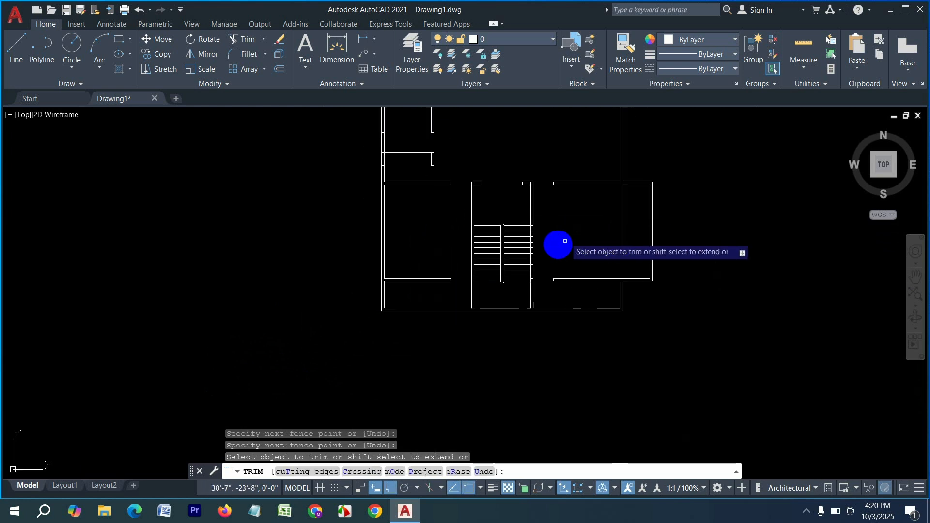
# Step: Trim the stair tread lines that run through the right stair wall
pyautogui.scroll(8, 552, 295)
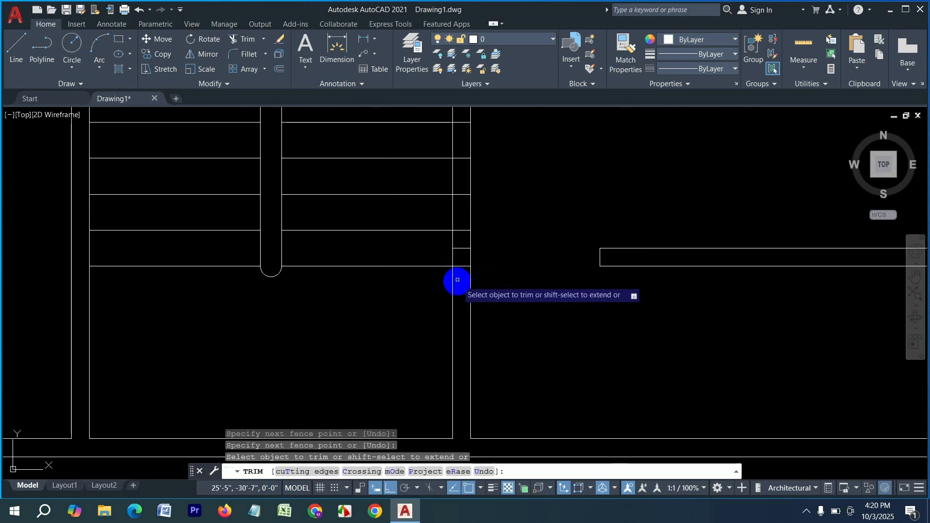
pyautogui.moveTo(457, 260); pyautogui.dragTo(461, 259)
pyautogui.moveTo(463, 137); pyautogui.dragTo(465, 369, button='middle')
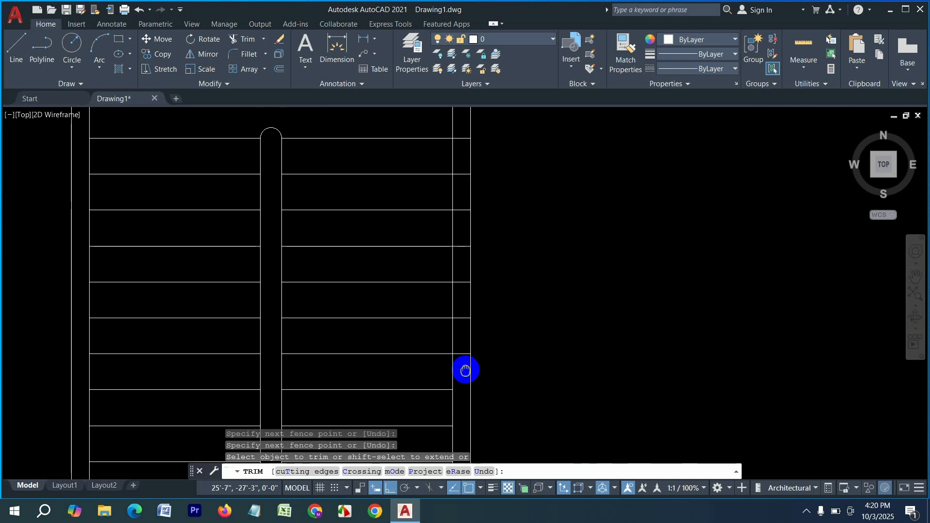
pyautogui.moveTo(464, 275); pyautogui.dragTo(461, 184)
pyautogui.moveTo(461, 184); pyautogui.dragTo(459, 286, button='middle')
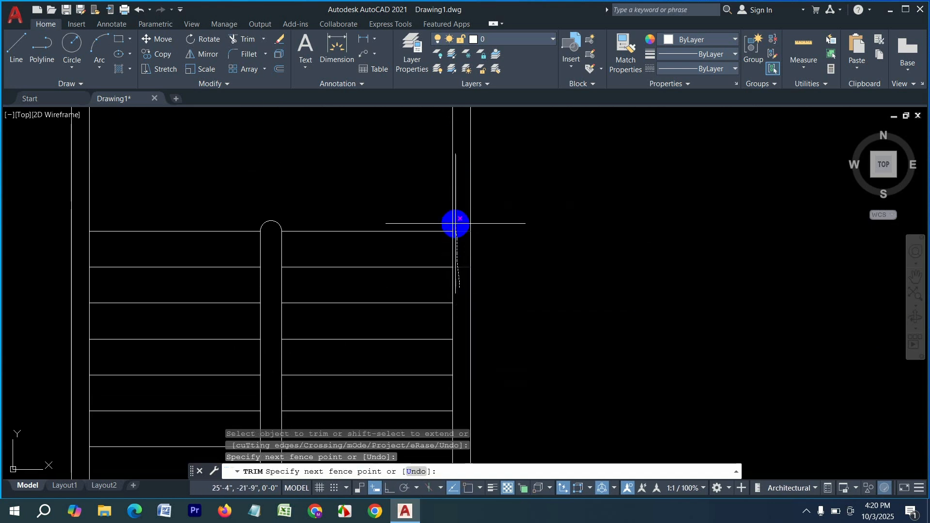
pyautogui.moveTo(456, 223); pyautogui.dragTo(455, 221)
pyautogui.scroll(-6, 509, 281)
# Step: Trim the overlapping lines at the upper corners of the left and right stair walls
pyautogui.scroll(6, 472, 176)
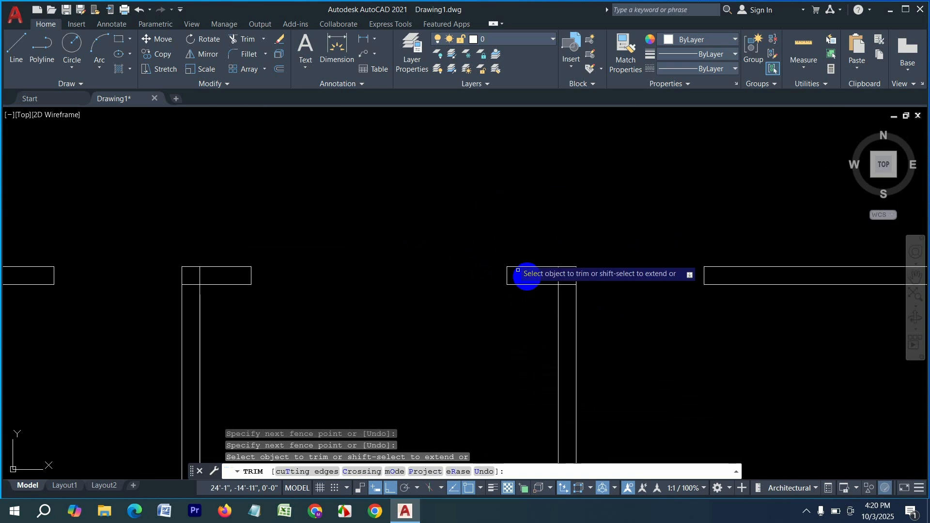
pyautogui.scroll(6, 562, 283)
pyautogui.moveTo(580, 302)
pyautogui.mouseDown()
pyautogui.moveTo(550, 251)
pyautogui.moveTo(506, 248)
pyautogui.moveTo(539, 244)
pyautogui.mouseUp()
pyautogui.scroll(-10, 664, 220)
pyautogui.scroll(6, 499, 218)
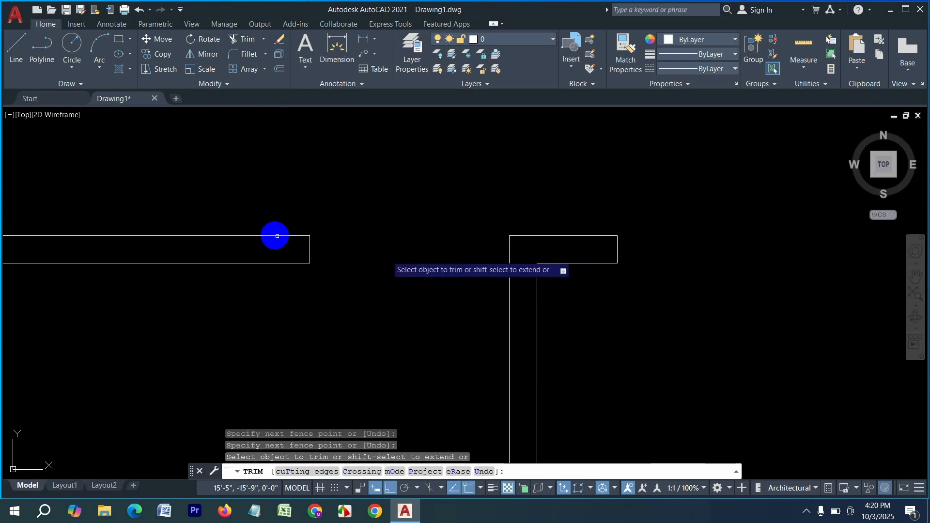
pyautogui.scroll(-6, 338, 200)
pyautogui.scroll(-2, 368, 183)
# Step: Trim the overlaps at both ends of the small left-hand room's upper wall and the short cross line in the outer wall
pyautogui.scroll(-5, 368, 182)
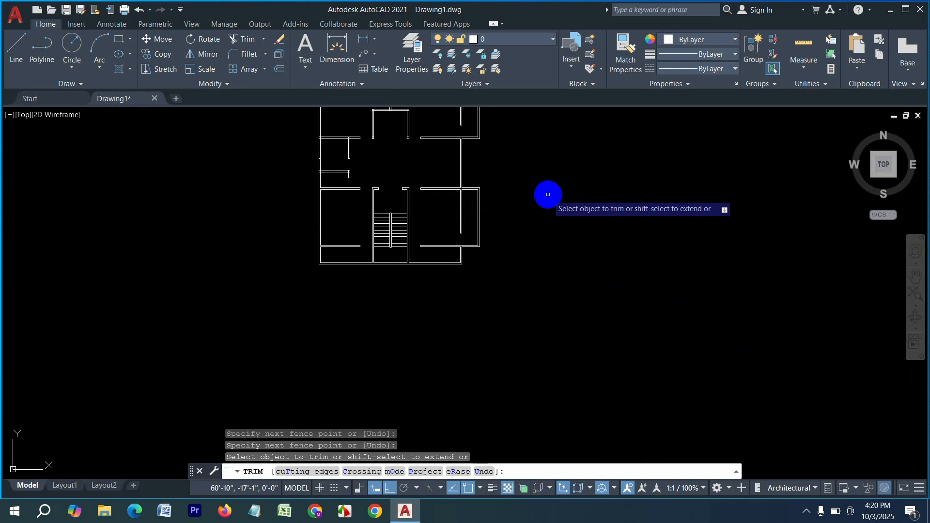
pyautogui.moveTo(551, 217); pyautogui.dragTo(575, 308, button='middle')
pyautogui.scroll(6, 444, 219)
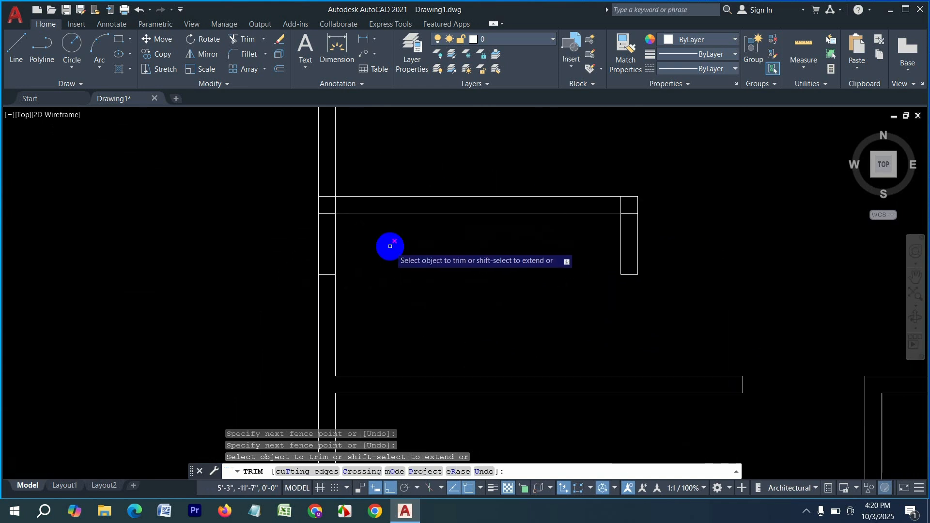
pyautogui.click(324, 213)
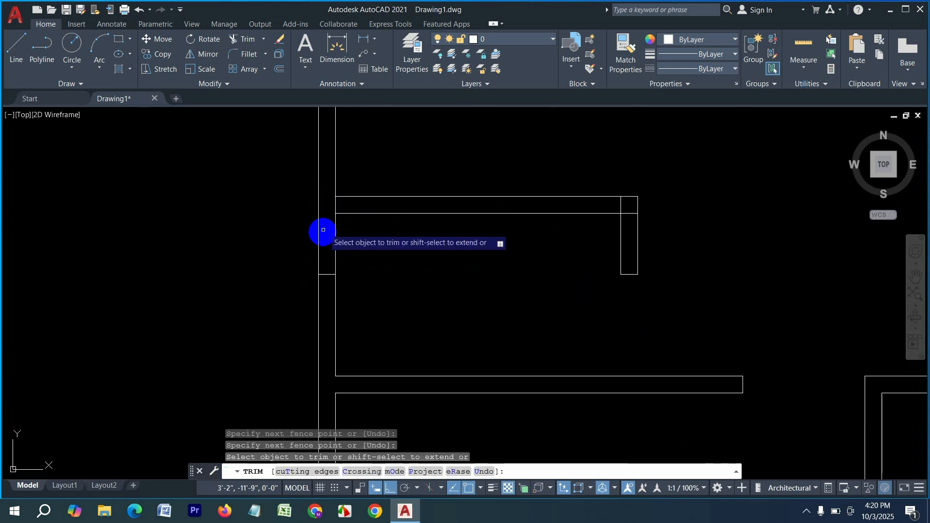
pyautogui.moveTo(334, 203); pyautogui.dragTo(513, 206)
pyautogui.moveTo(590, 204)
pyautogui.mouseDown()
pyautogui.moveTo(585, 194)
pyautogui.moveTo(535, 188)
pyautogui.mouseUp()
pyautogui.scroll(5, 643, 215)
pyautogui.scroll(-5, 643, 245)
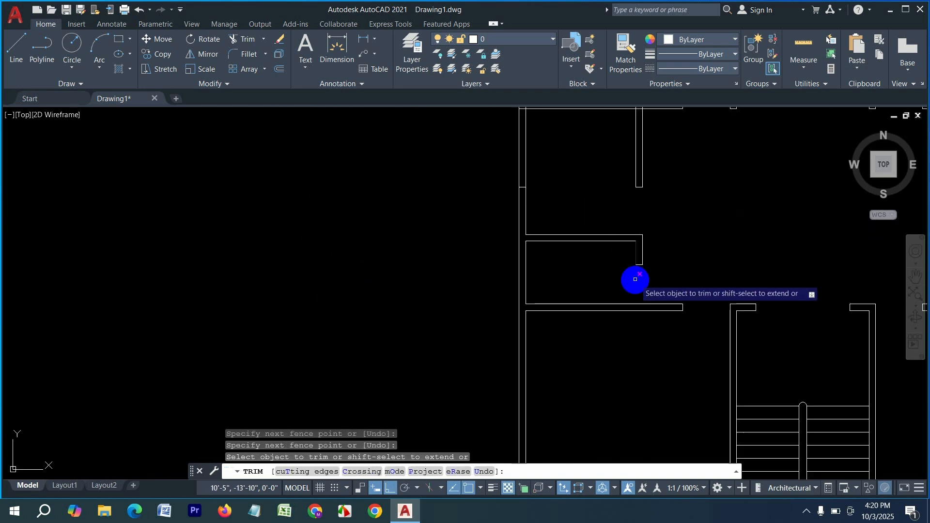
# Step: Trim the short cross line in the left outer wall above the small left-hand room
pyautogui.moveTo(608, 184); pyautogui.dragTo(616, 327, button='middle')
pyautogui.scroll(2, 536, 310)
pyautogui.scroll(1, 520, 342)
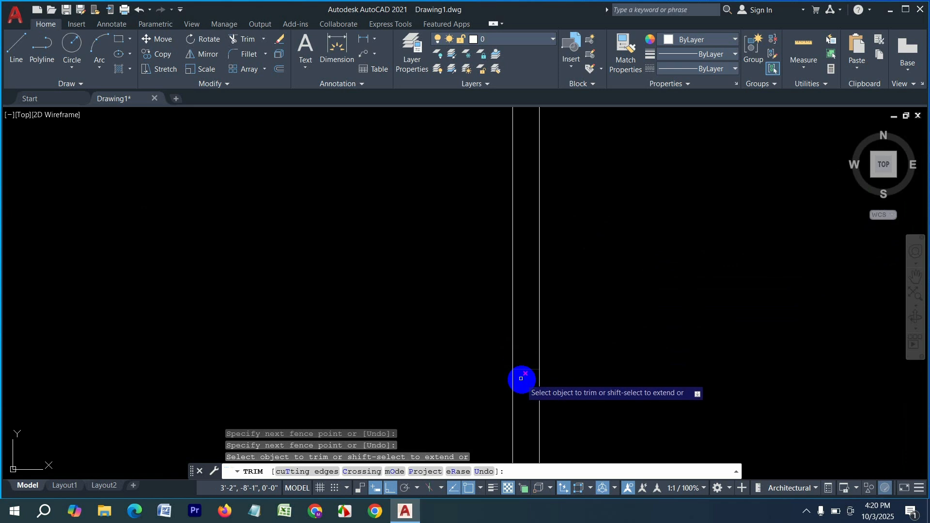
pyautogui.moveTo(521, 380); pyautogui.dragTo(529, 347)
pyautogui.scroll(-4, 518, 302)
# Step: Trim the overlaps where the upper-left room's lower wall meets the left outer wall and the short partition below it
pyautogui.scroll(1, 513, 262)
pyautogui.scroll(4, 513, 262)
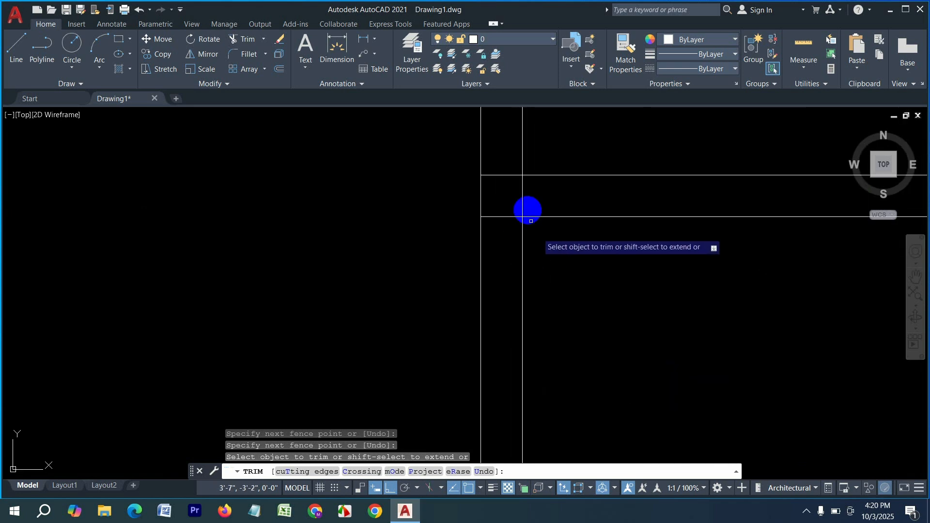
pyautogui.moveTo(500, 168)
pyautogui.mouseDown()
pyautogui.moveTo(506, 220)
pyautogui.moveTo(510, 207)
pyautogui.moveTo(558, 201)
pyautogui.moveTo(540, 202)
pyautogui.mouseUp()
pyautogui.scroll(-8, 445, 217)
pyautogui.scroll(6, 595, 216)
pyautogui.moveTo(496, 232); pyautogui.dragTo(479, 230)
pyautogui.scroll(-3, 627, 295)
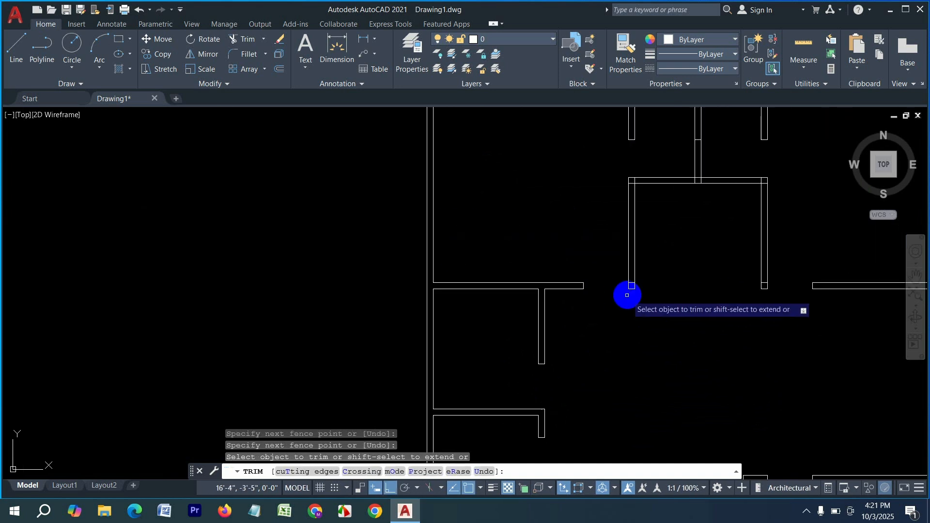
# Step: Trim the extra cross line at the lower end of the upper central room's left wall
pyautogui.scroll(3, 638, 291)
pyautogui.moveTo(613, 277); pyautogui.dragTo(613, 257)
pyautogui.scroll(-3, 477, 324)
# Step: Trim the overlapping lines where the vertical partition meets the upper central room's top wall
pyautogui.scroll(2, 600, 196)
pyautogui.scroll(3, 559, 227)
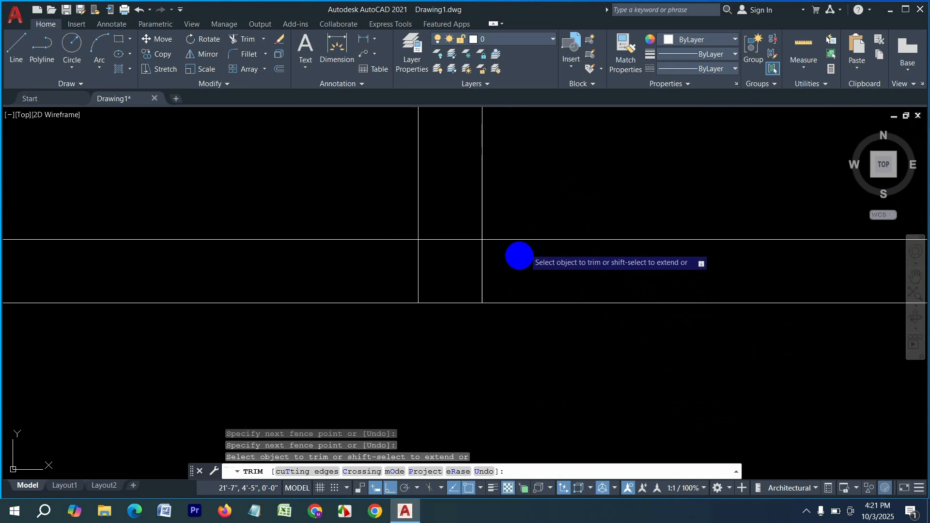
pyautogui.moveTo(523, 258); pyautogui.dragTo(347, 259)
pyautogui.moveTo(449, 257); pyautogui.dragTo(446, 234)
pyautogui.scroll(-2, 473, 248)
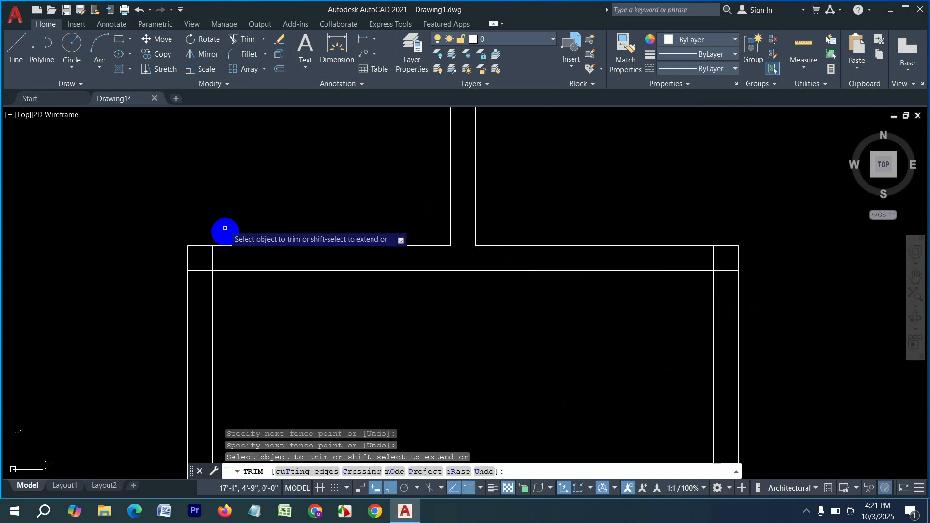
# Step: Trim the overlapping lines at both upper corners of the upper central room
pyautogui.scroll(3, 209, 280)
pyautogui.moveTo(191, 252); pyautogui.dragTo(204, 237)
pyautogui.moveTo(275, 199); pyautogui.dragTo(273, 199)
pyautogui.scroll(-4, 272, 200)
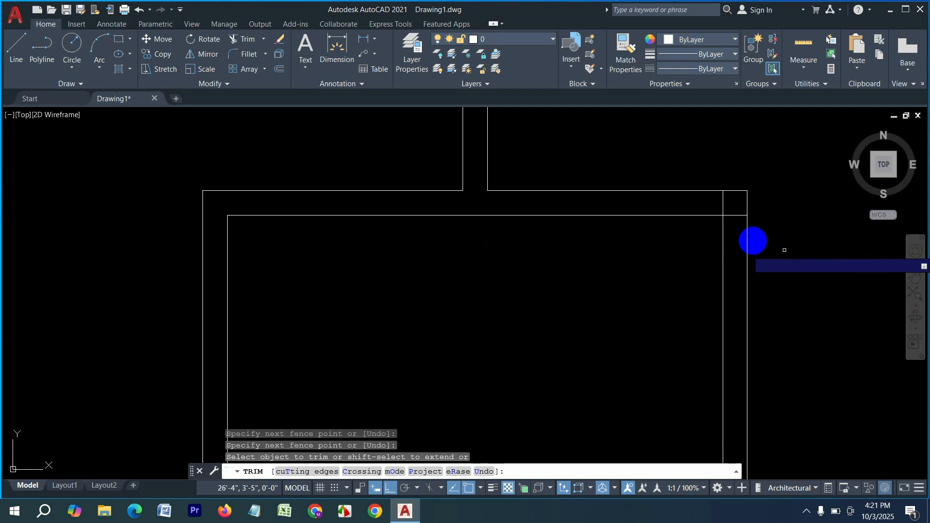
pyautogui.scroll(3, 711, 221)
pyautogui.moveTo(696, 225)
pyautogui.mouseDown()
pyautogui.moveTo(656, 182)
pyautogui.moveTo(669, 187)
pyautogui.mouseUp()
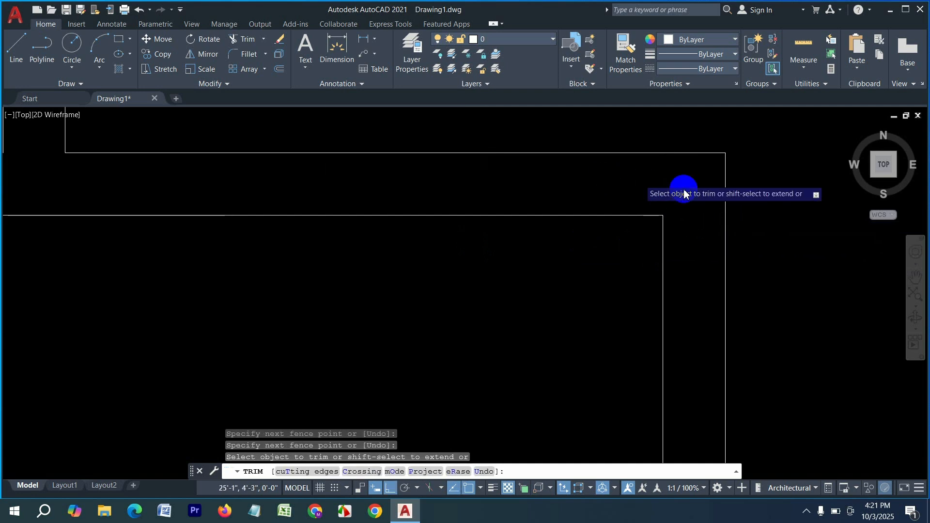
# Step: Trim the extra cross line at the lower end of the upper central room's right wall
pyautogui.scroll(-9, 717, 257)
pyautogui.scroll(8, 724, 259)
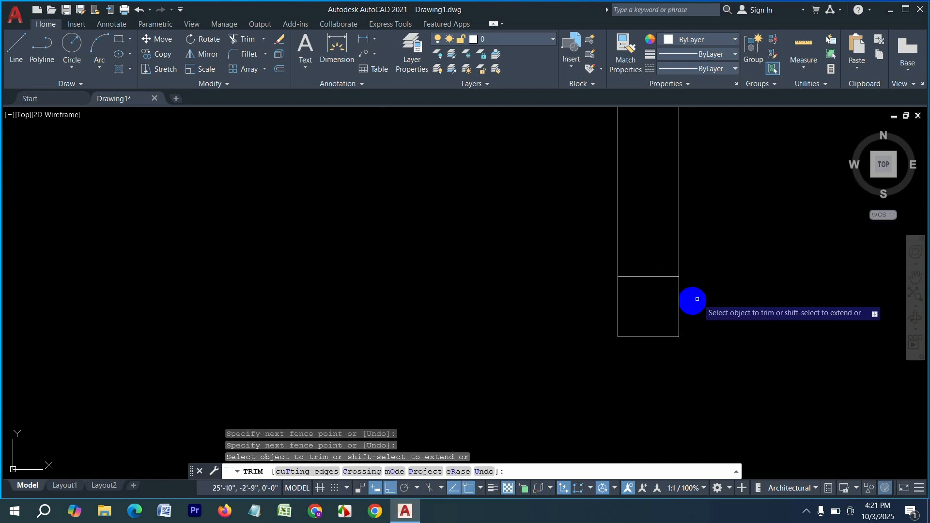
pyautogui.moveTo(678, 296)
pyautogui.mouseDown()
pyautogui.moveTo(650, 243)
pyautogui.moveTo(483, 297)
pyautogui.mouseUp()
pyautogui.scroll(-2, 483, 297)
pyautogui.scroll(-6, 483, 297)
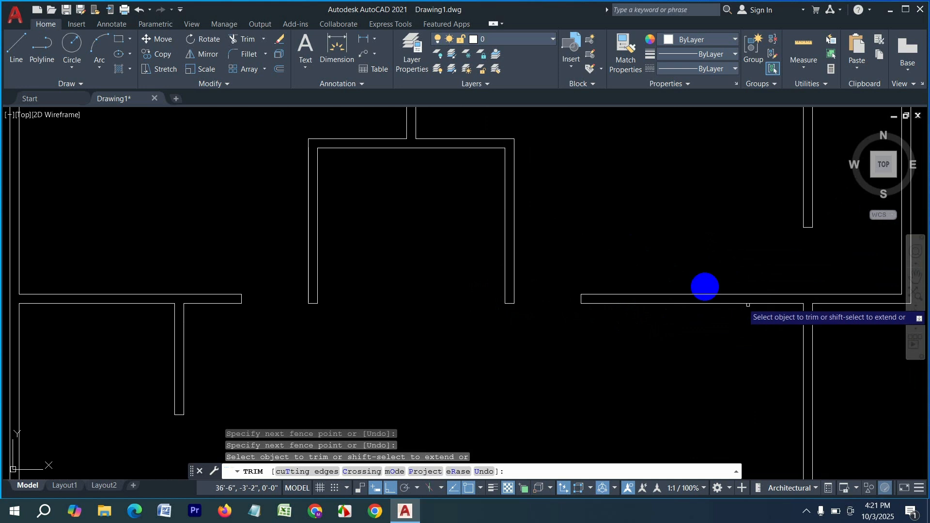
# Step: Trim the short cross line in the vertical partition above the upper central room and finish trimming
pyautogui.scroll(-5, 705, 287)
pyautogui.scroll(12, 681, 286)
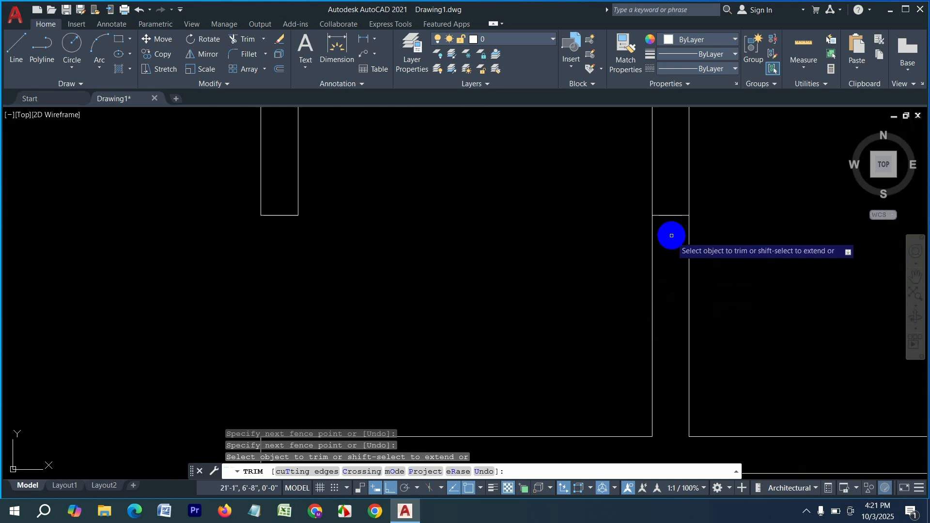
pyautogui.scroll(-10, 693, 252)
pyautogui.scroll(4, 557, 254)
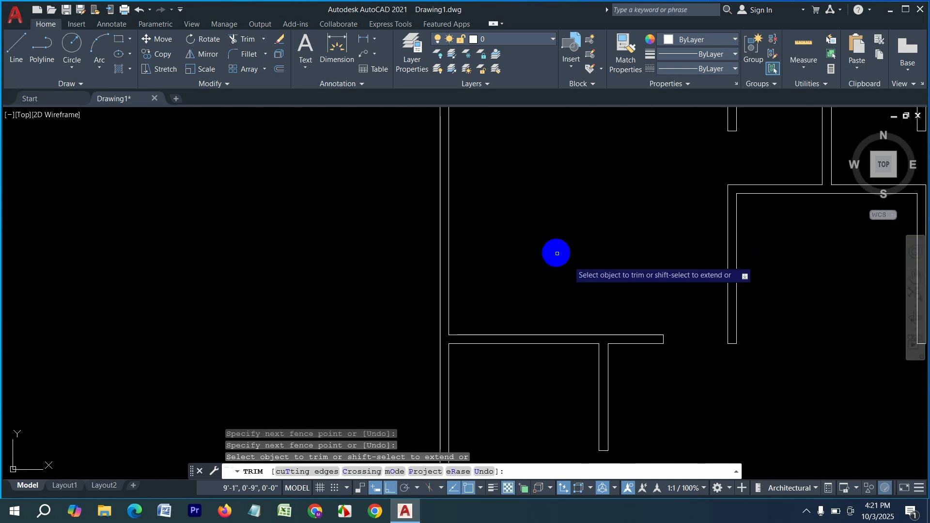
pyautogui.scroll(-10, 557, 254)
pyautogui.scroll(5, 594, 252)
pyautogui.press('Escape')
pyautogui.moveTo(611, 216); pyautogui.dragTo(524, 257, button='middle')
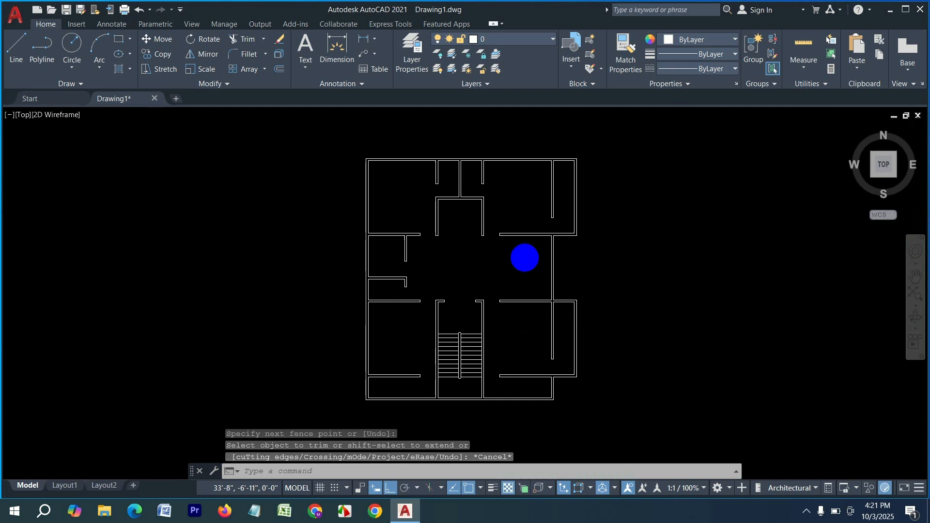
# Step: Examine the wall junctions, door openings and stairs across the whole floor plan for remaining overlaps
pyautogui.scroll(4, 494, 315)
pyautogui.scroll(-2, 457, 260)
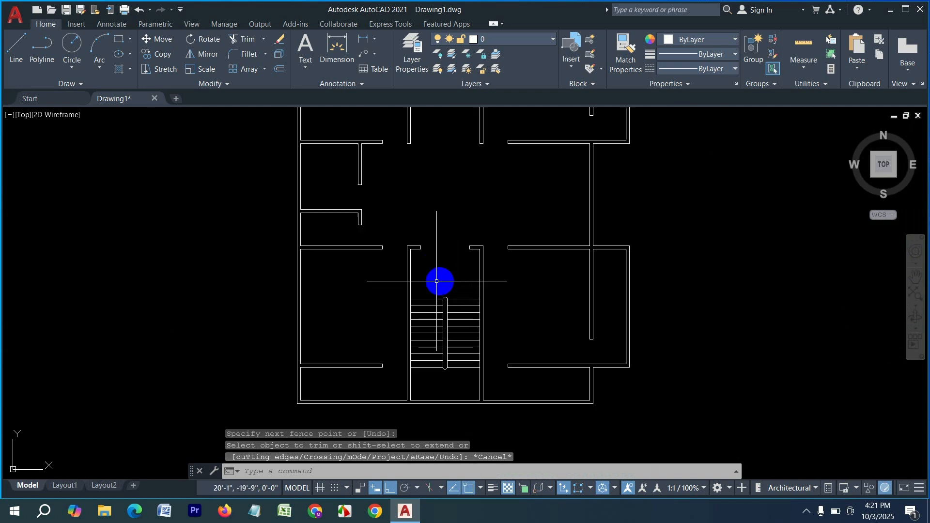
pyautogui.scroll(2, 436, 281)
pyautogui.moveTo(454, 214); pyautogui.dragTo(460, 313, button='middle')
pyautogui.scroll(-2, 470, 324)
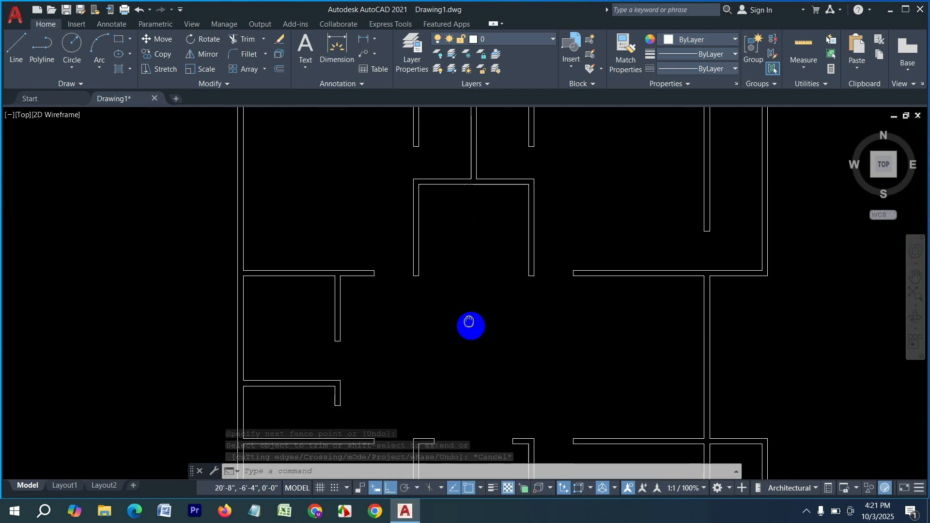
pyautogui.scroll(-3, 405, 210)
pyautogui.scroll(3, 440, 192)
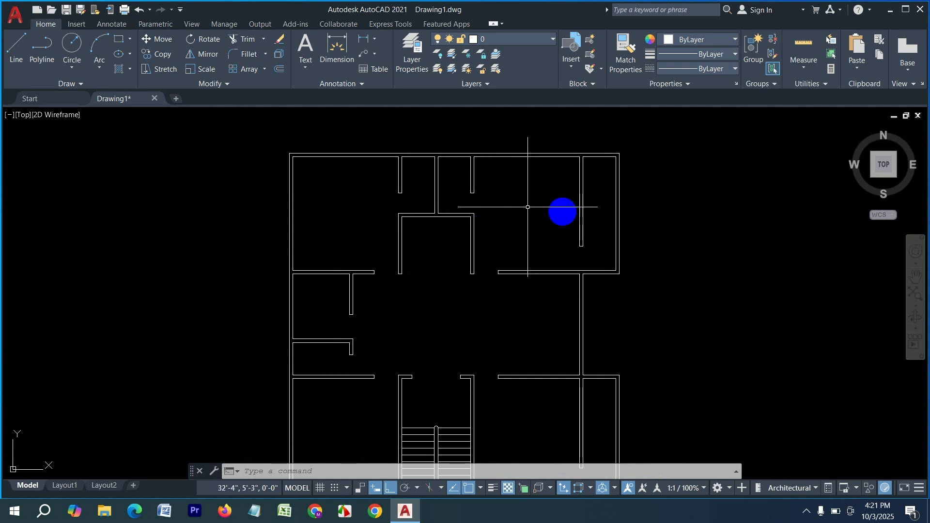
pyautogui.moveTo(496, 280); pyautogui.dragTo(505, 185, button='middle')
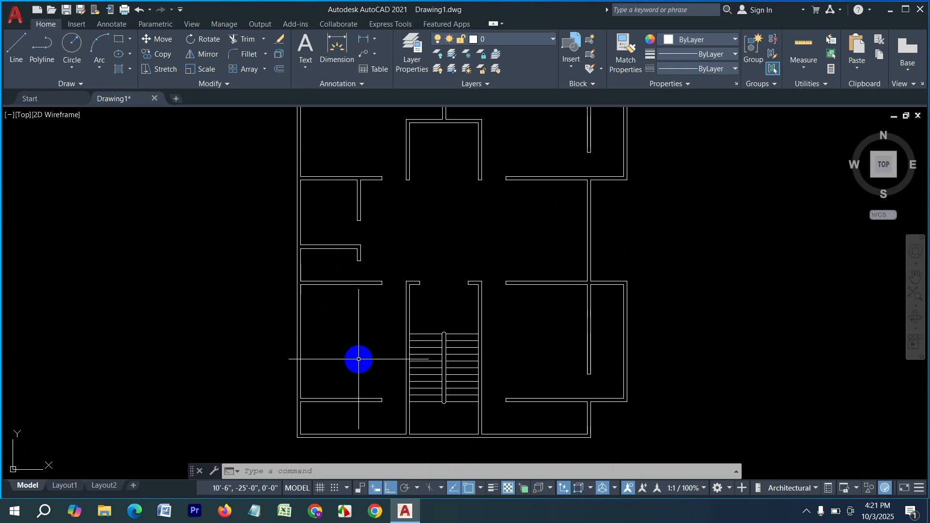
pyautogui.scroll(2, 401, 311)
pyautogui.moveTo(375, 420); pyautogui.dragTo(384, 338, button='middle')
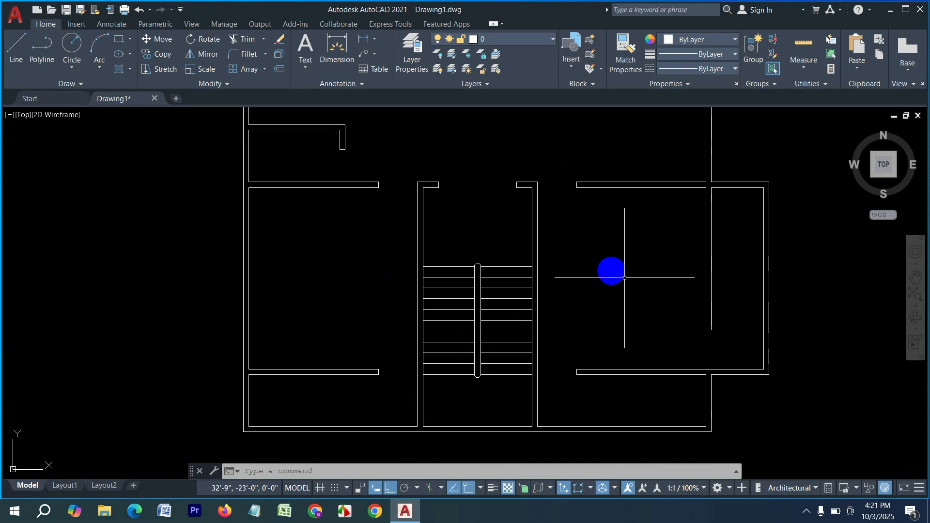
pyautogui.scroll(-4, 606, 365)
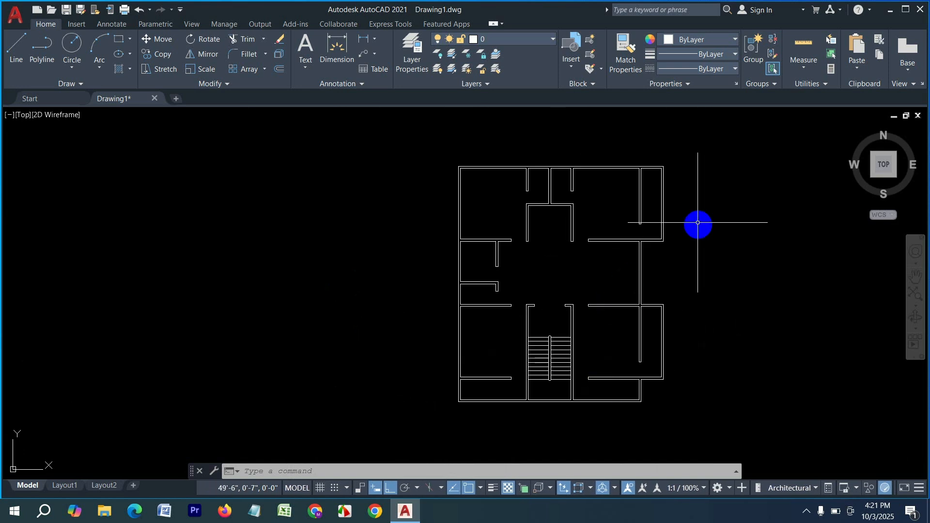
# Step: Set the current object color to Cyan
pyautogui.click(690, 43)
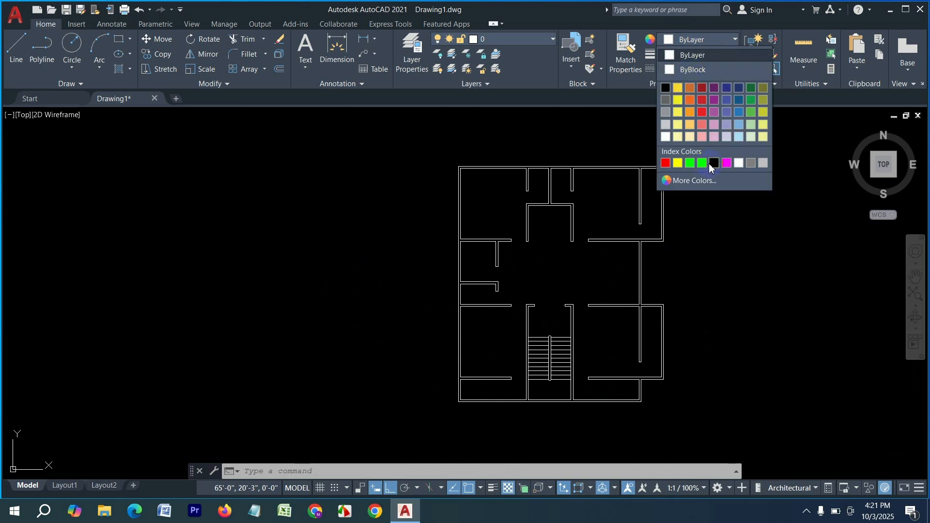
pyautogui.click(670, 177)
pyautogui.click(768, 242)
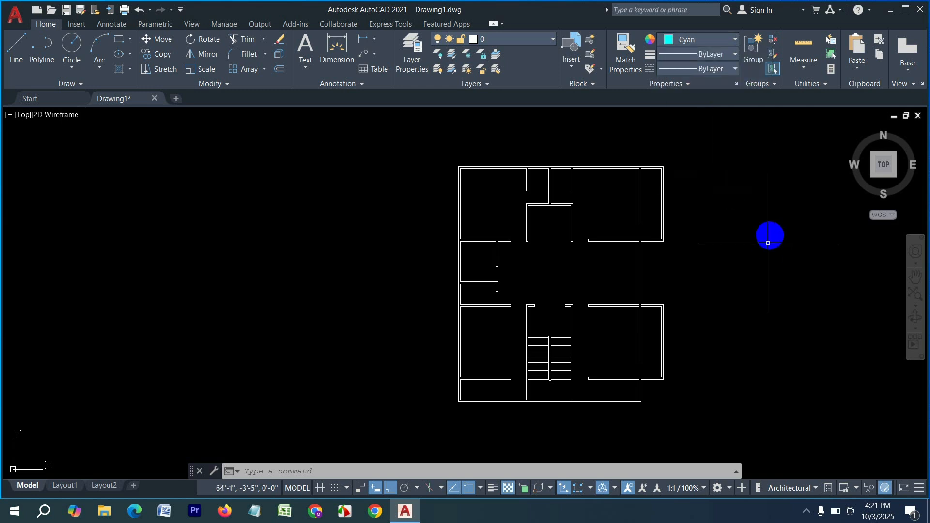
# Step: Set the current object color to Blue and draw a 5' by 5" rectangle in the empty space beside the plan
pyautogui.click(692, 41)
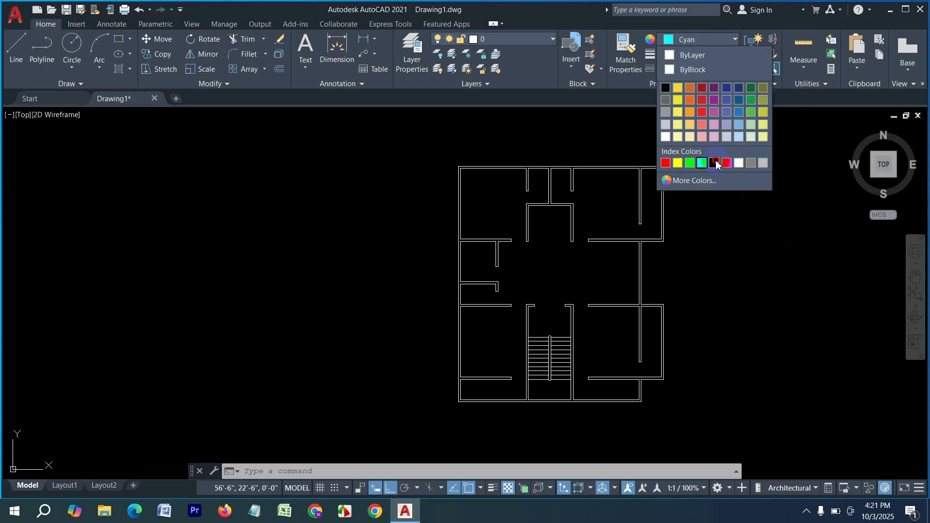
pyautogui.click(716, 163)
pyautogui.moveTo(689, 240); pyautogui.dragTo(506, 301, button='middle')
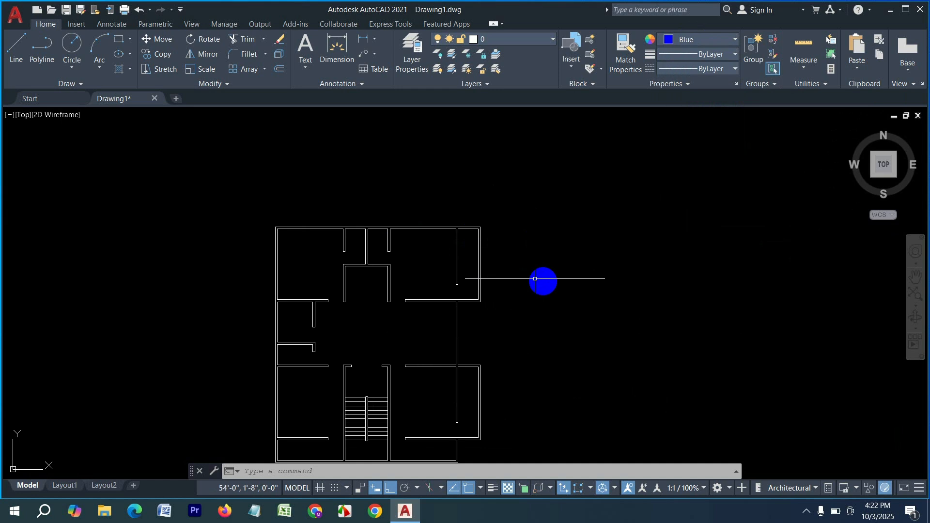
pyautogui.scroll(4, 555, 235)
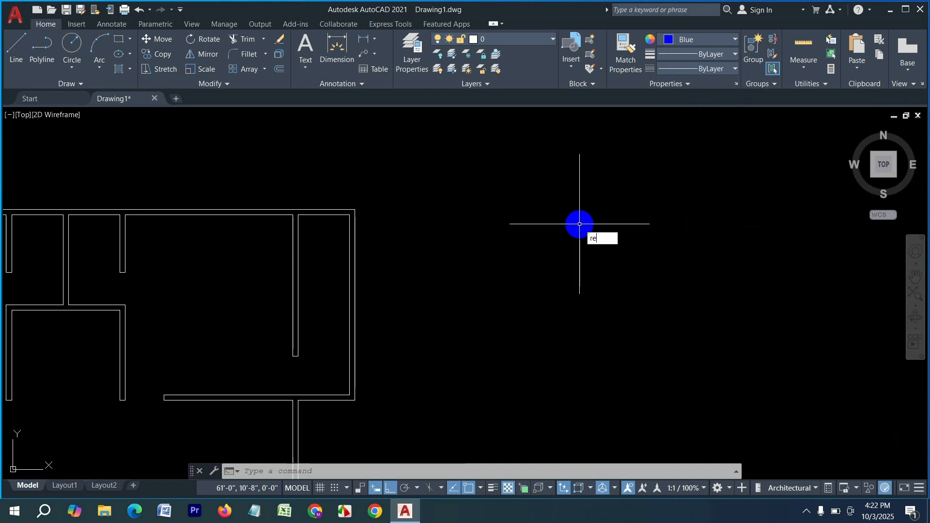
pyautogui.press('Return')
pyautogui.click(500, 229)
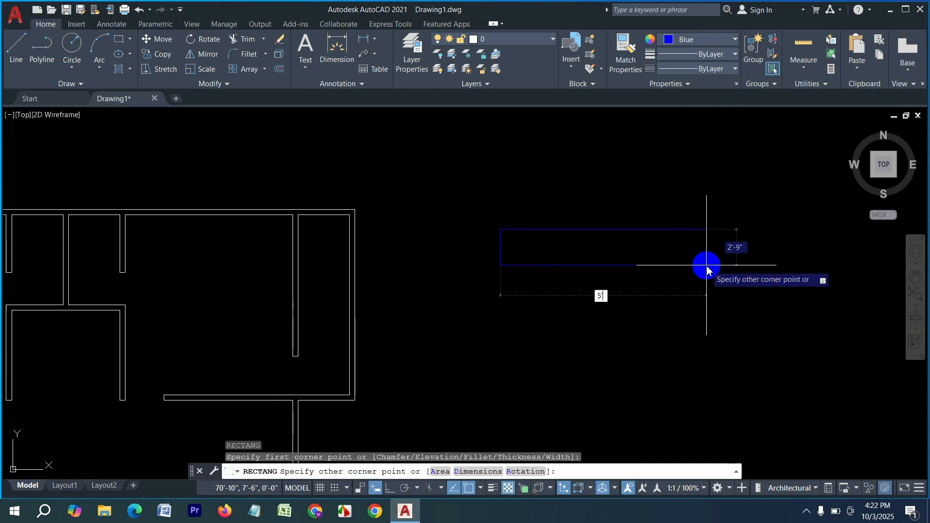
pyautogui.press('Return')
# Step: Draw a 3' by 5" rectangle below the 5' rectangle
pyautogui.press('Return')
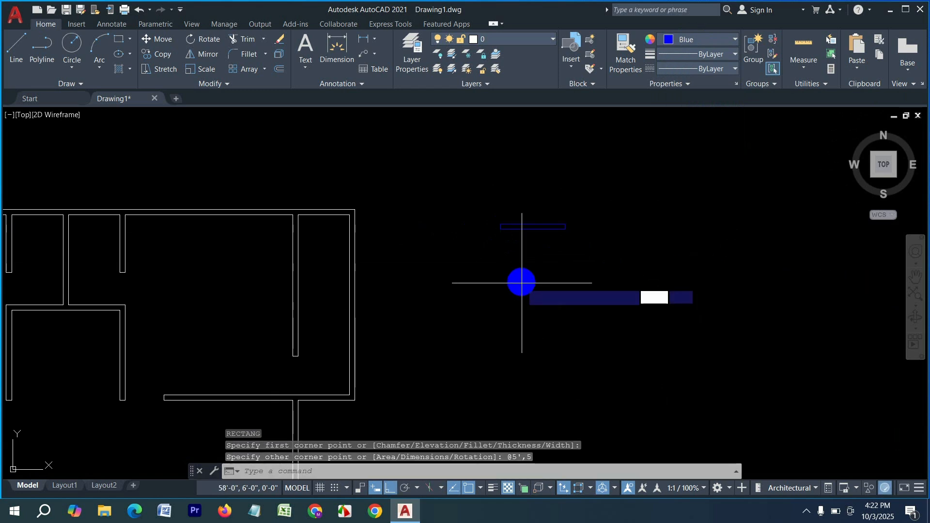
pyautogui.click(502, 273)
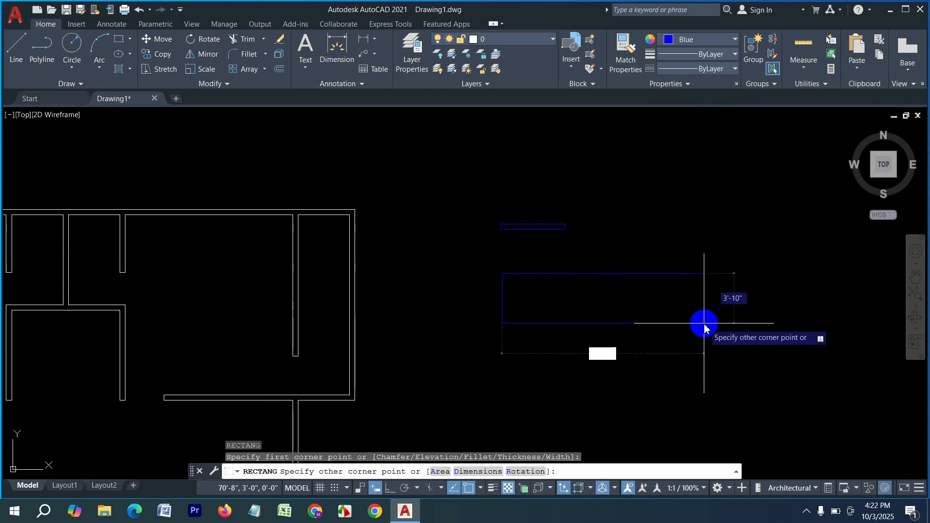
pyautogui.press('Tab')
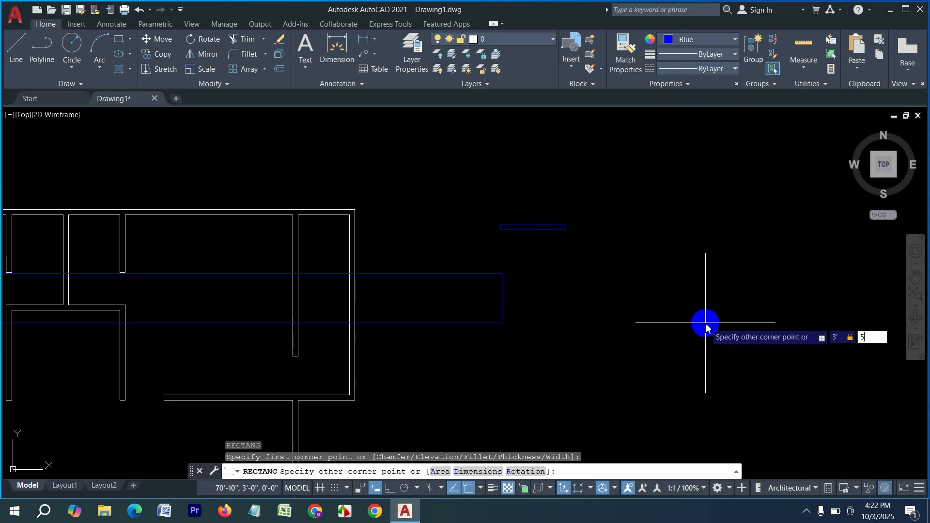
pyautogui.write('5')
pyautogui.press('Return')
# Step: Draw a 2' by 5" rectangle below the 3' rectangle
pyautogui.press('Return')
pyautogui.click(500, 327)
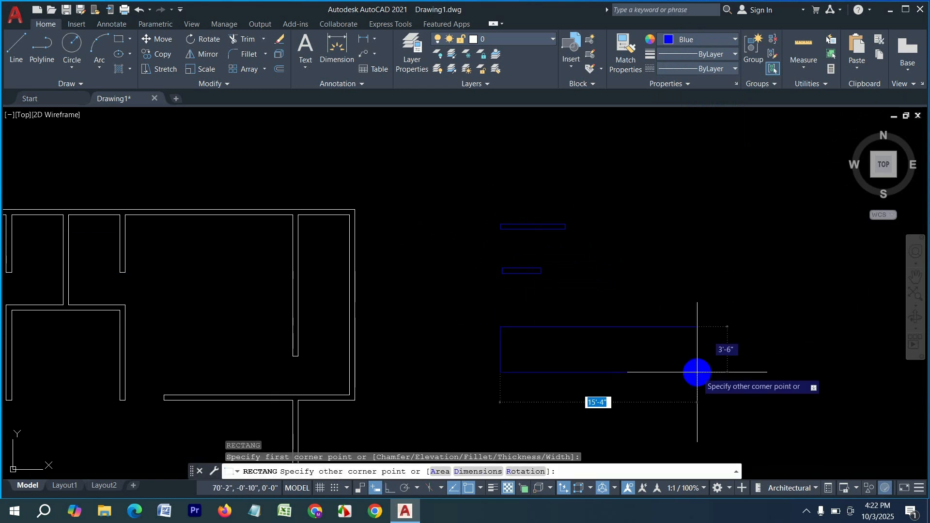
pyautogui.write("2',")
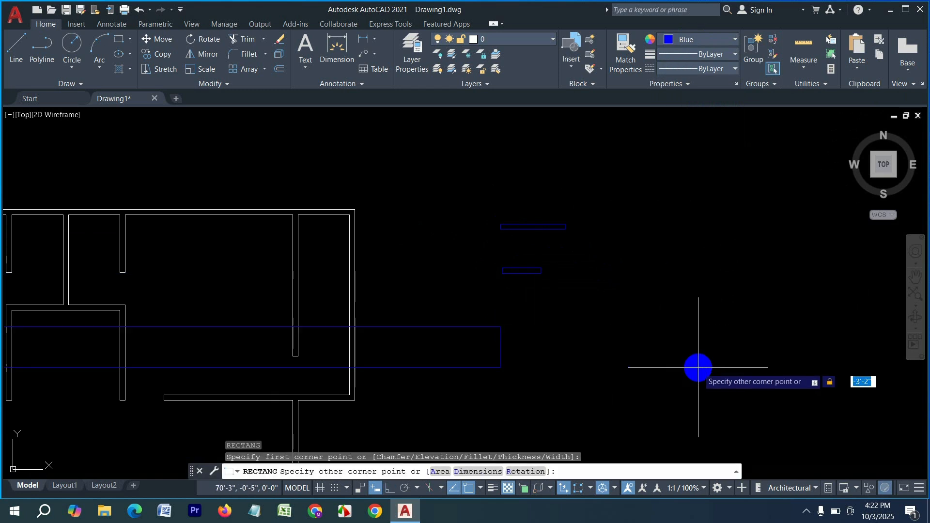
pyautogui.write('5')
pyautogui.press('Return')
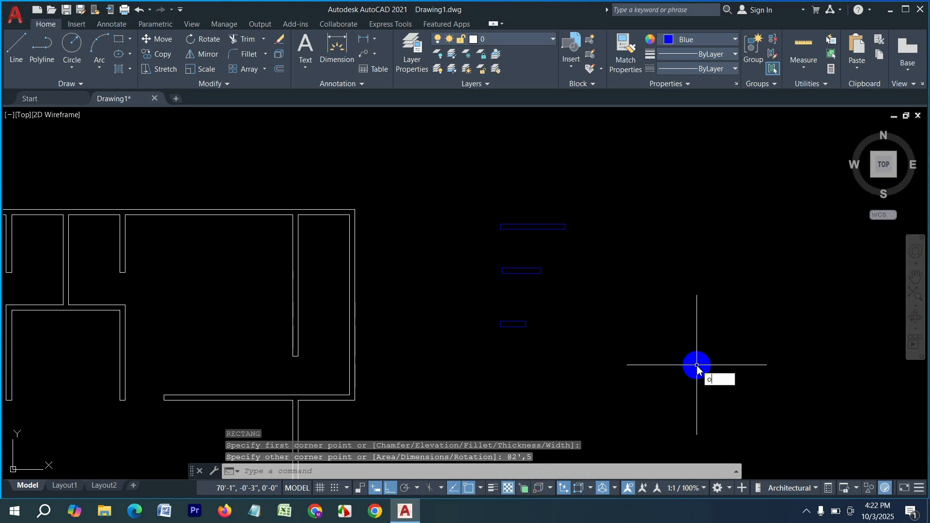
# Step: Offset the 5' rectangle inward by 2"
pyautogui.press('Return')
pyautogui.press('Return')
pyautogui.scroll(8, 533, 230)
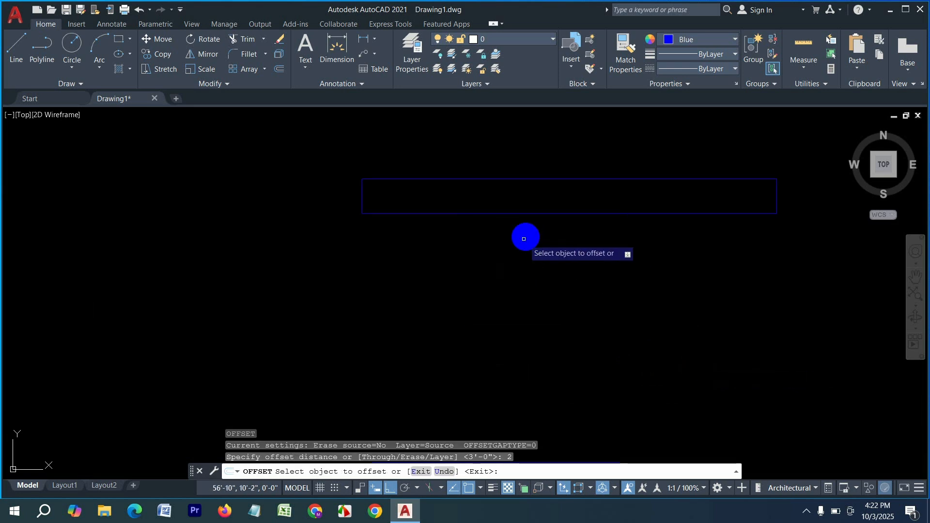
pyautogui.click(536, 214)
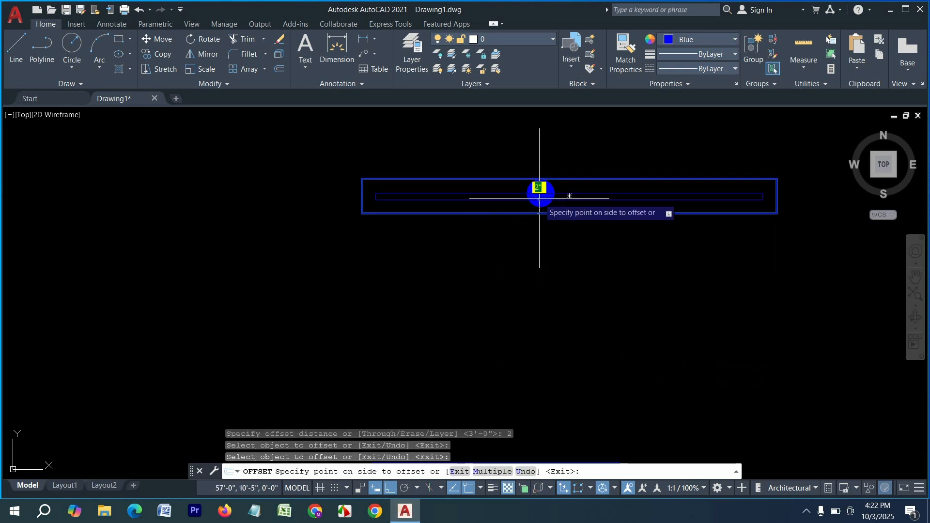
pyautogui.click(539, 191)
# Step: Offset the 3' and 2' rectangles inward by the same 2" distance
pyautogui.scroll(-5, 539, 203)
pyautogui.scroll(4, 539, 228)
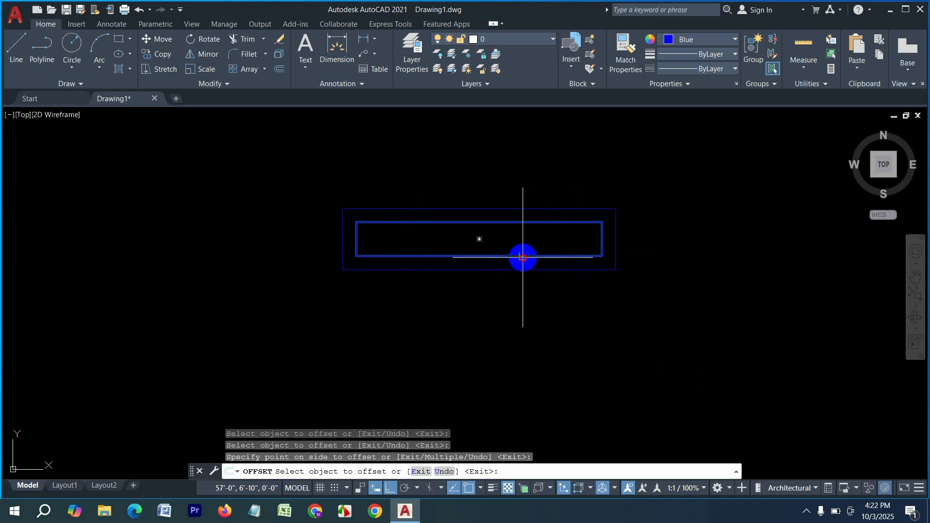
pyautogui.click(519, 256)
pyautogui.click(515, 233)
pyautogui.scroll(-5, 530, 203)
pyautogui.scroll(4, 504, 310)
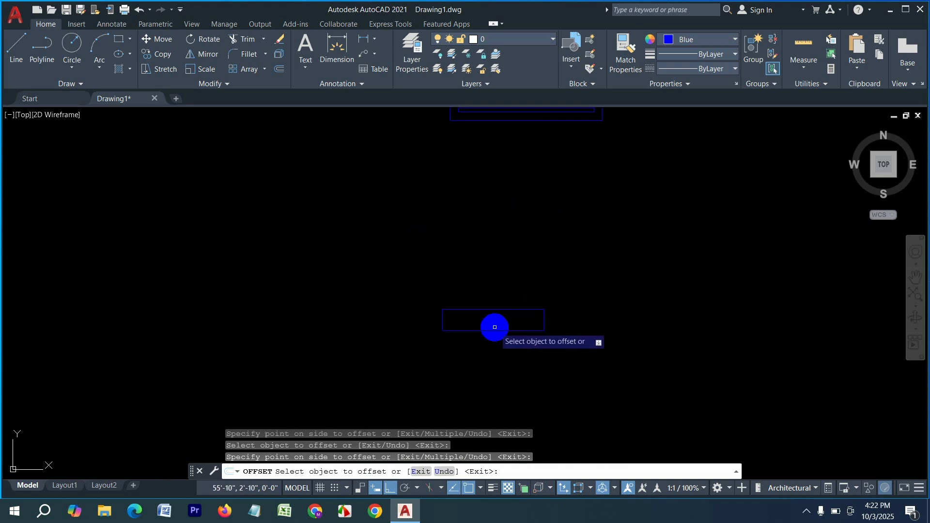
pyautogui.click(494, 331)
pyautogui.scroll(2, 494, 320)
pyautogui.click(501, 323)
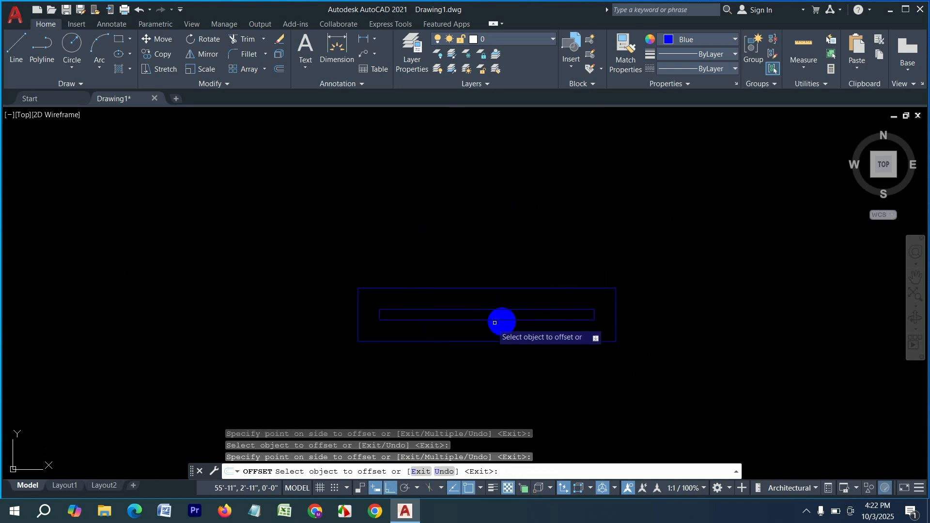
# Step: Undo the last offset and offset the 2' rectangle inward again by 2"
pyautogui.scroll(-4, 502, 324)
pyautogui.hotkey('ctrl', 'z')
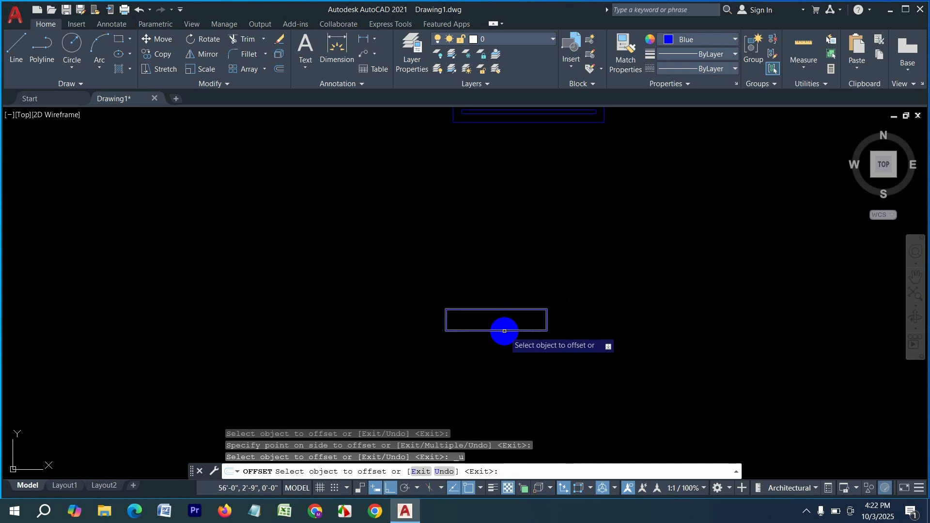
pyautogui.click(504, 330)
pyautogui.click(503, 323)
pyautogui.scroll(-3, 546, 318)
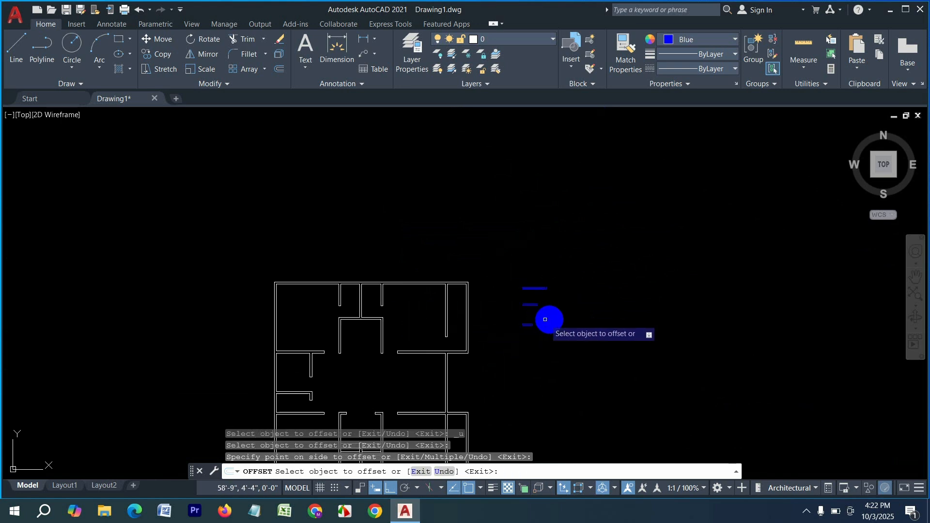
pyautogui.scroll(1, 551, 298)
pyautogui.press('Escape')
# Step: Copy the 5' window symbol by its centre onto the top outer wall of the upper-right and upper-left rooms
pyautogui.click(443, 240)
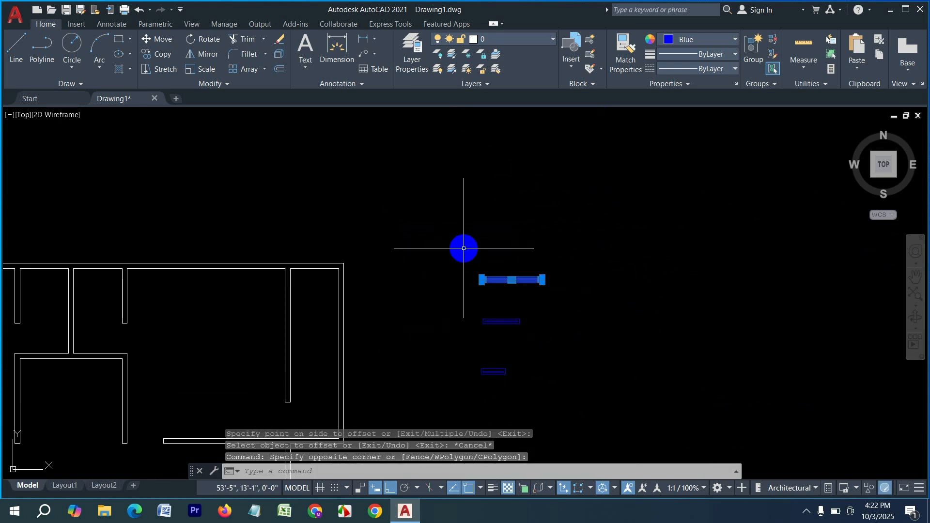
pyautogui.write('cp')
pyautogui.press('Return')
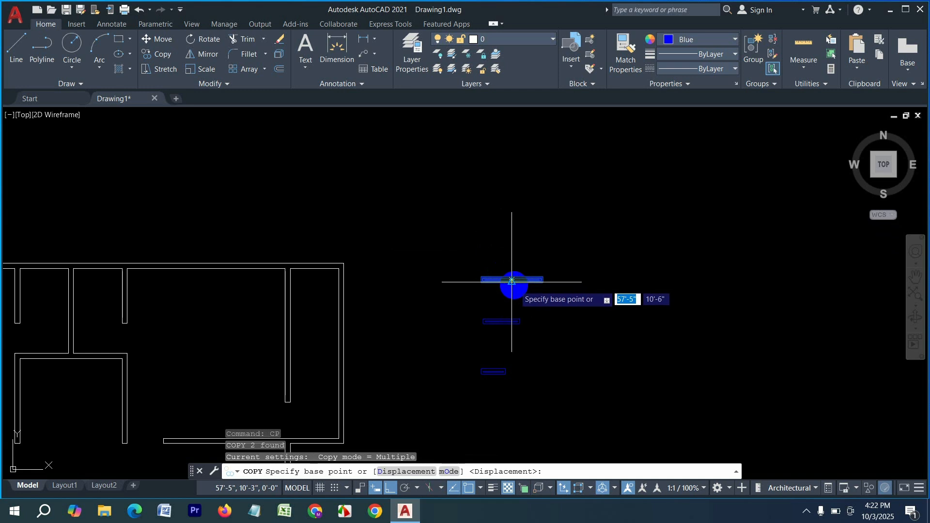
pyautogui.click(512, 280)
pyautogui.scroll(-2, 645, 255)
pyautogui.scroll(5, 544, 264)
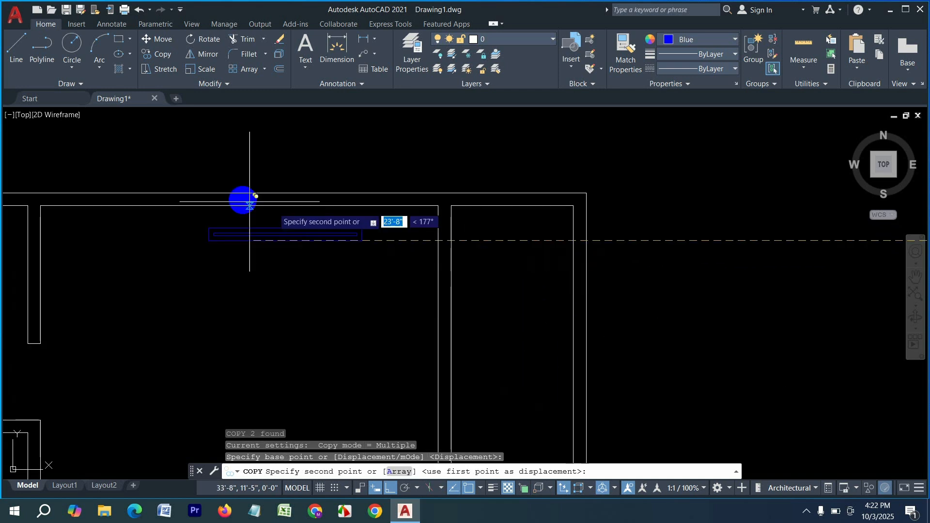
pyautogui.scroll(-2, 390, 230)
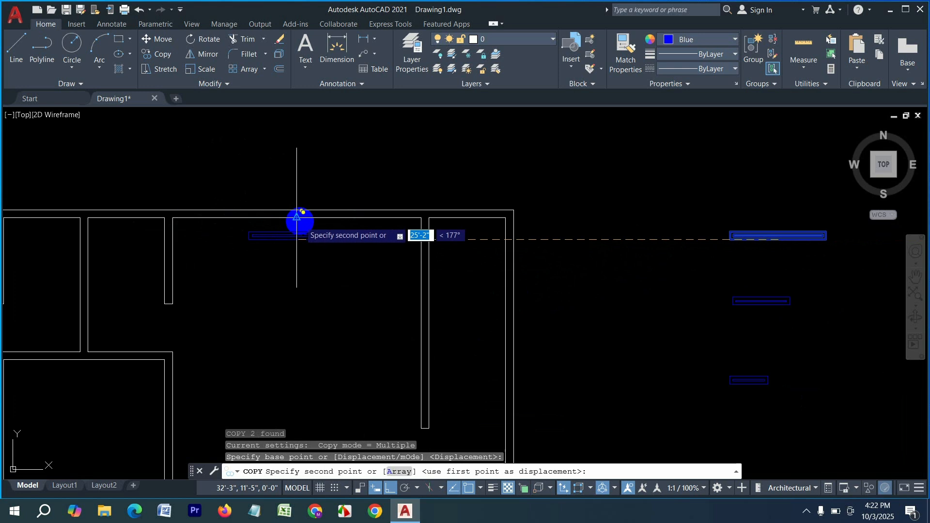
pyautogui.click(301, 209)
pyautogui.scroll(-2, 509, 218)
pyautogui.moveTo(62, 227); pyautogui.dragTo(198, 228, button='middle')
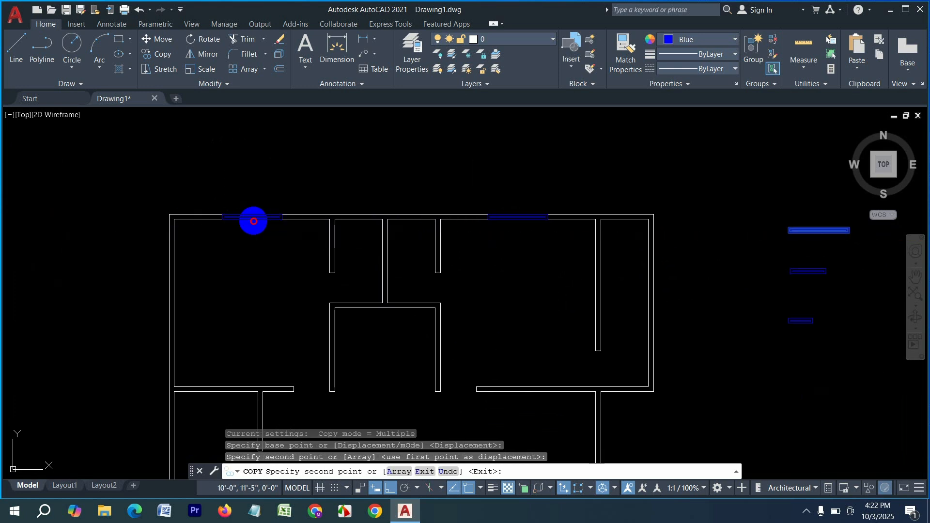
pyautogui.click(253, 221)
# Step: Place another copy of the 5' window symbol on the lower-left room's bottom wall
pyautogui.scroll(-5, 426, 145)
pyautogui.scroll(3, 442, 197)
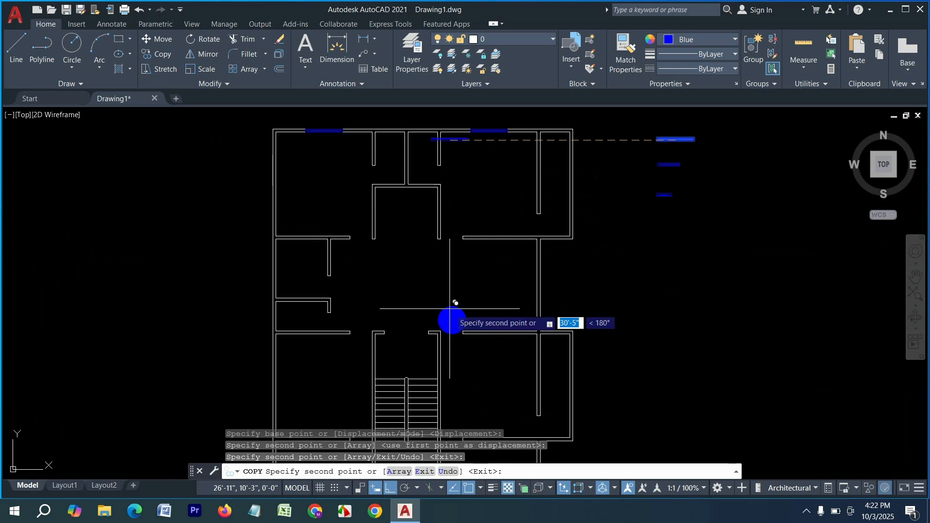
pyautogui.moveTo(451, 320); pyautogui.dragTo(451, 152, button='middle')
pyautogui.scroll(4, 326, 273)
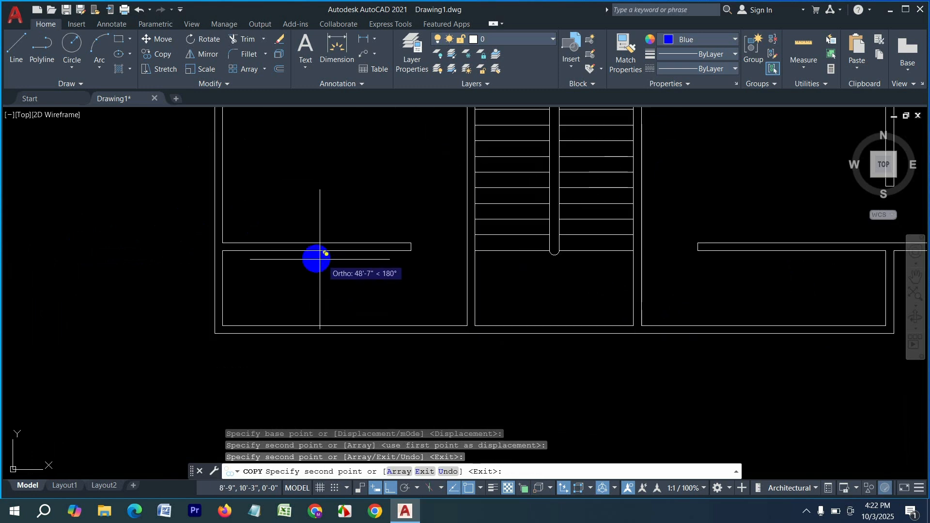
pyautogui.click(321, 252)
pyautogui.scroll(-4, 290, 269)
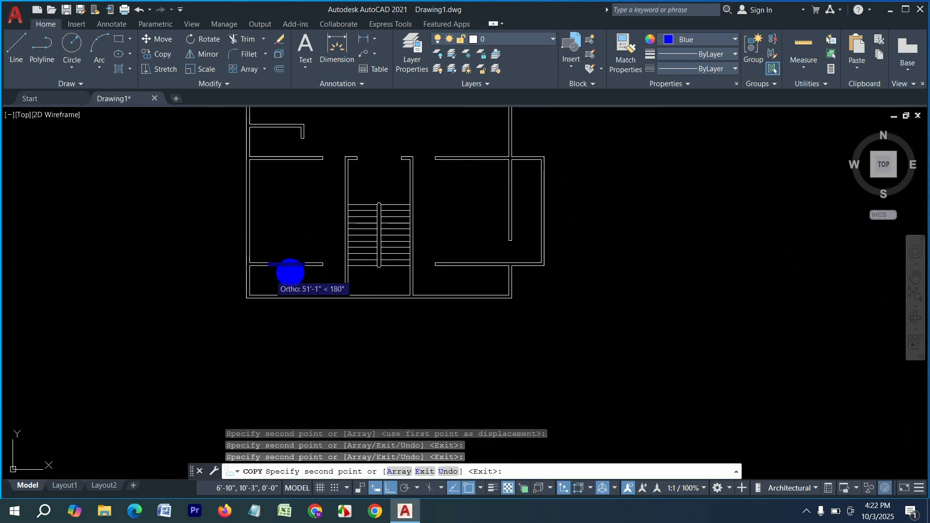
# Step: Place copies of the 5' window on the outer wall below the stairs and on the lower-right room's bottom wall
pyautogui.scroll(4, 392, 292)
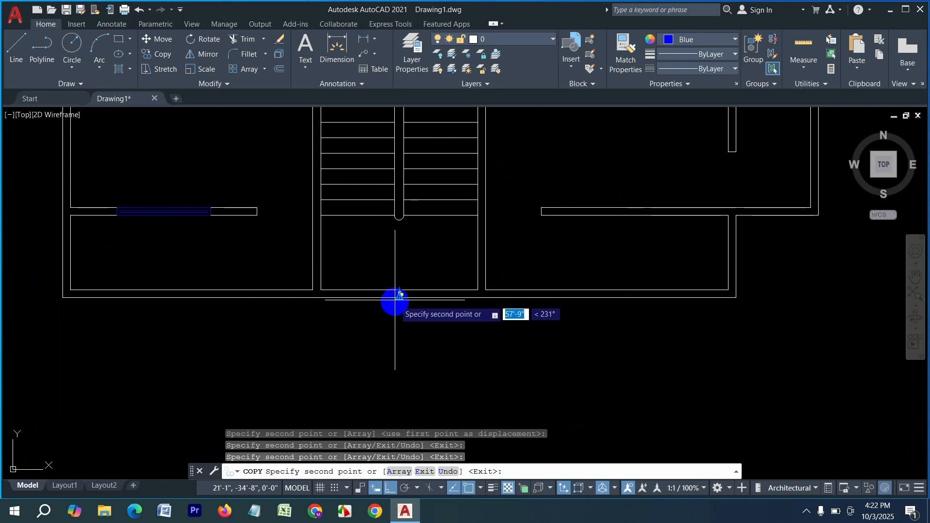
pyautogui.click(400, 294)
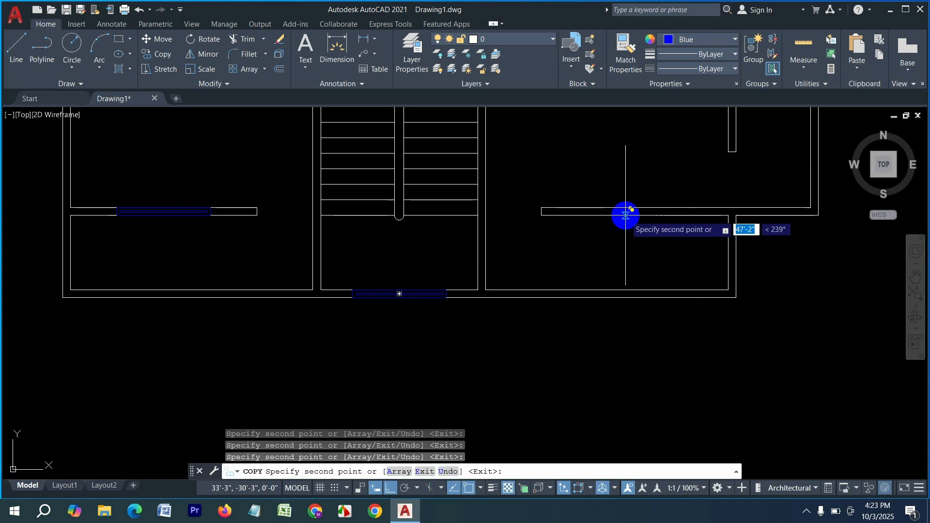
pyautogui.scroll(-3, 535, 360)
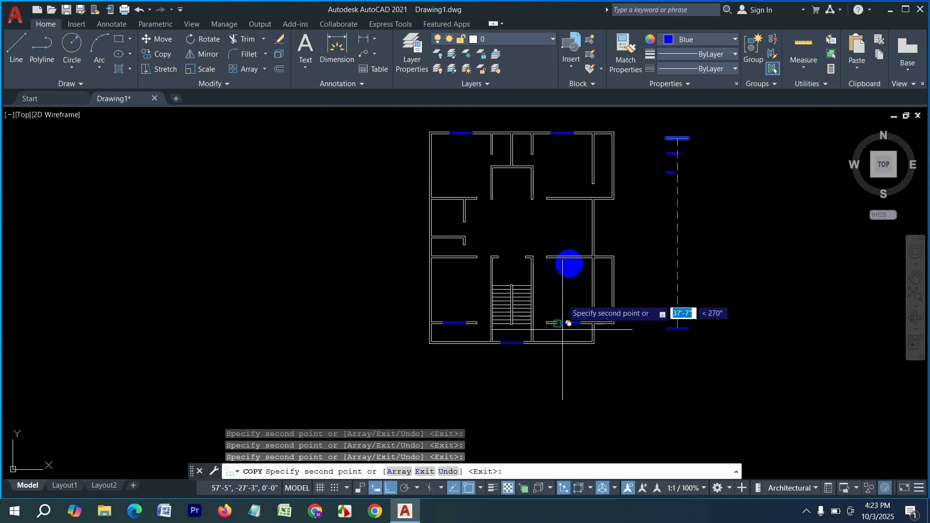
pyautogui.scroll(3, 581, 266)
pyautogui.scroll(-2, 562, 308)
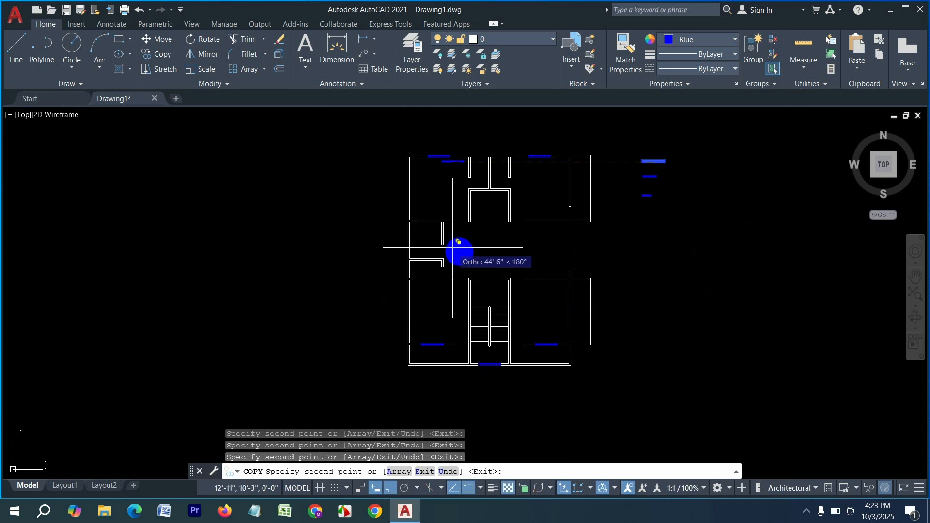
pyautogui.click(425, 233)
pyautogui.press('Escape')
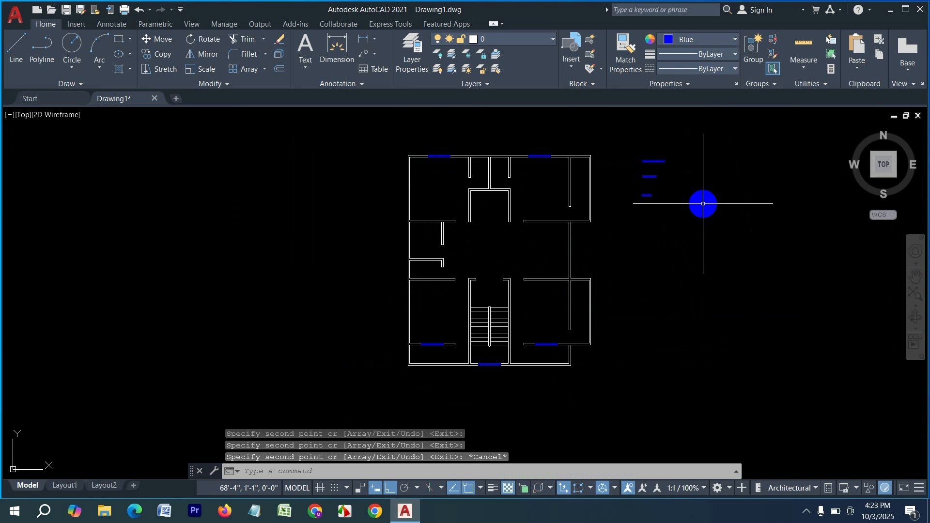
# Step: Rotate the original 5' window symbol beside the plan 90° about its left end to stand vertically
pyautogui.scroll(3, 700, 176)
pyautogui.click(720, 180)
pyautogui.click(609, 143)
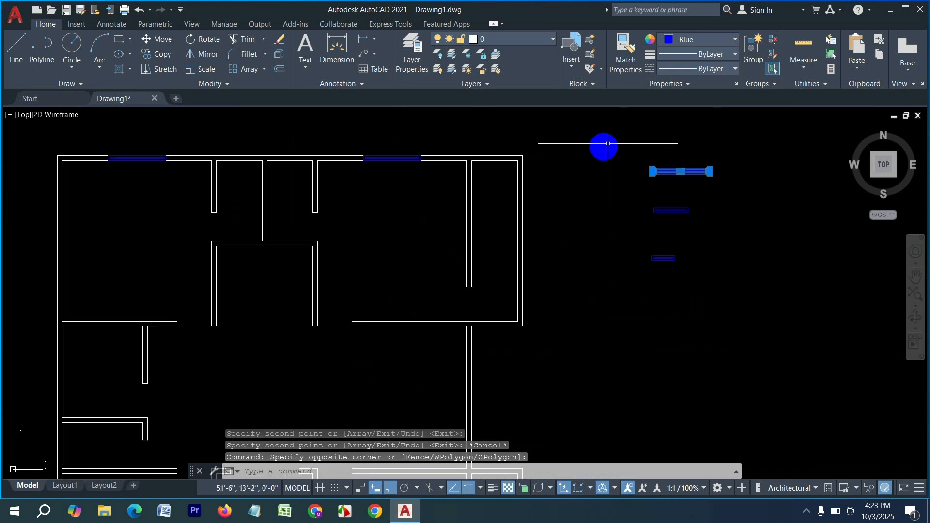
pyautogui.write('ro')
pyautogui.press('Return')
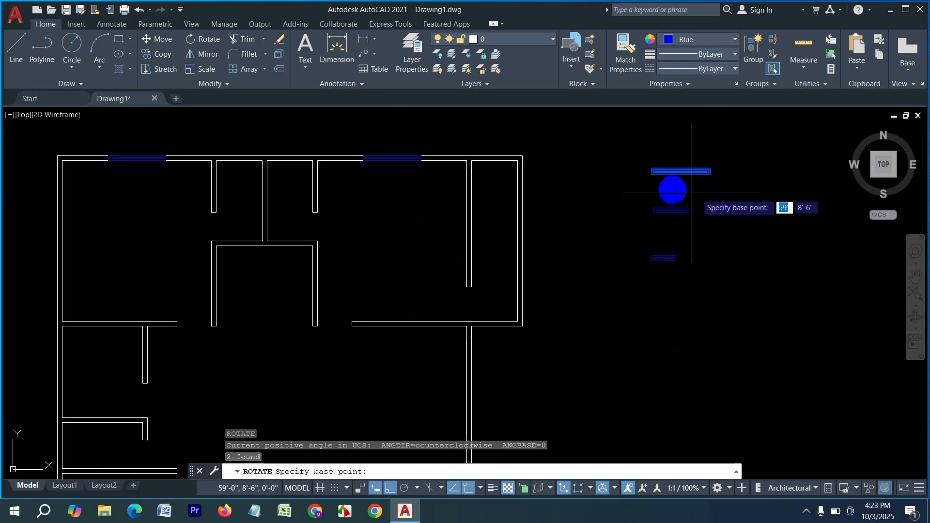
pyautogui.click(653, 171)
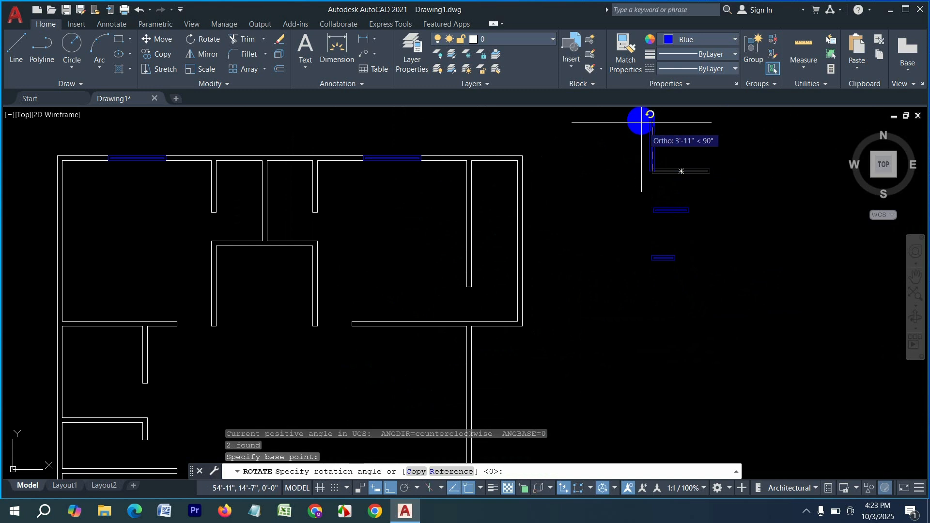
pyautogui.click(649, 124)
# Step: Copy the vertical 5' window by its centre onto the left outer wall of the upper-left and lower-left rooms
pyautogui.click(670, 179)
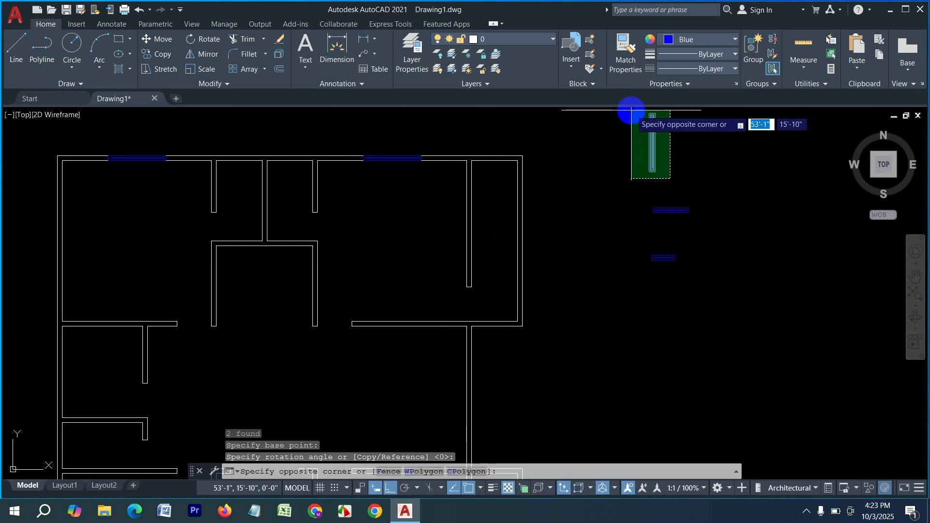
pyautogui.click(632, 115)
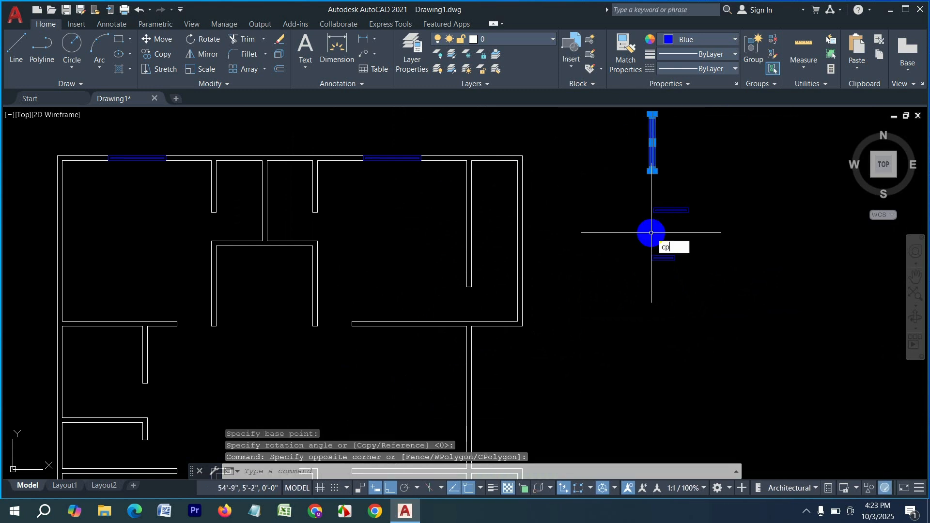
pyautogui.press('Return')
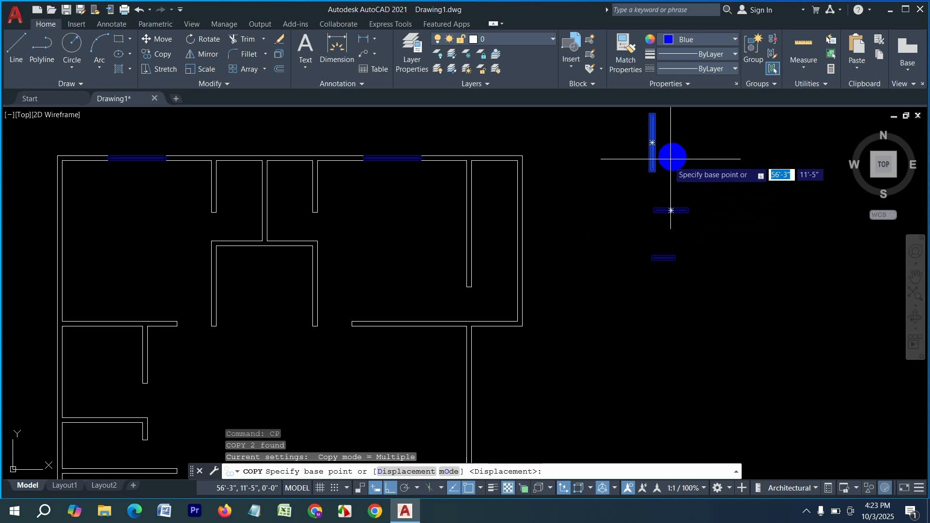
pyautogui.click(658, 140)
pyautogui.scroll(-4, 703, 181)
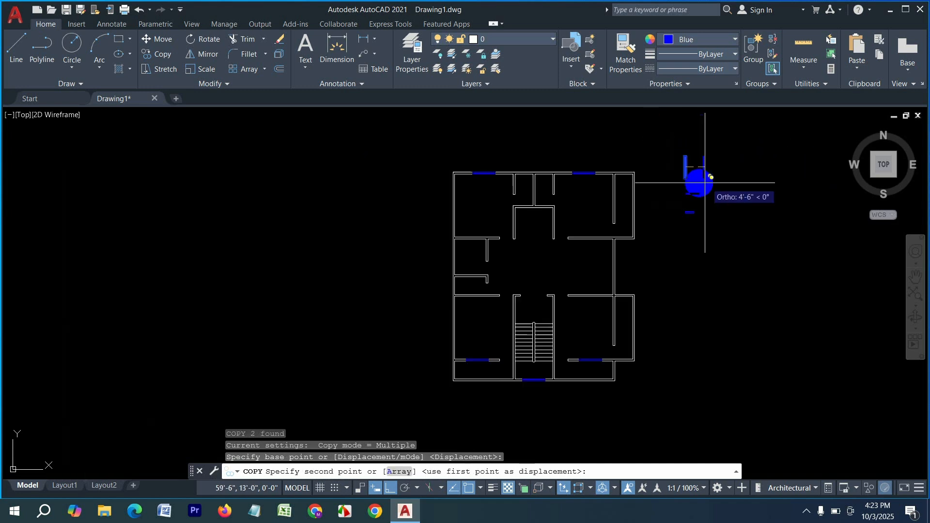
pyautogui.scroll(6, 414, 235)
pyautogui.moveTo(542, 173); pyautogui.dragTo(416, 192, button='middle')
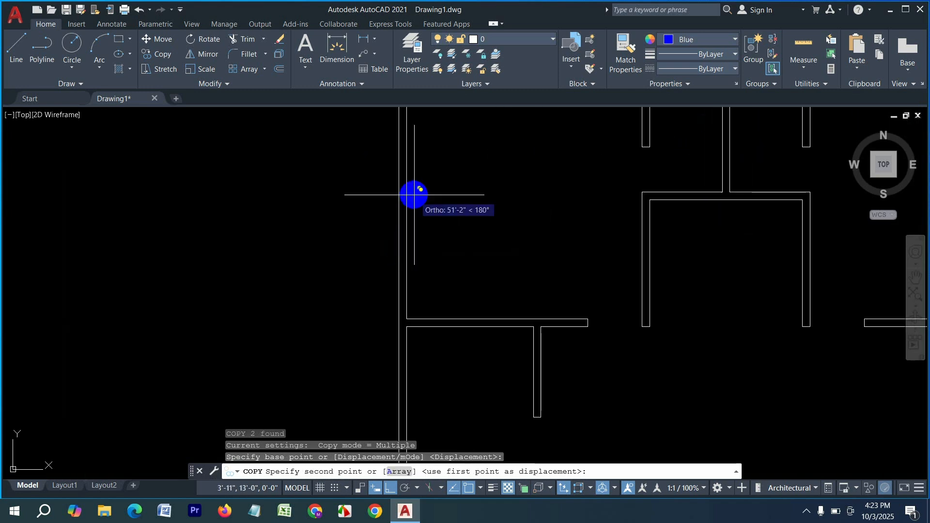
pyautogui.scroll(-3, 389, 220)
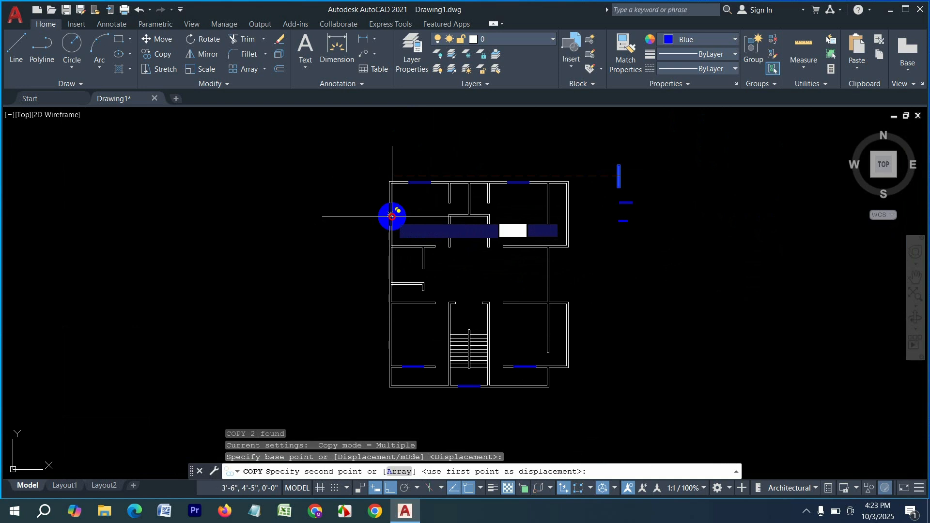
pyautogui.scroll(4, 394, 349)
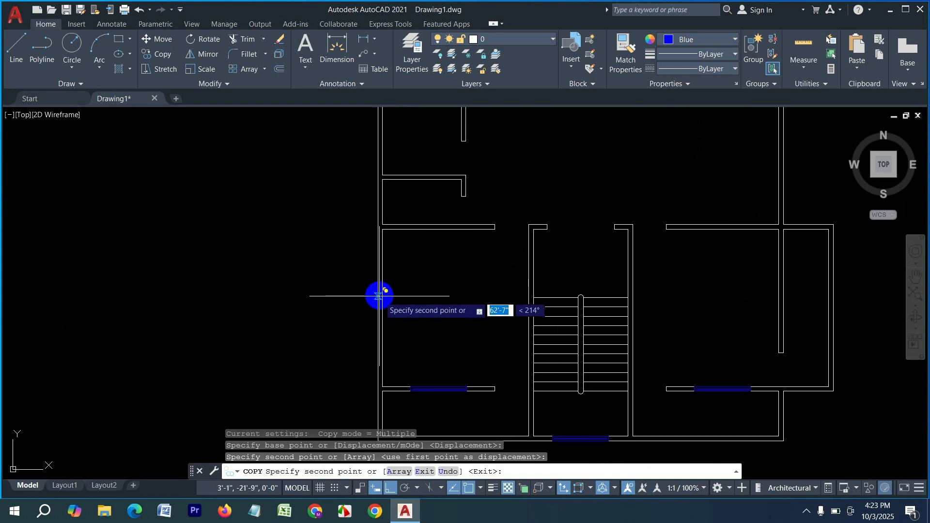
pyautogui.click(383, 312)
pyautogui.scroll(-4, 405, 343)
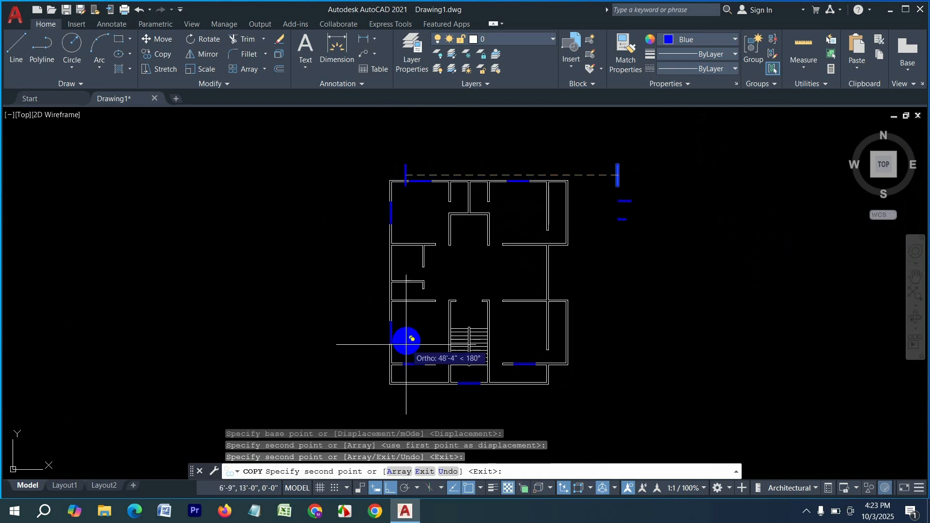
# Step: Place a copy of the vertical 5' window midway on the central space's right wall
pyautogui.scroll(2, 401, 280)
pyautogui.scroll(4, 617, 267)
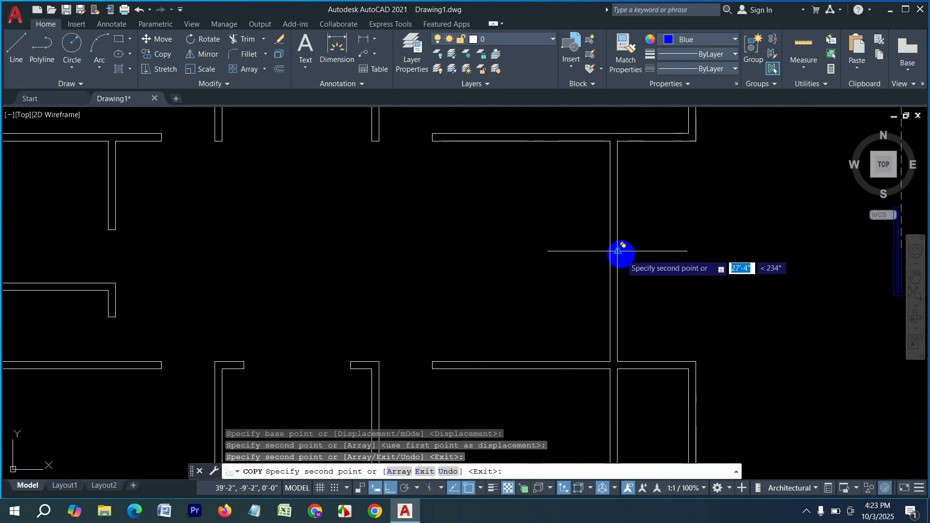
pyautogui.click(618, 251)
pyautogui.scroll(-5, 589, 214)
# Step: Place vertical 5' window copies on the short vertical partitions in the lower-right and upper-right rooms
pyautogui.moveTo(639, 235); pyautogui.dragTo(648, 301, button='middle')
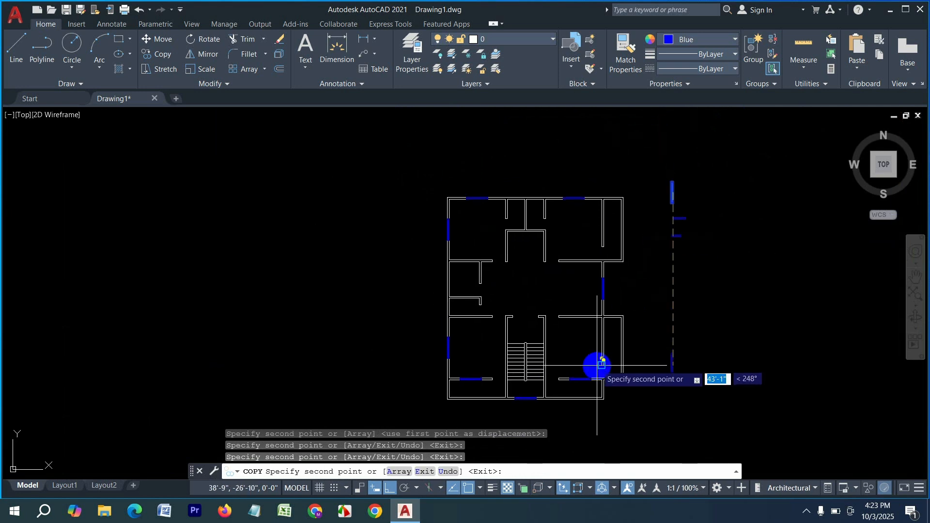
pyautogui.scroll(5, 603, 364)
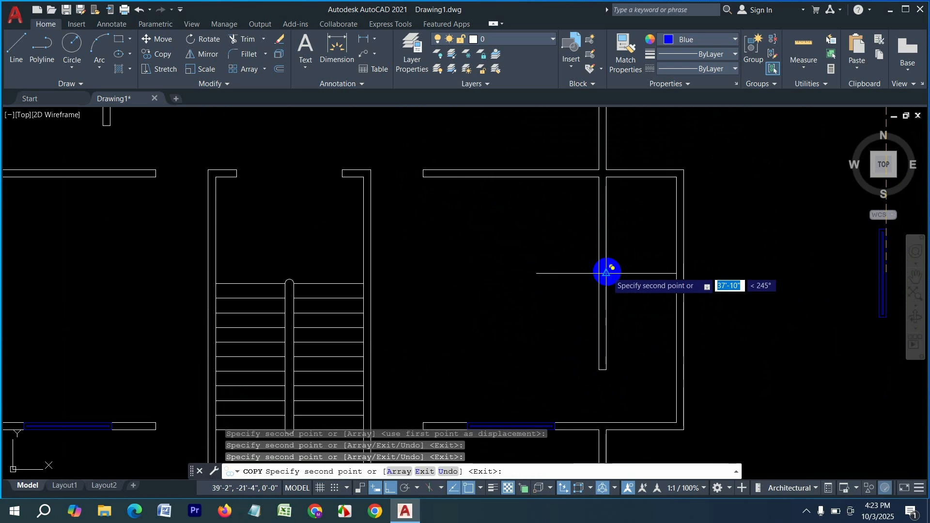
pyautogui.click(607, 273)
pyautogui.scroll(-5, 603, 353)
pyautogui.scroll(5, 610, 232)
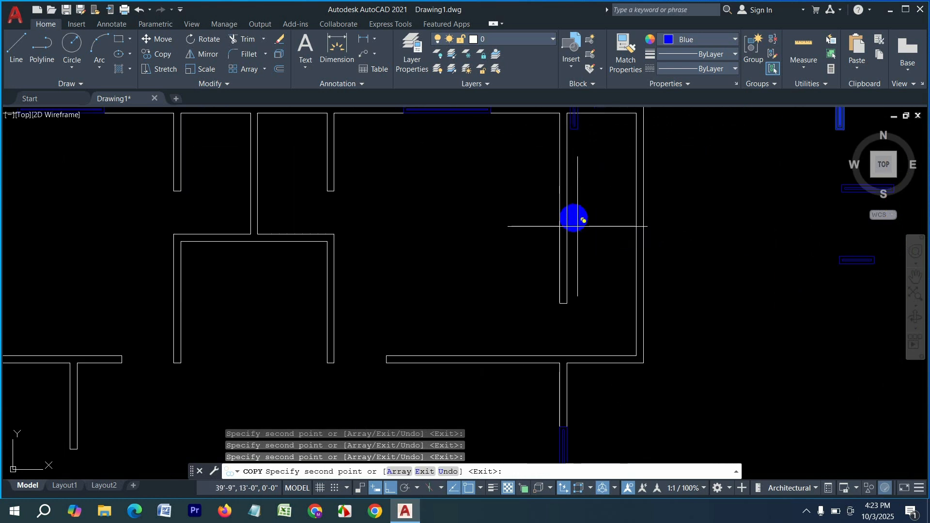
pyautogui.scroll(-5, 615, 291)
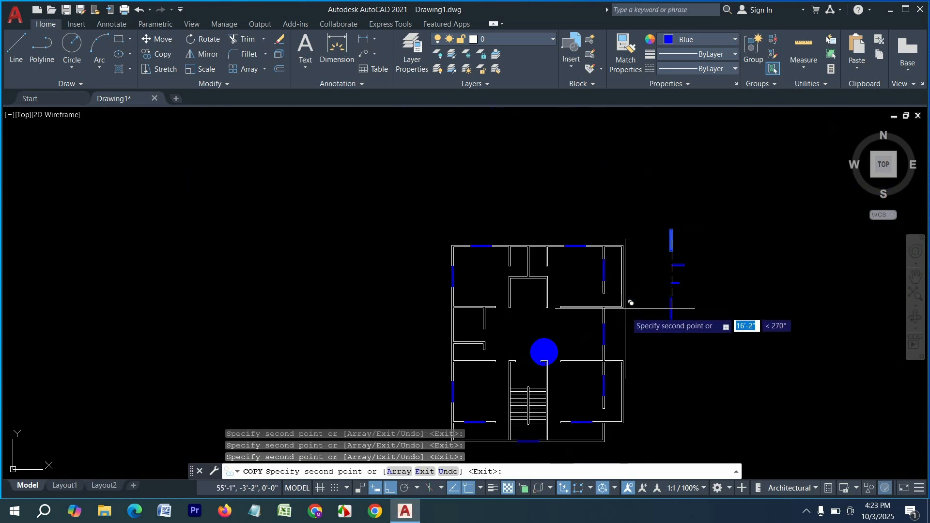
# Step: Place a vertical 5' window copy on the left outer wall of the small middle-left room and end copying
pyautogui.moveTo(539, 374); pyautogui.dragTo(466, 354, button='middle')
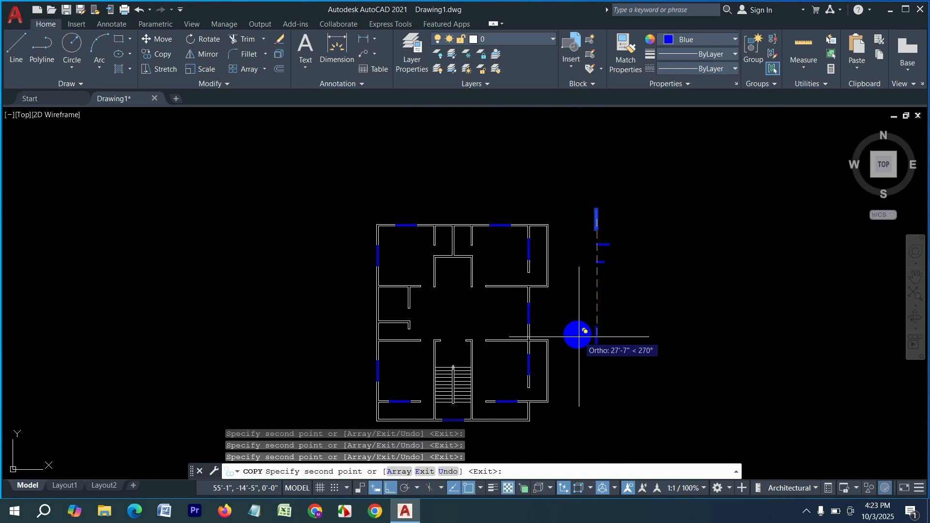
pyautogui.scroll(4, 386, 301)
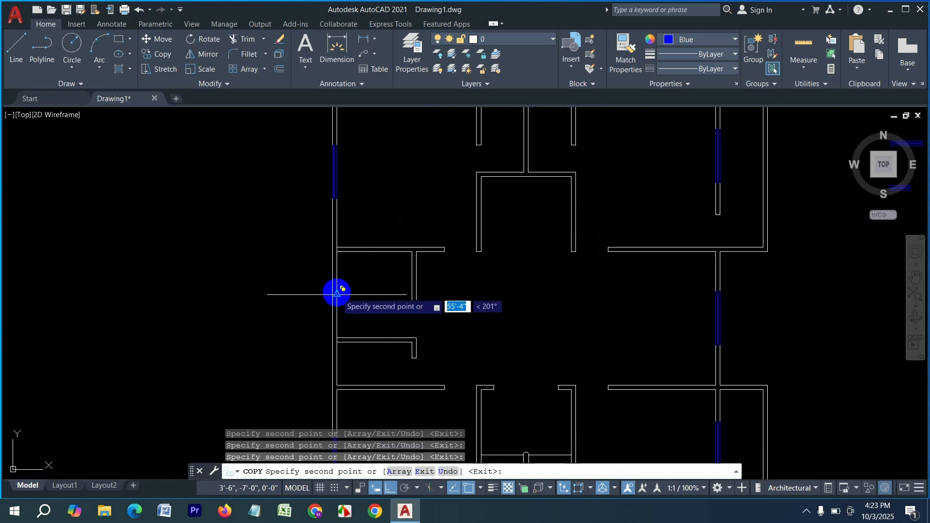
pyautogui.scroll(-4, 417, 271)
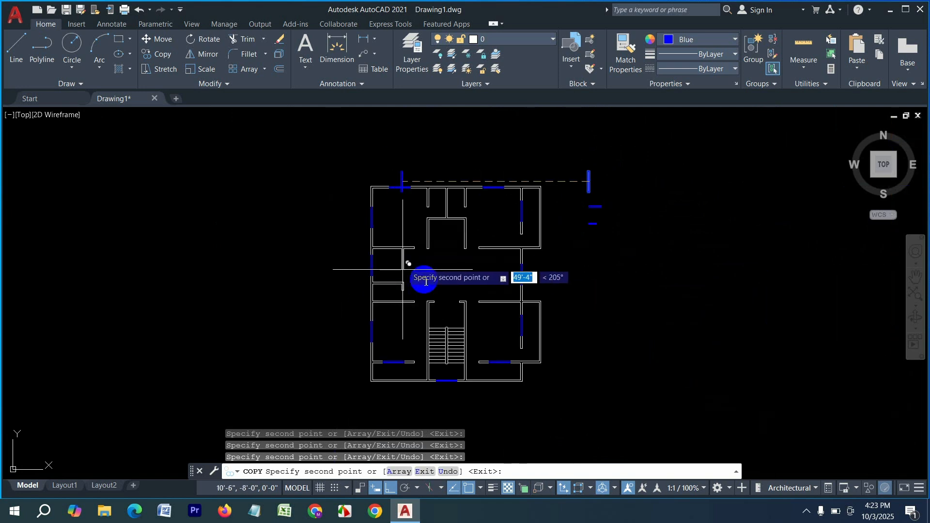
pyautogui.press('Escape')
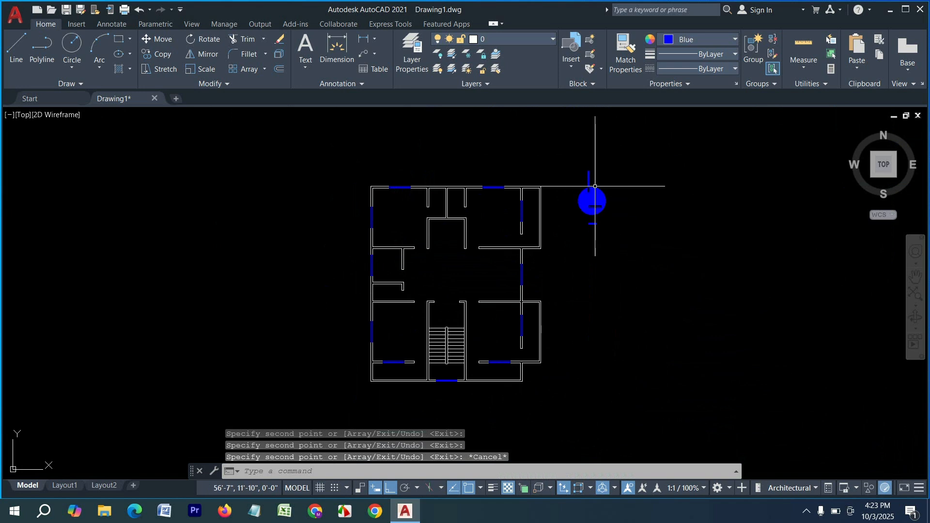
# Step: Copy the horizontal 2' window by its centre onto the top outer wall of both small upper-middle rooms
pyautogui.scroll(3, 618, 200)
pyautogui.scroll(-2, 608, 197)
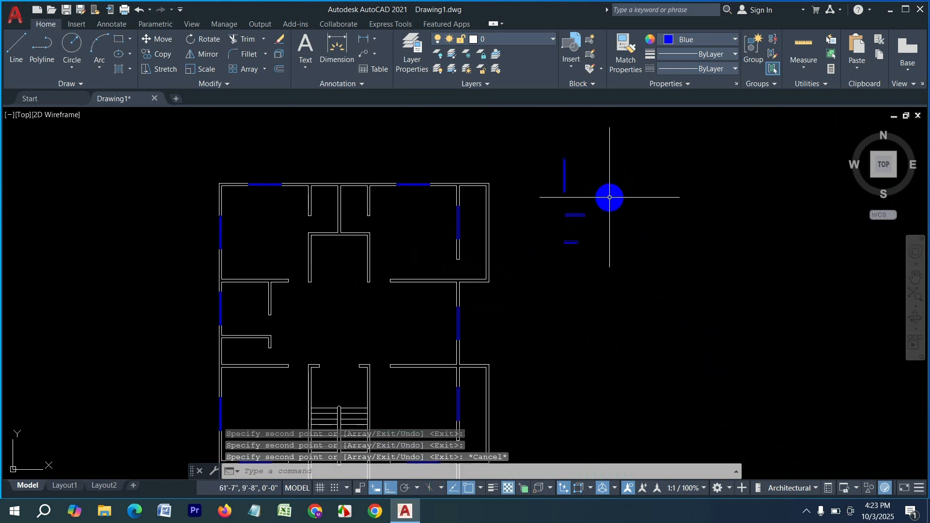
pyautogui.scroll(2, 605, 201)
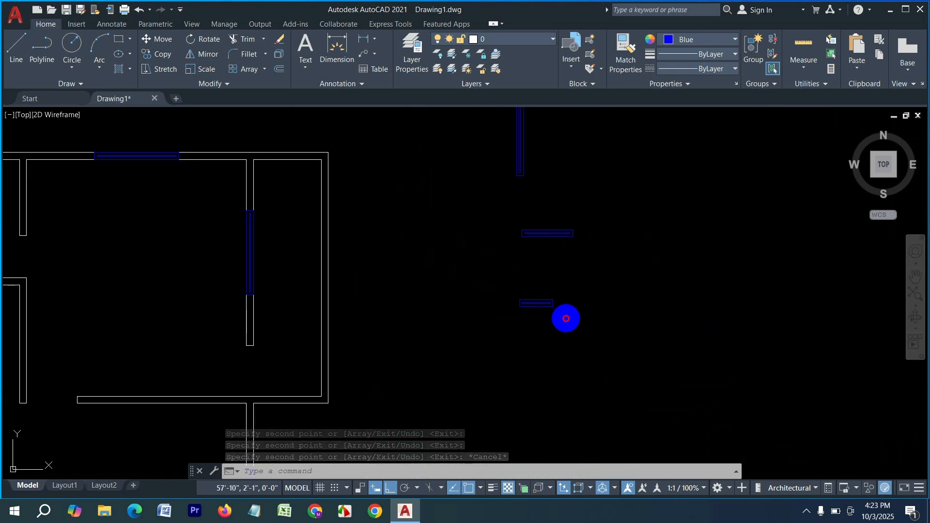
pyautogui.click(569, 317)
pyautogui.click(503, 295)
pyautogui.write('cp')
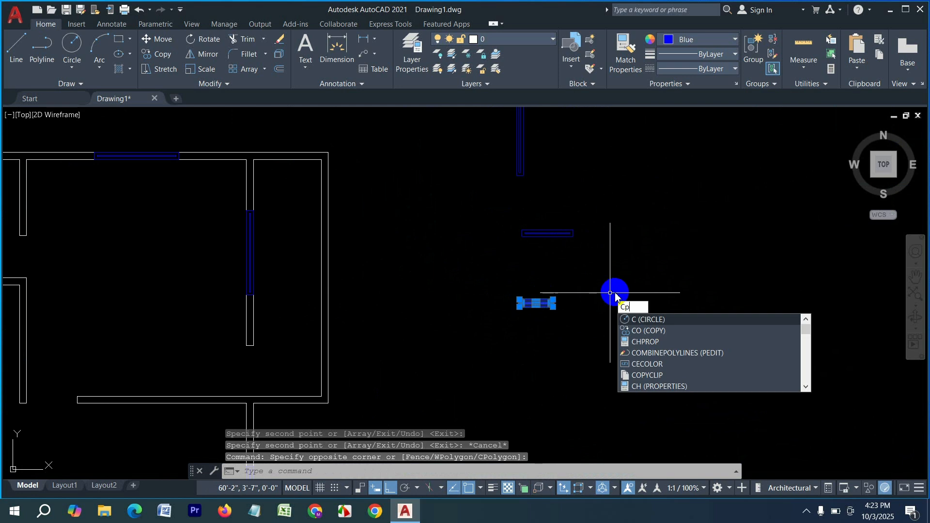
pyautogui.press('Return')
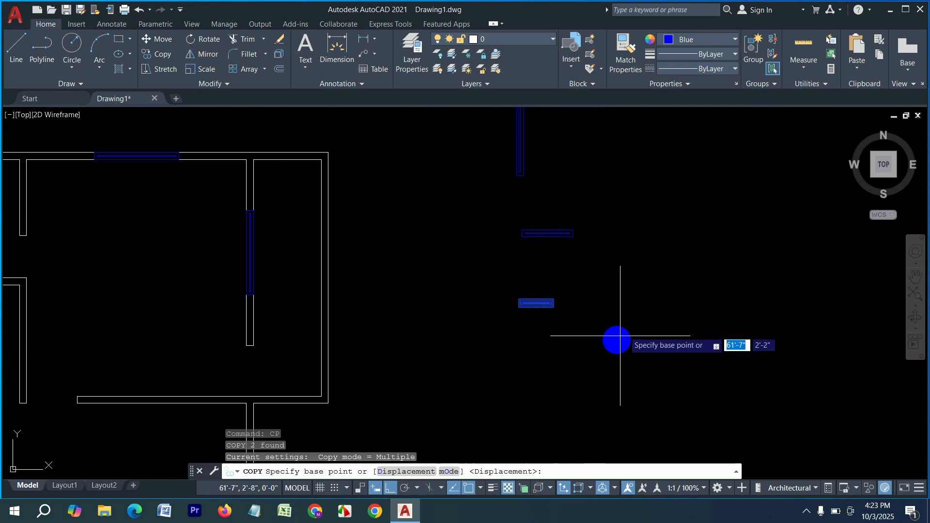
pyautogui.click(537, 304)
pyautogui.scroll(-3, 740, 311)
pyautogui.scroll(5, 560, 276)
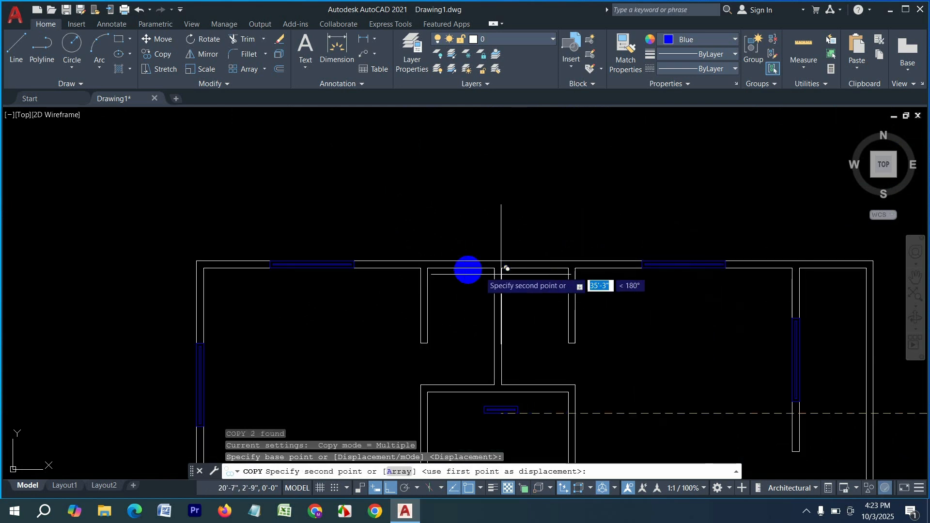
pyautogui.click(461, 267)
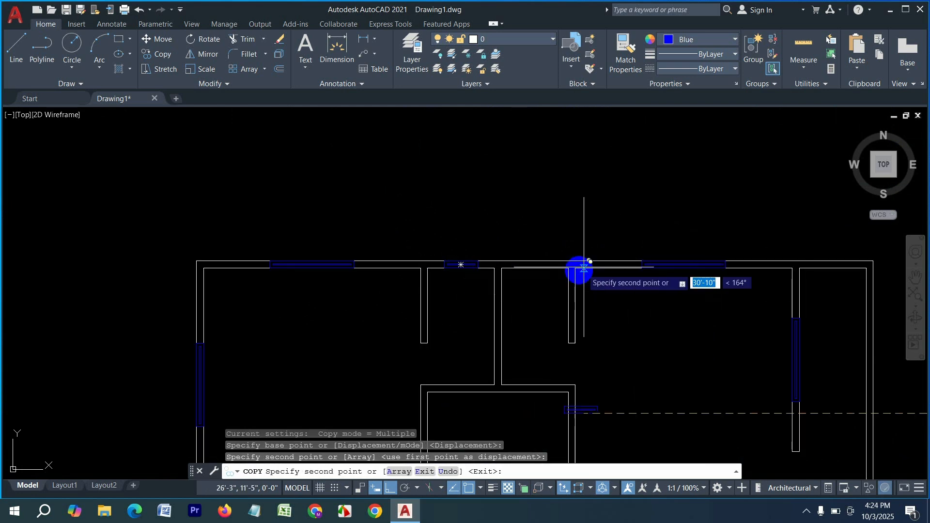
pyautogui.click(536, 270)
pyautogui.scroll(-4, 418, 166)
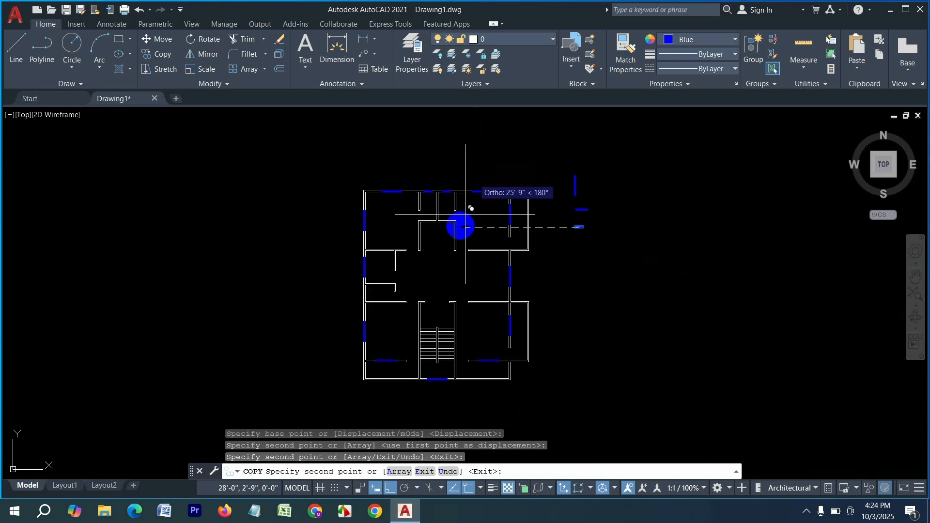
pyautogui.press('Escape')
# Step: Rotate the source 2' window beside the plan by 90 degrees about its end so it stands vertically
pyautogui.scroll(3, 600, 224)
pyautogui.click(591, 244)
pyautogui.click(520, 226)
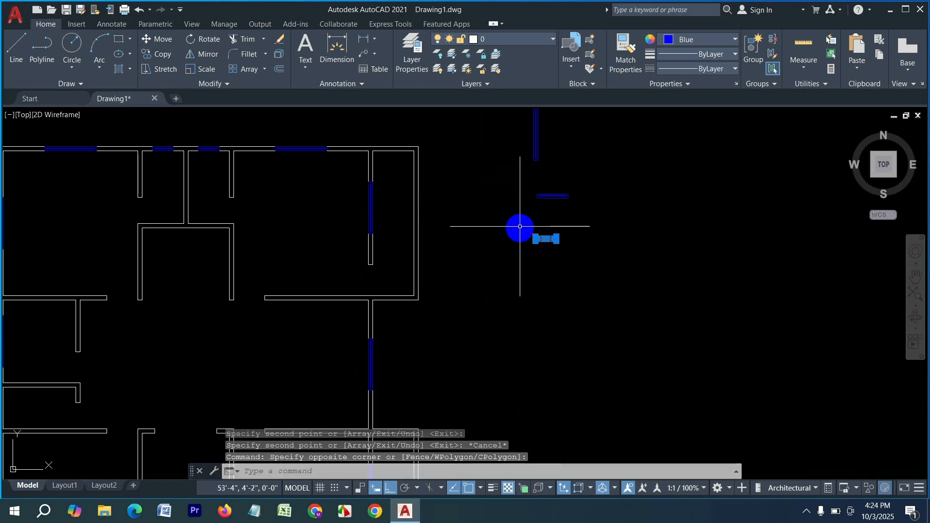
pyautogui.write('ro')
pyautogui.press('Return')
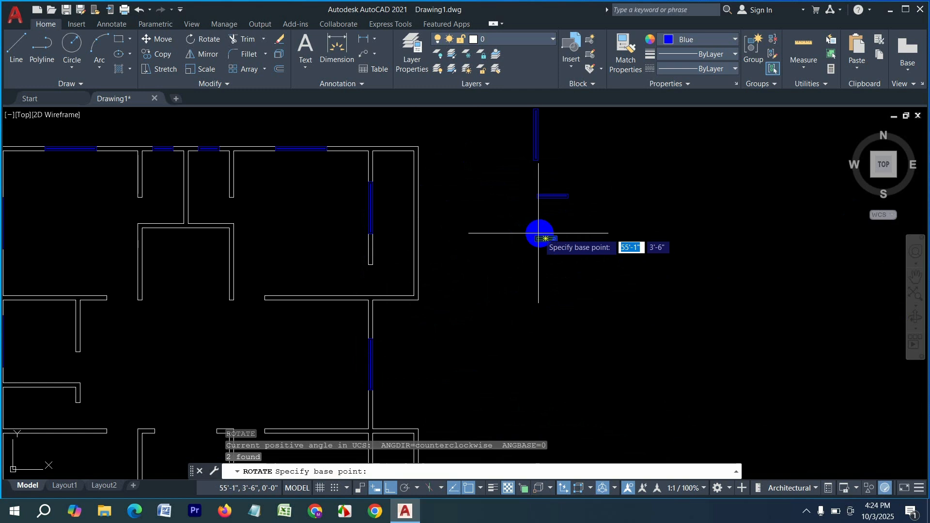
pyautogui.click(556, 237)
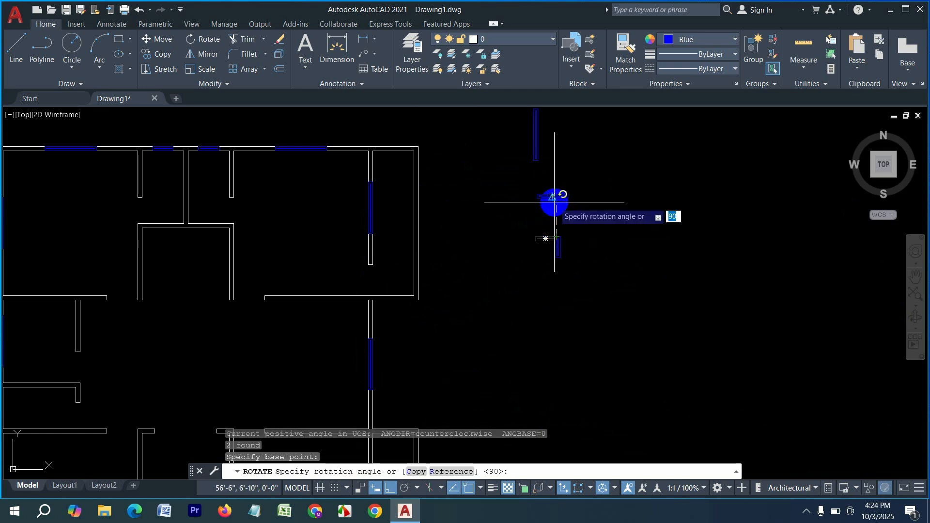
pyautogui.click(557, 210)
# Step: Copy the vertical 2' window by its centre onto the left outer wall, midway in the narrow space above the lower-left room
pyautogui.click(579, 288)
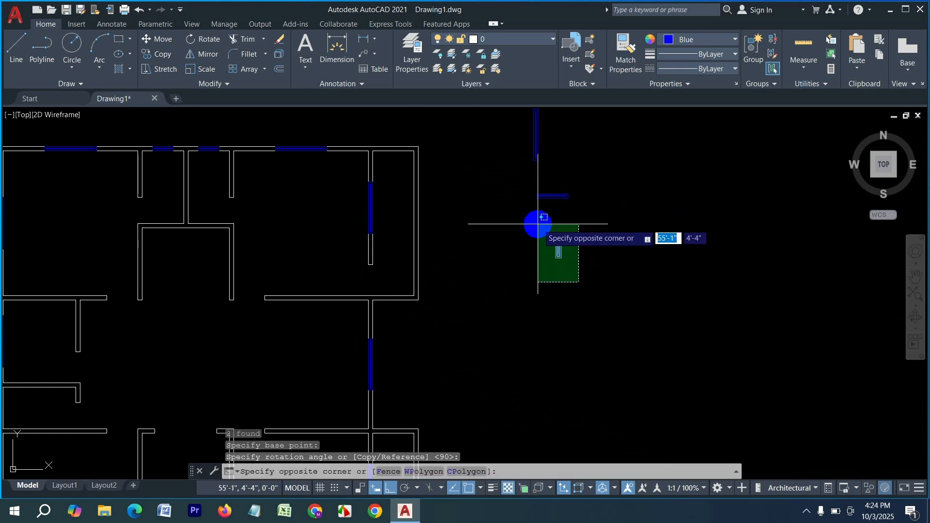
pyautogui.click(537, 230)
pyautogui.press('Return')
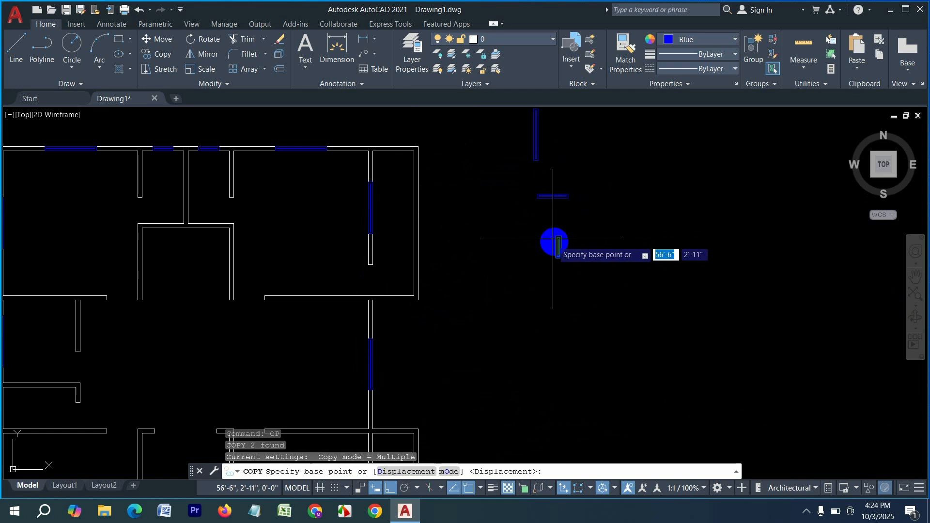
pyautogui.click(560, 247)
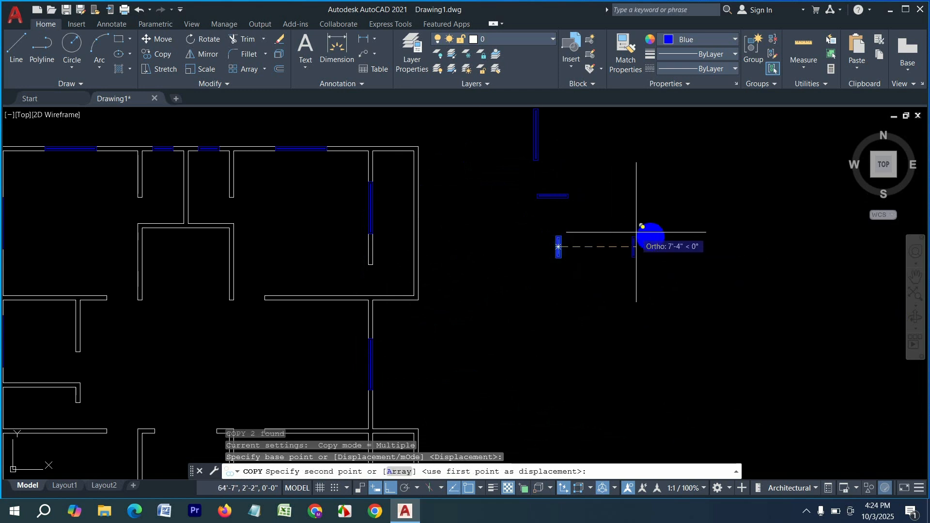
pyautogui.moveTo(503, 295); pyautogui.dragTo(791, 193, button='middle')
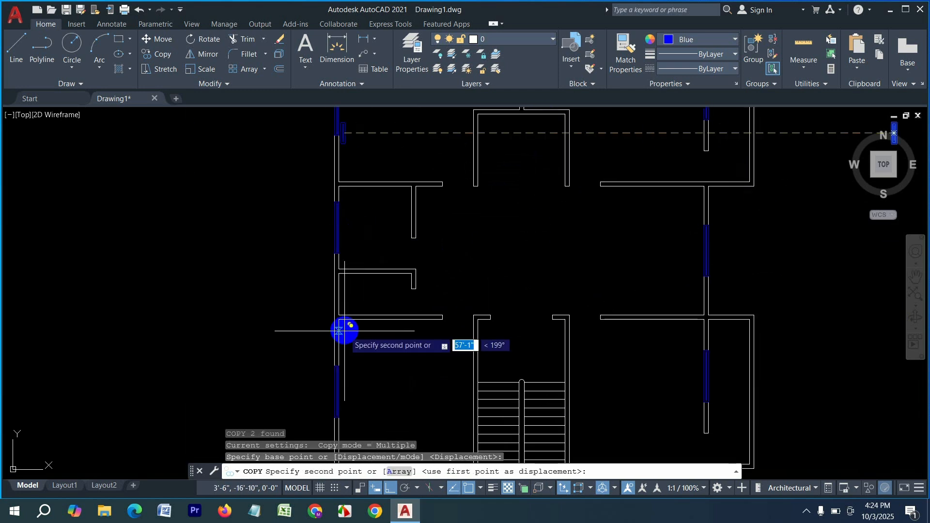
pyautogui.scroll(4, 341, 315)
pyautogui.click(320, 256)
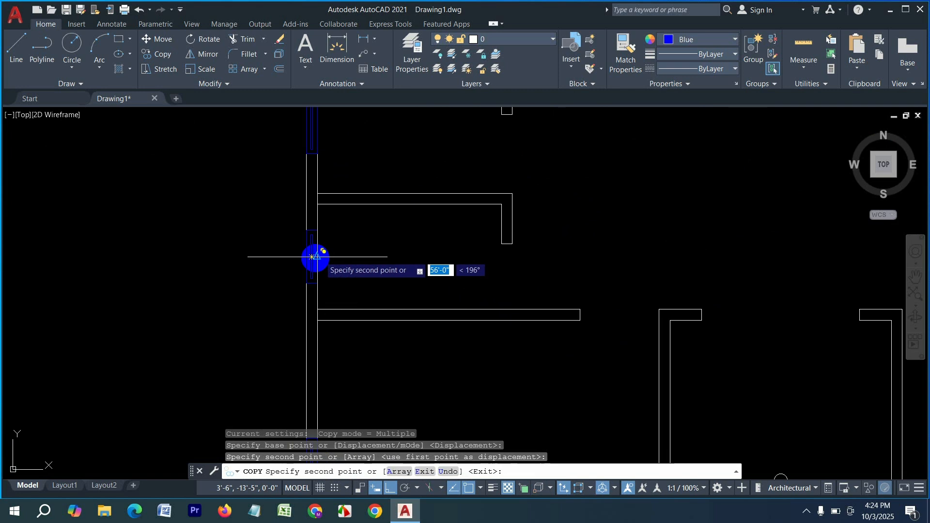
pyautogui.scroll(-4, 329, 267)
pyautogui.scroll(-3, 484, 272)
pyautogui.press('Escape')
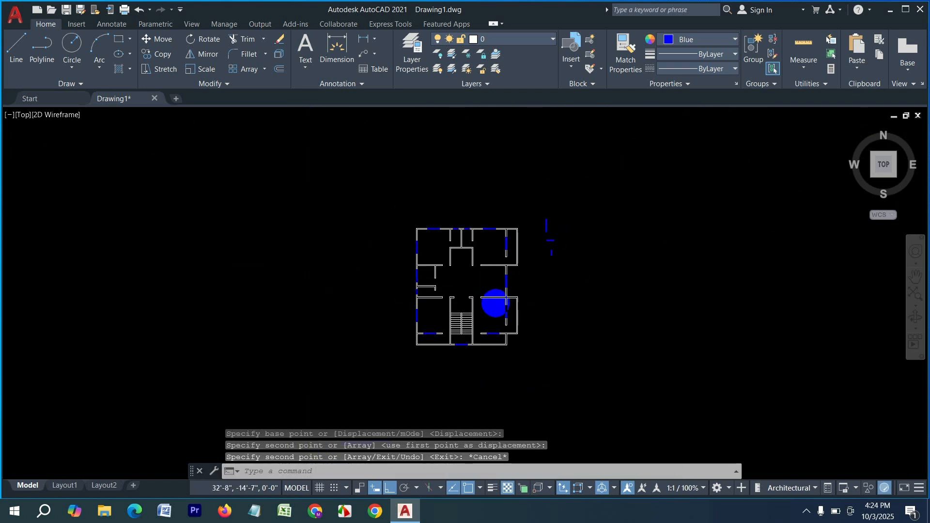
# Step: Delete the three source window symbols lying outside the plan to its right
pyautogui.scroll(4, 495, 303)
pyautogui.moveTo(580, 296); pyautogui.dragTo(518, 290, button='middle')
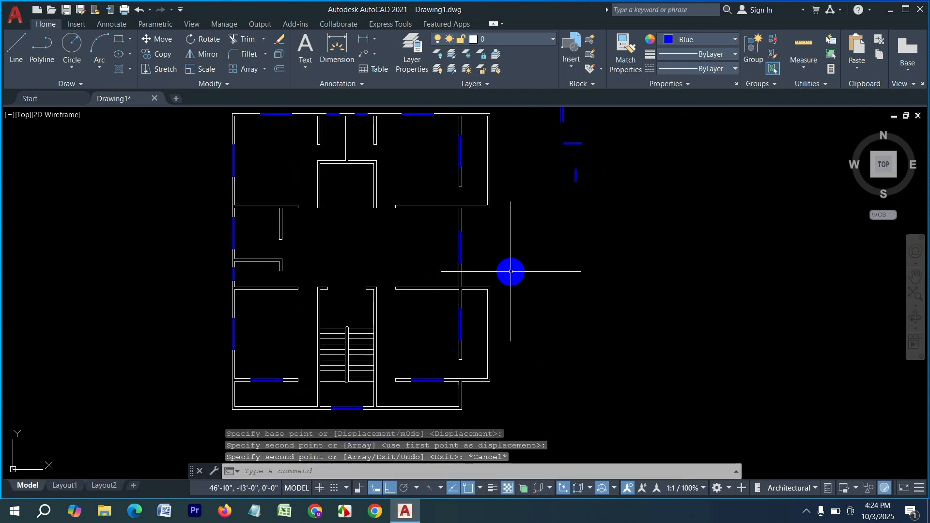
pyautogui.scroll(-3, 487, 237)
pyautogui.scroll(3, 555, 208)
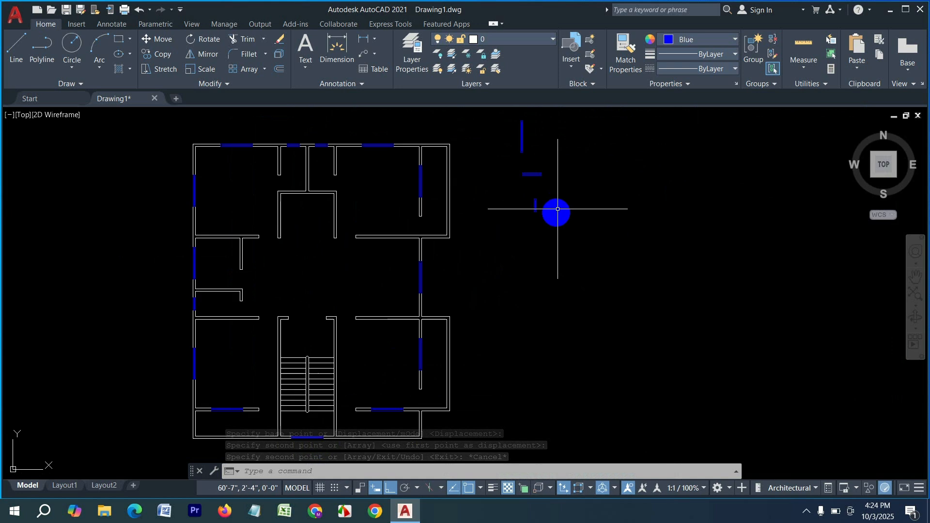
pyautogui.click(565, 243)
pyautogui.click(498, 131)
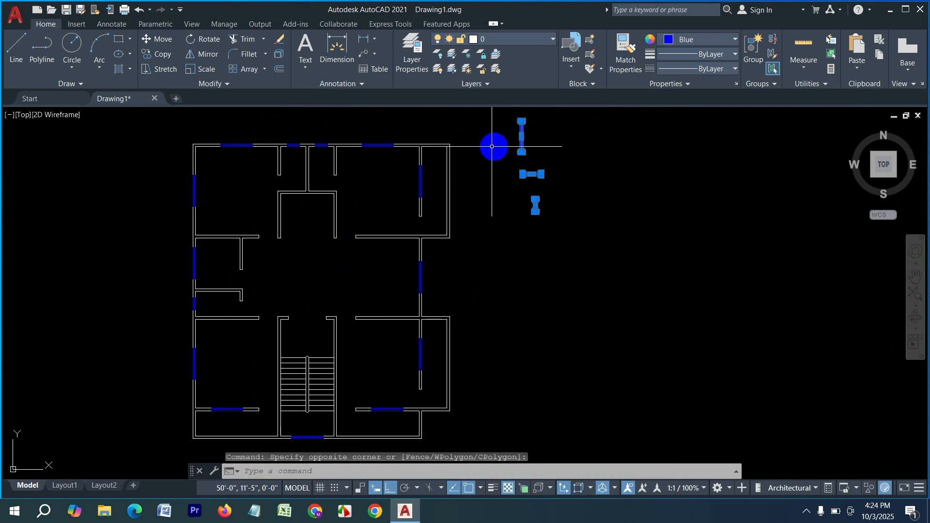
pyautogui.press('Delete')
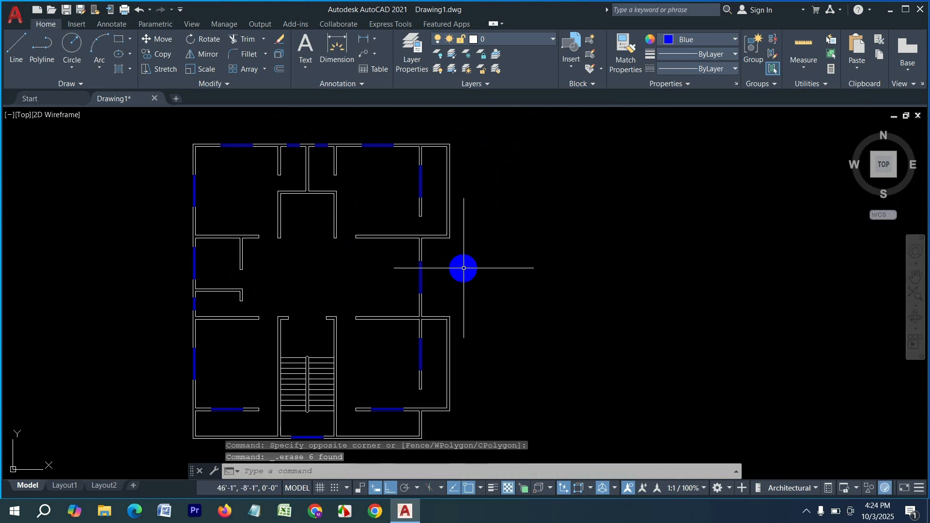
pyautogui.scroll(4, 237, 165)
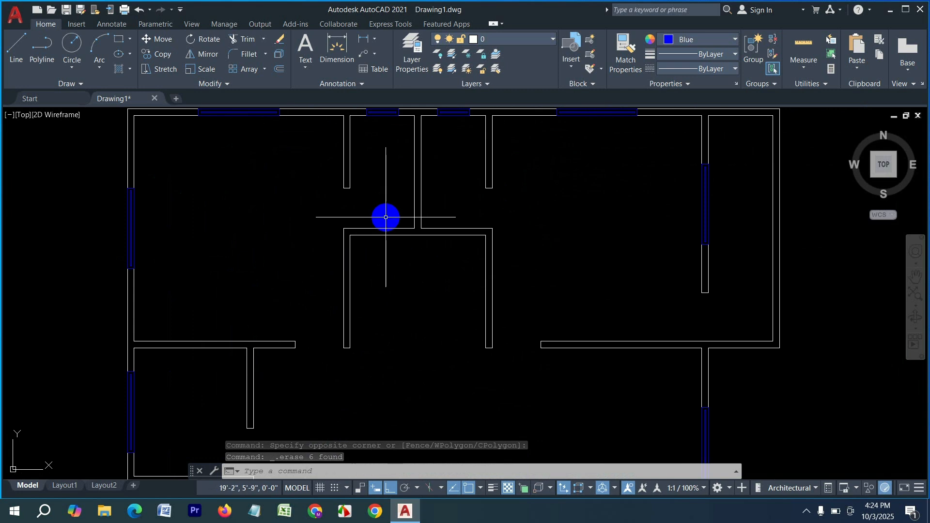
pyautogui.write('dli')
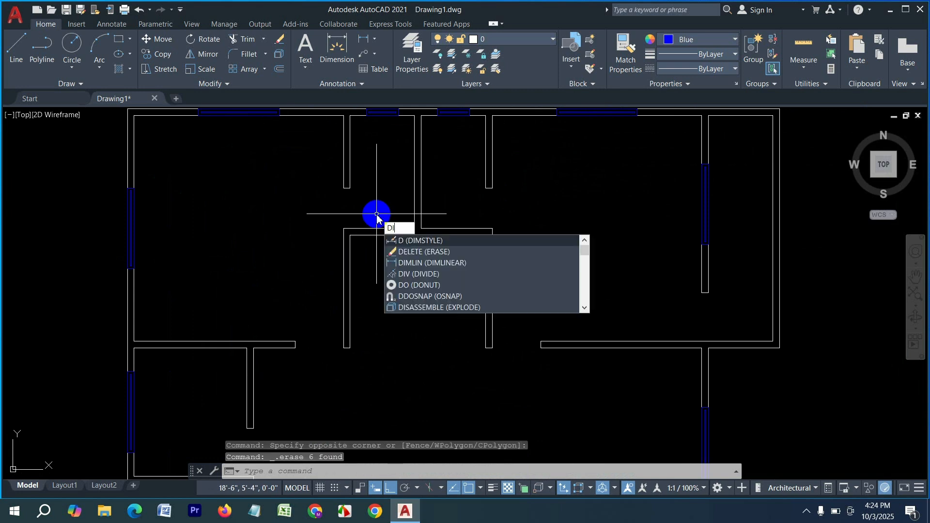
pyautogui.press('Return')
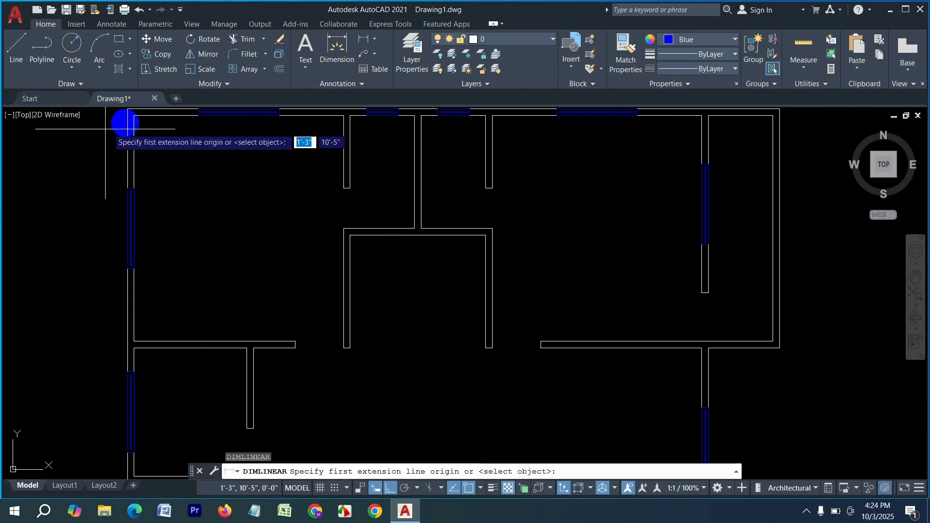
pyautogui.click(141, 117)
pyautogui.click(343, 117)
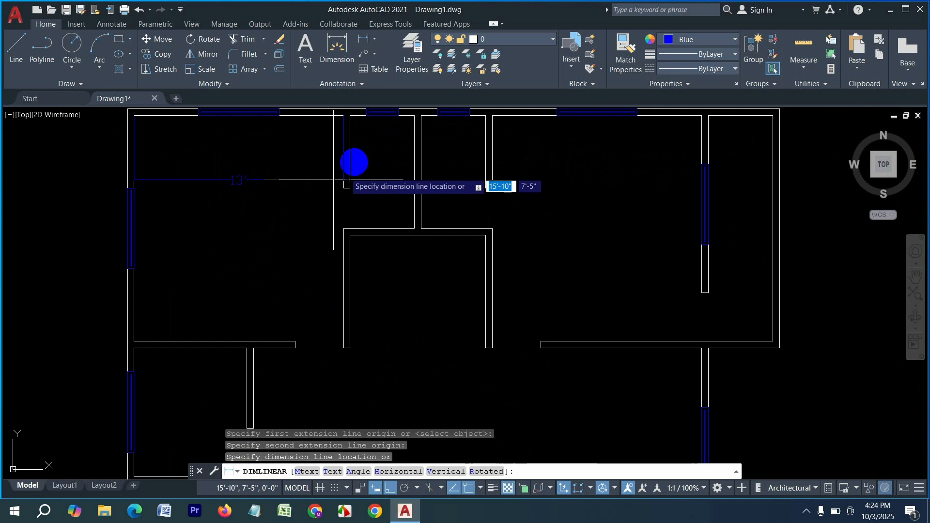
pyautogui.press('Escape')
# Step: Set the current object colour to ByLayer
pyautogui.click(730, 42)
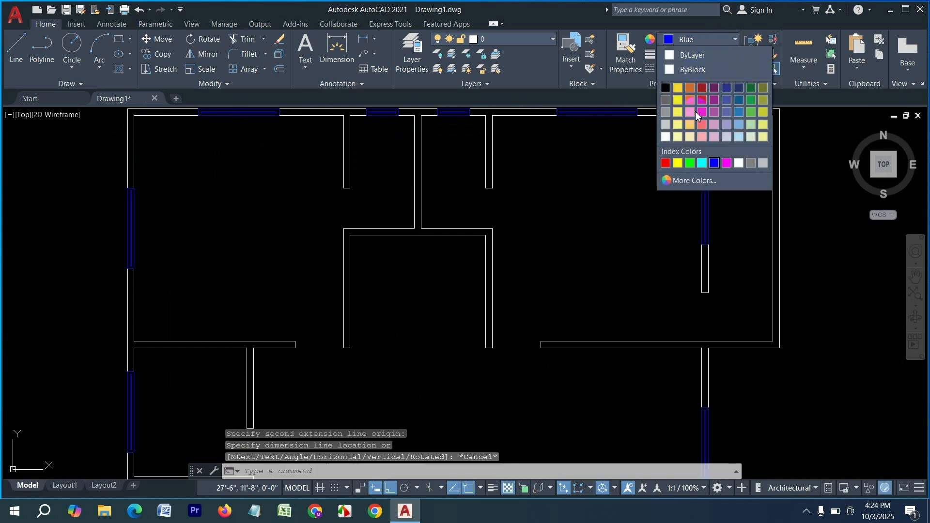
pyautogui.click(698, 57)
pyautogui.press('Escape')
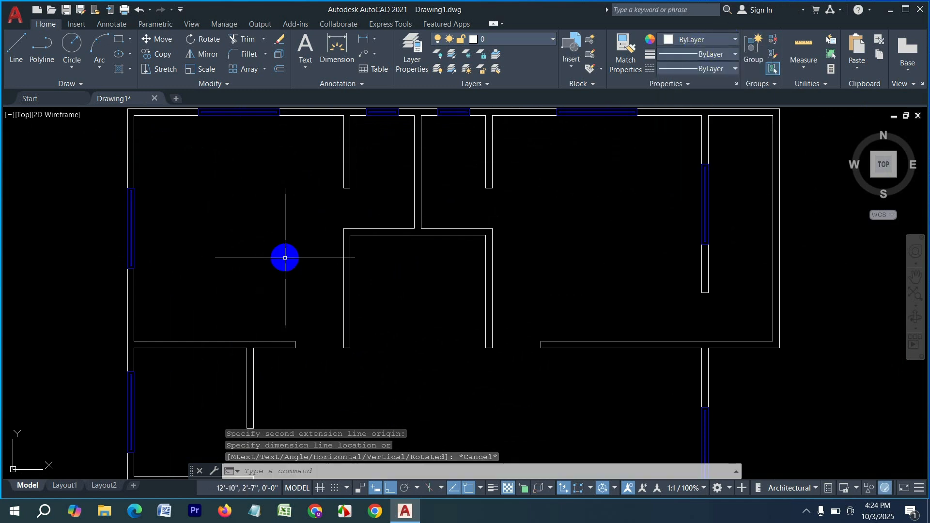
# Step: Add a linear dimension for the upper-left room's inner width, placed inside the room below its top wall
pyautogui.write('dli')
pyautogui.press('Return')
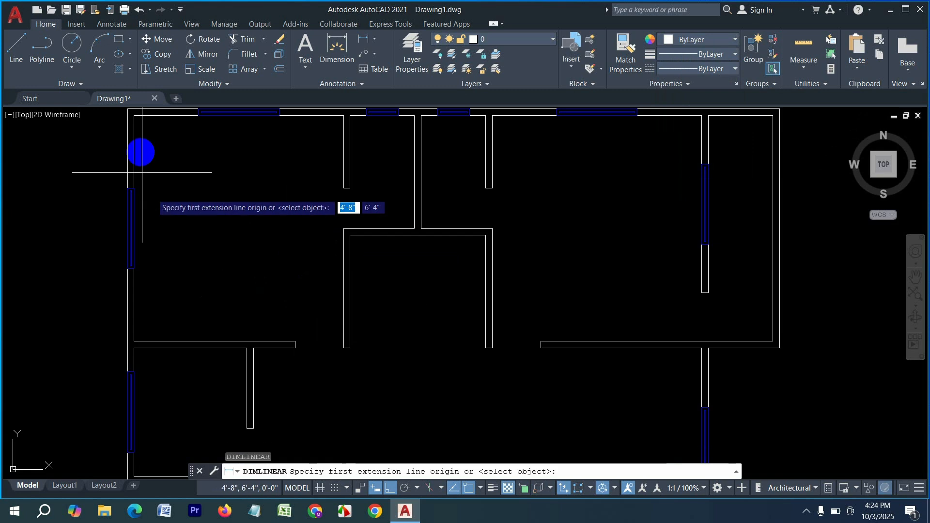
pyautogui.click(133, 119)
pyautogui.click(342, 116)
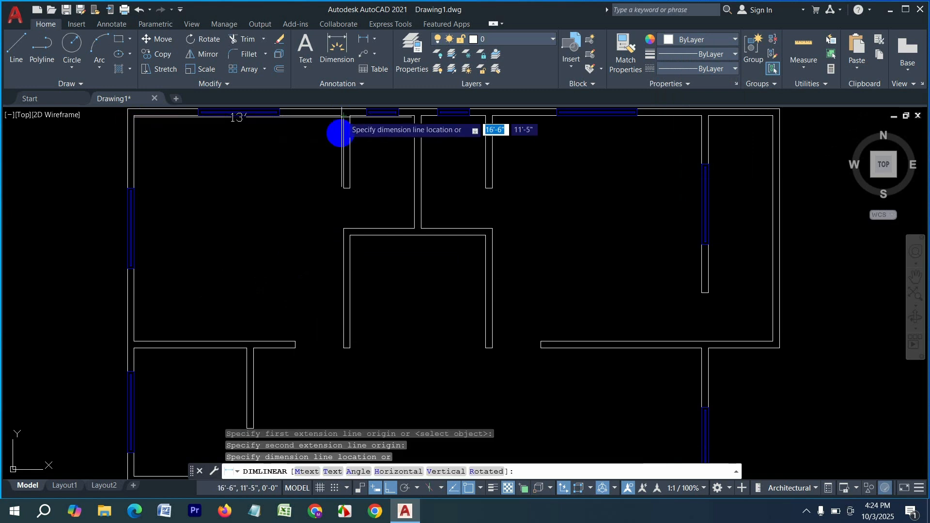
pyautogui.click(321, 169)
# Step: Add a vertical linear dimension for the upper-left room's inner height, placed inside near its left wall
pyautogui.press('Return')
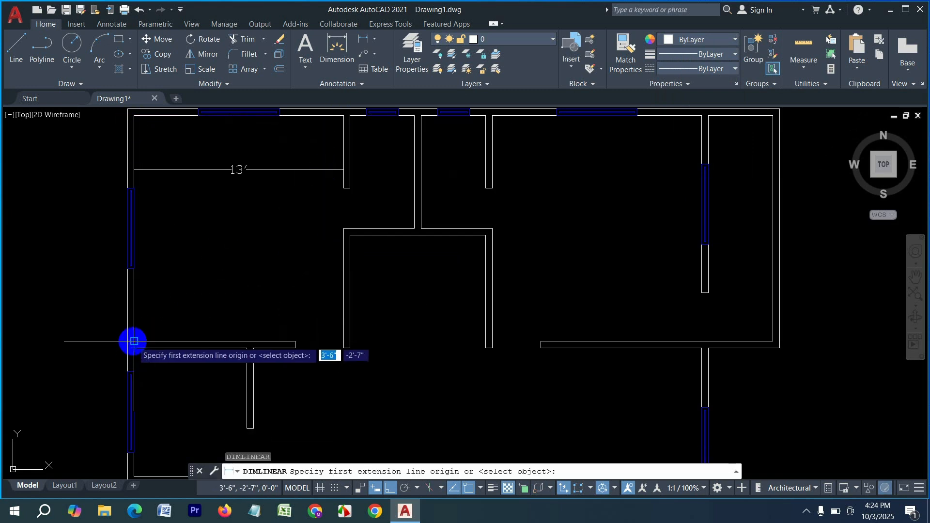
pyautogui.click(132, 345)
pyautogui.click(135, 118)
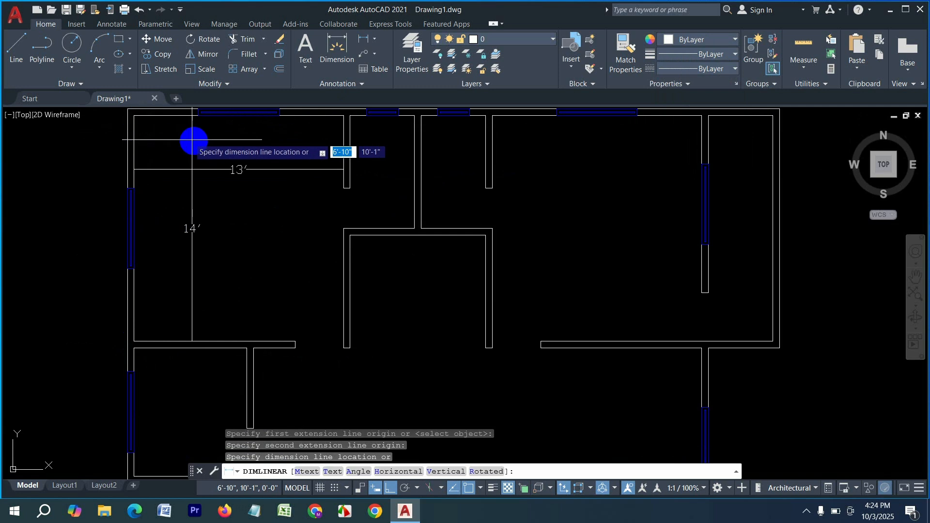
pyautogui.click(189, 140)
pyautogui.moveTo(334, 245); pyautogui.dragTo(310, 325, button='middle')
# Step: Dimension the inner width of the left small upper-middle room, placing the dimension line inside it
pyautogui.press('Return')
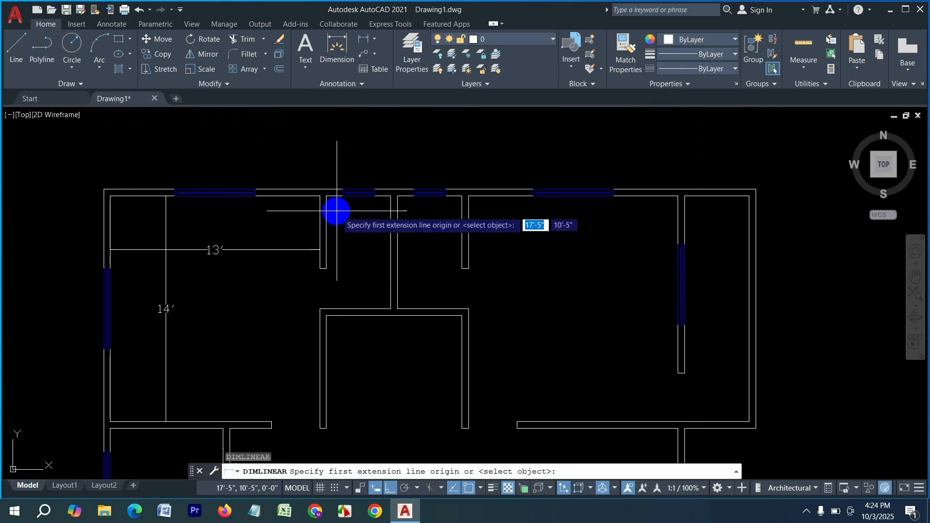
pyautogui.click(327, 196)
pyautogui.click(387, 196)
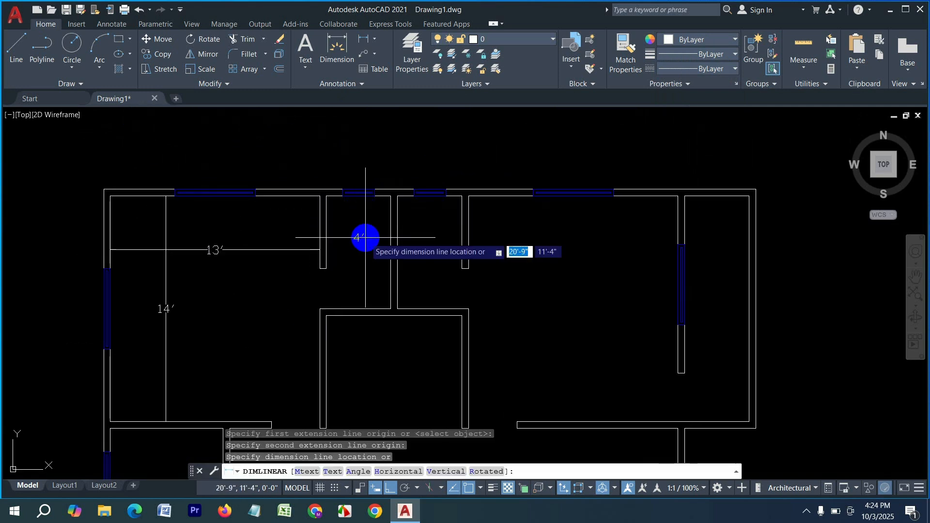
pyautogui.click(363, 242)
# Step: Dimension the inner height of the left small upper-middle room with a vertical linear dimension inside it
pyautogui.press('Return')
pyautogui.click(327, 309)
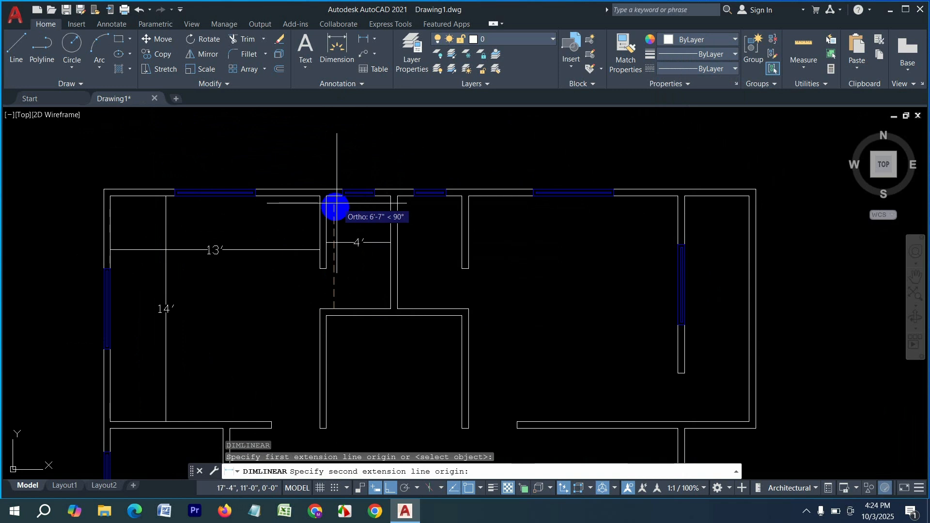
pyautogui.click(328, 197)
pyautogui.click(345, 203)
pyautogui.scroll(-5, 384, 214)
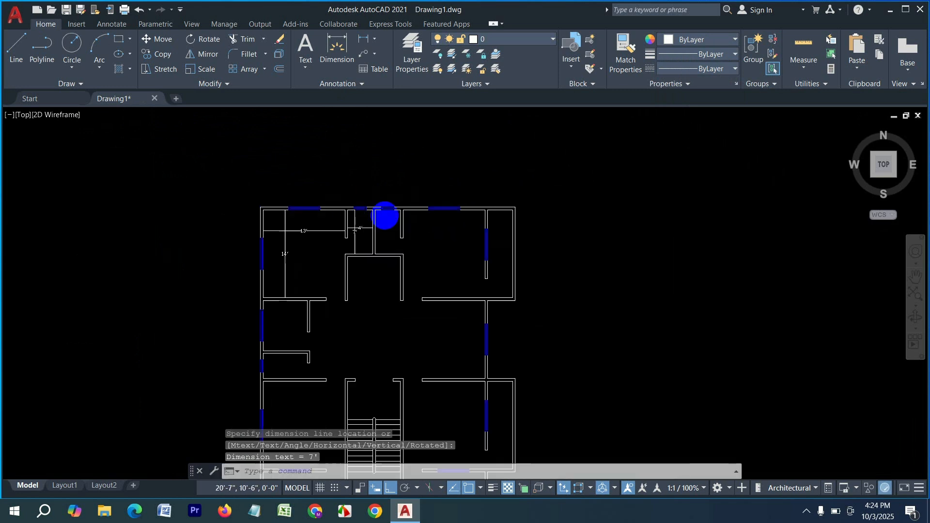
pyautogui.scroll(2, 465, 319)
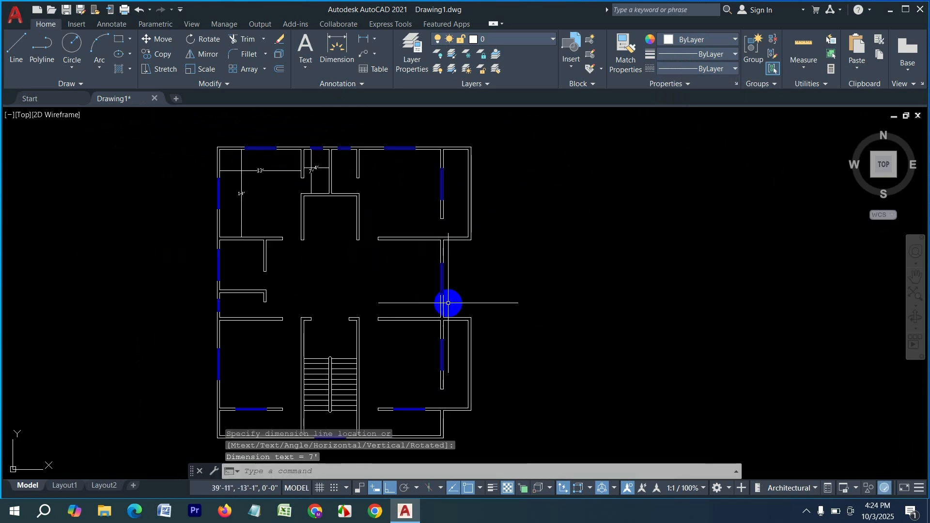